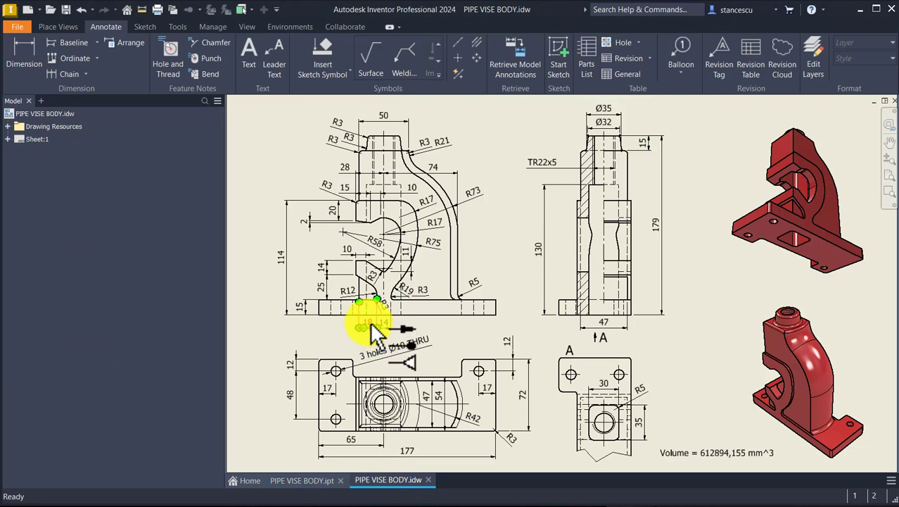
- Examine the front and plan views of the pipe vise body drawing for the base, jaw profile and fillet dimensions
scroll(338, 243, "up", 3)
mouse_move(367, 264)
middle_mouse_down()
mouse_move(482, 297)
mouse_move(532, 297)
middle_mouse_up()
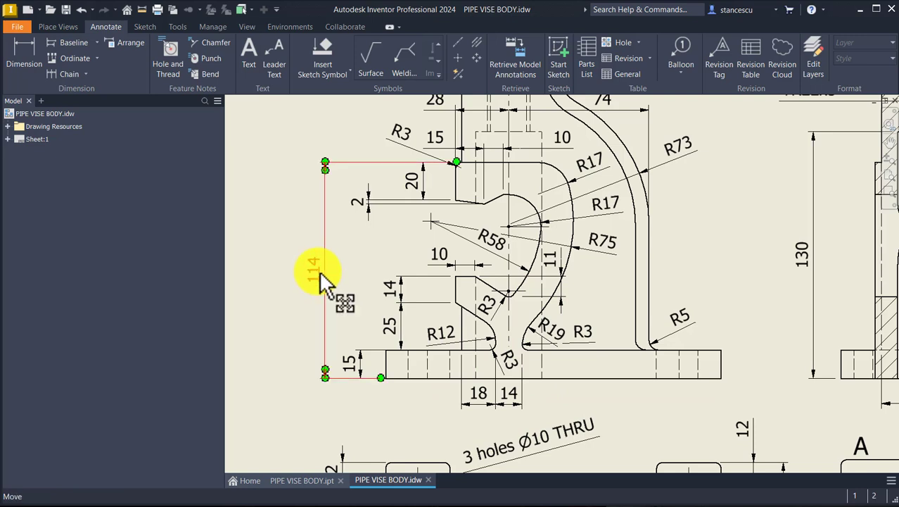
middle_click_drag(578, 367, 622, 168)
middle_click_drag(598, 428, 609, 359)
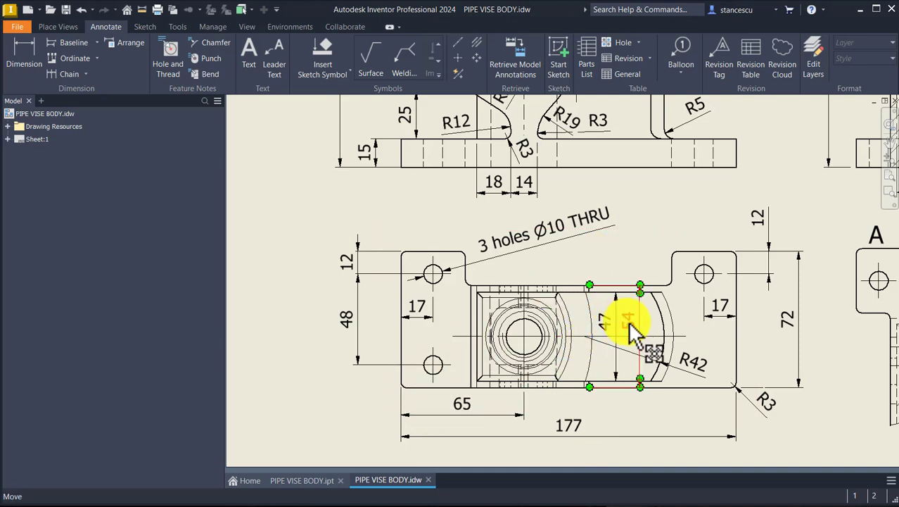
left_click_drag(632, 331, 635, 320)
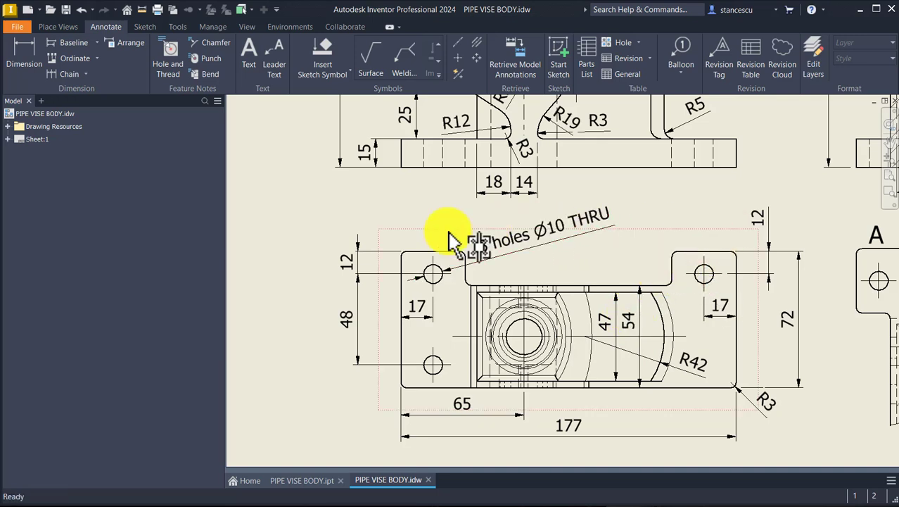
mouse_move(672, 201)
middle_mouse_down()
mouse_move(689, 298)
mouse_move(690, 362)
mouse_move(673, 446)
middle_mouse_up()
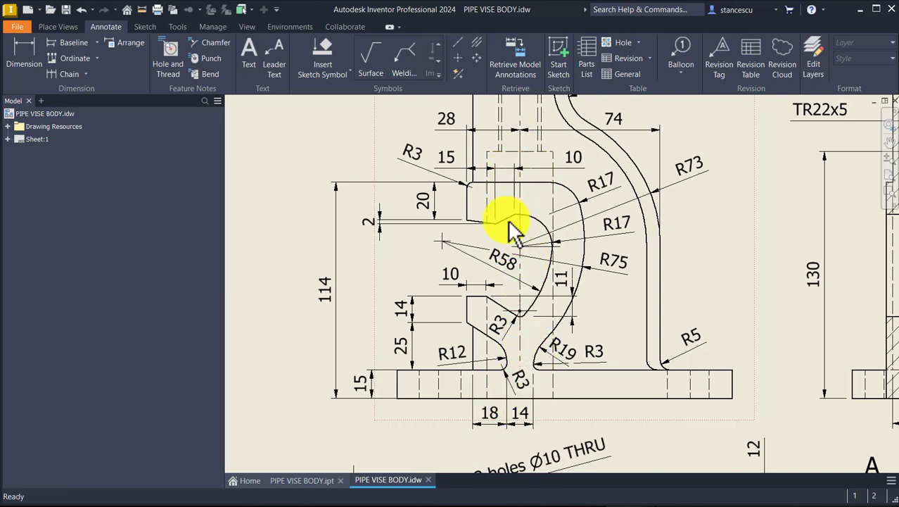
scroll(520, 244, "up", 2)
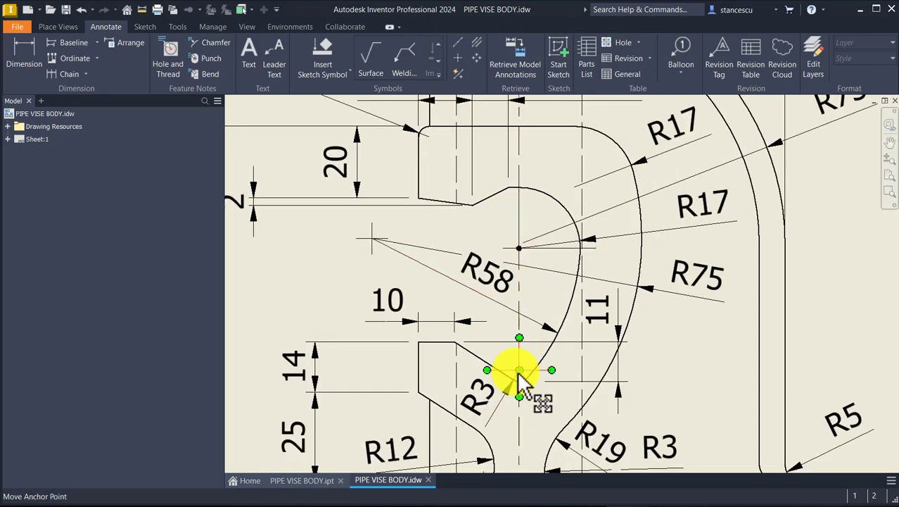
middle_click_drag(598, 321, 619, 141)
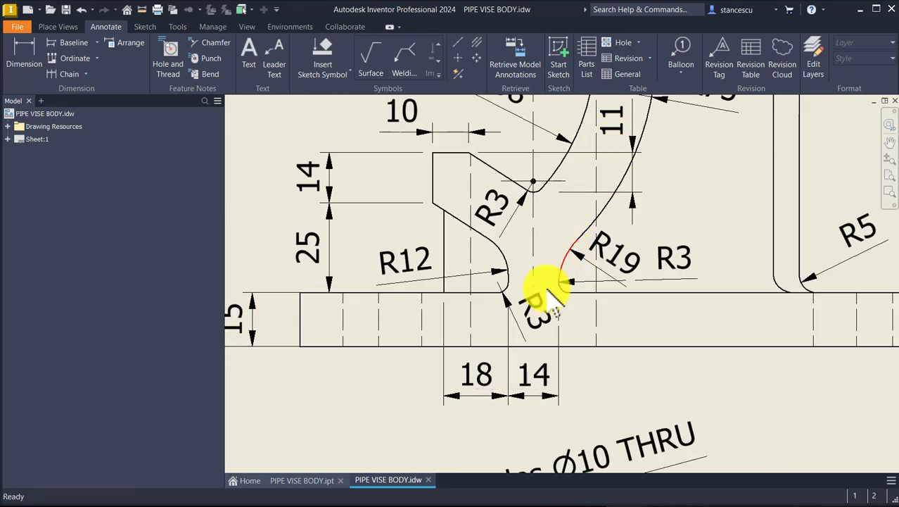
left_click_drag(533, 325, 533, 365)
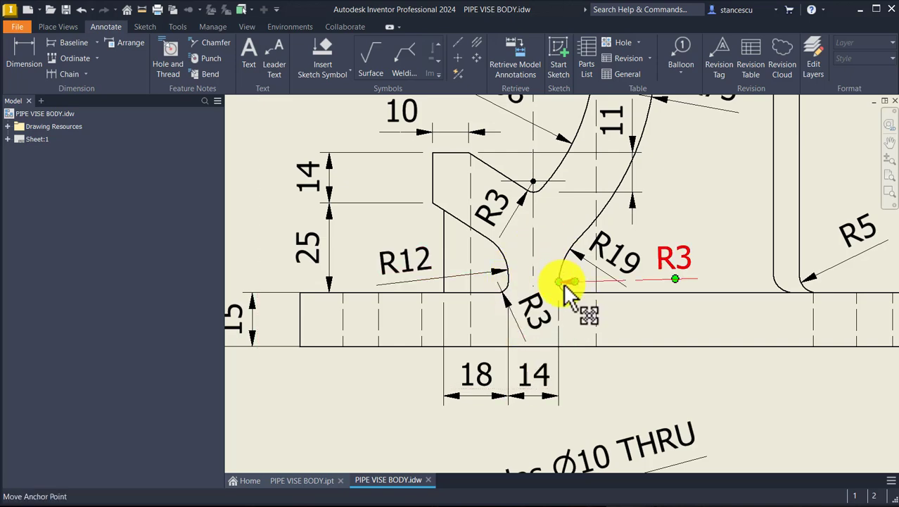
scroll(572, 291, "up", 3)
mouse_move(572, 291)
middle_mouse_down()
mouse_move(445, 382)
mouse_move(512, 341)
mouse_move(518, 377)
middle_mouse_up()
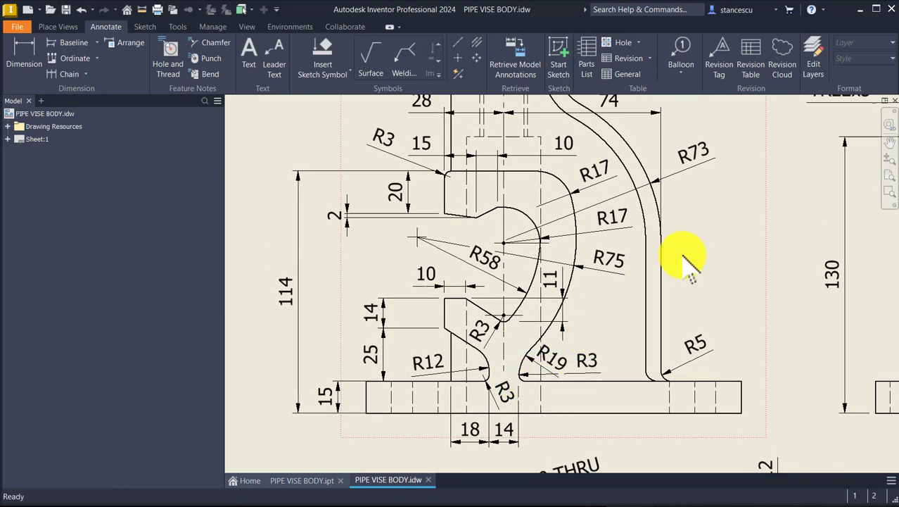
key("Home")
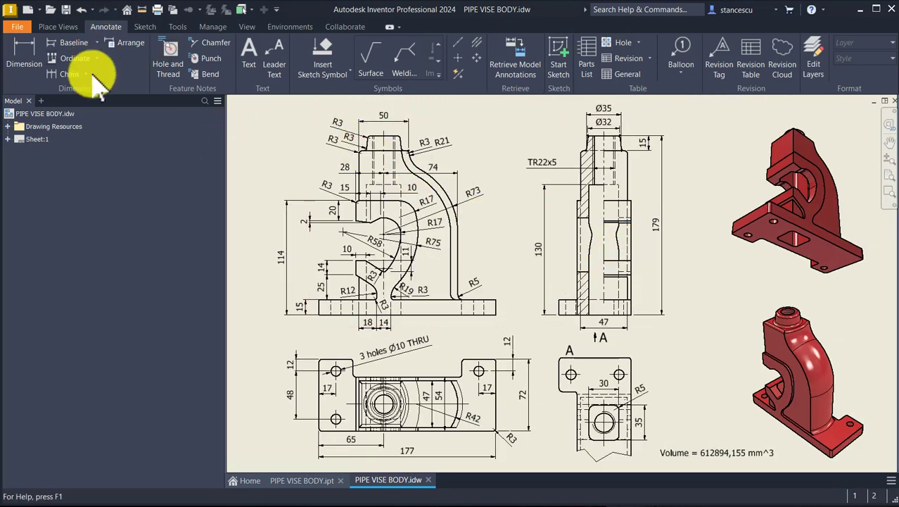
- Create a new part from the metric Standard (mm).ipt template and start a 2D sketch on the front XY plane
left_click(28, 9)
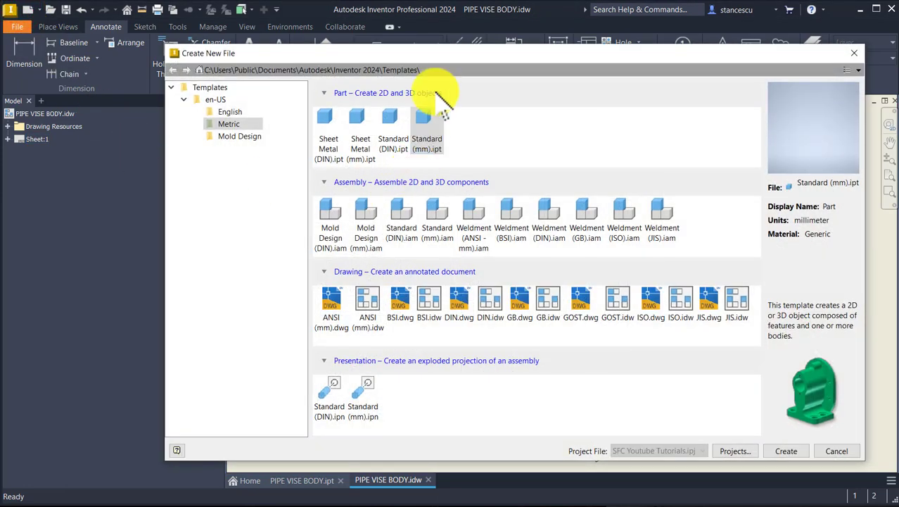
double_click(432, 121)
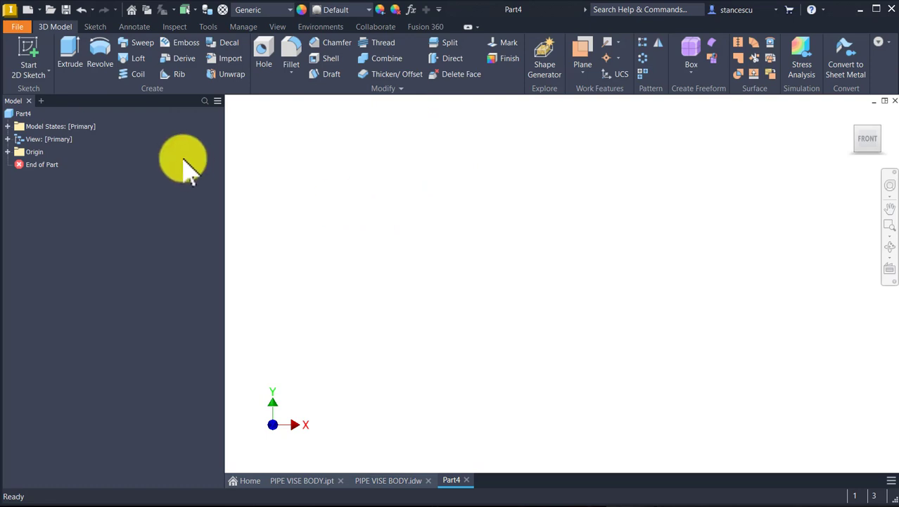
left_click(32, 49)
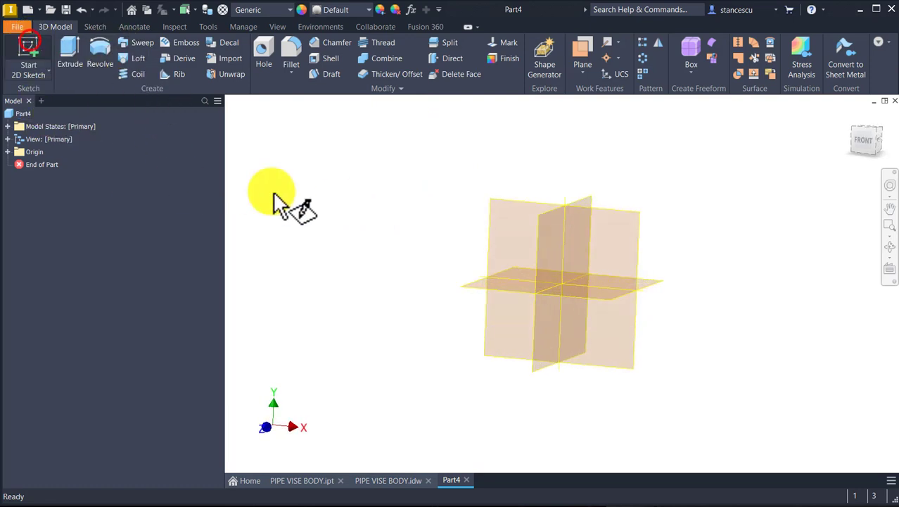
left_click(499, 161)
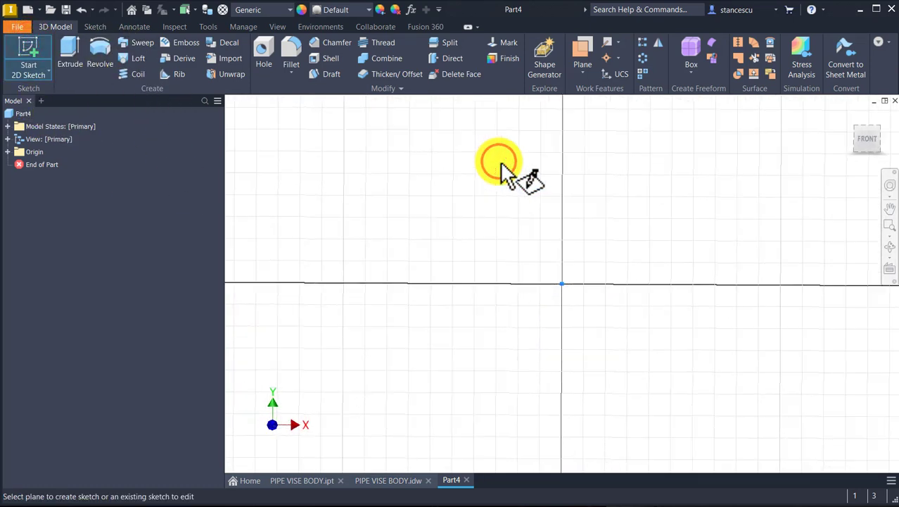
- Sketch a two-point rectangle 177 mm wide and 15 mm high for the base profile
left_click(162, 64)
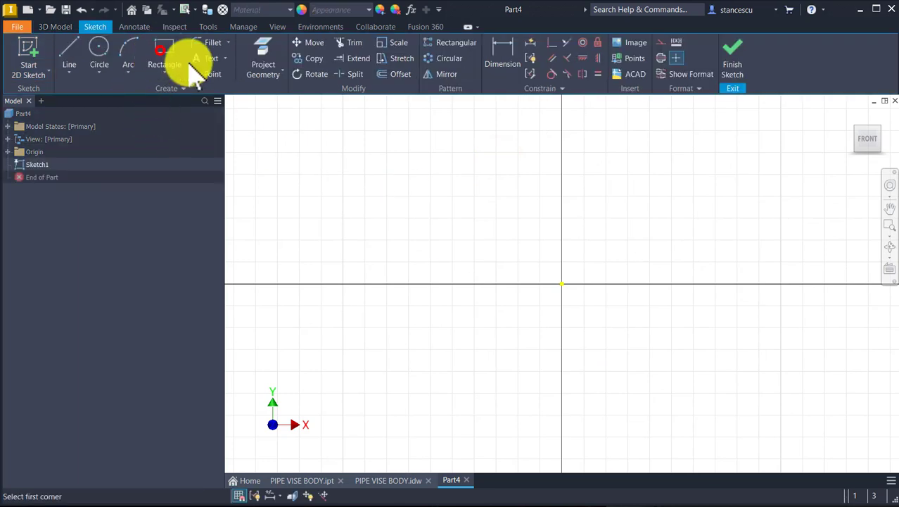
left_click(445, 209)
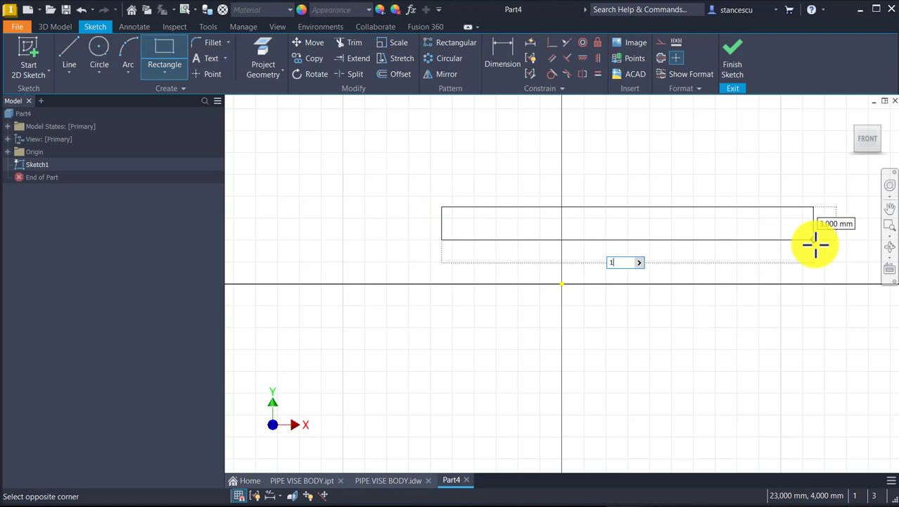
type("177")
key("Tab")
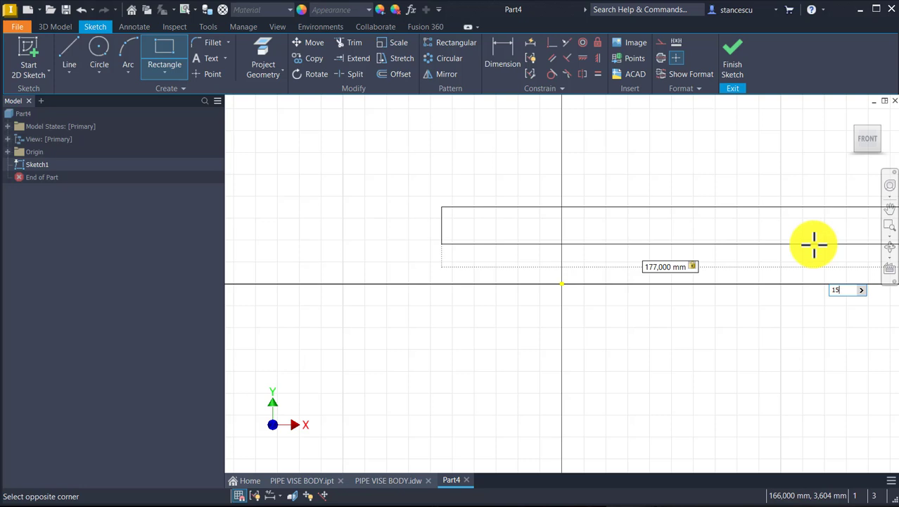
type("15")
key("Return")
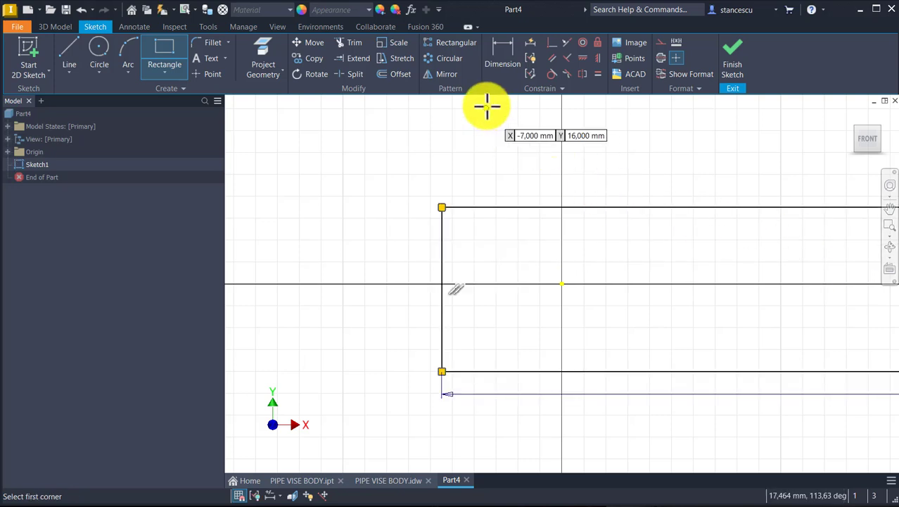
- Constrain the rectangle's bottom edge to be coincident with the sketch origin
left_click(553, 42)
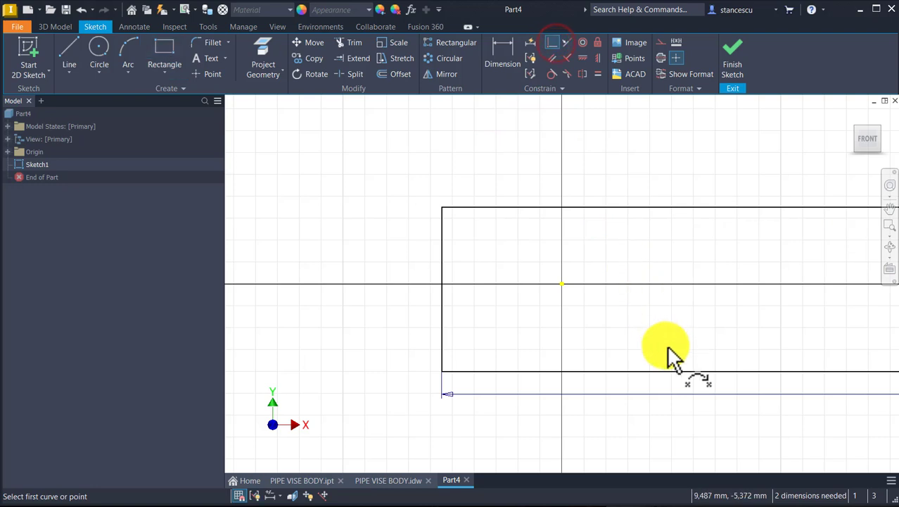
left_click(679, 373)
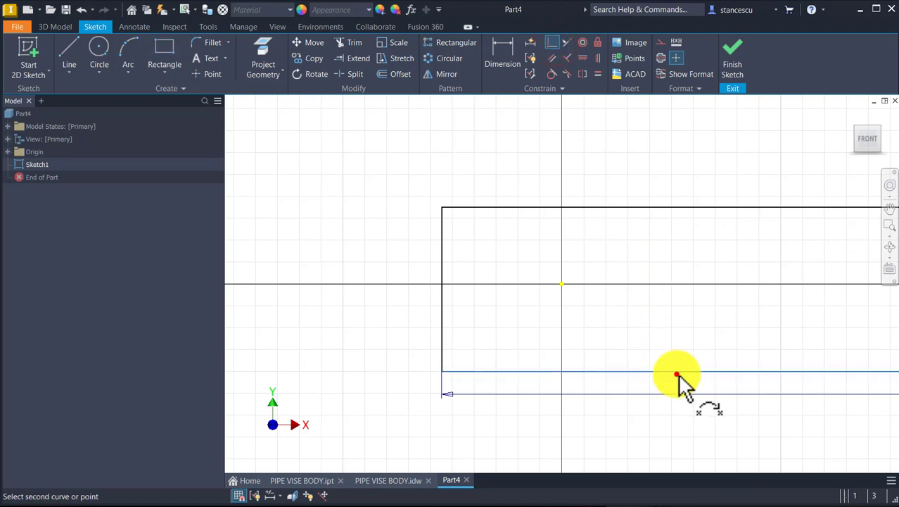
left_click(561, 285)
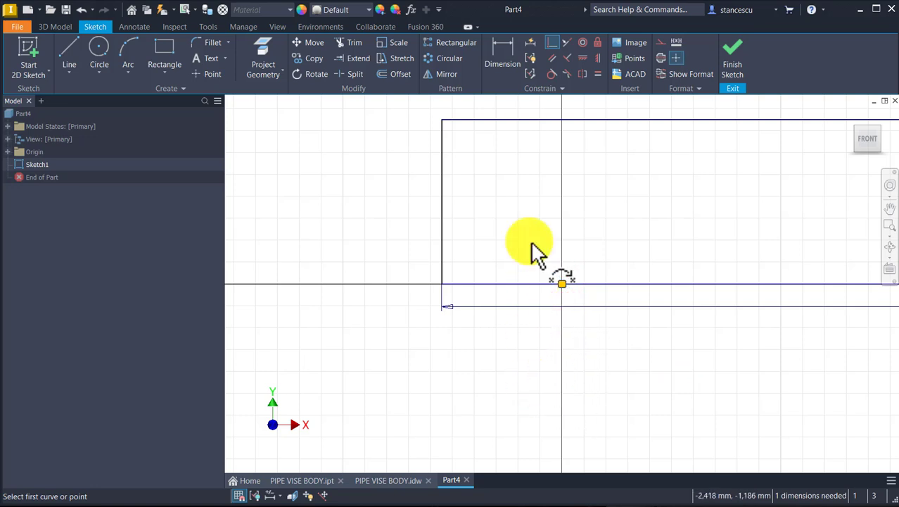
- Dimension the rectangle's left edge 65 mm from the origin and place the 177 mm dimension below it
left_click(501, 64)
left_click(443, 192)
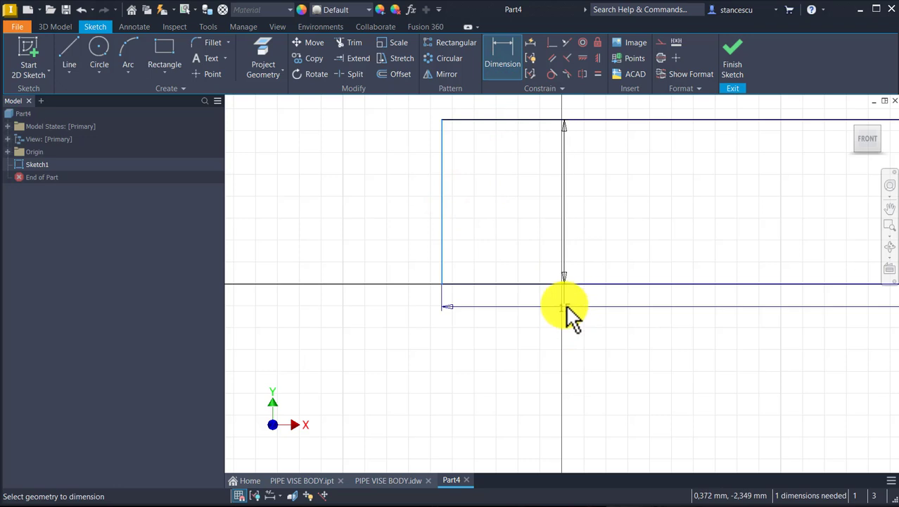
left_click(561, 282)
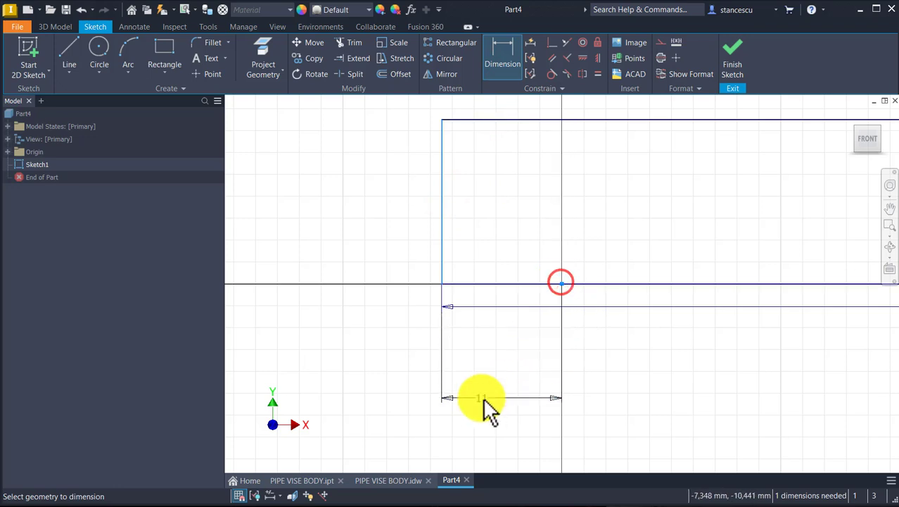
left_click(500, 347)
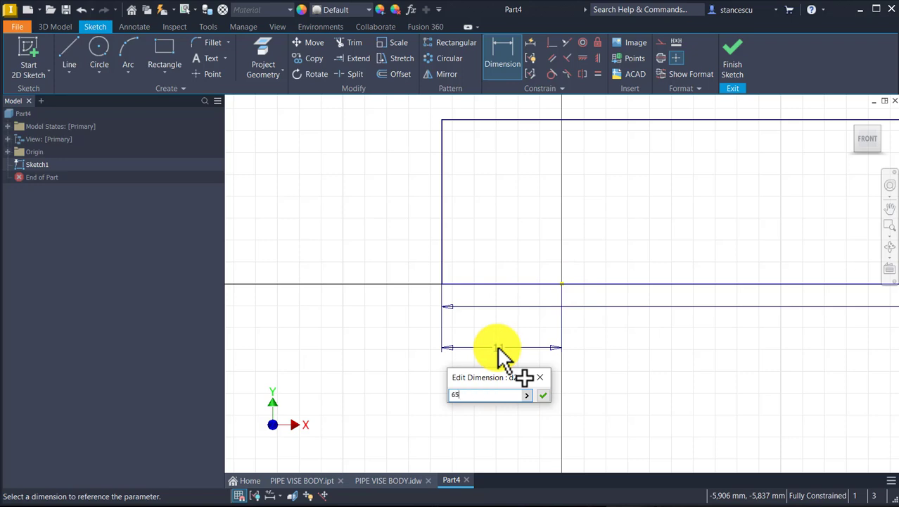
type("65")
key("Return")
key("Home")
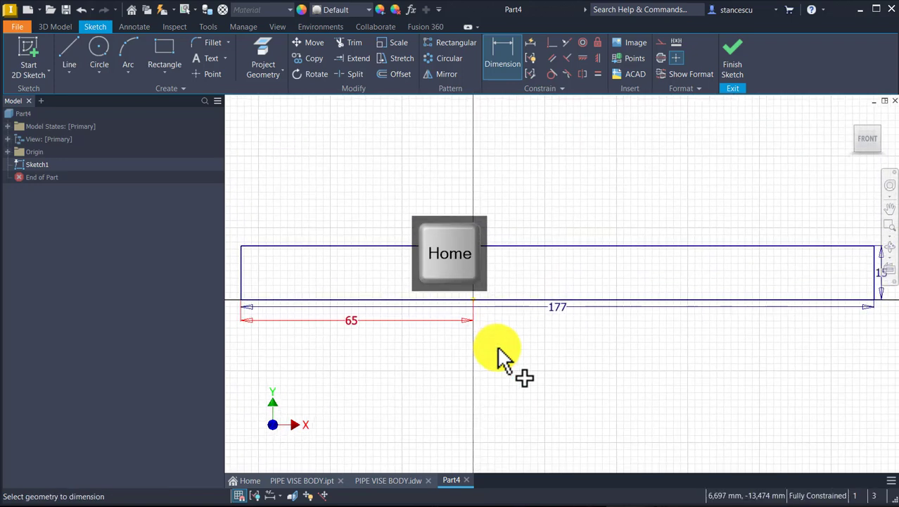
key("Escape")
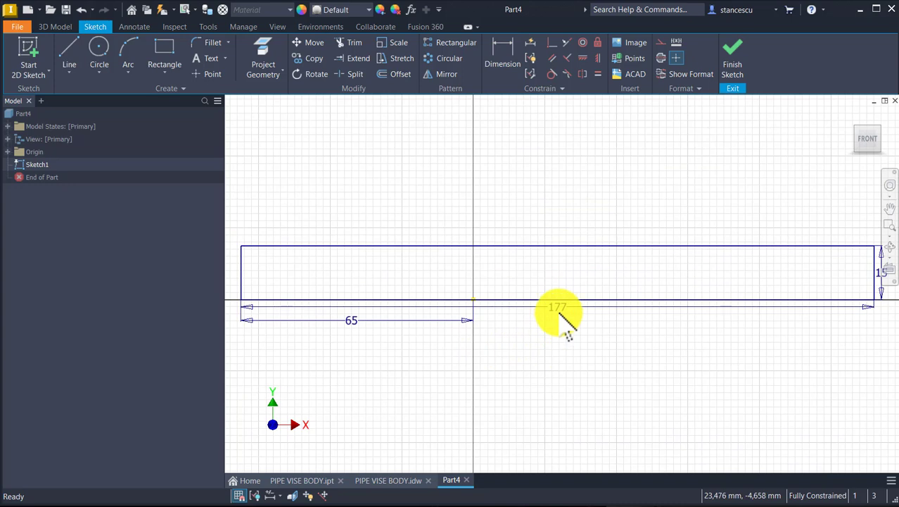
left_click_drag(559, 310, 553, 346)
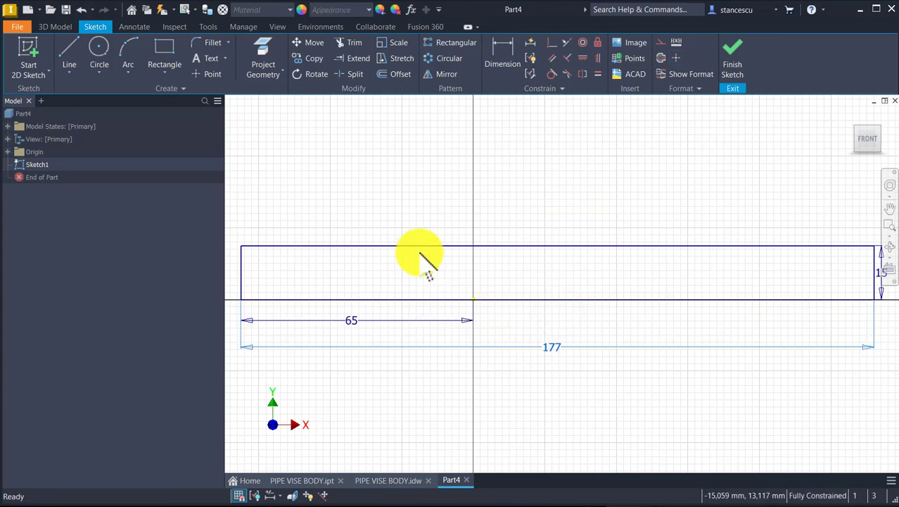
- Draw two separate vertical lines up from the rectangle's top edge, about 8.5 mm left of the origin axis and about 6 mm right of it
scroll(480, 215, "up", 3)
mouse_move(476, 261)
middle_mouse_down()
mouse_move(716, 244)
mouse_move(623, 283)
middle_mouse_up()
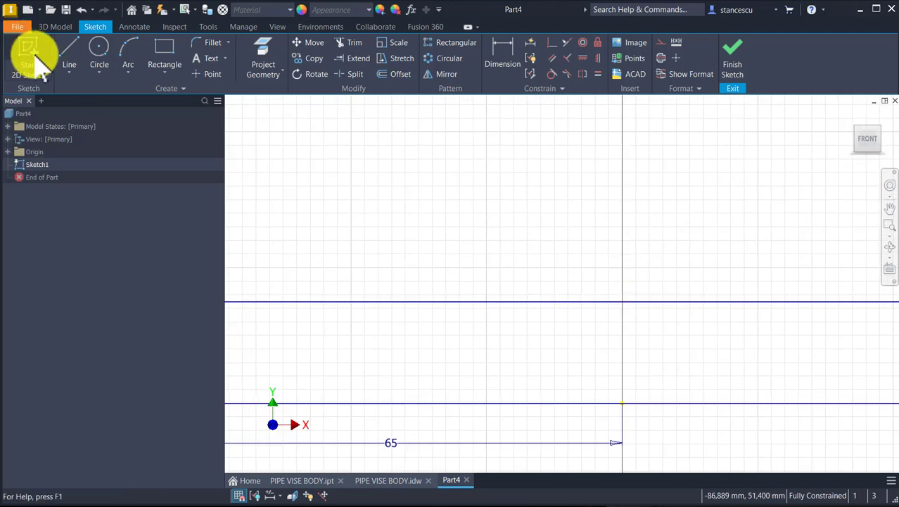
left_click(66, 55)
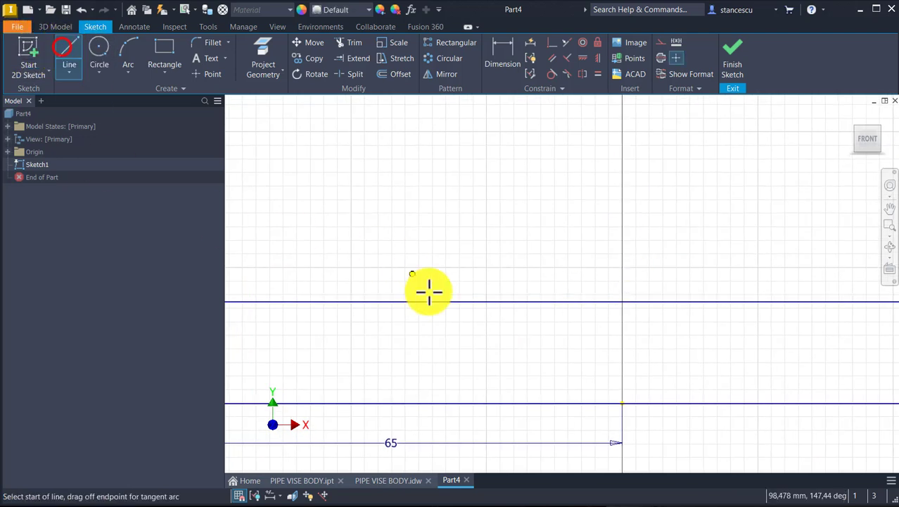
left_click(587, 302)
left_click(586, 242)
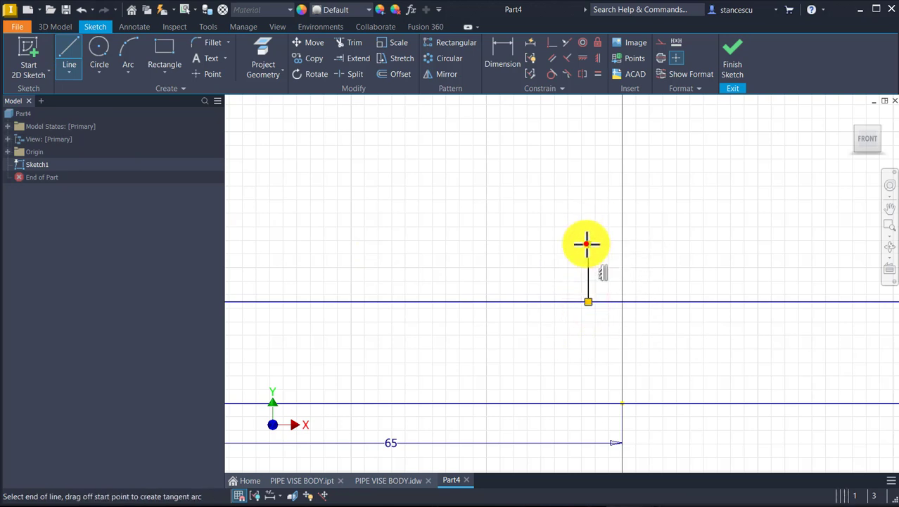
right_click(452, 273)
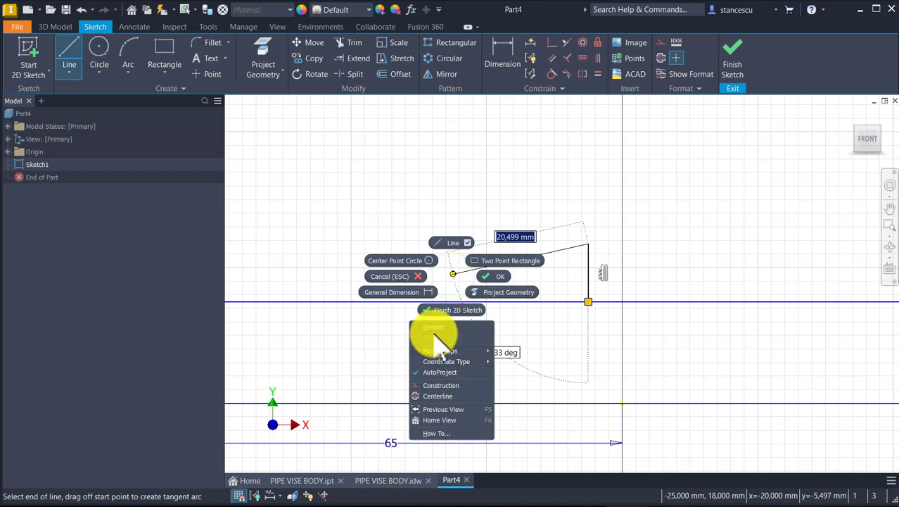
left_click(457, 327)
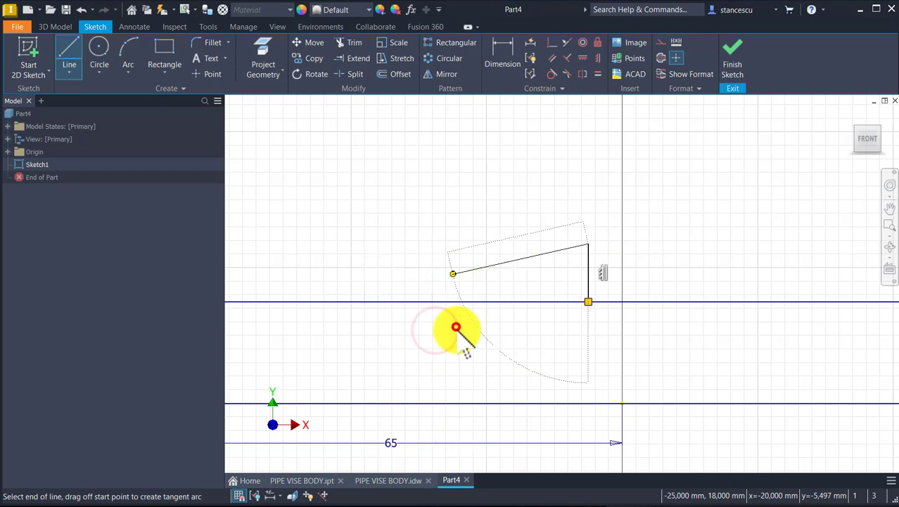
left_click(667, 300)
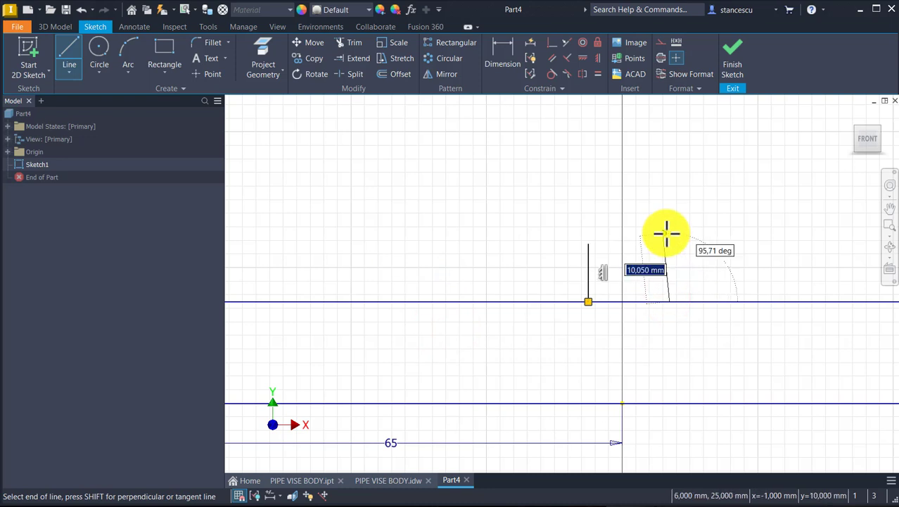
left_click(670, 265)
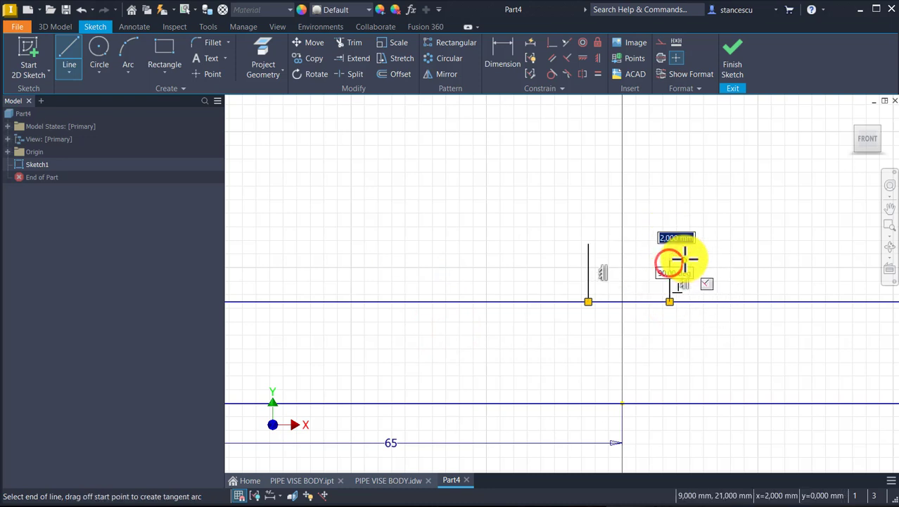
key("Escape")
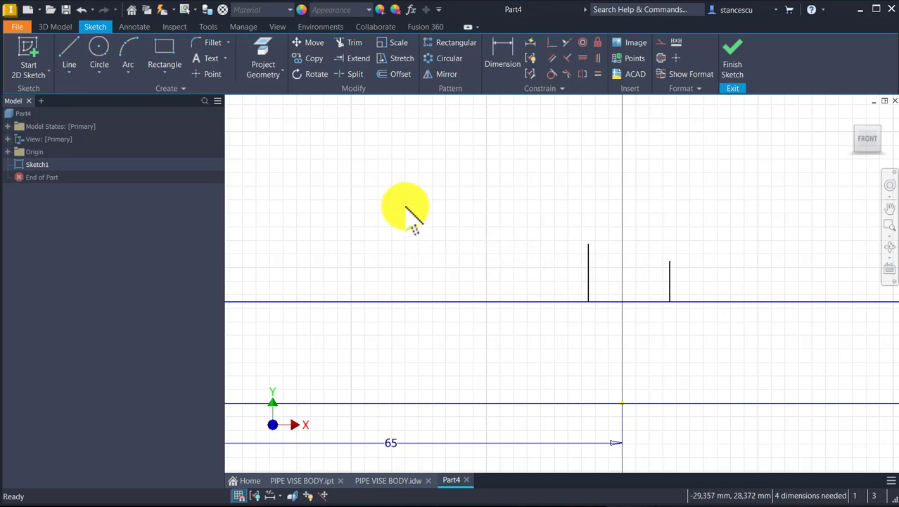
- Split the rectangle's top edge where the two short vertical lines meet it
left_click(355, 74)
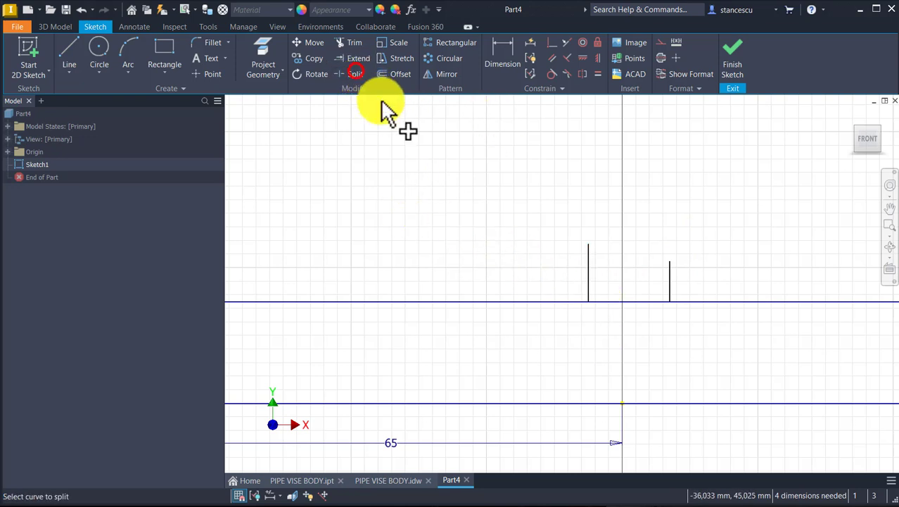
left_click(558, 303)
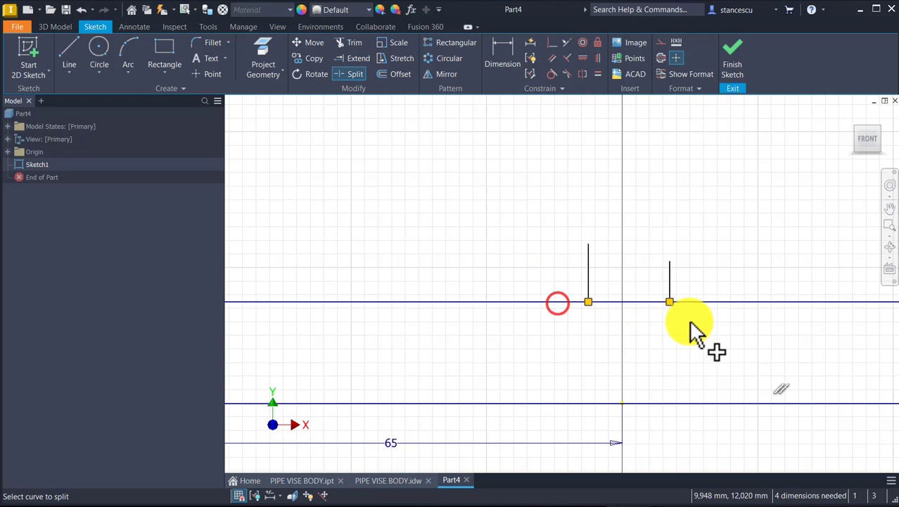
left_click(646, 302)
key("Escape")
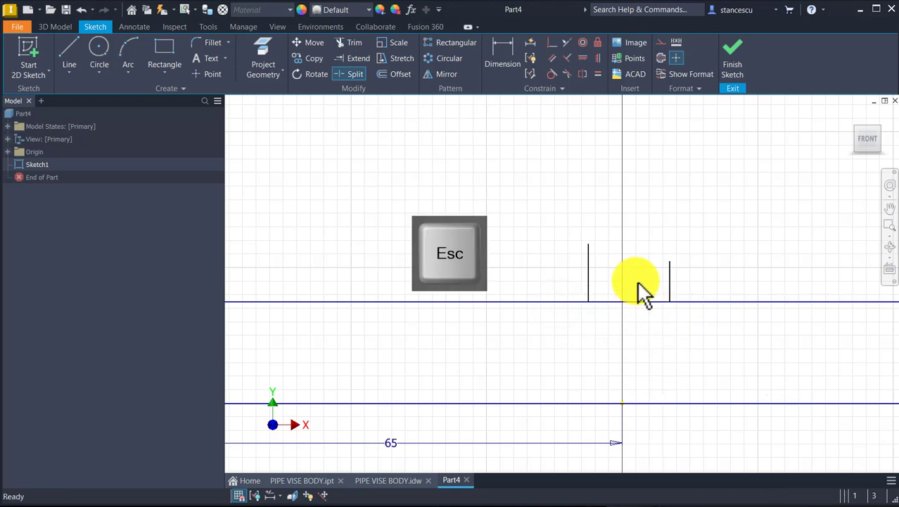
- Convert the top-edge segment between the two vertical lines to construction geometry
left_click_drag(641, 264, 610, 345)
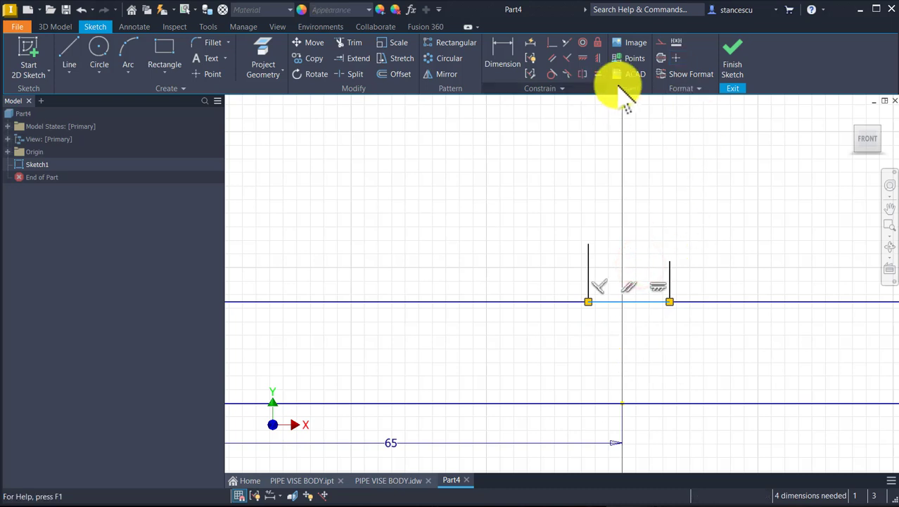
left_click(661, 43)
left_click(701, 171)
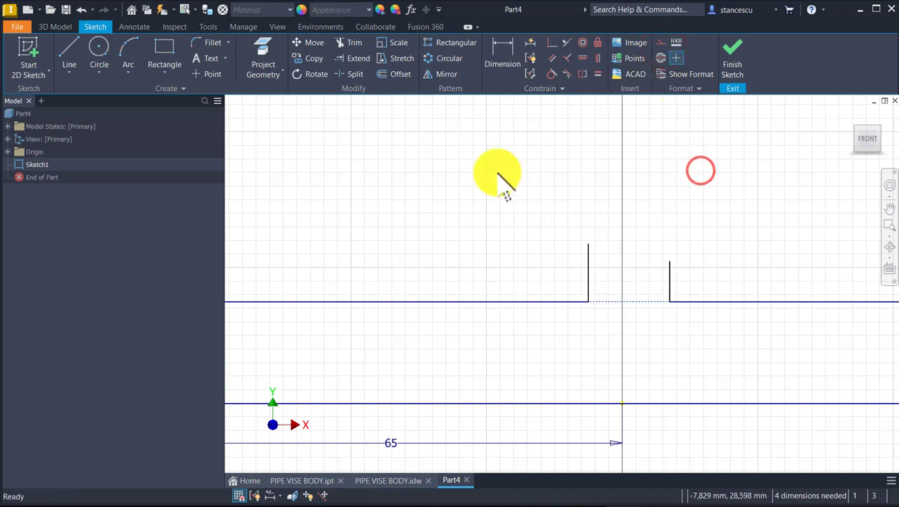
- Align the midpoint of the construction segment vertically with the sketch origin
left_click(597, 62)
left_click(629, 302)
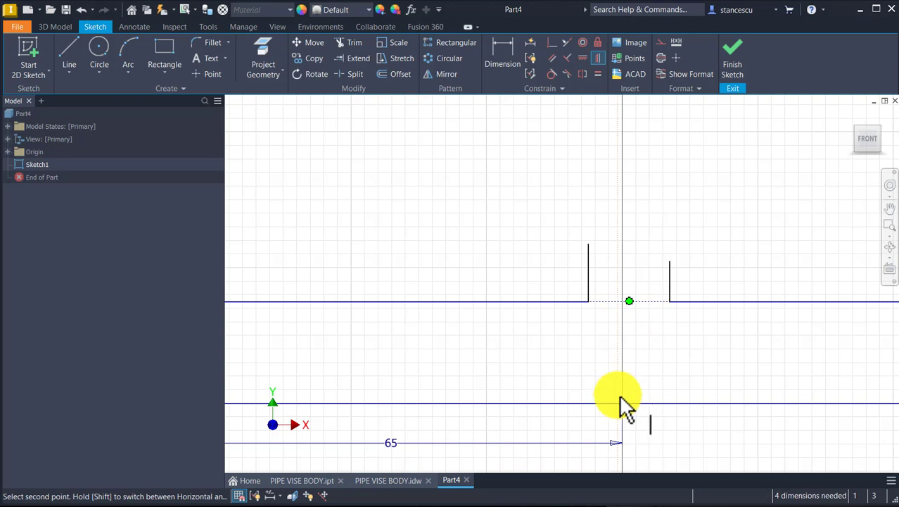
left_click(620, 402)
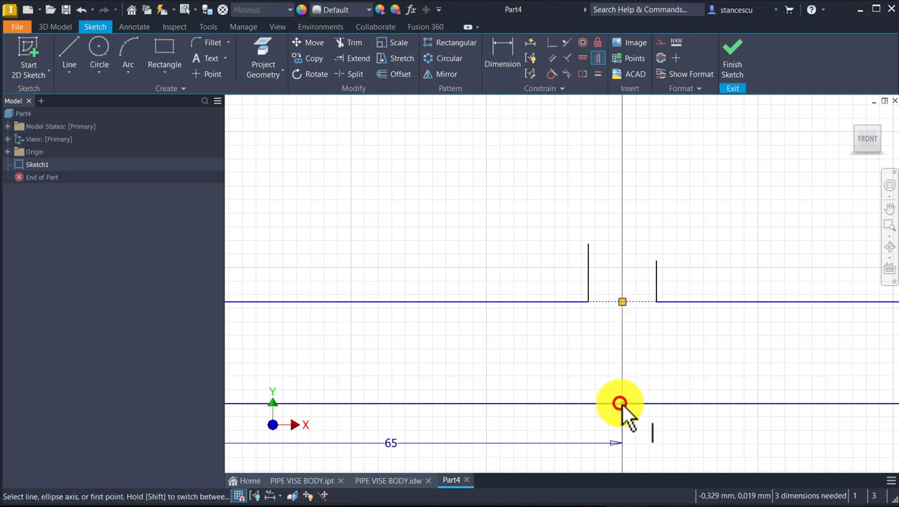
- Dimension the construction segment between the two vertical lines to 14 mm, placing the dimension below it
left_click(504, 44)
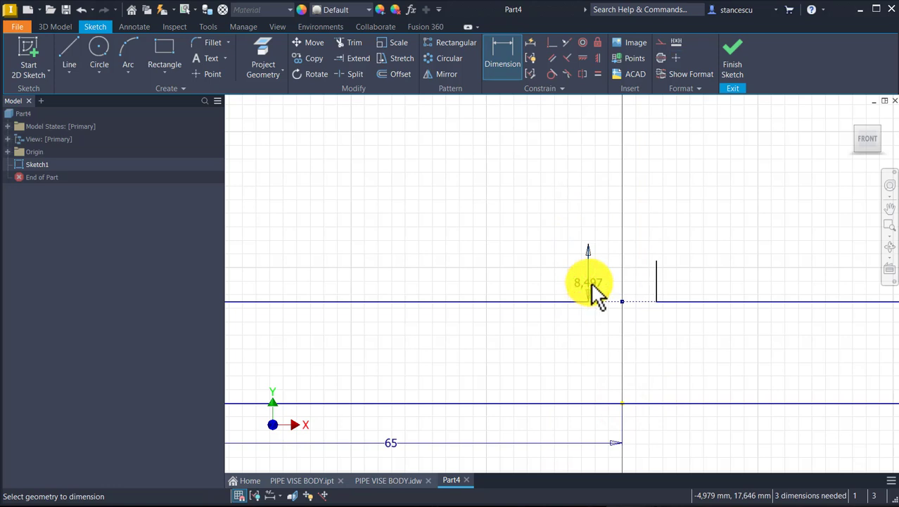
key("Escape")
left_click(512, 55)
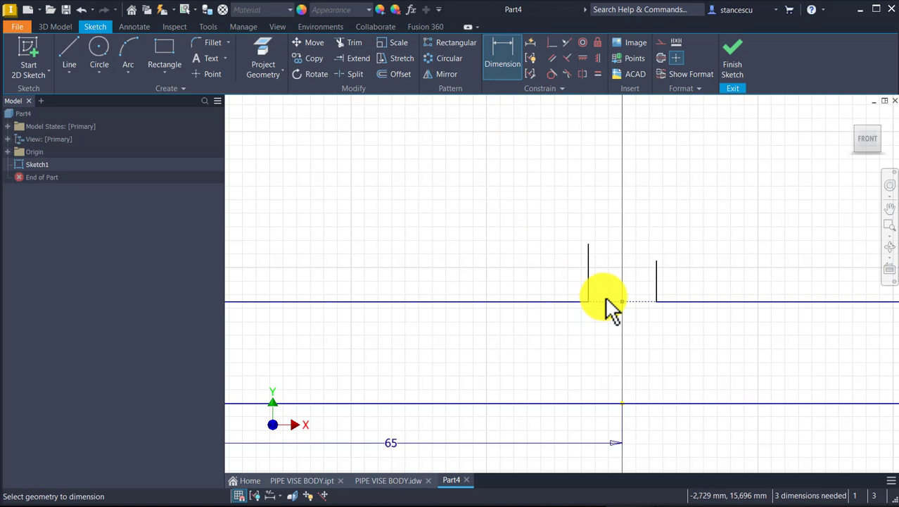
left_click(604, 300)
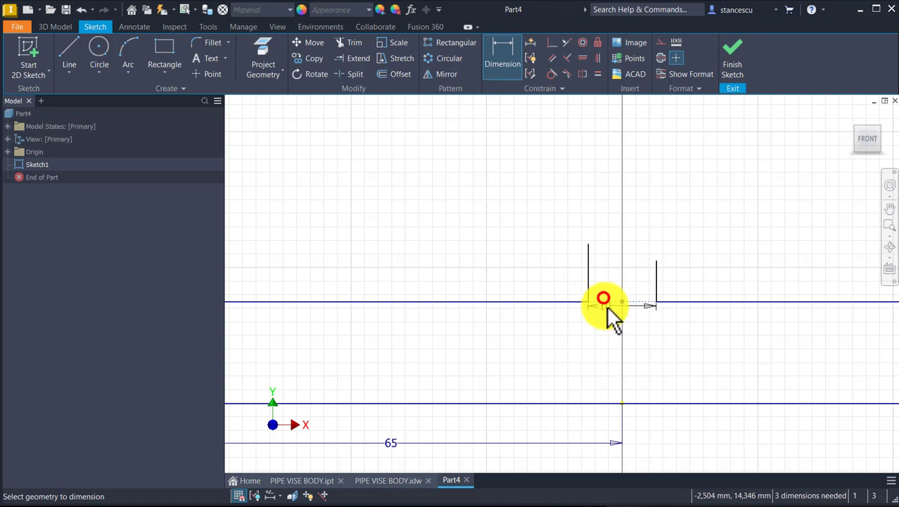
left_click(612, 345)
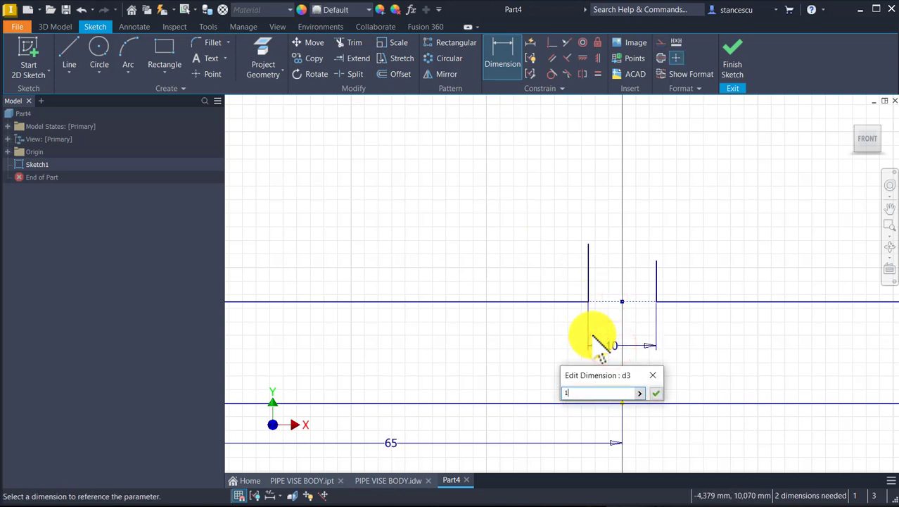
key("Return")
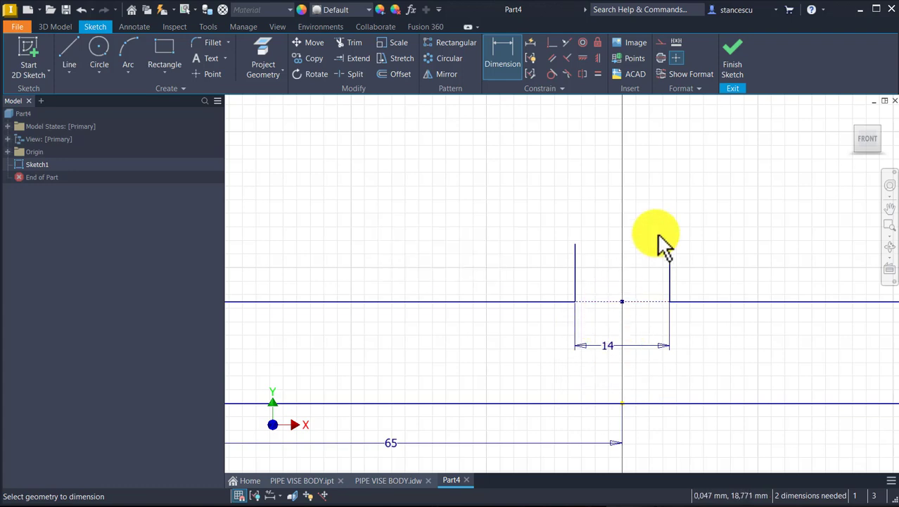
- Draw a tangent arc from the left vertical line's upper end, followed by a line about 19 mm long sloping up and left
scroll(661, 172, "down", 2)
scroll(661, 178, "down", 2)
mouse_move(662, 179)
middle_mouse_down()
mouse_move(517, 291)
mouse_move(520, 281)
middle_mouse_up()
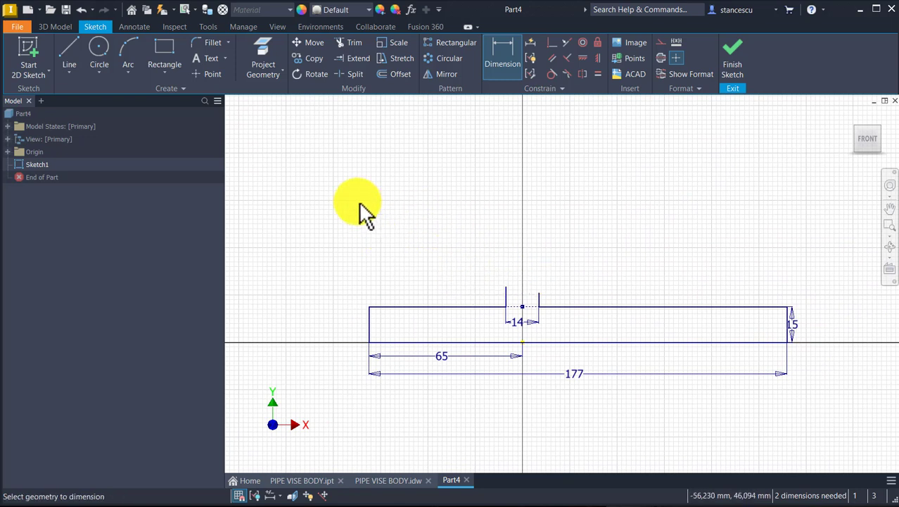
left_click(68, 39)
scroll(459, 260, "up", 3)
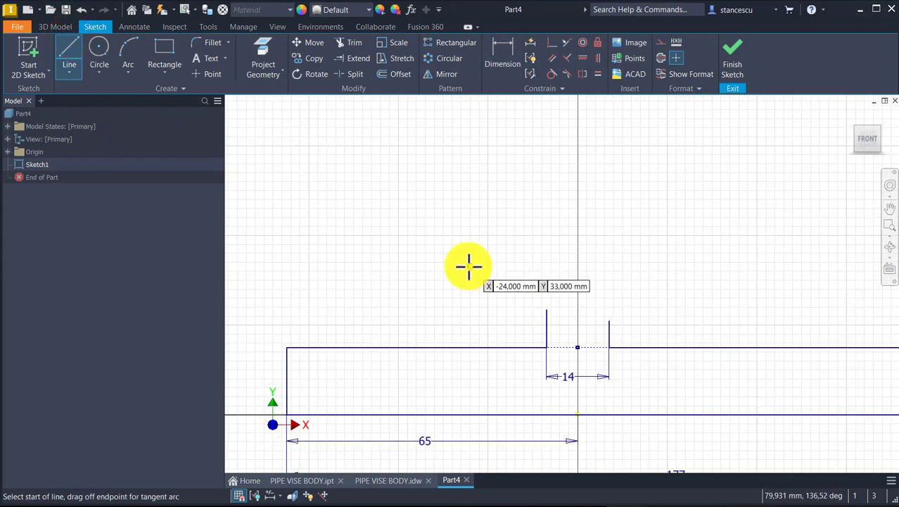
left_click(546, 308)
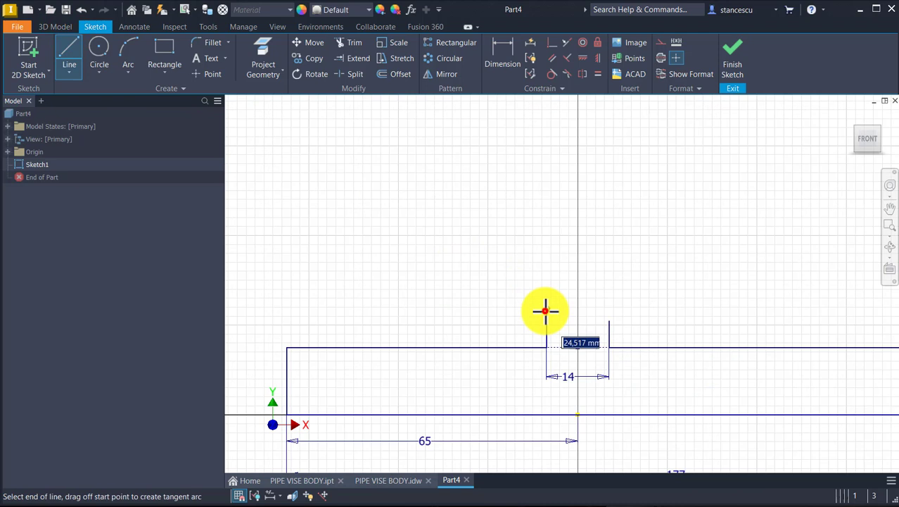
left_click_drag(546, 304, 513, 276)
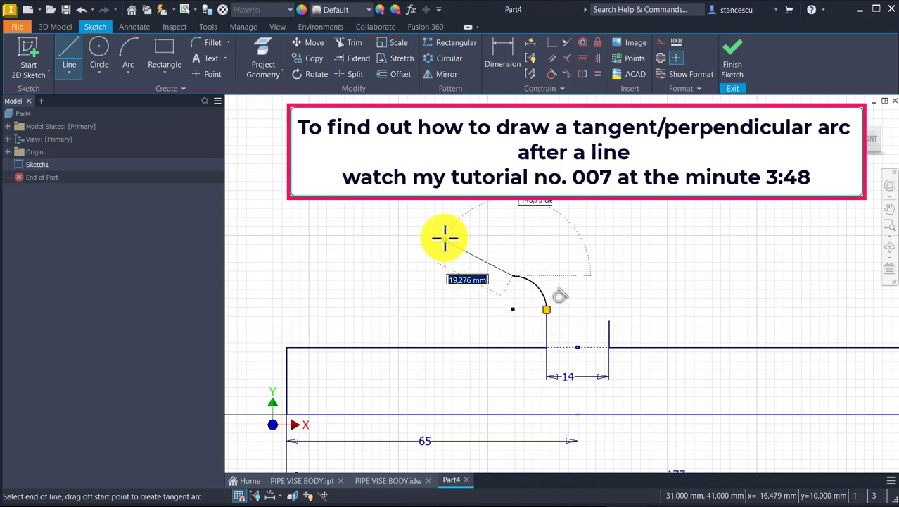
left_click(434, 239)
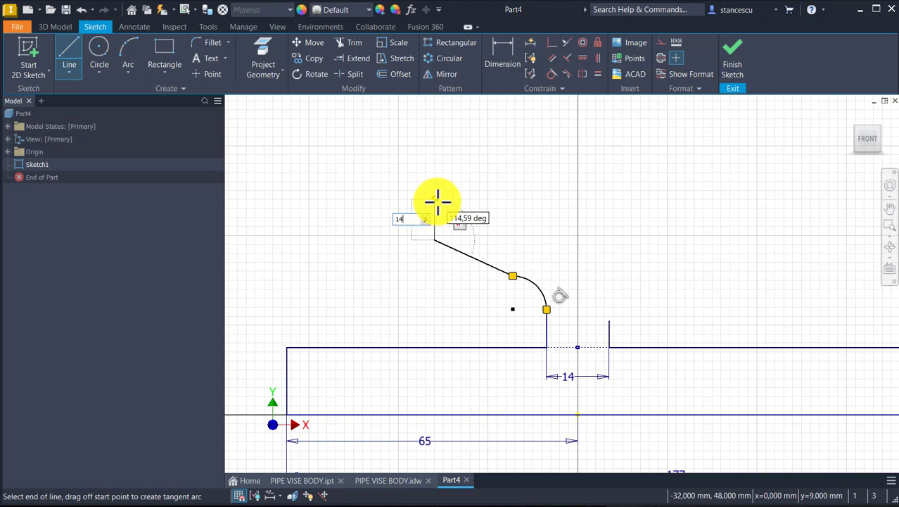
- Continue the profile with a 14 mm vertical line upward and a 10 mm horizontal line to the right
type("14")
key("Return")
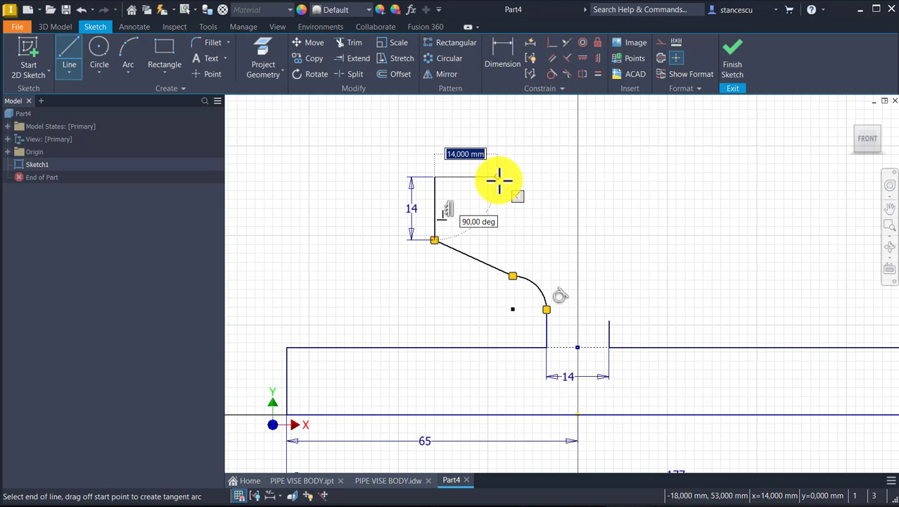
key("Return")
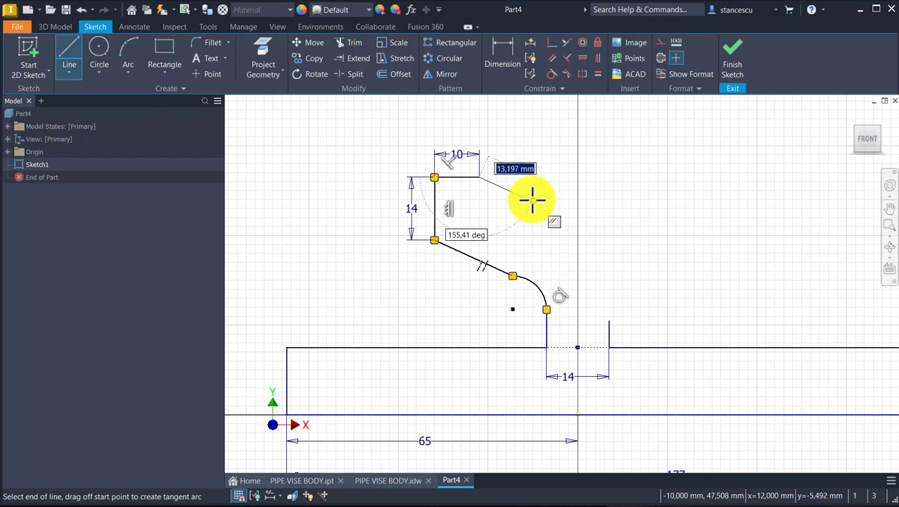
- Add a downward slanted line parallel to the lower one, ending in a small tangent arc of about 6 mm radius at the origin axis
left_click(570, 214)
left_click_drag(570, 213, 594, 220)
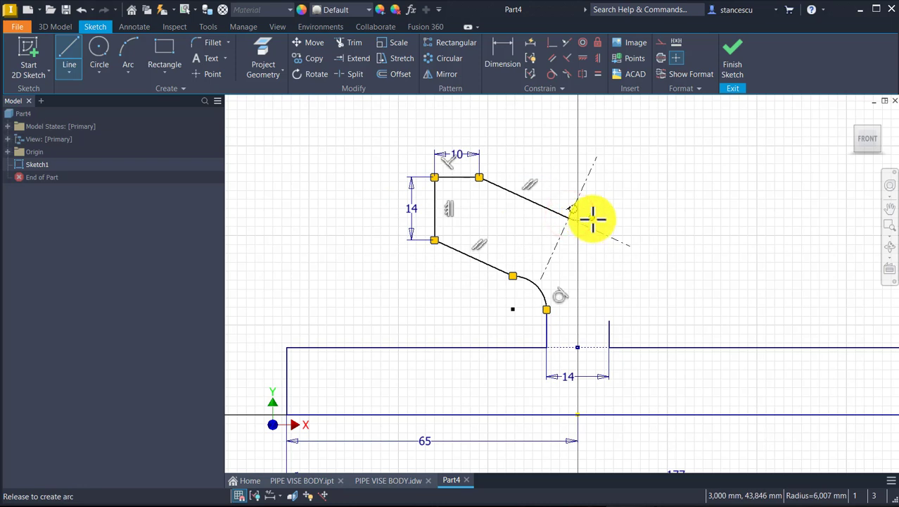
left_click_drag(593, 220, 588, 219)
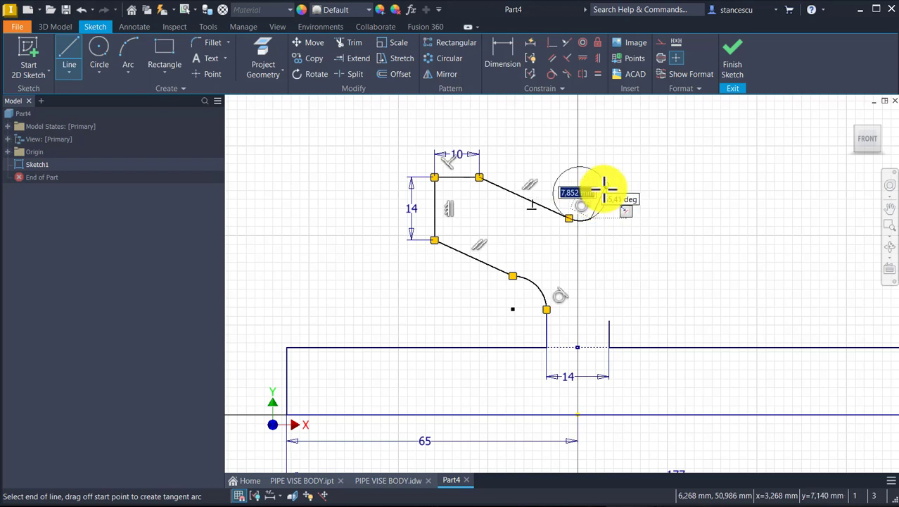
key("Escape")
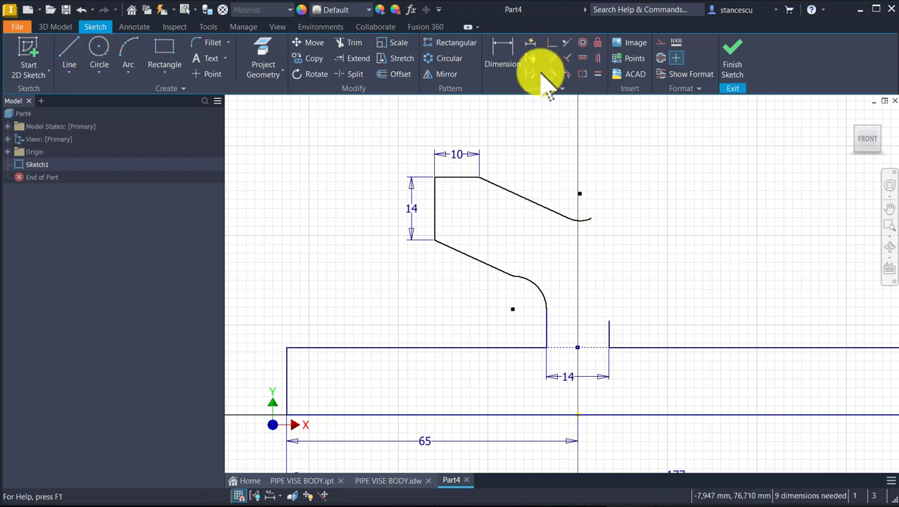
- Align the center of the small upper arc vertically with the sketch origin
left_click(596, 59)
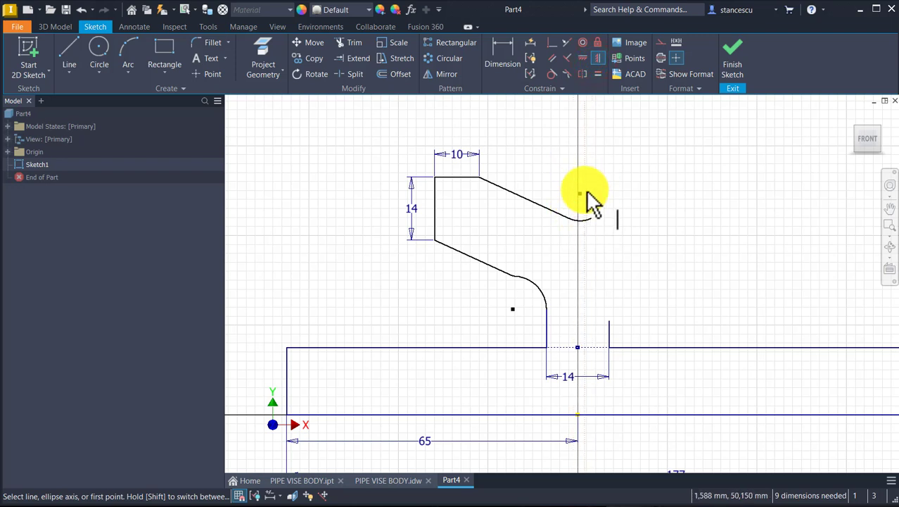
left_click(582, 192)
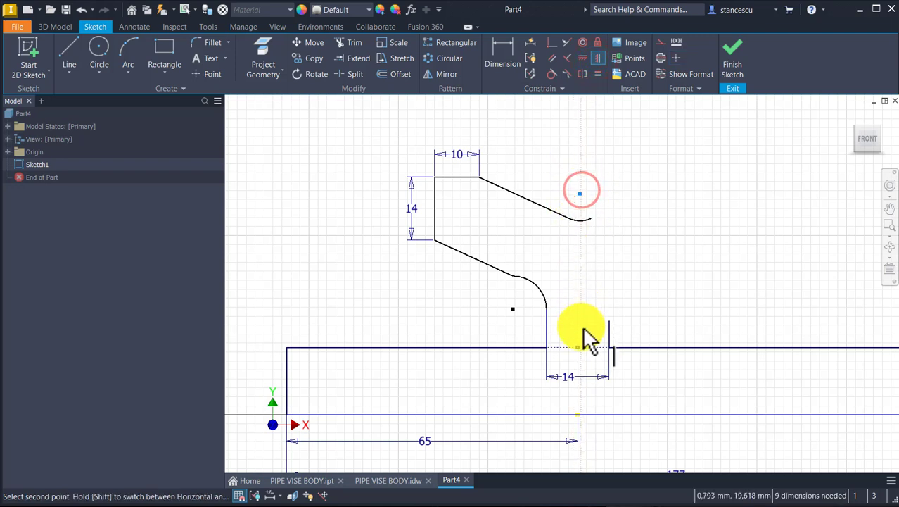
left_click(578, 416)
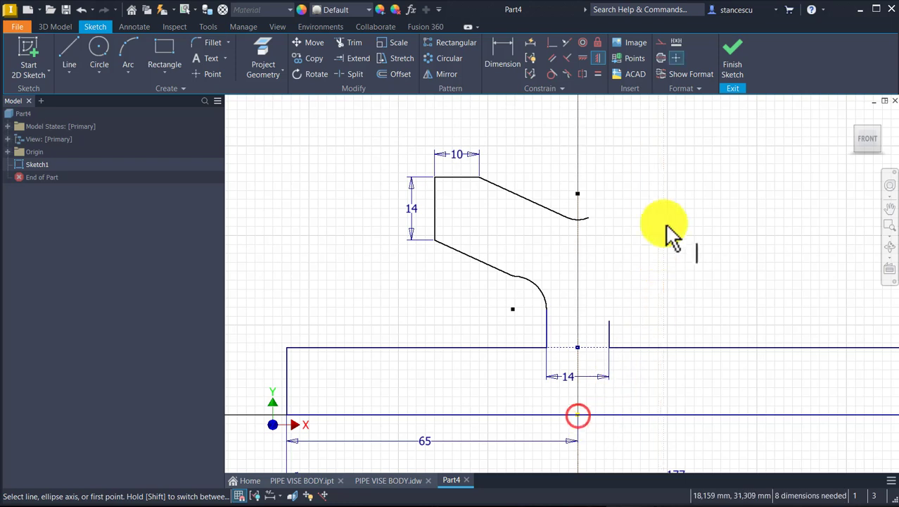
- Dimension the small upper arc with a 3 mm radius
left_click(503, 42)
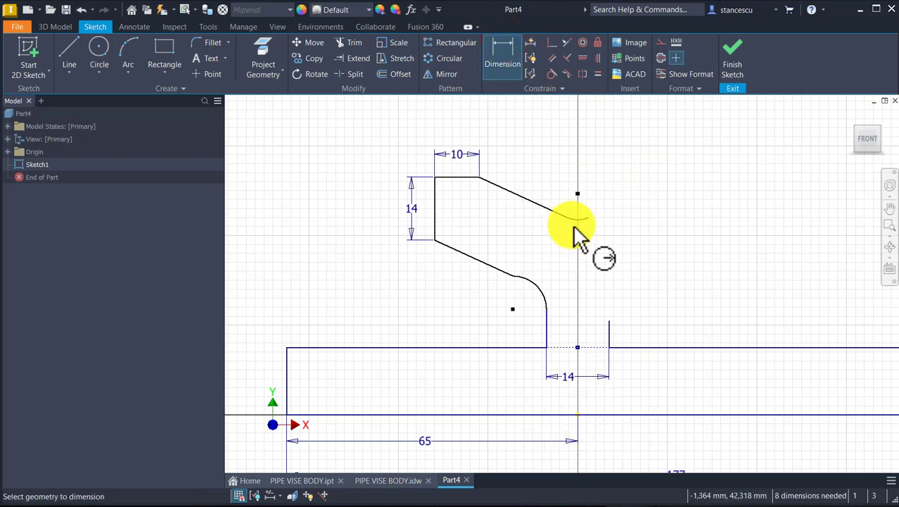
left_click(559, 243)
type("3")
key("Return")
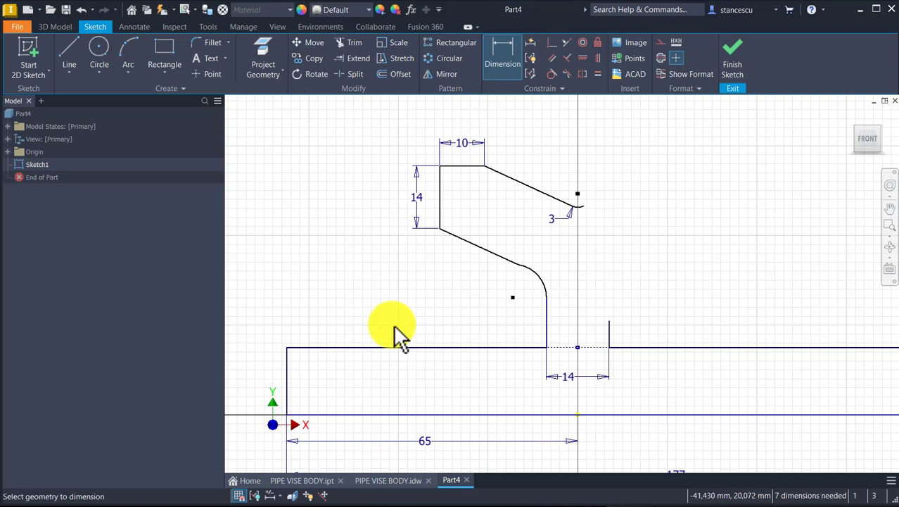
- Dimension the jaw's lower left corner 25 mm above the base rectangle's top edge
left_click(437, 228)
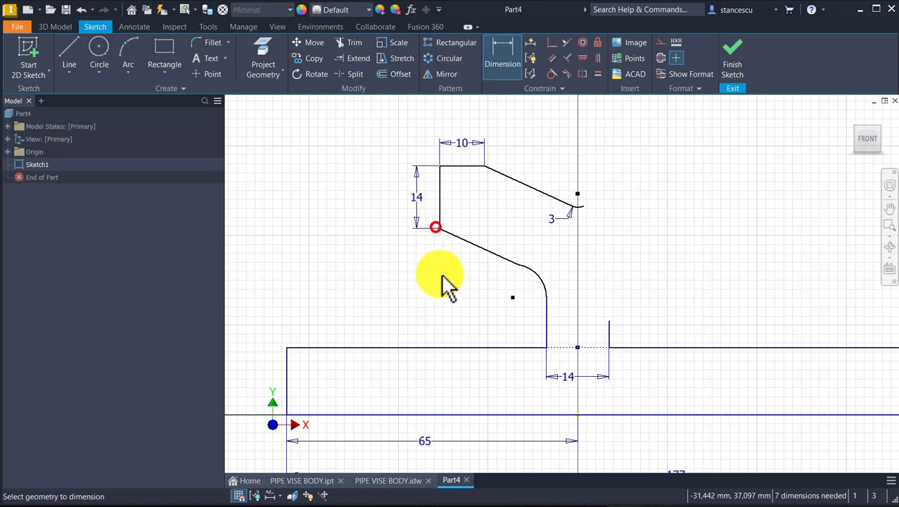
left_click(456, 346)
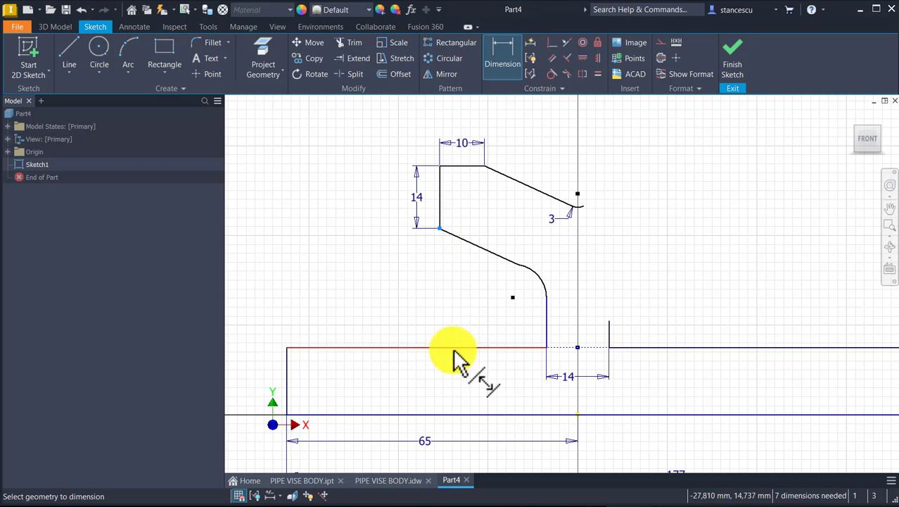
left_click(452, 348)
left_click(411, 302)
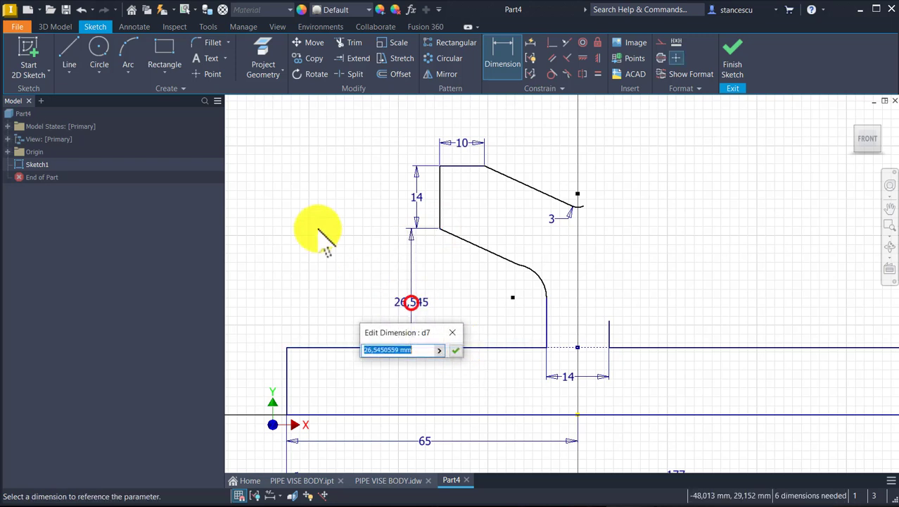
type("25")
key("Return")
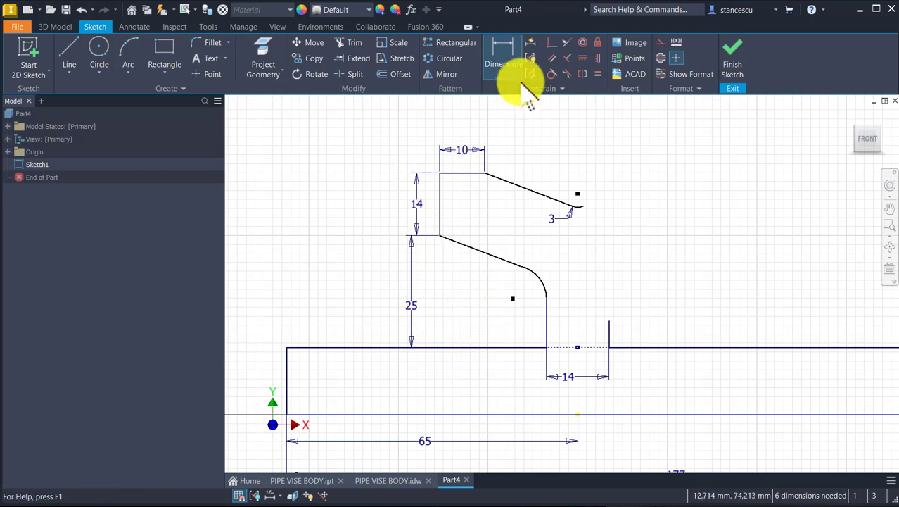
- Make the lower slanted line tangent to the arc that joins the left vertical line
left_click(553, 73)
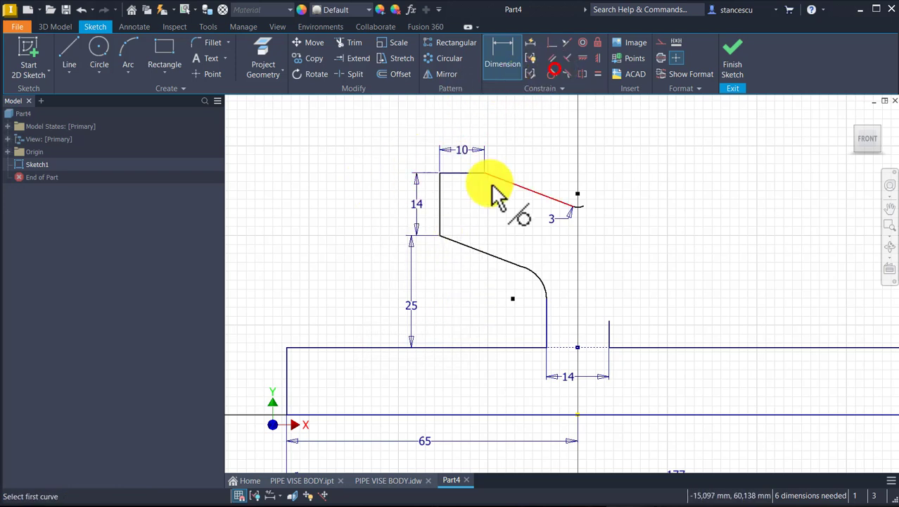
left_click(504, 263)
left_click(539, 275)
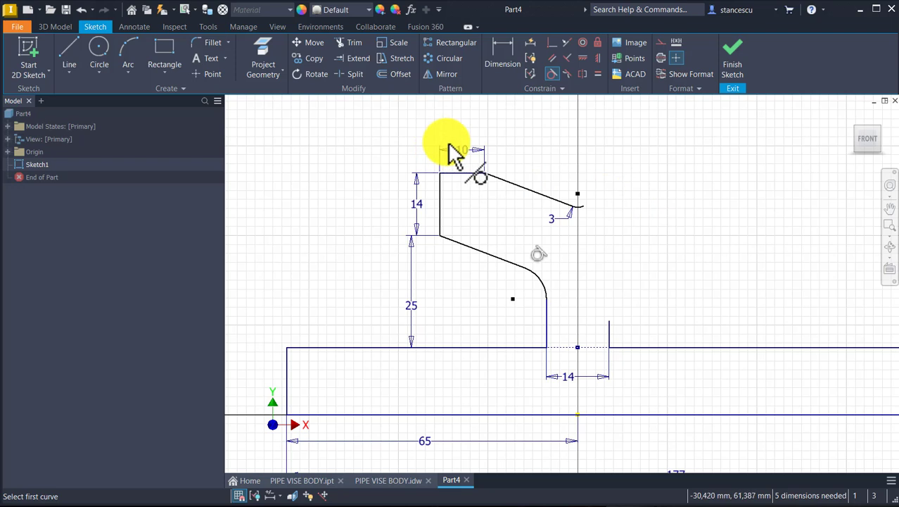
- Dimension the small upper arc's center below the jaw's top edge as 11 mm minus the arc's linked 3 mm radius
left_click(501, 51)
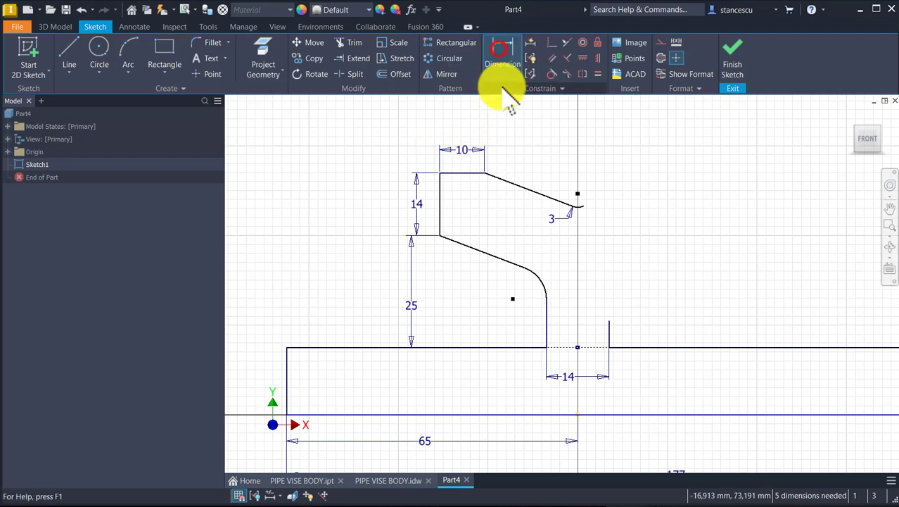
left_click(472, 173)
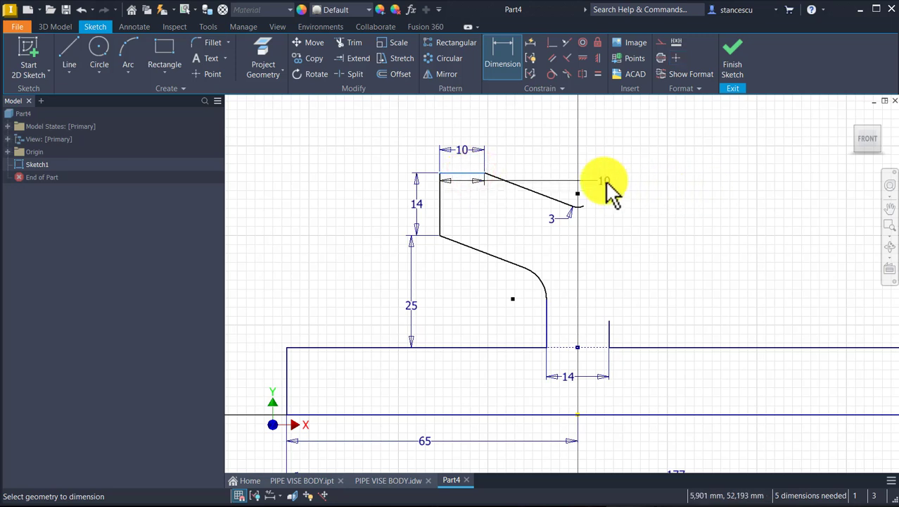
left_click(577, 208)
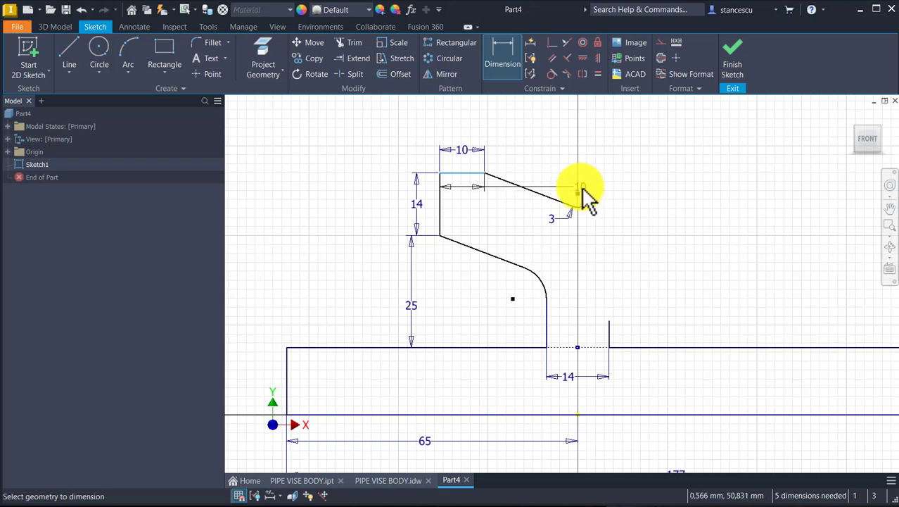
left_click(580, 192)
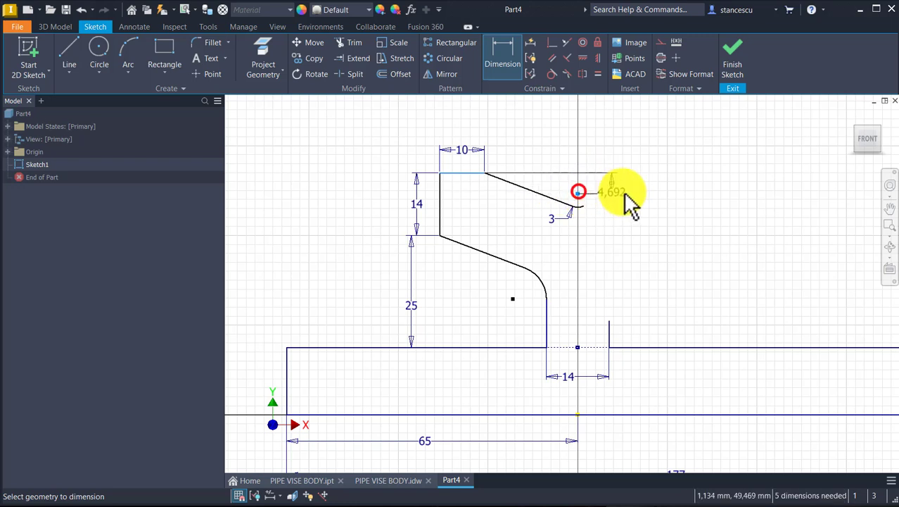
left_click(654, 193)
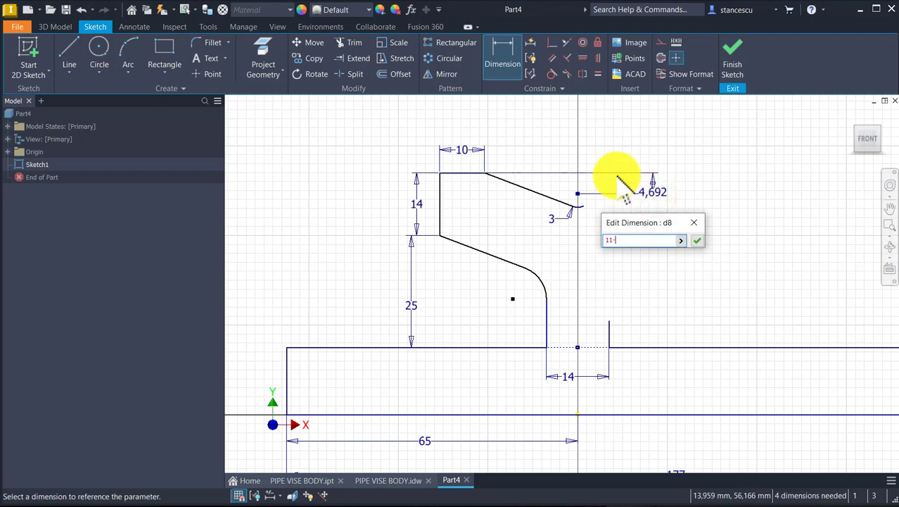
type("11-")
left_click(552, 218)
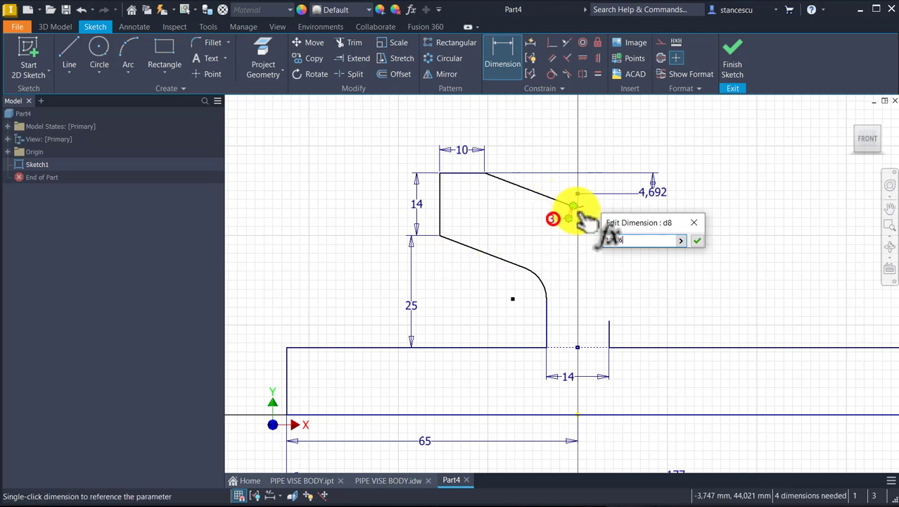
left_click(698, 240)
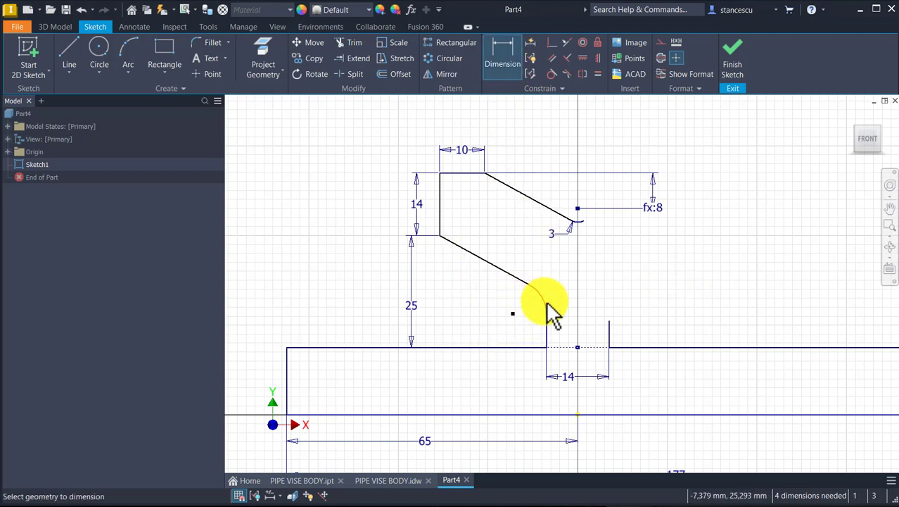
- Dimension the arc between the lower slanted line and the left neck line with a 12 mm radius
left_click(541, 302)
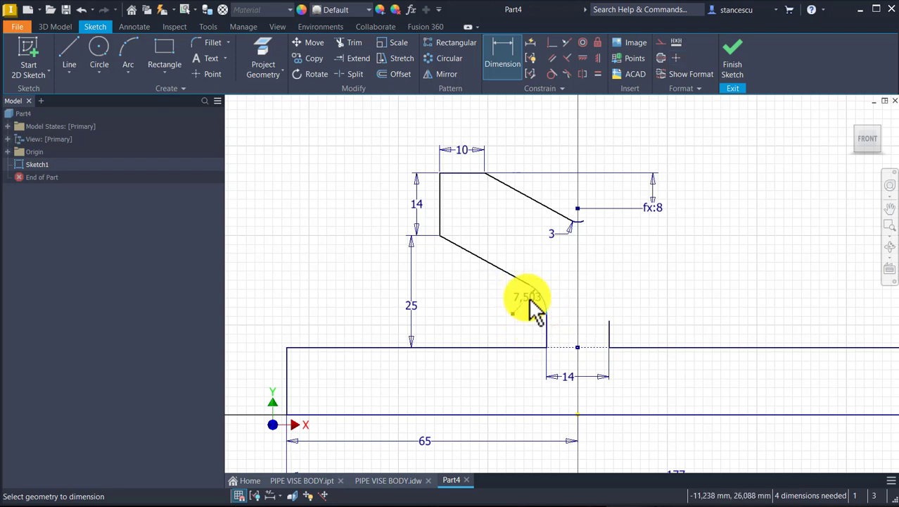
left_click(532, 306)
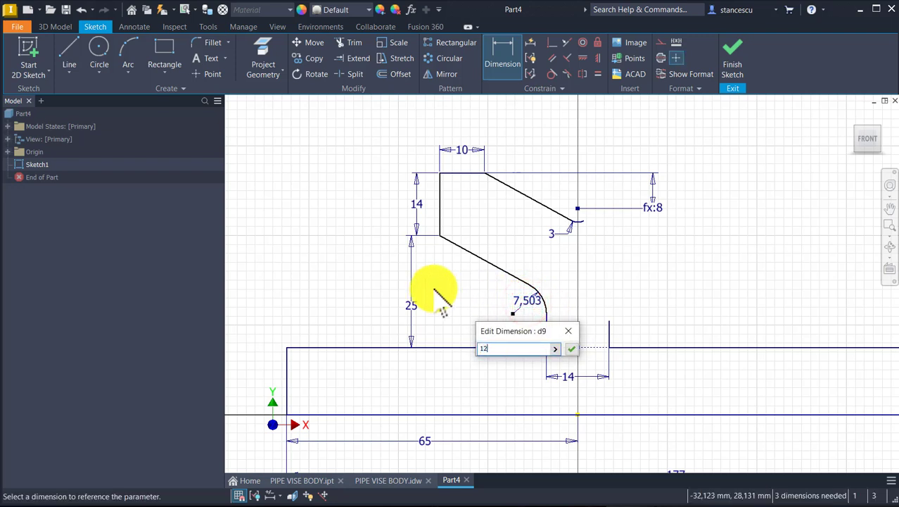
key("Return")
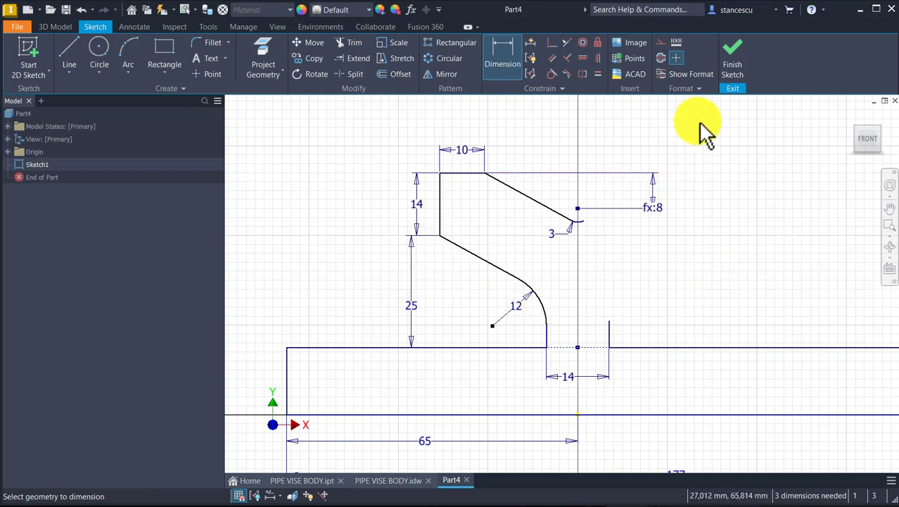
left_click(519, 68)
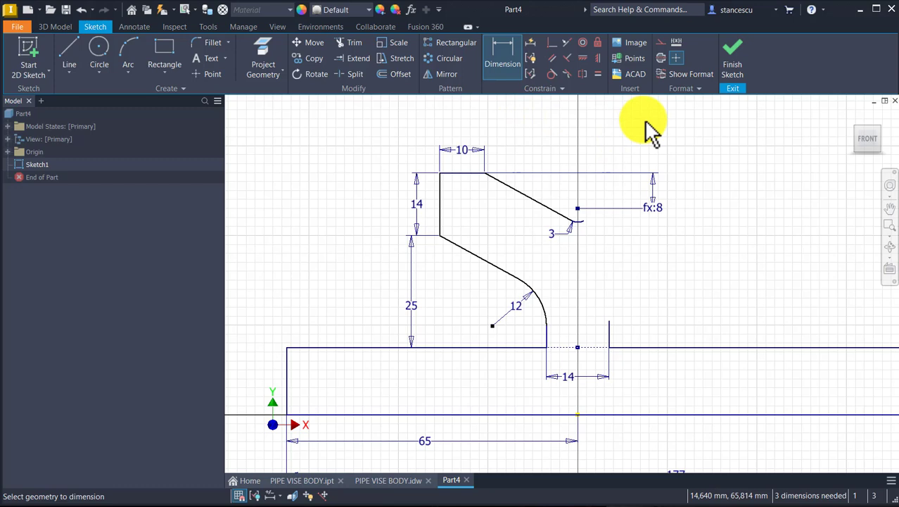
key("Escape")
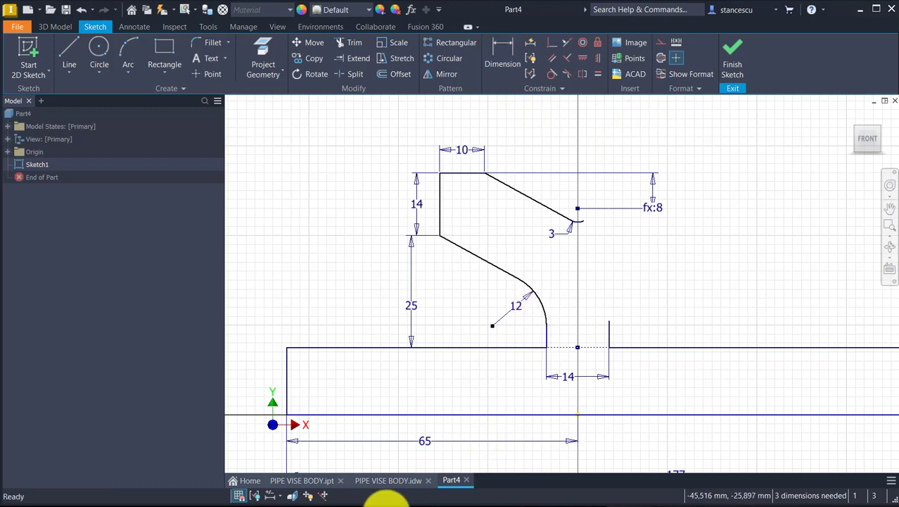
- Check the jaw's curves in the PIPE VISE BODY drawing and dimension the lower jaw's left vertical line 28 mm from the sketch origin
left_click(396, 481)
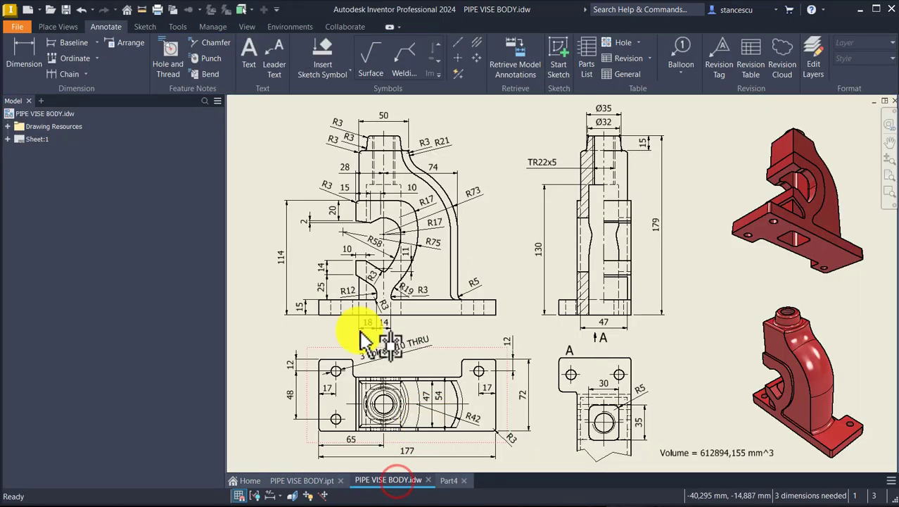
scroll(361, 268, "down", 3)
mouse_move(361, 271)
middle_mouse_down()
mouse_move(612, 321)
mouse_move(584, 351)
middle_mouse_up()
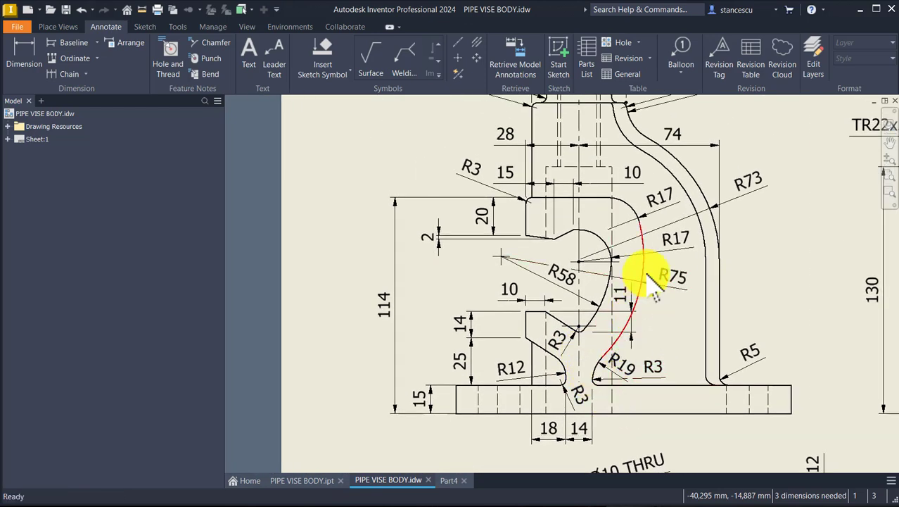
left_click(563, 344)
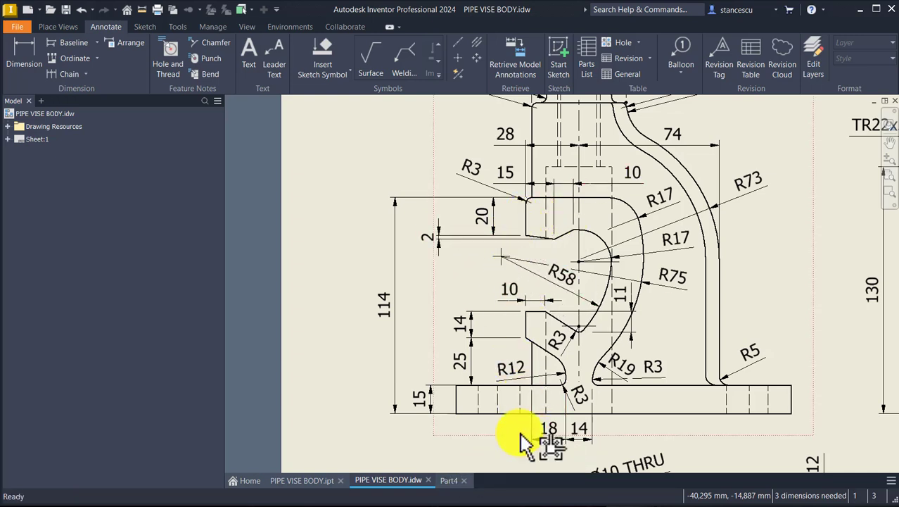
left_click(446, 482)
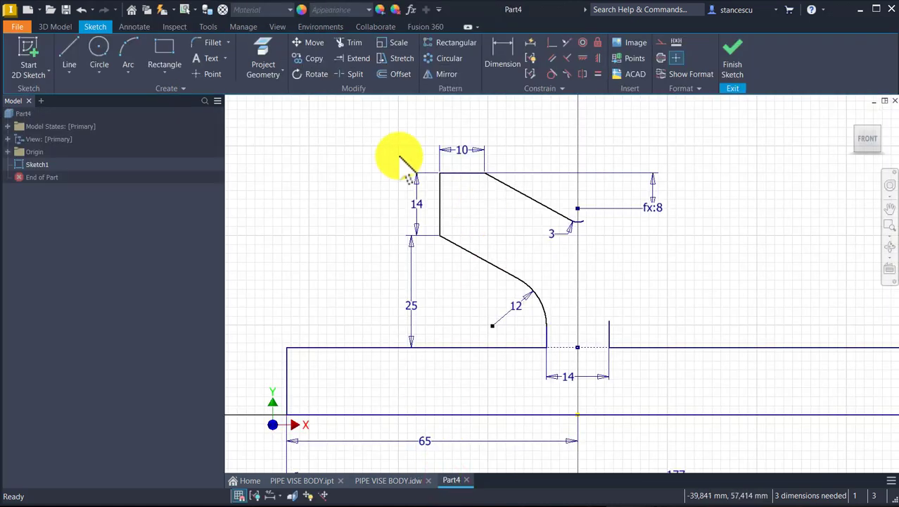
left_click(514, 58)
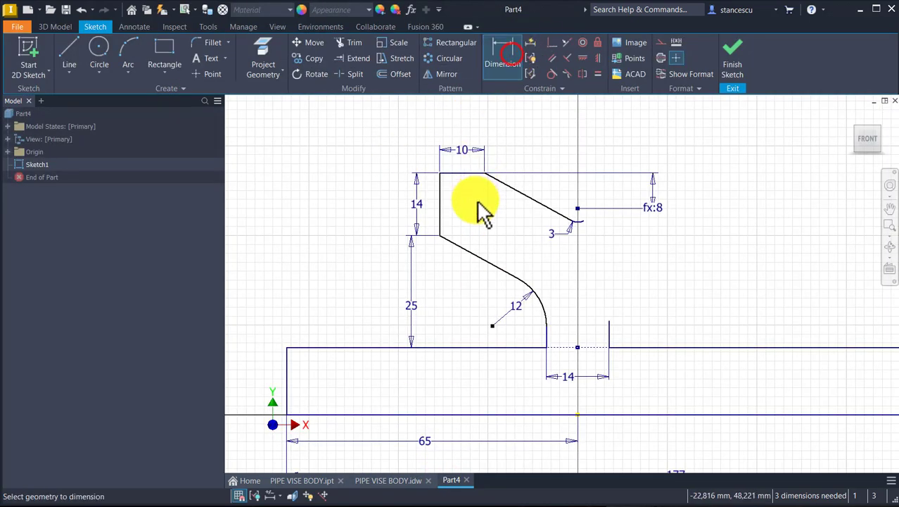
left_click(440, 210)
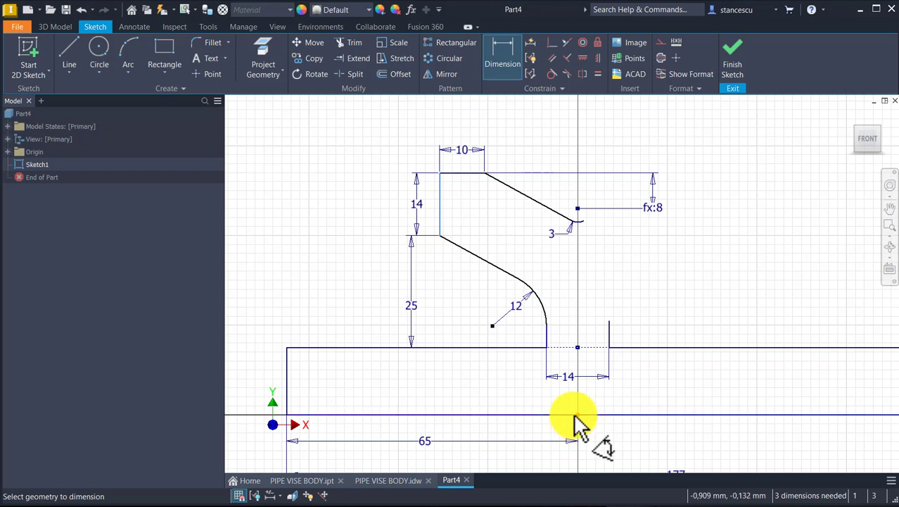
left_click(576, 415)
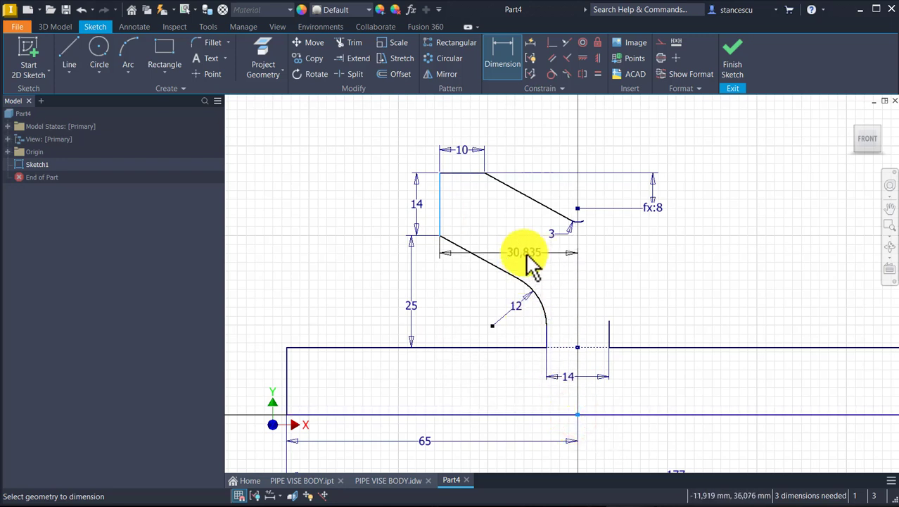
left_click(524, 249)
type("2")
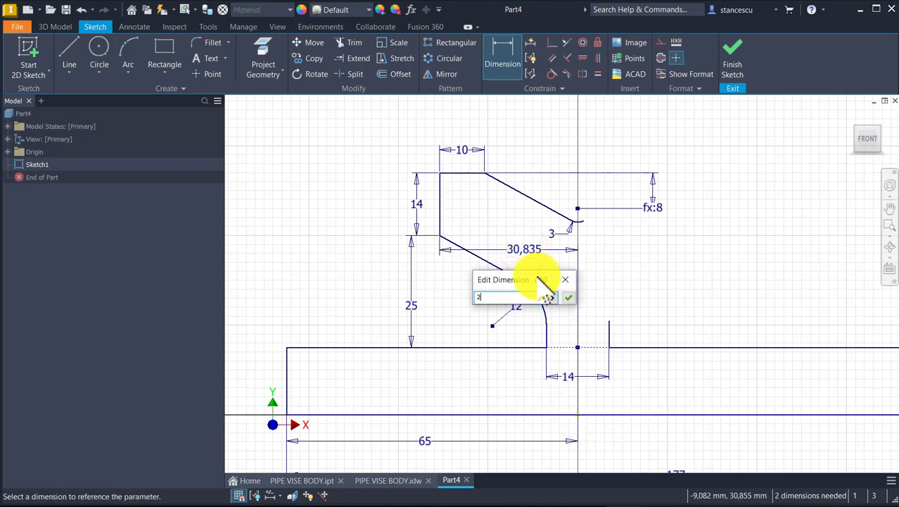
type("8")
key("Return")
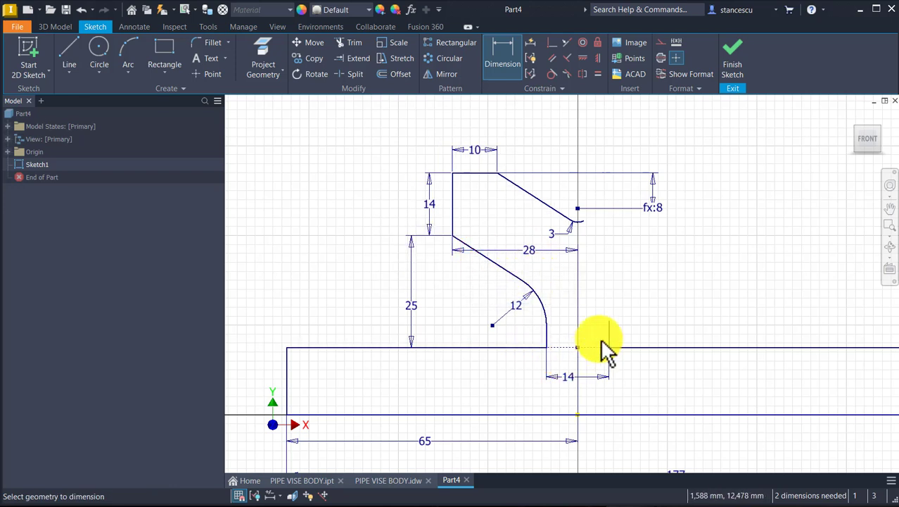
- Draw a large tangent arc rising from the small 3 mm arc's free end and stretch its upper endpoint farther up
left_click(69, 49)
scroll(628, 244, "up", 3)
middle_click_drag(628, 245, 636, 341)
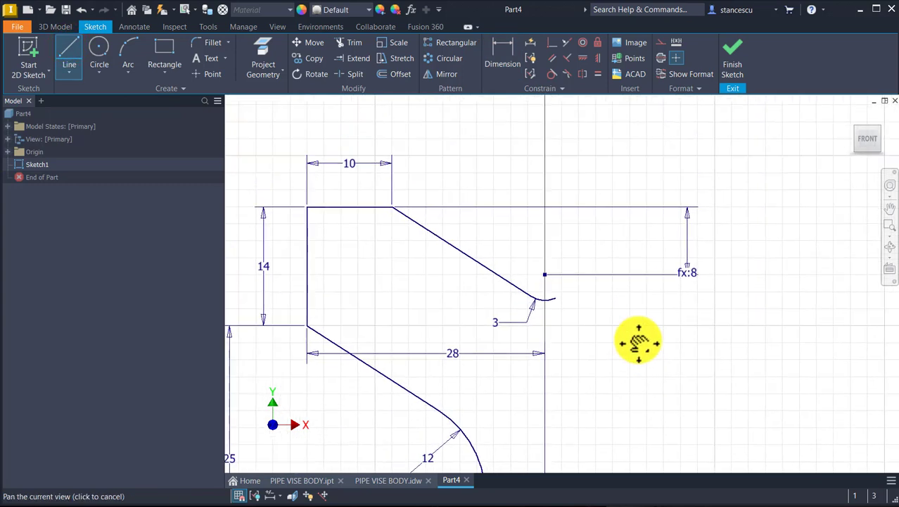
left_click(555, 302)
left_click_drag(558, 297, 716, 104)
key("Escape")
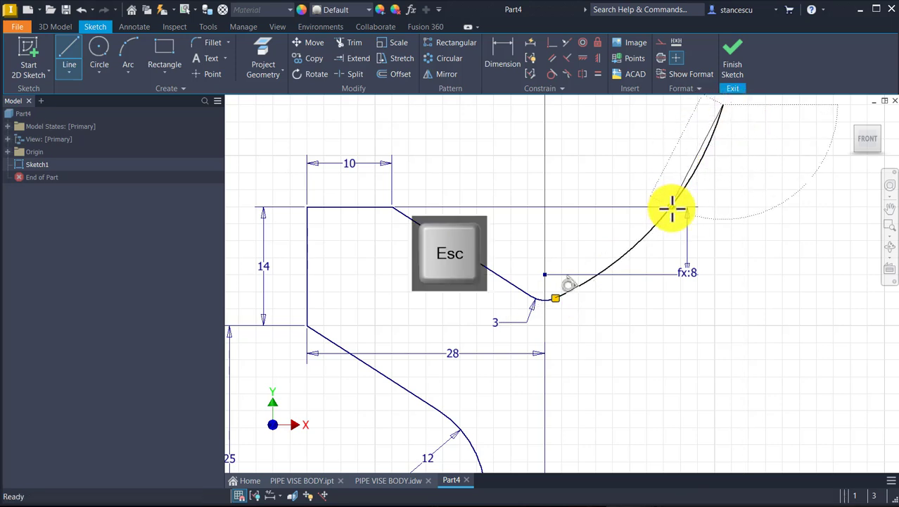
scroll(712, 218, "down", 5)
middle_click_drag(719, 241, 658, 369)
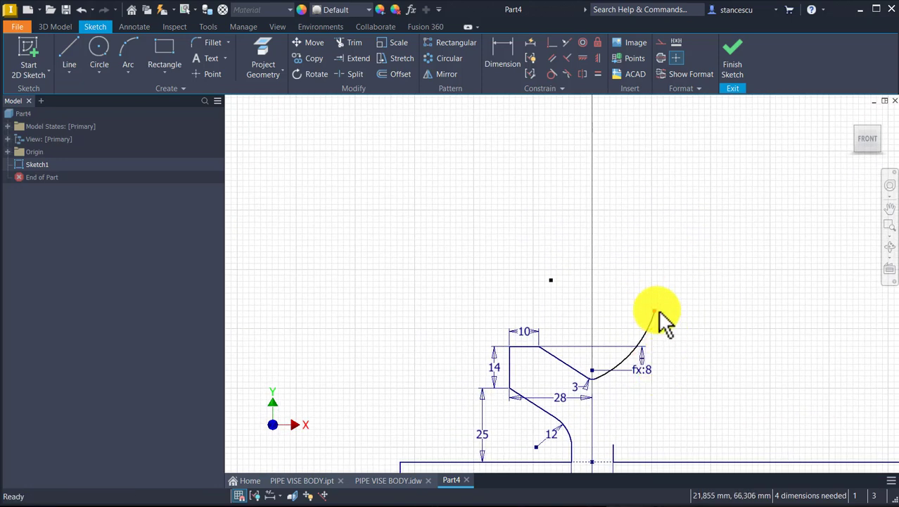
left_click_drag(655, 313, 673, 248)
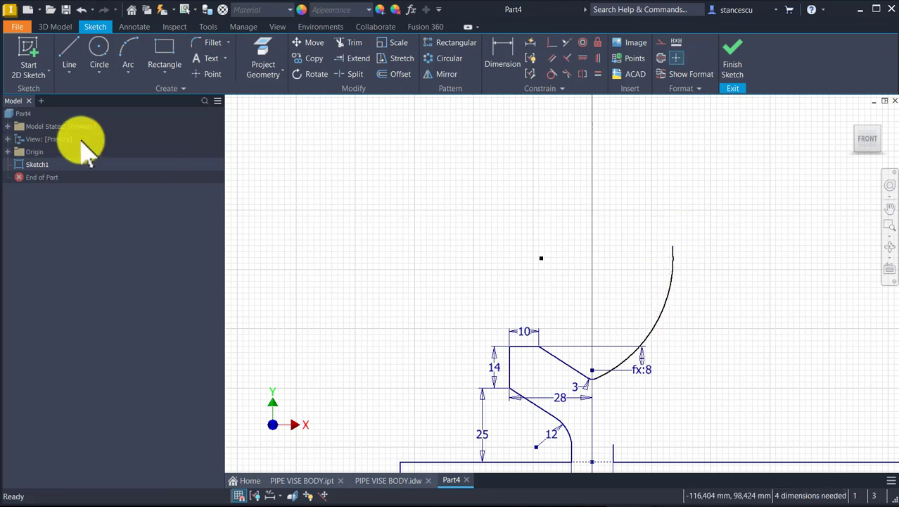
- Continue the inner profile with a tangent arc, a short horizontal line, two slanted lines and a 20 mm vertical line upward
left_click(69, 53)
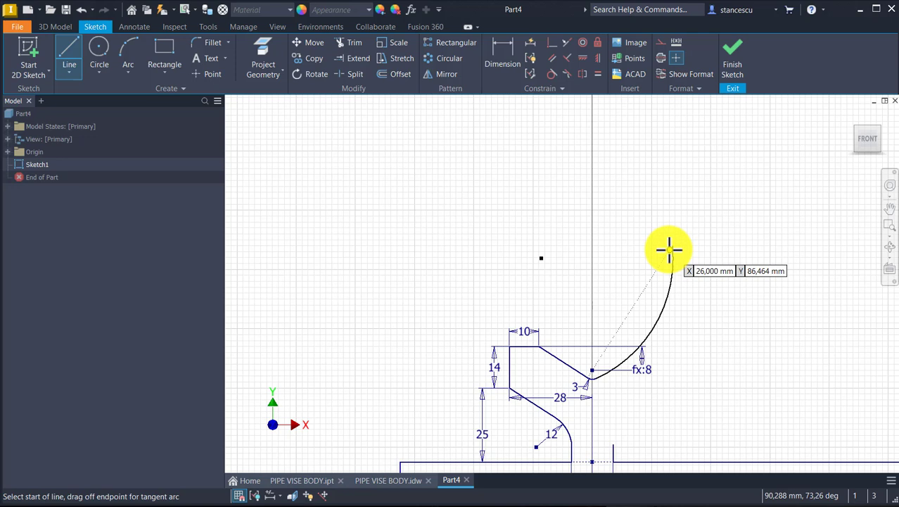
left_click_drag(669, 248, 637, 209)
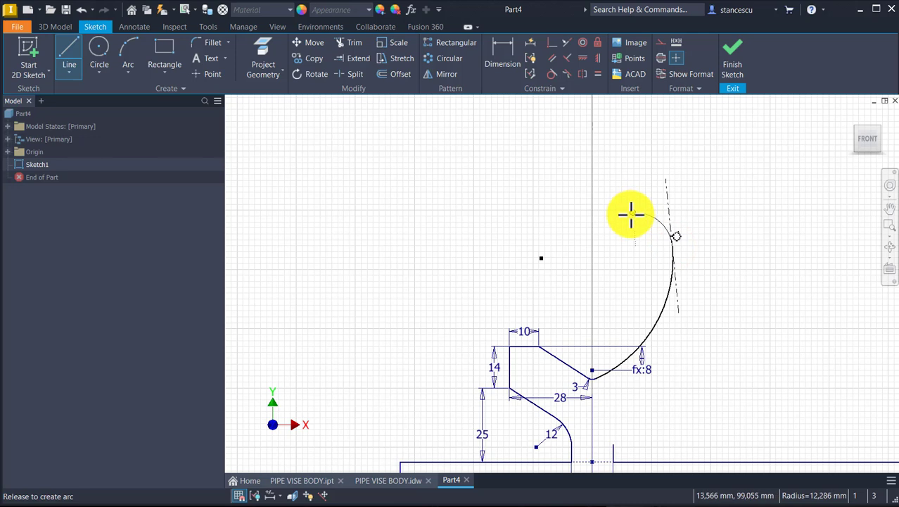
left_click_drag(632, 214, 628, 212)
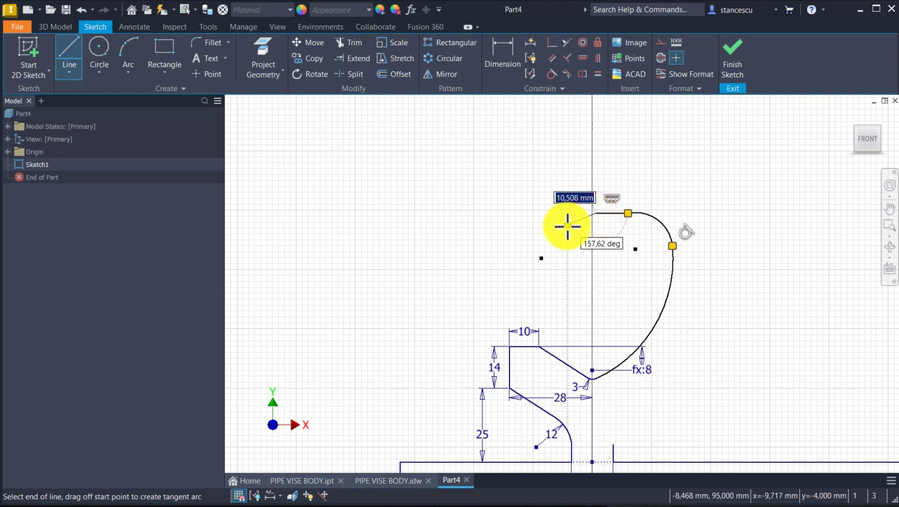
left_click(596, 213)
left_click(538, 220)
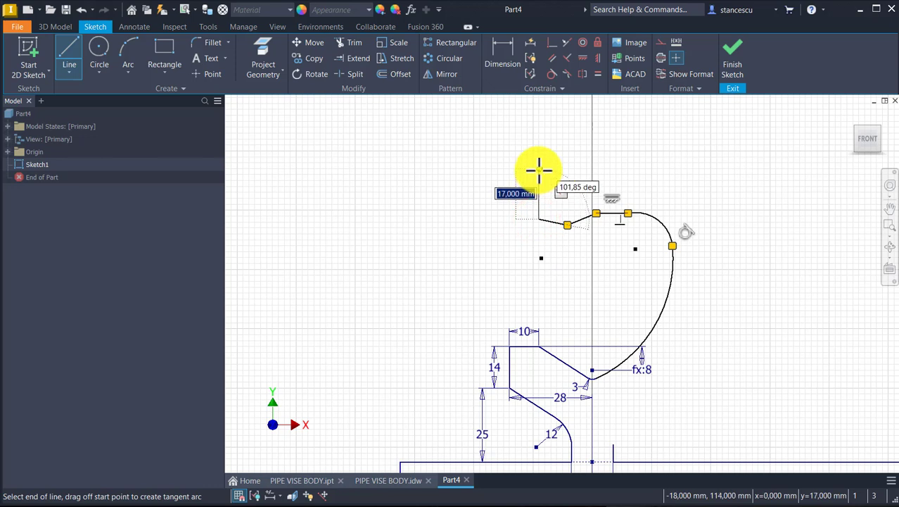
type("2")
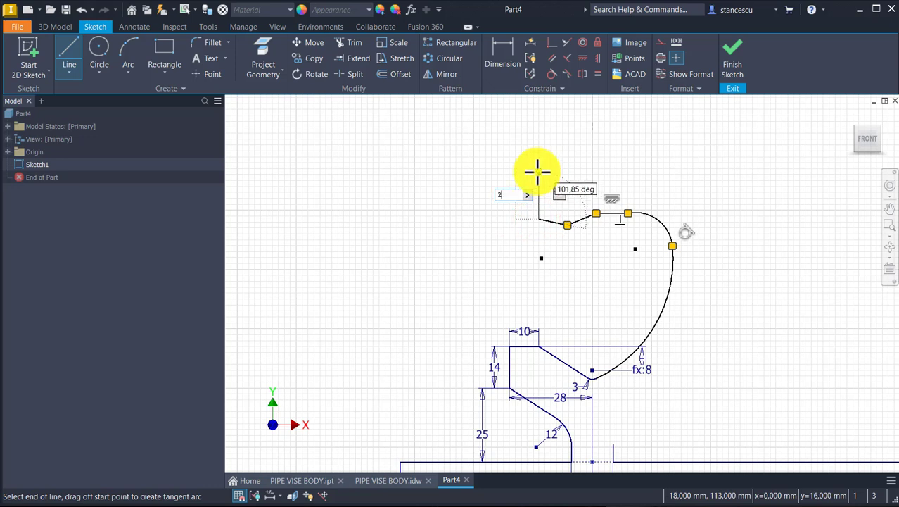
type("0")
key("Return")
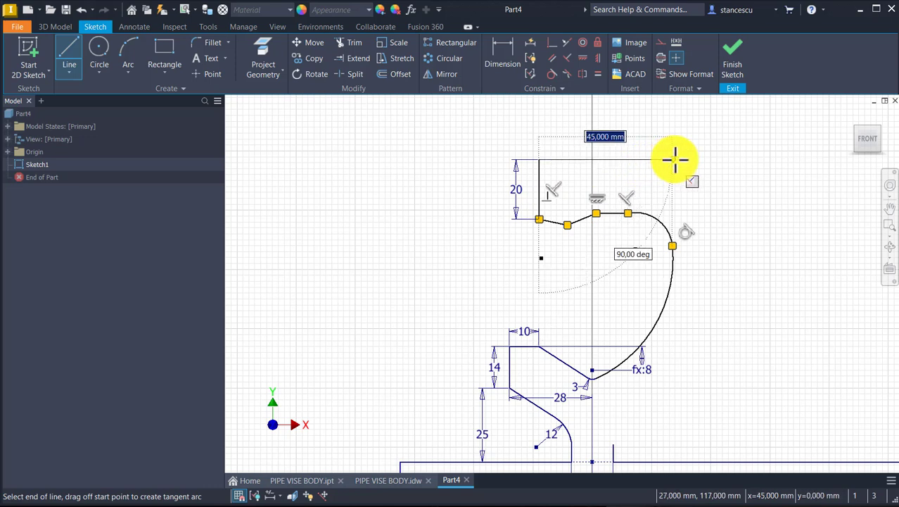
- Draw a horizontal top line about 45 mm long and chain tangent arcs from it down to the neck's right vertical line
left_click(675, 160)
left_click_drag(676, 160, 612, 447)
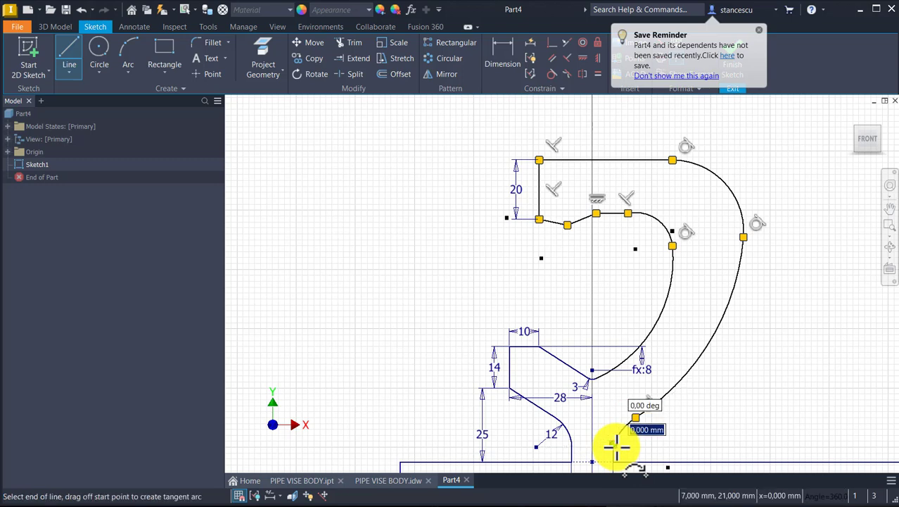
key("Escape")
- Make the outer profile's lowest arc tangent to the neck's right vertical line
mouse_move(688, 394)
middle_mouse_down()
mouse_move(688, 320)
mouse_move(675, 287)
middle_mouse_up()
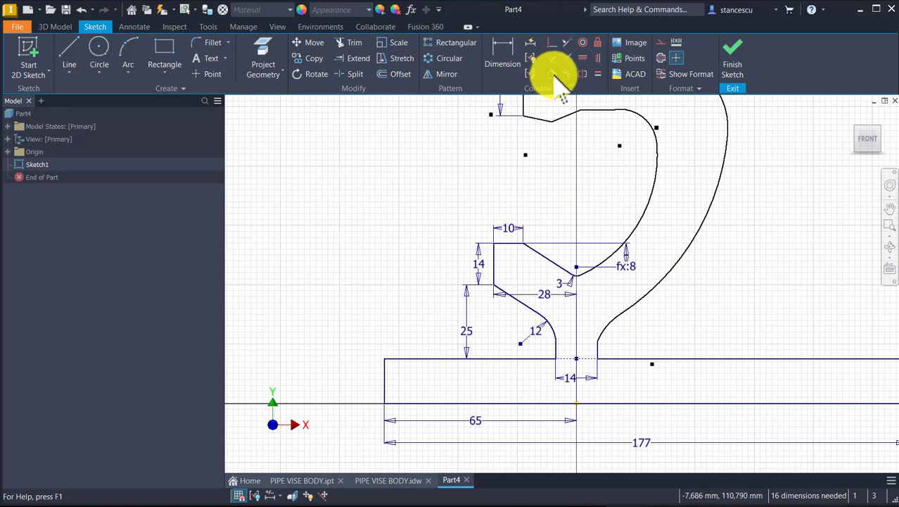
left_click(552, 74)
scroll(607, 338, "up", 3)
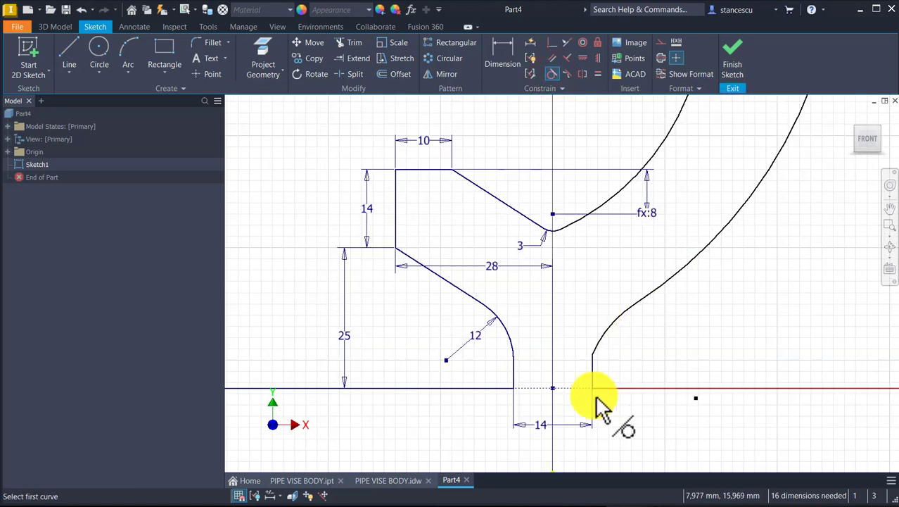
left_click(606, 333)
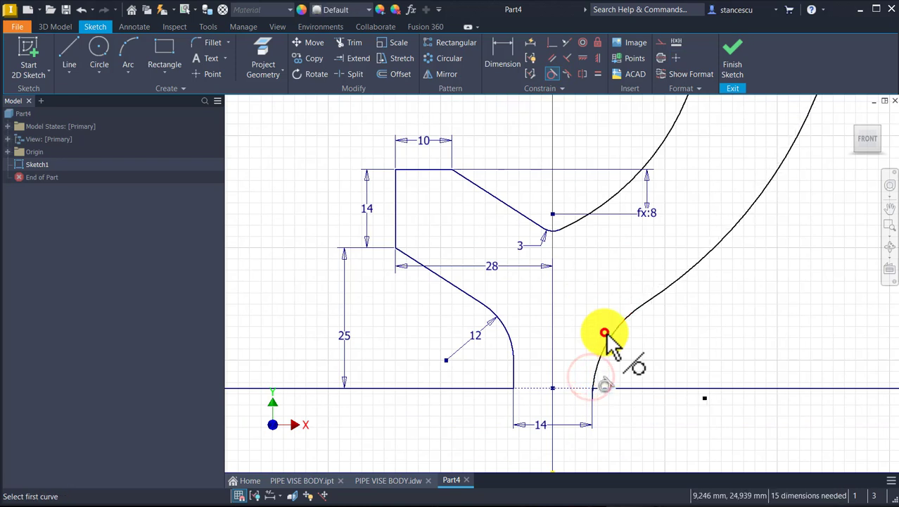
- Move the outer profile's lowest arc endpoint up above the base line and make the large inner and outer arcs concentric
key("Escape")
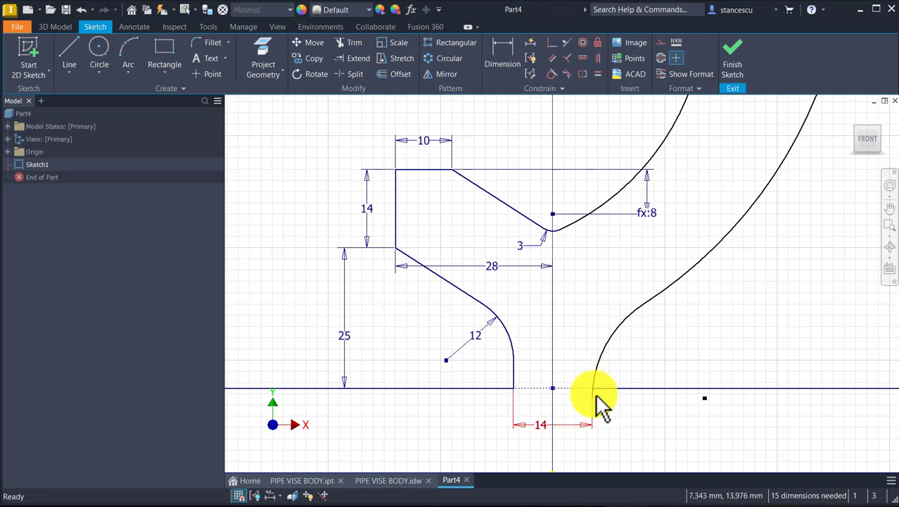
left_click_drag(591, 396, 602, 365)
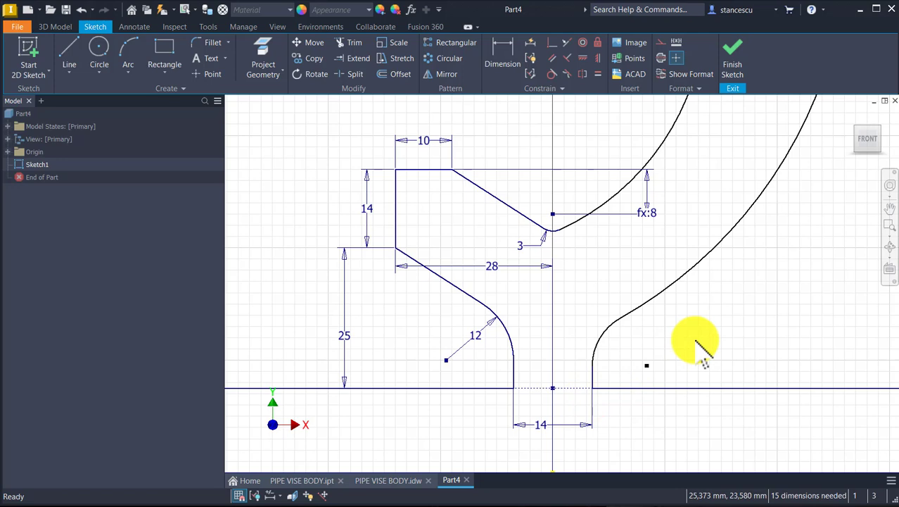
scroll(739, 275, "down", 3)
middle_click_drag(739, 275, 638, 415)
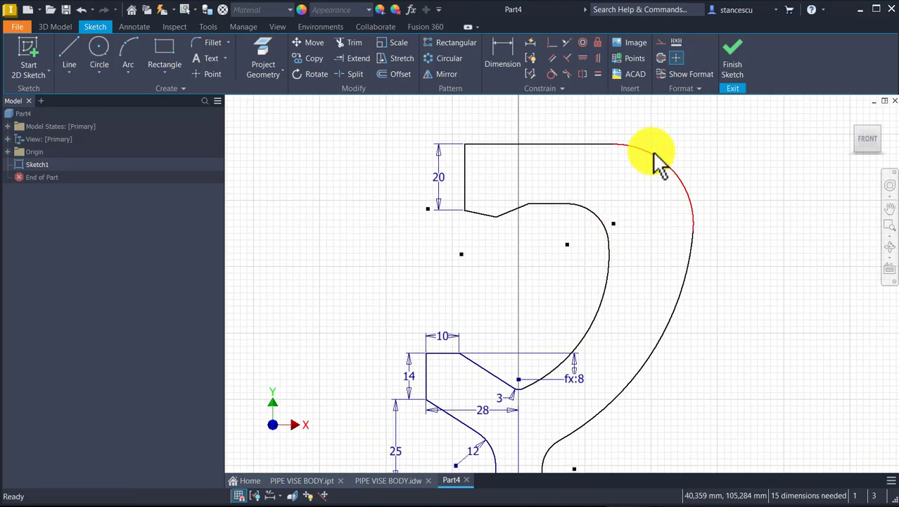
left_click(588, 47)
left_click(585, 333)
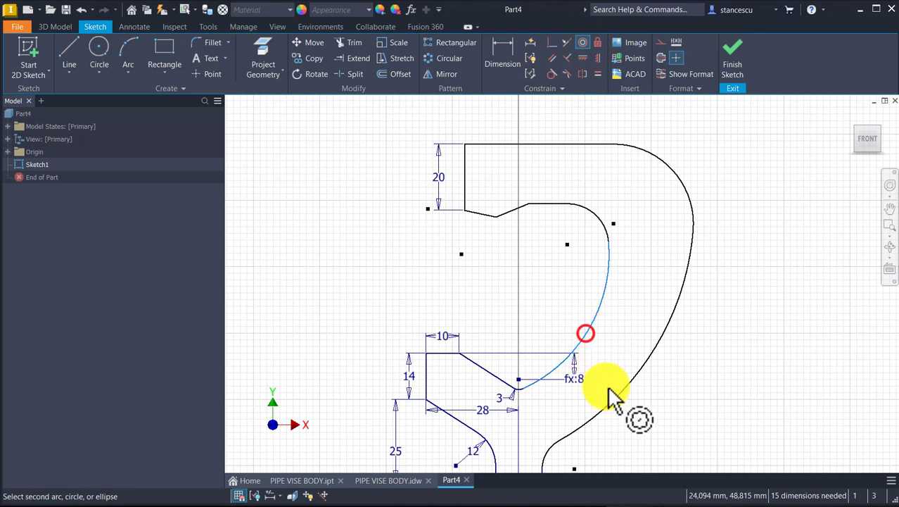
left_click(611, 402)
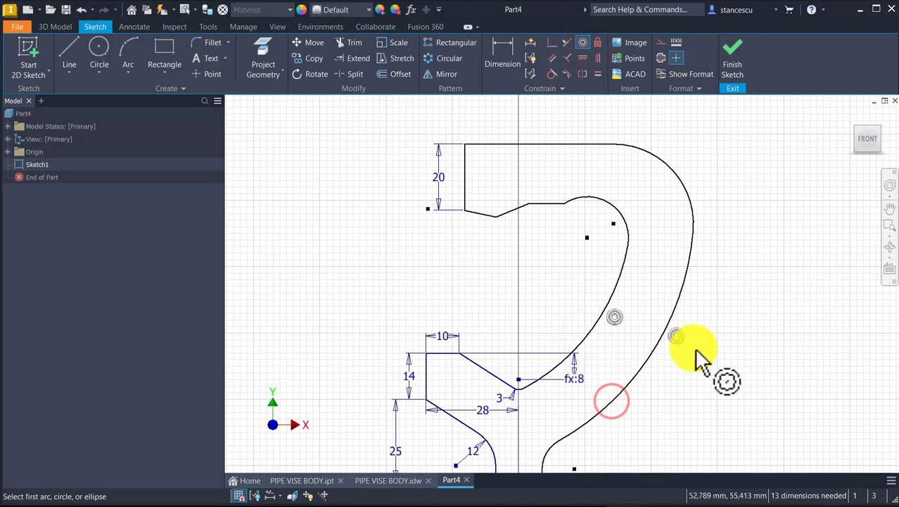
- Make the inner profile's upper arc tangent to the short horizontal line of the upper jaw
left_click(550, 74)
left_click(572, 197)
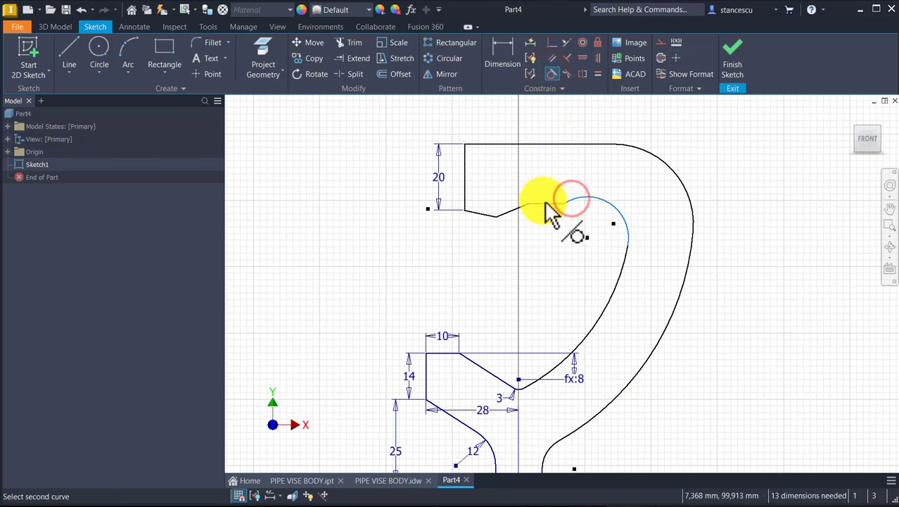
left_click(542, 197)
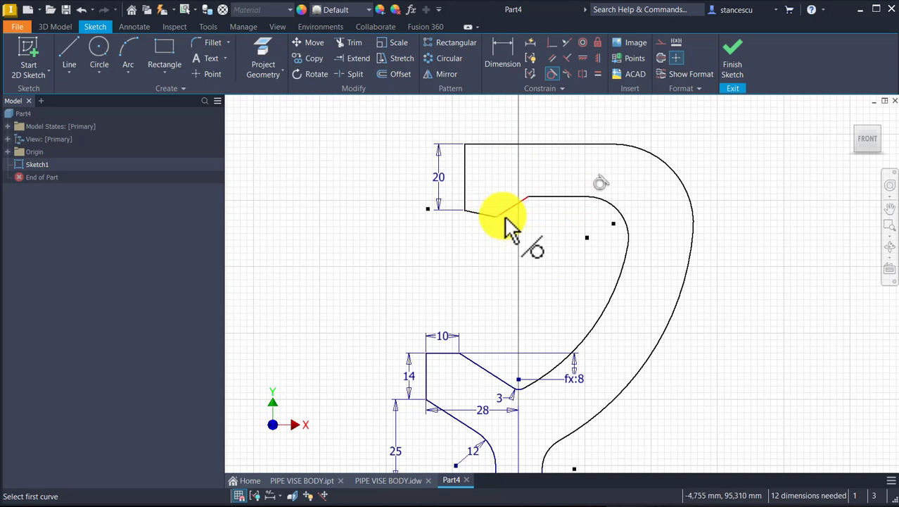
- Dimension the horizontal widths of the upper jaw's two slanted lines as 10 mm for the inner one and 15 mm for the outer one
left_click(503, 63)
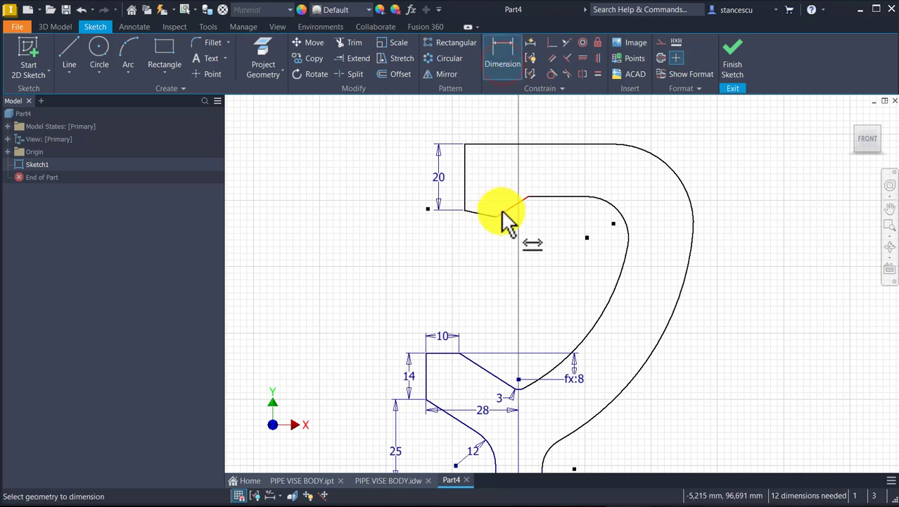
left_click(502, 211)
left_click(513, 178)
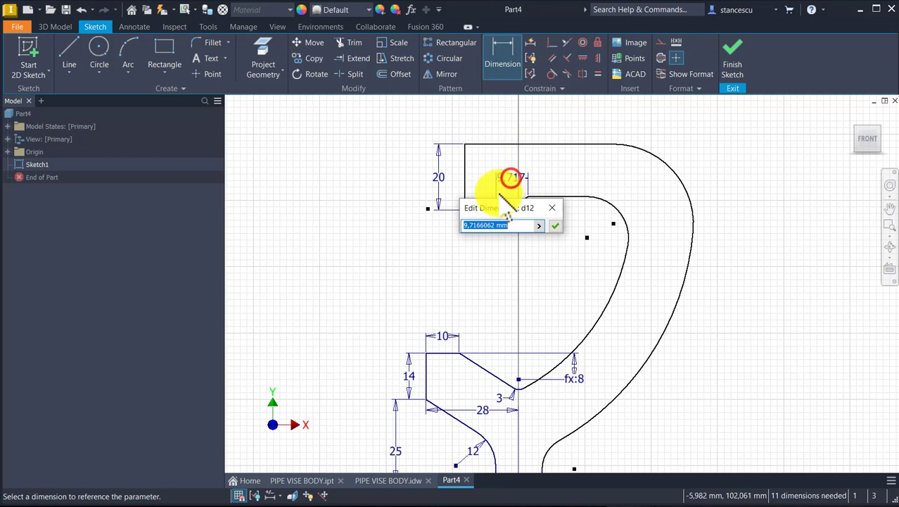
key("Return")
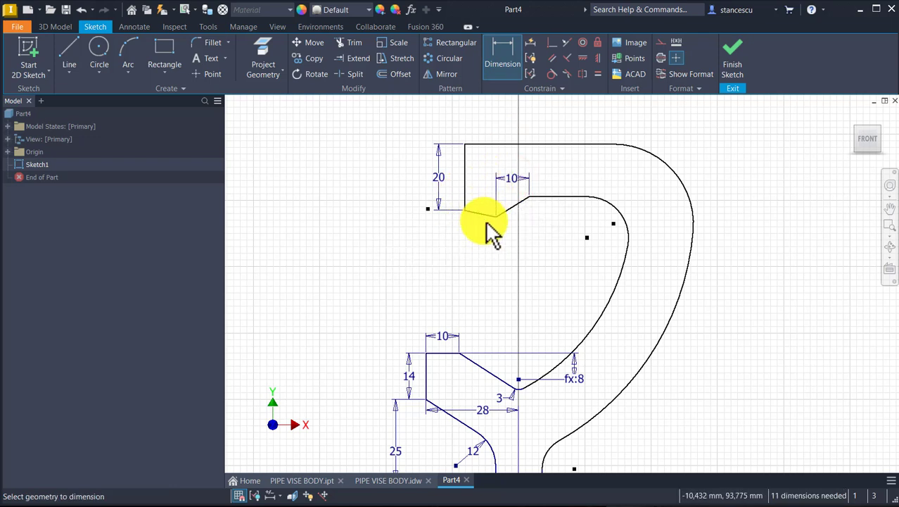
left_click(486, 212)
left_click(482, 183)
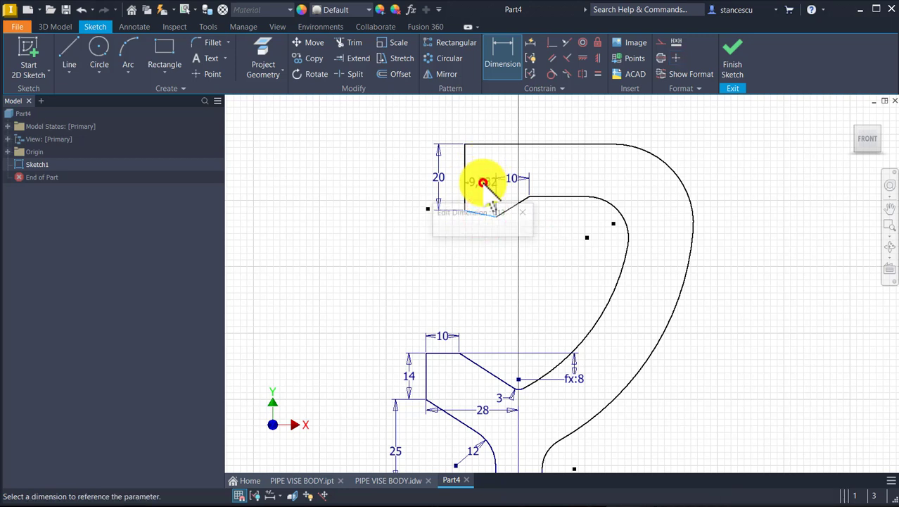
key("Return")
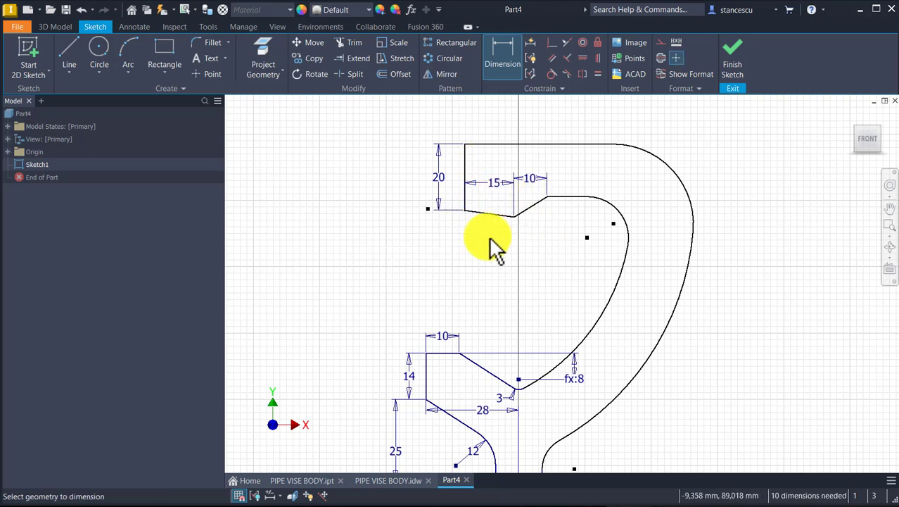
- Dimension the vertical heights of the upper jaw's slanted lines as 5 mm for the inner one and 2 mm for the outer one
left_click(540, 204)
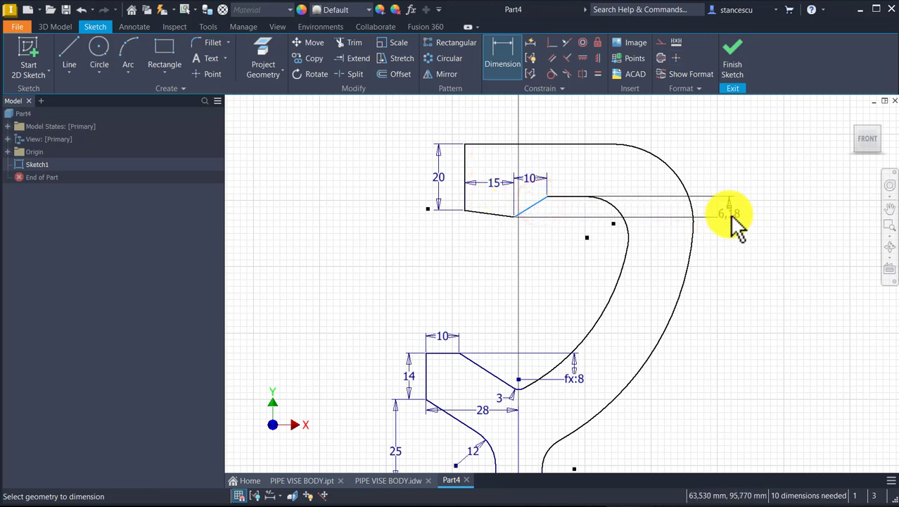
left_click(731, 215)
type("5")
key("Return")
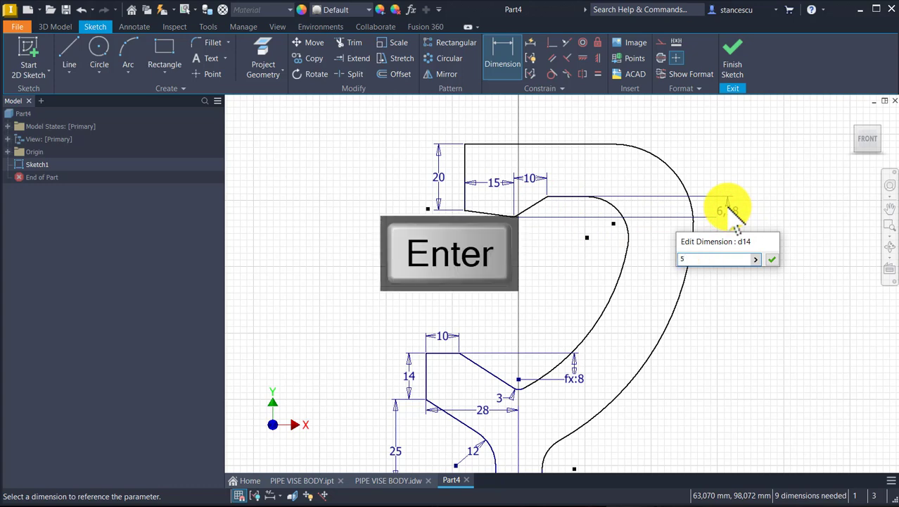
scroll(543, 247, "up", 3)
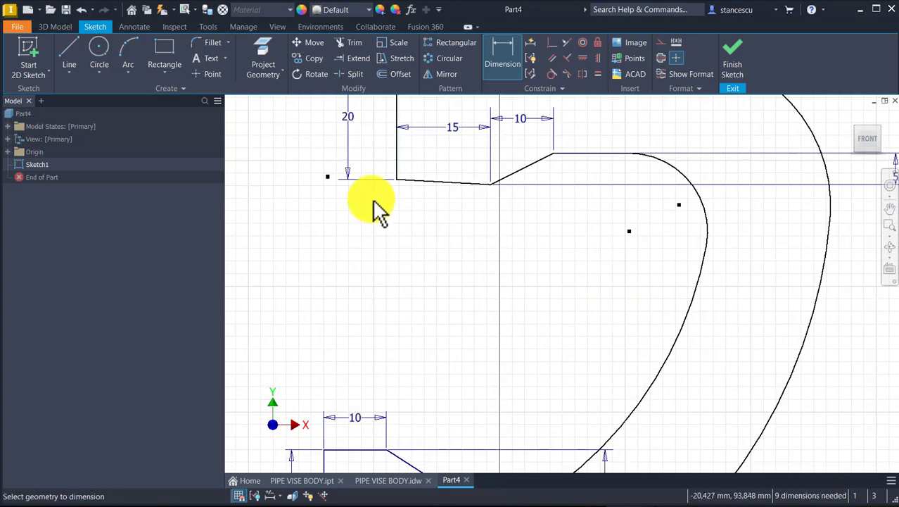
left_click(422, 178)
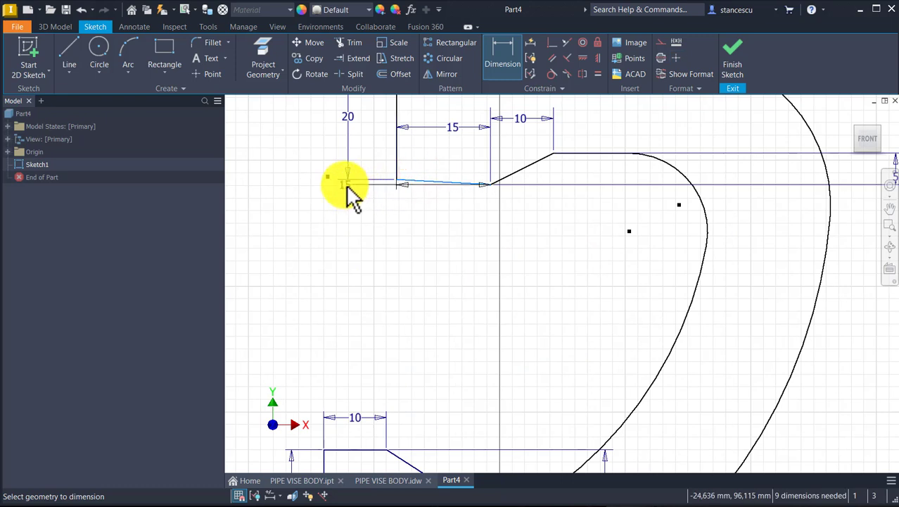
left_click(292, 177)
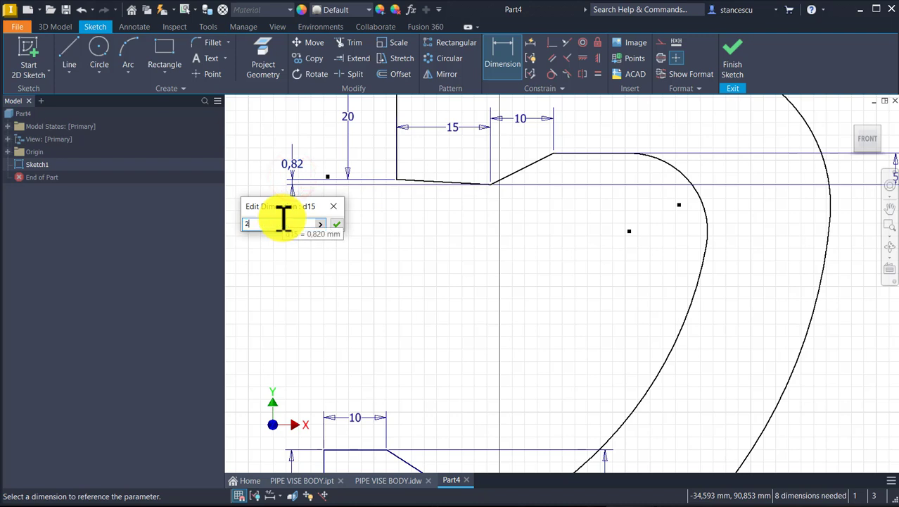
key("Return")
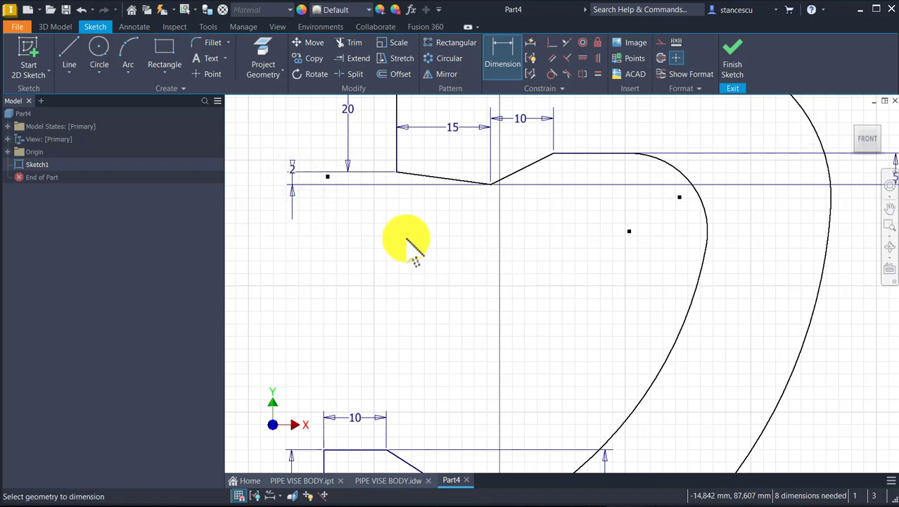
- Set the radii of the large concentric arcs to 58 mm for the inner one and 75 mm for the outer one
scroll(408, 245, "down", 3)
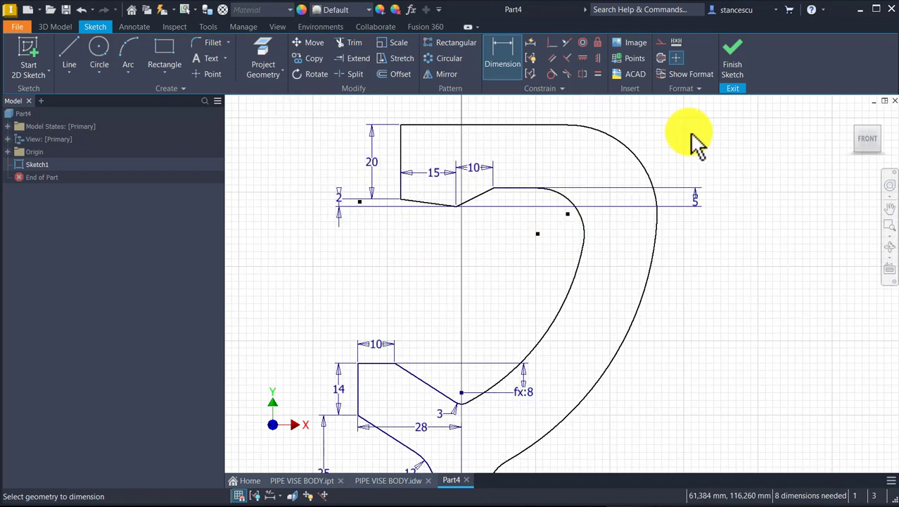
left_click(553, 329)
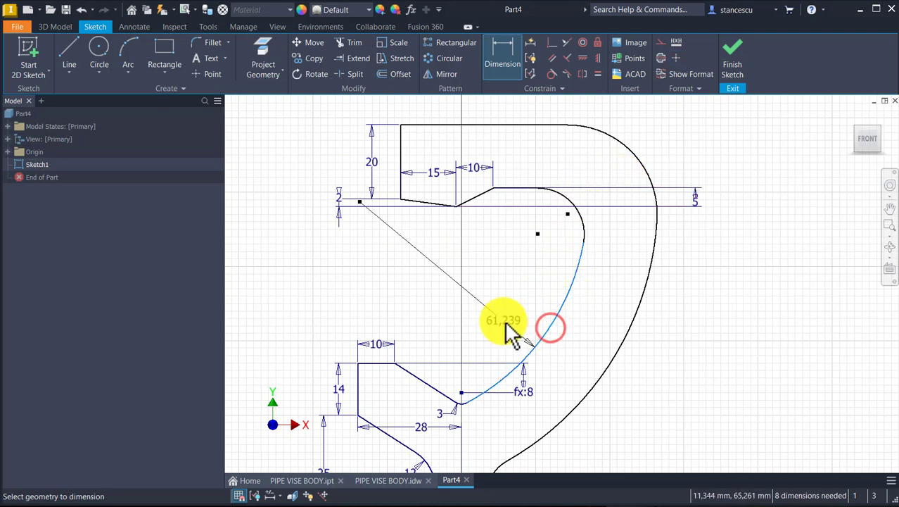
left_click(504, 311)
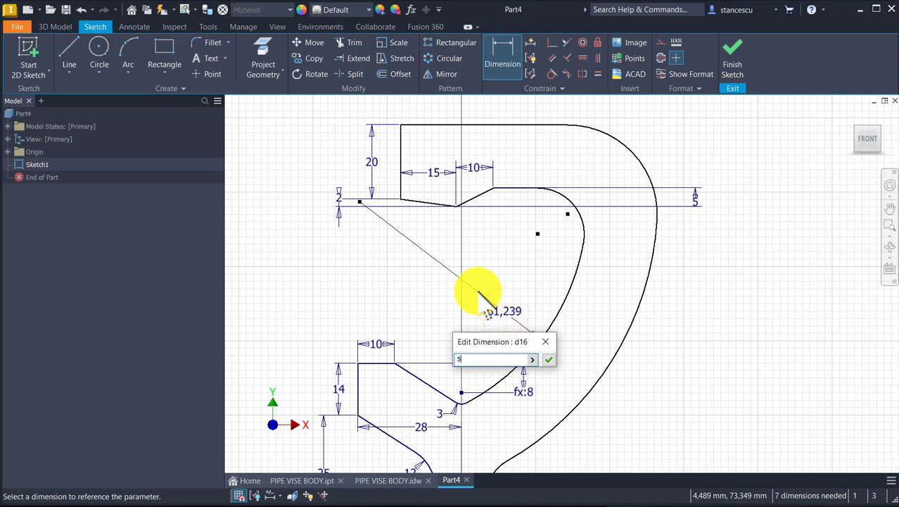
key("Return")
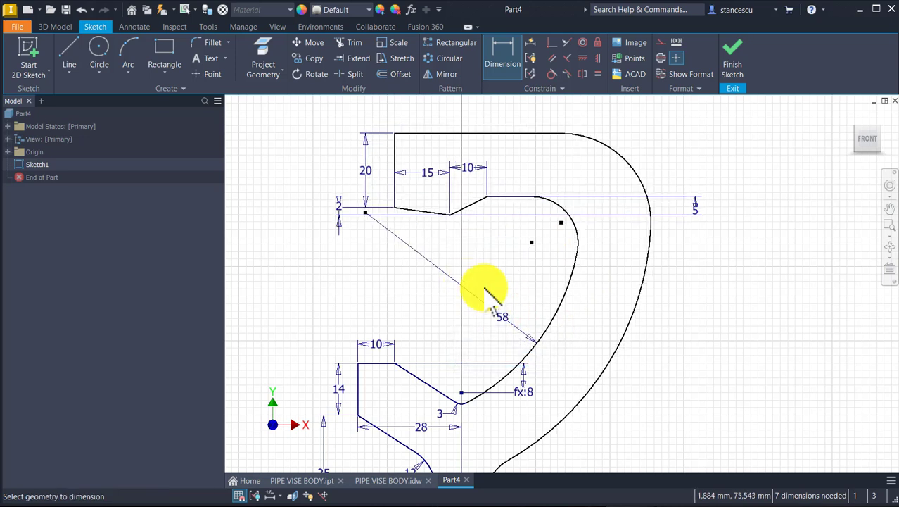
left_click(623, 339)
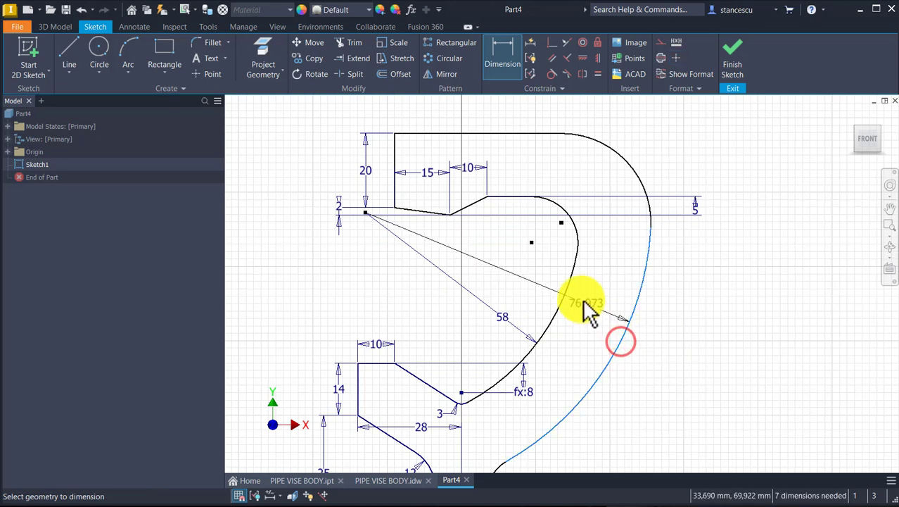
left_click(590, 304)
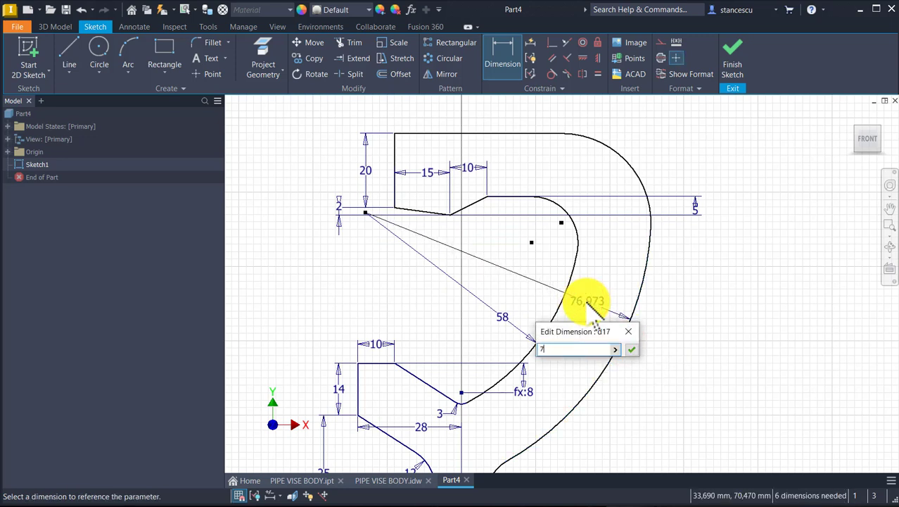
key("Return")
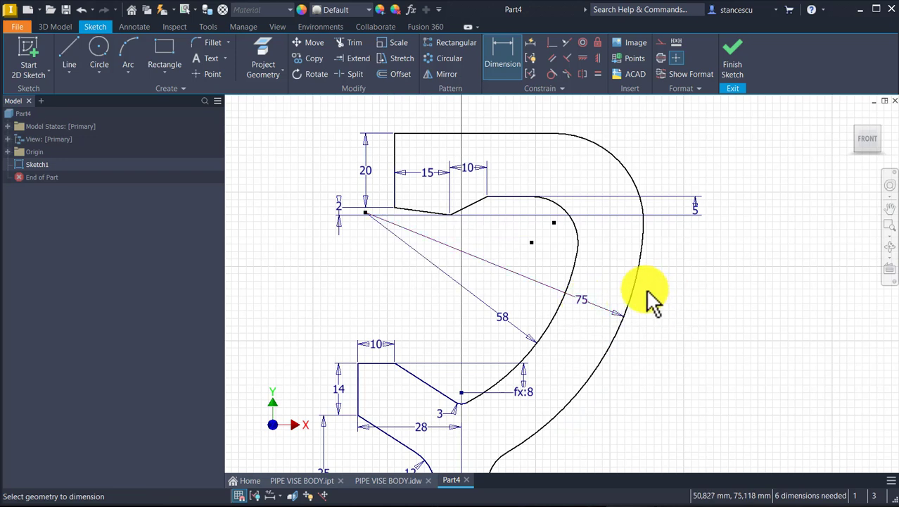
- Set the radii of both the inner and outer upper corner arcs to 17 mm
left_click(558, 203)
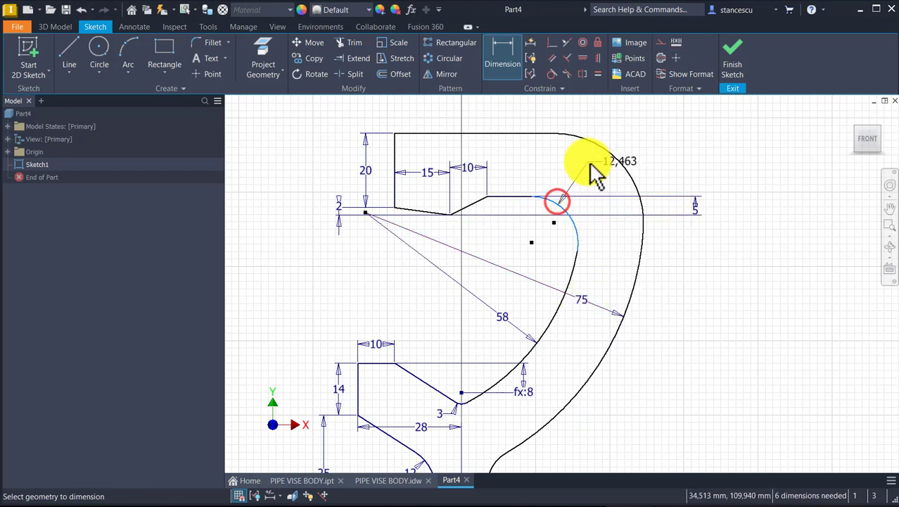
left_click(582, 161)
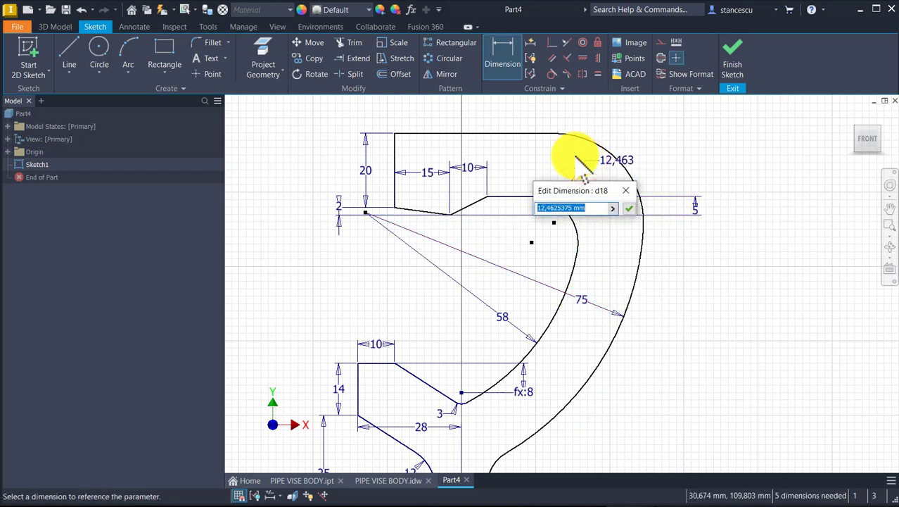
key("Return")
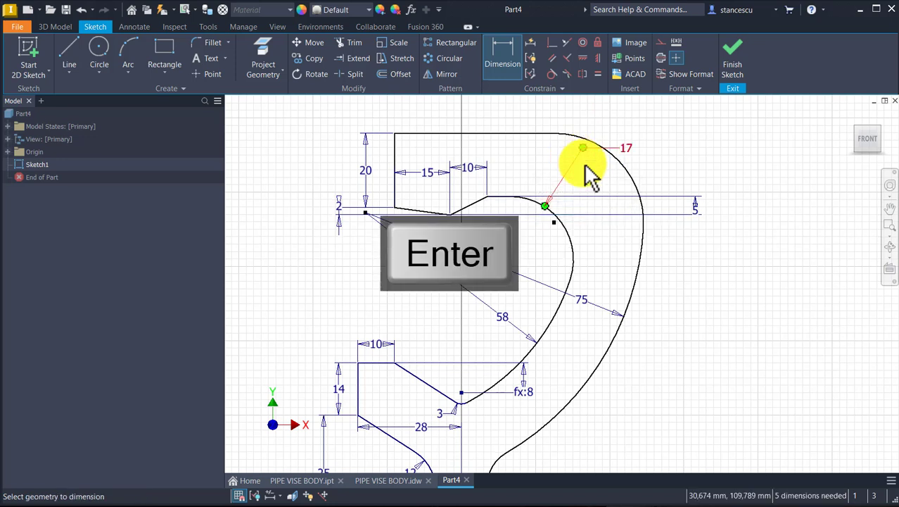
left_click(622, 164)
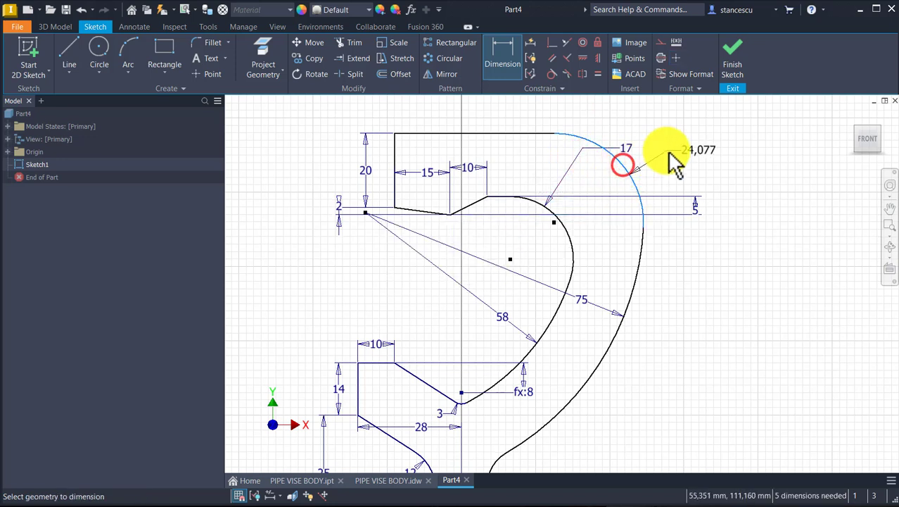
left_click(667, 151)
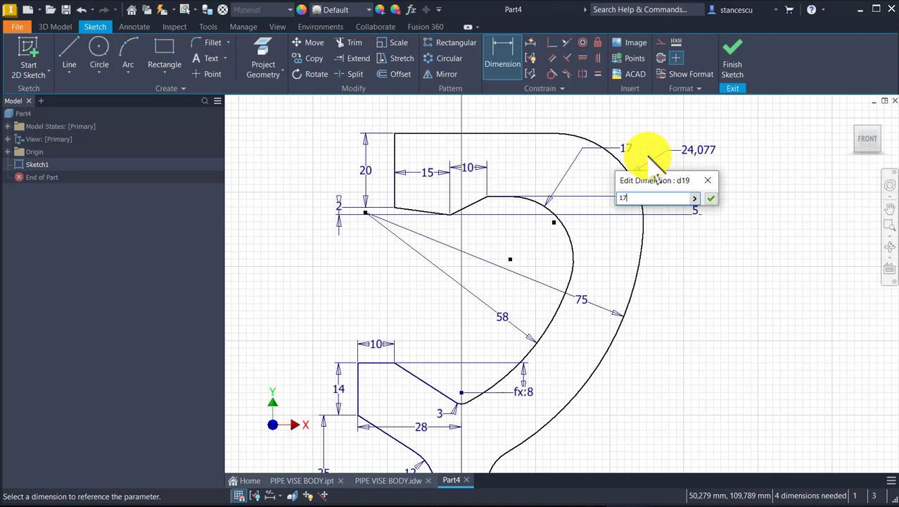
key("Return")
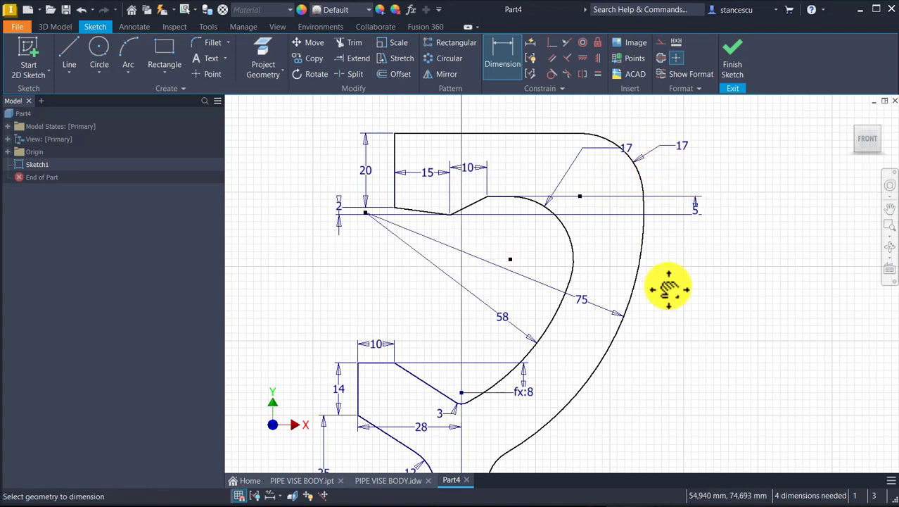
- Set the radius of the outer profile's lowest arc beside the neck to 19 mm
middle_click_drag(668, 297, 719, 95)
scroll(611, 243, "down", 3)
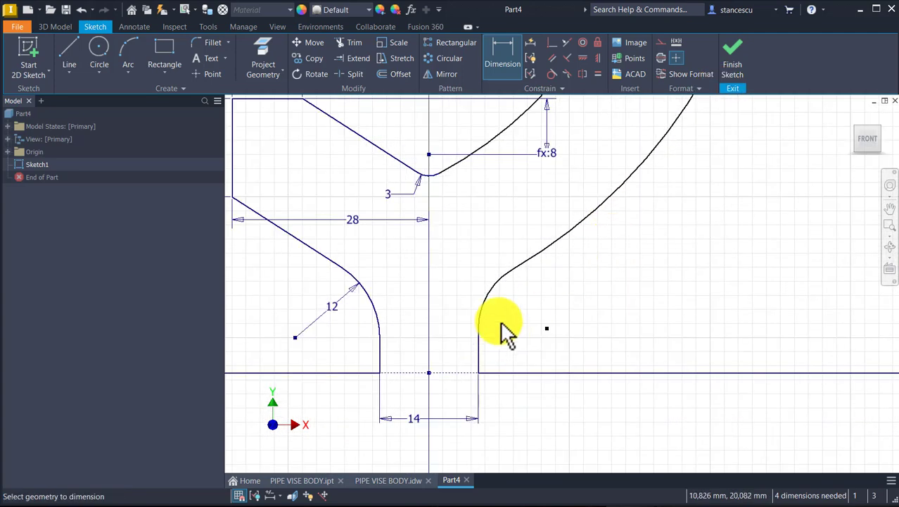
left_click(492, 282)
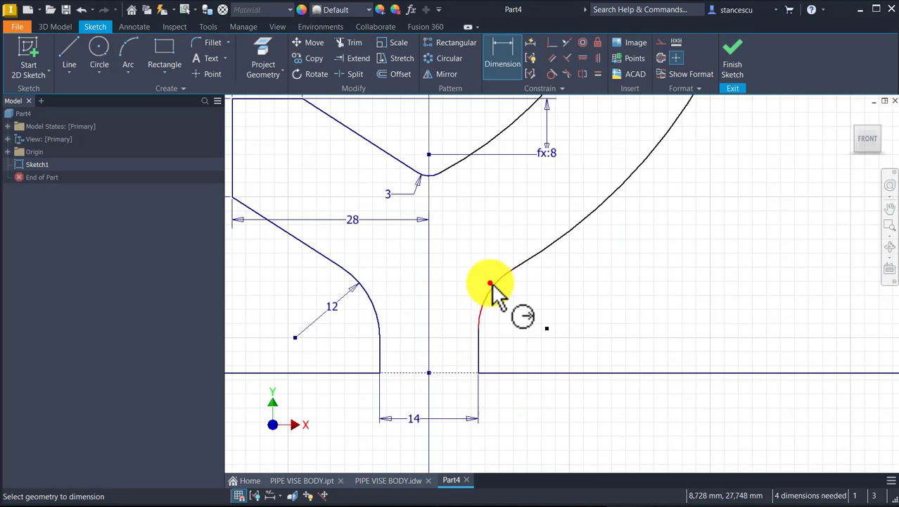
left_click(518, 306)
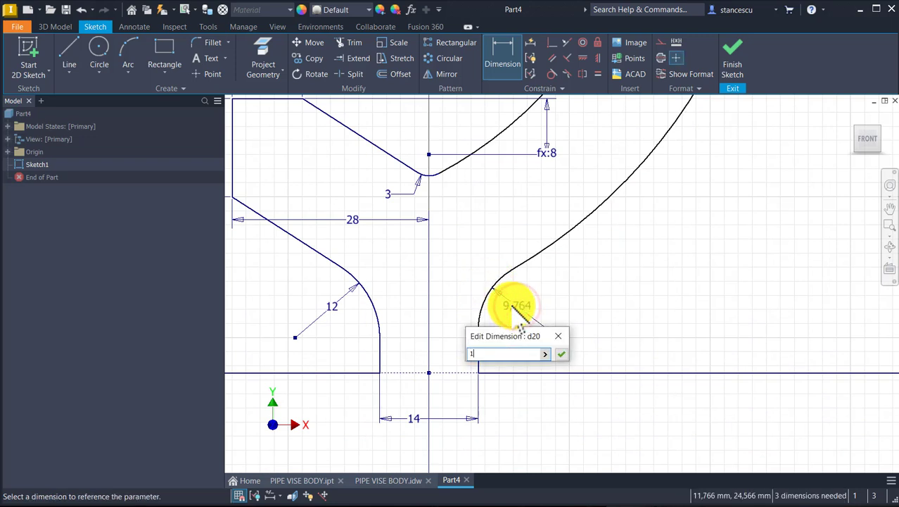
key("Return")
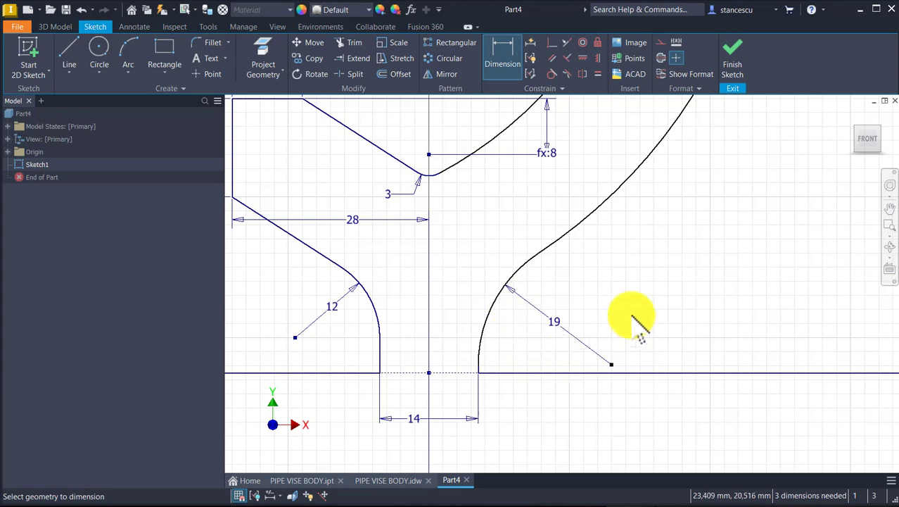
- Make the upper jaw's outer vertical edge collinear with the lower jaw's outer vertical edge
scroll(718, 324, "up", 3)
middle_click_drag(502, 241, 532, 301)
left_click(567, 44)
left_click(508, 126)
left_click(465, 355)
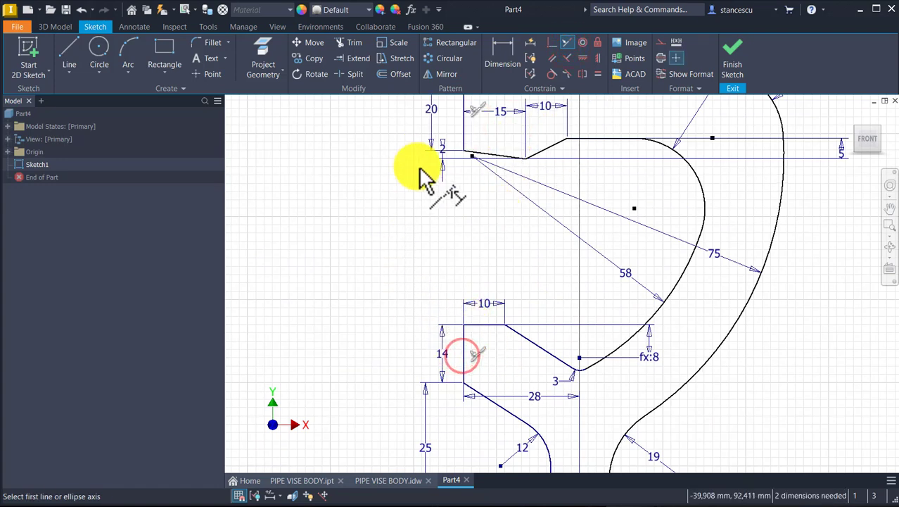
- Dimension the profile's overall height from the base's bottom line to the upper jaw's top line as 114 mm
scroll(425, 174, "up", 3)
middle_click_drag(425, 174, 466, 231)
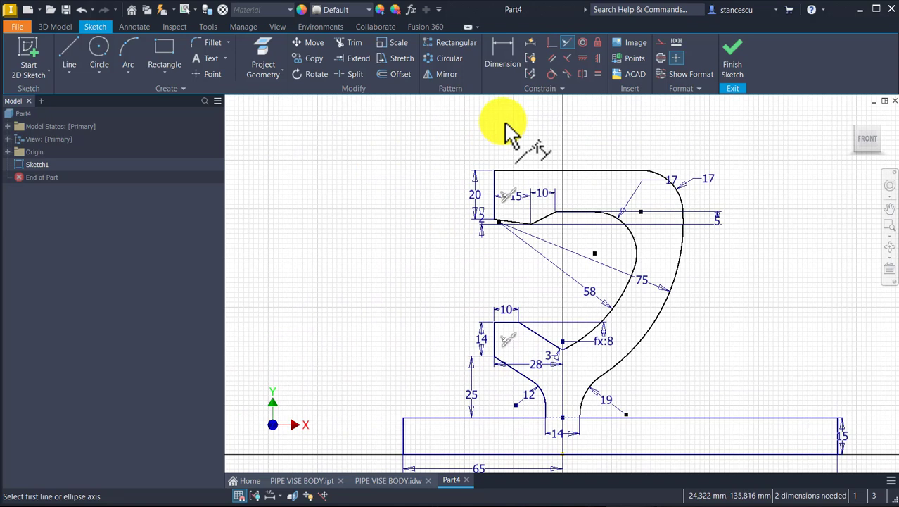
left_click(504, 55)
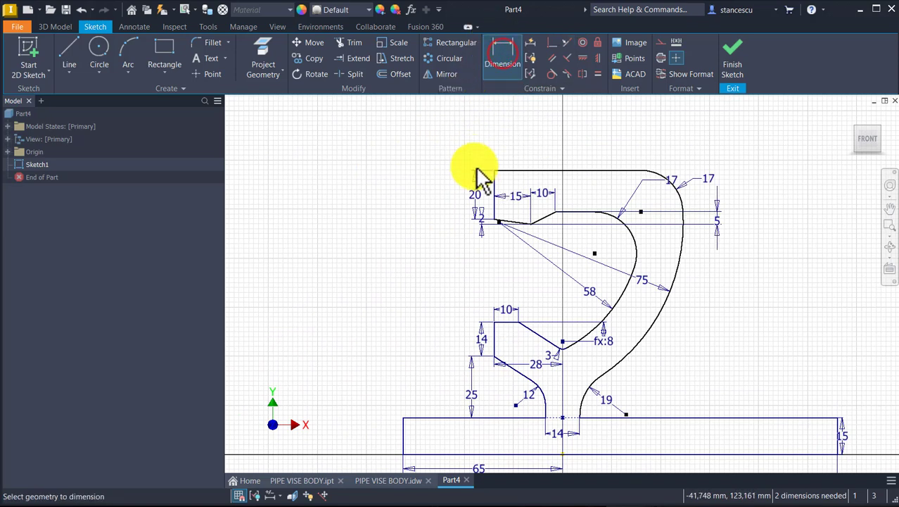
left_click(527, 171)
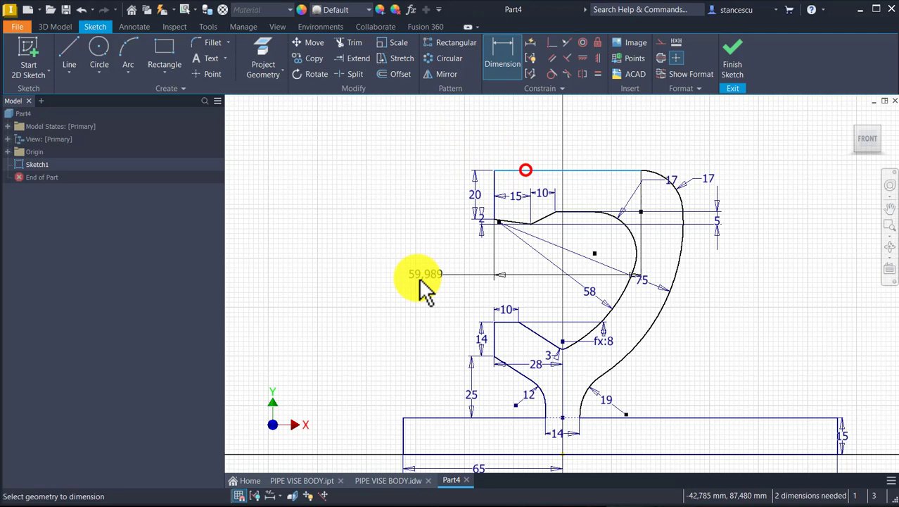
left_click(437, 451)
left_click(360, 292)
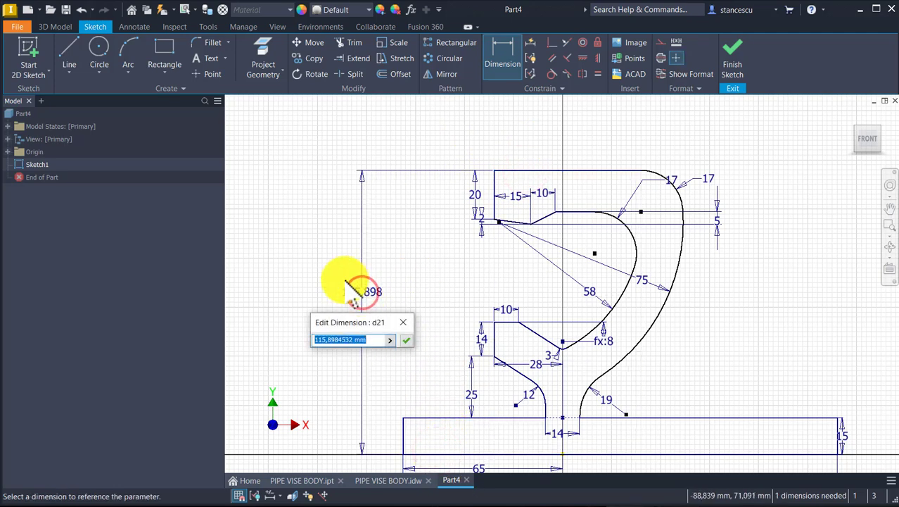
key("Return")
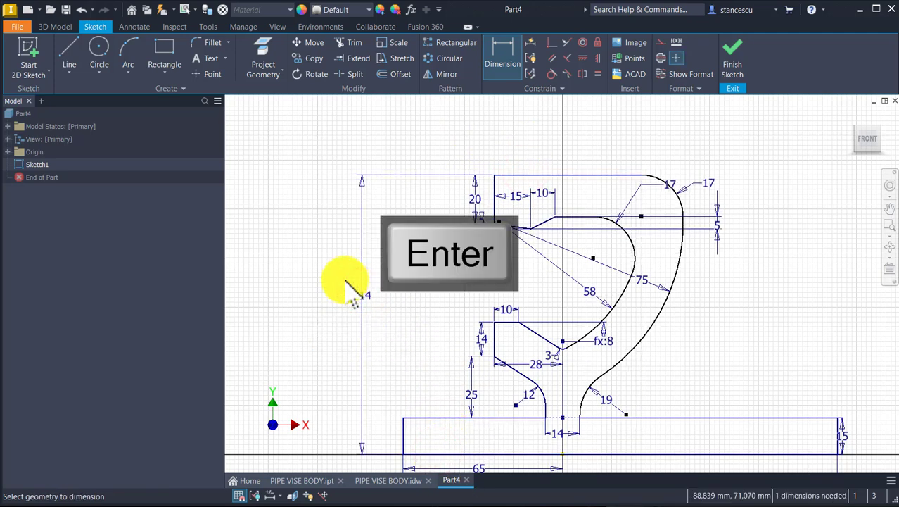
- Align the centre of the inner upper 17 mm arc vertically with the origin's Center Point
scroll(665, 215, "up", 3)
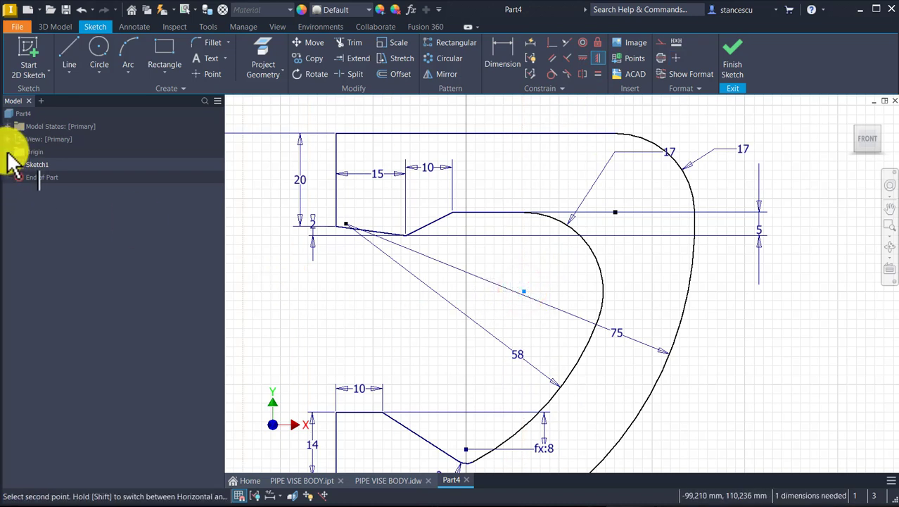
left_click(9, 153)
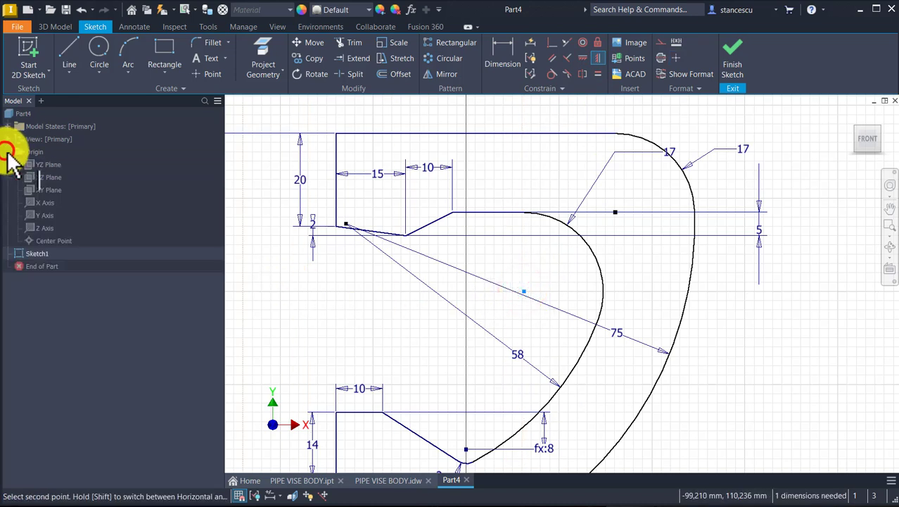
left_click(51, 240)
left_click(463, 321)
scroll(526, 207, "down", 2)
scroll(502, 367, "up", 2)
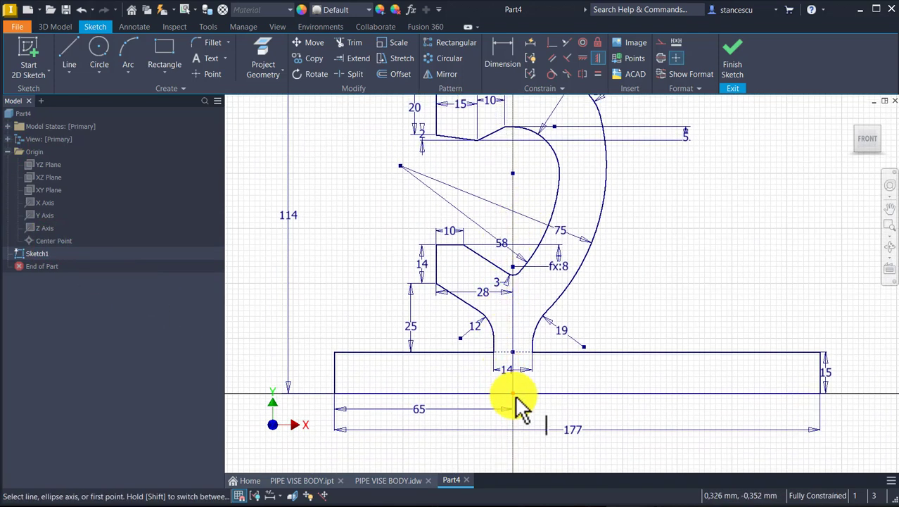
middle_click_drag(638, 267, 664, 292)
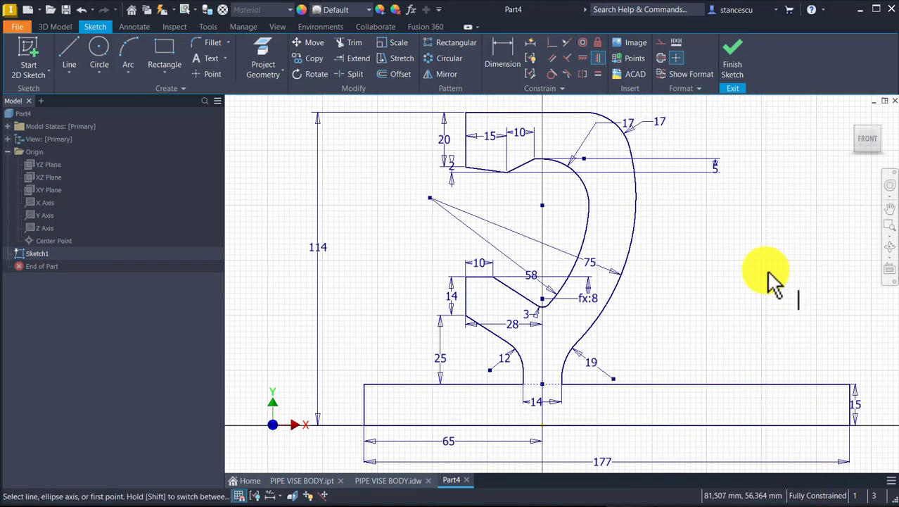
key("Escape")
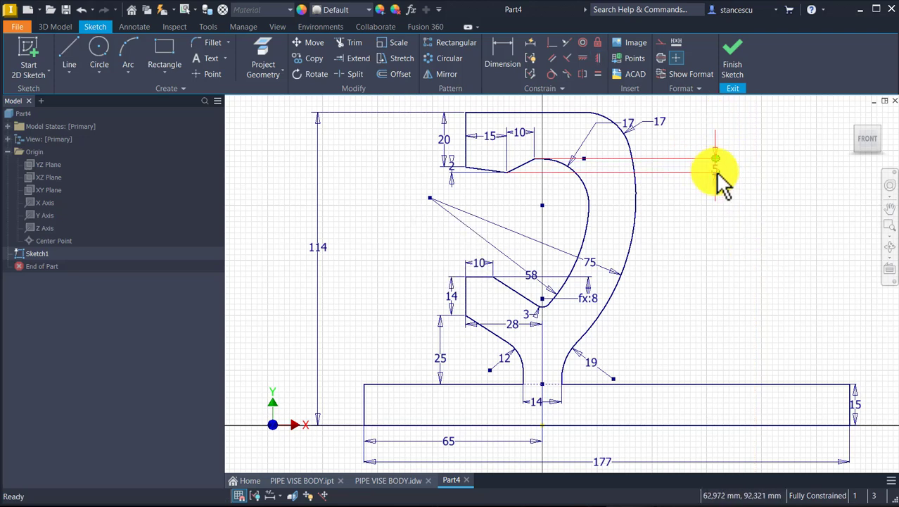
- Rearrange the 5 mm height dimension and the 58 and 75 mm radius dimensions into clearer positions near the profile's curved back
left_click_drag(715, 161, 610, 158)
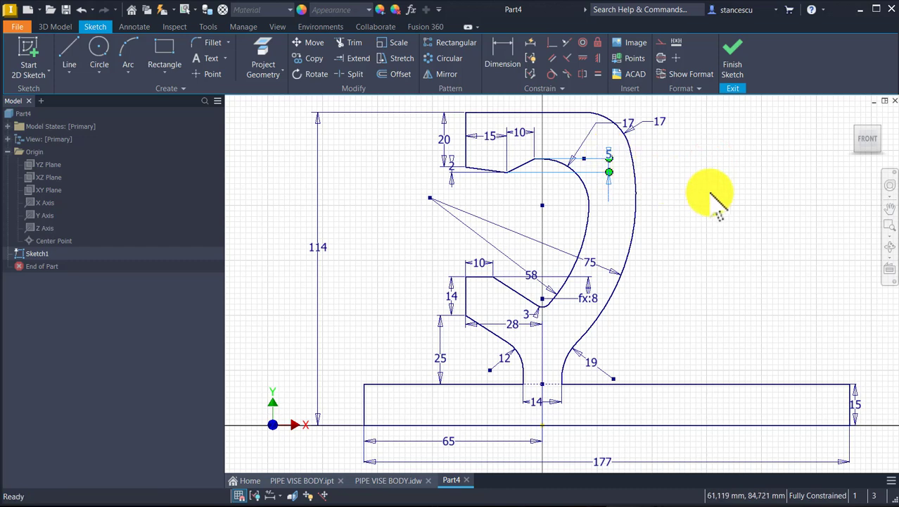
middle_click_drag(710, 195, 730, 249)
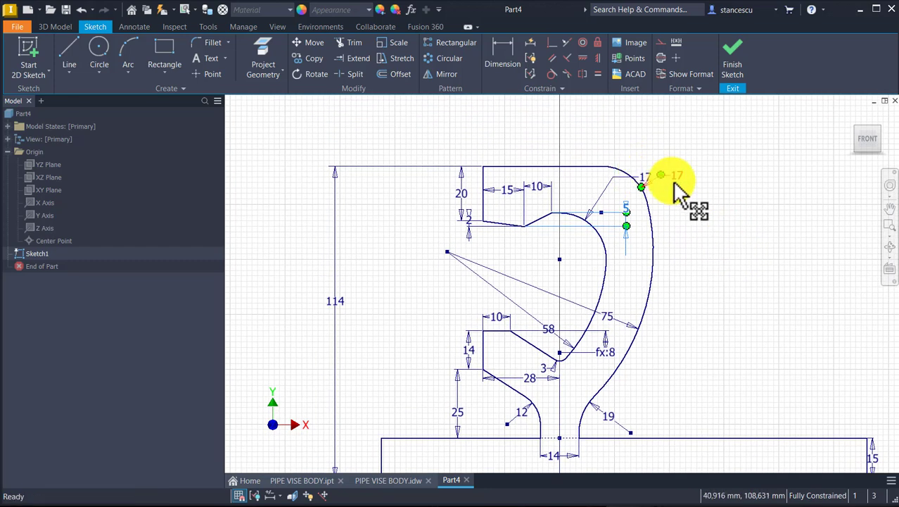
middle_click_drag(734, 239, 727, 176)
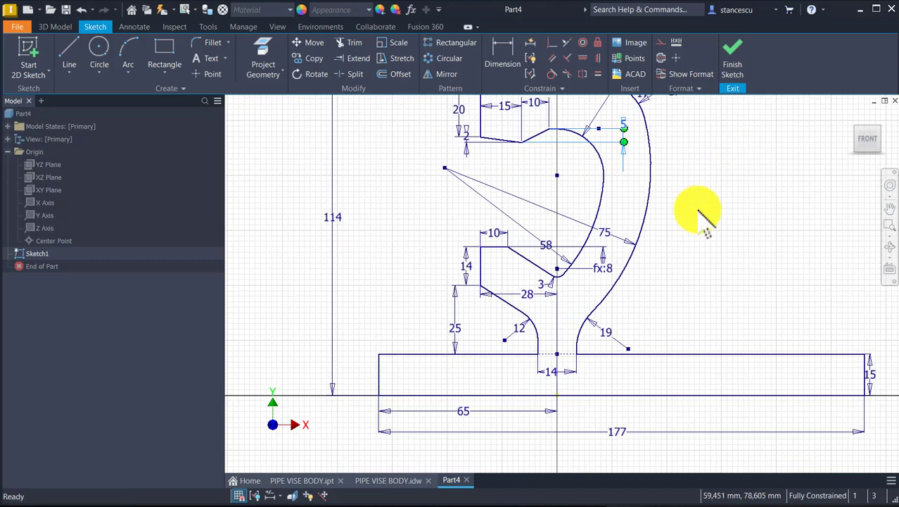
left_click_drag(552, 246, 628, 222)
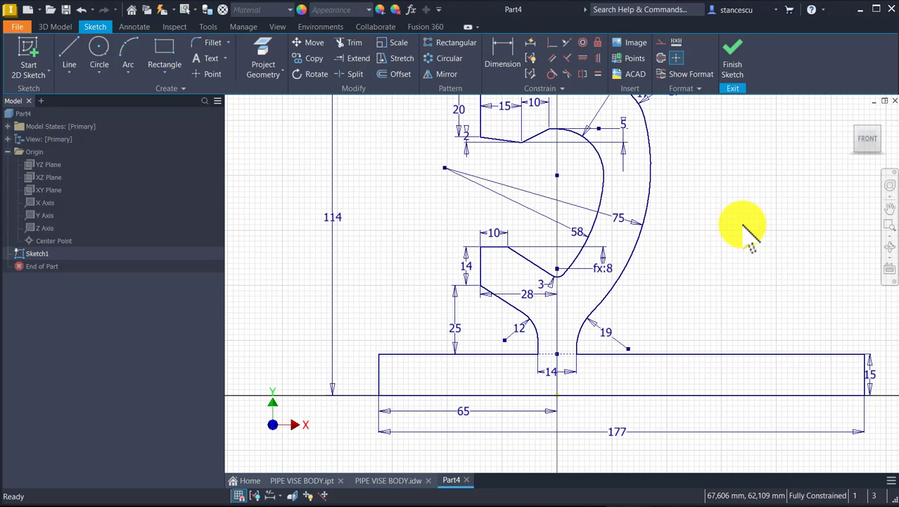
middle_click_drag(742, 225, 758, 256)
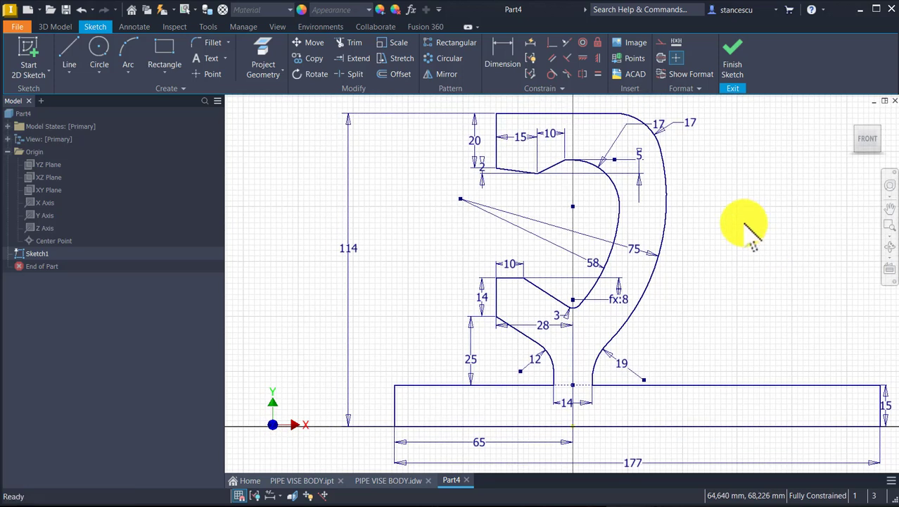
middle_click_drag(738, 205, 709, 205)
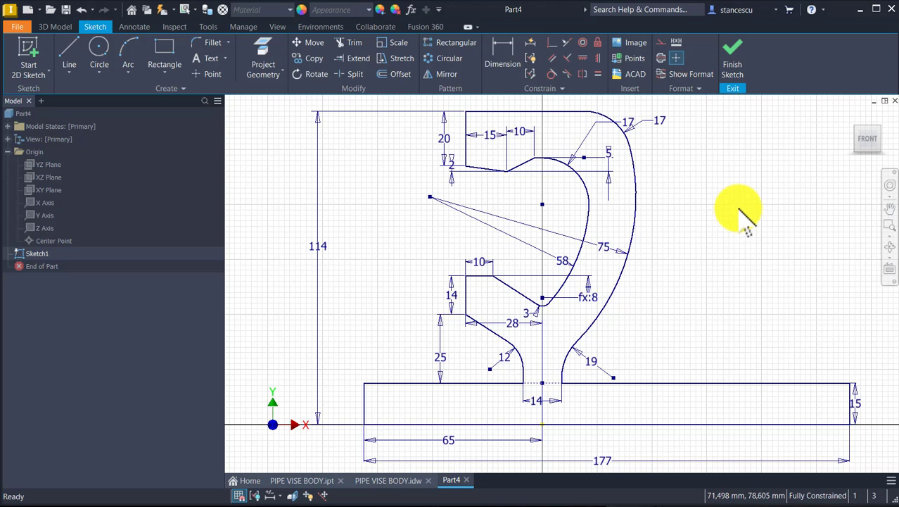
left_click(729, 204)
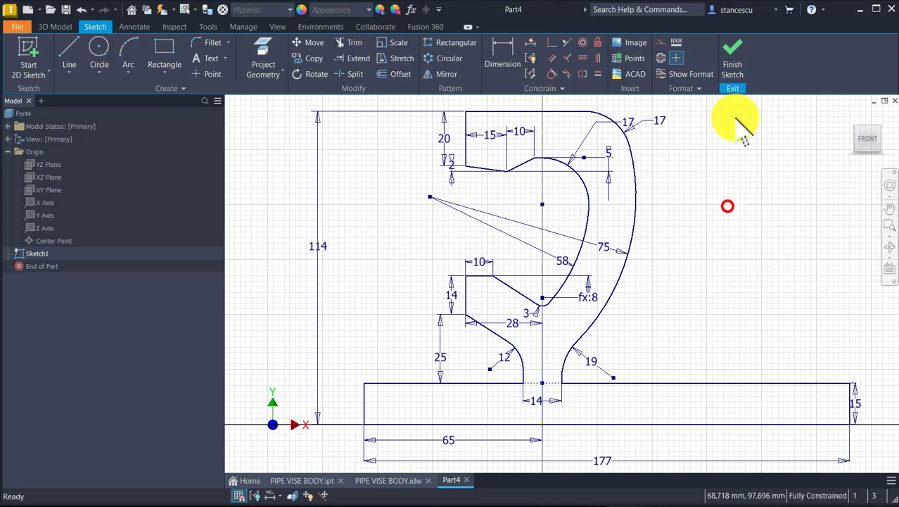
- Finish the sketch and extrude the whole front profile 54 mm in the flipped direction
left_click(729, 65)
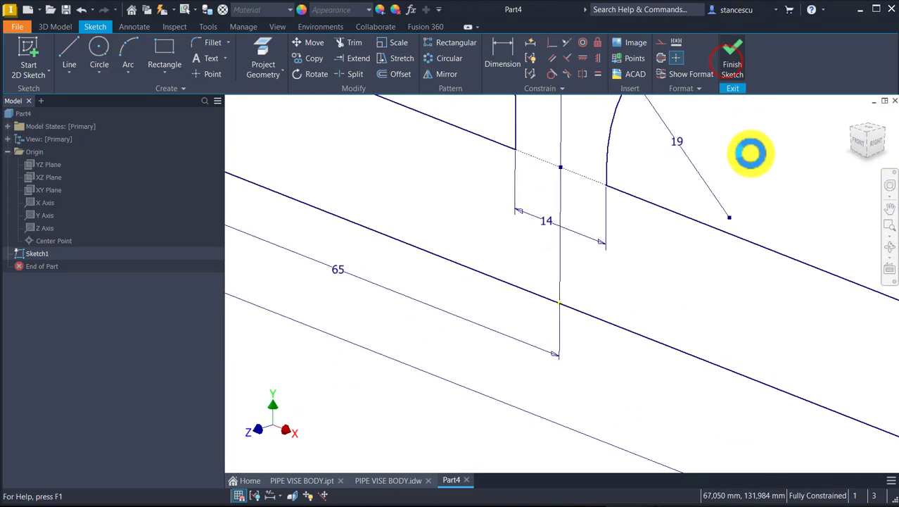
key("Num_Lock")
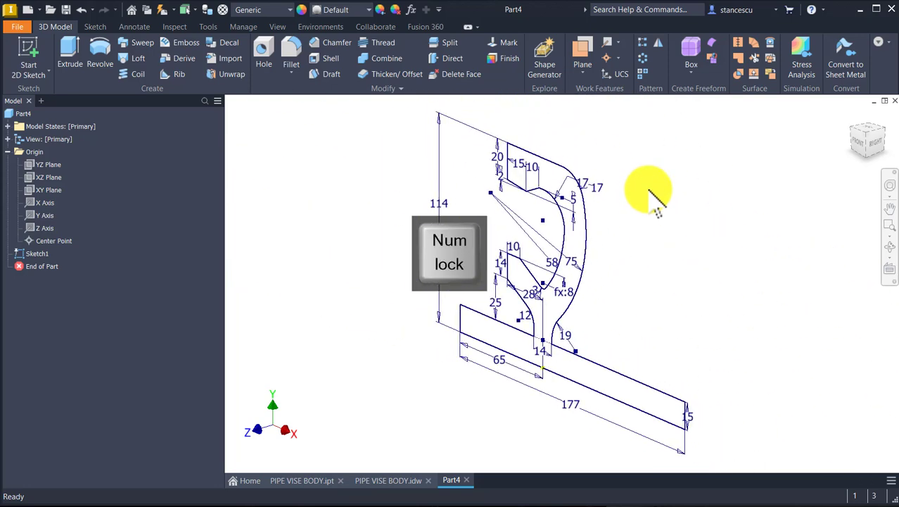
left_click(70, 46)
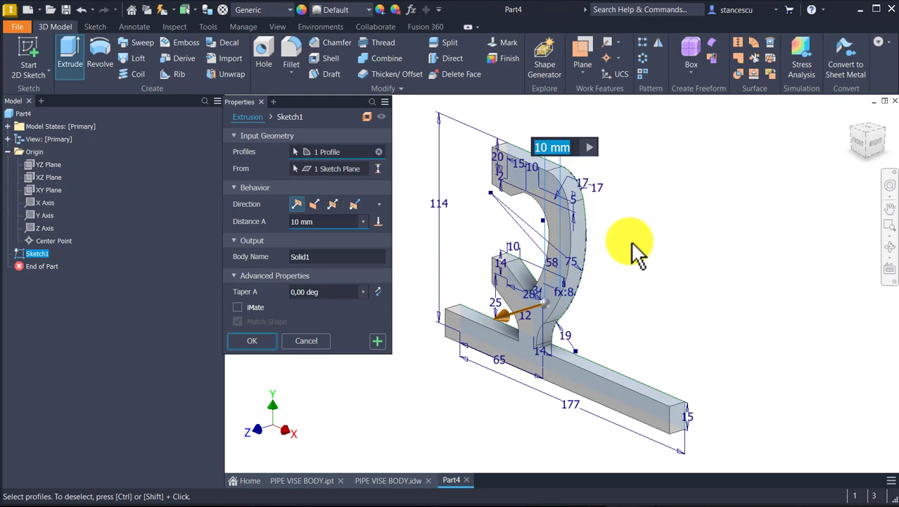
left_click(314, 203)
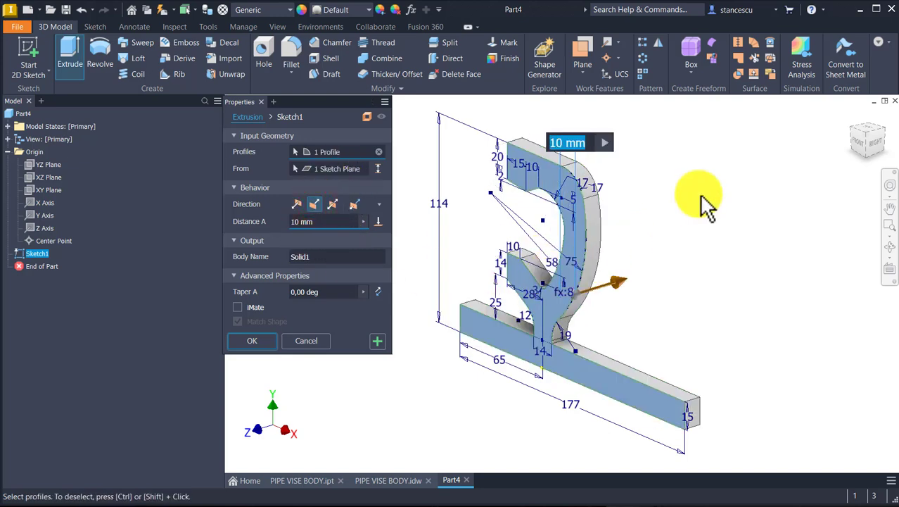
type("54")
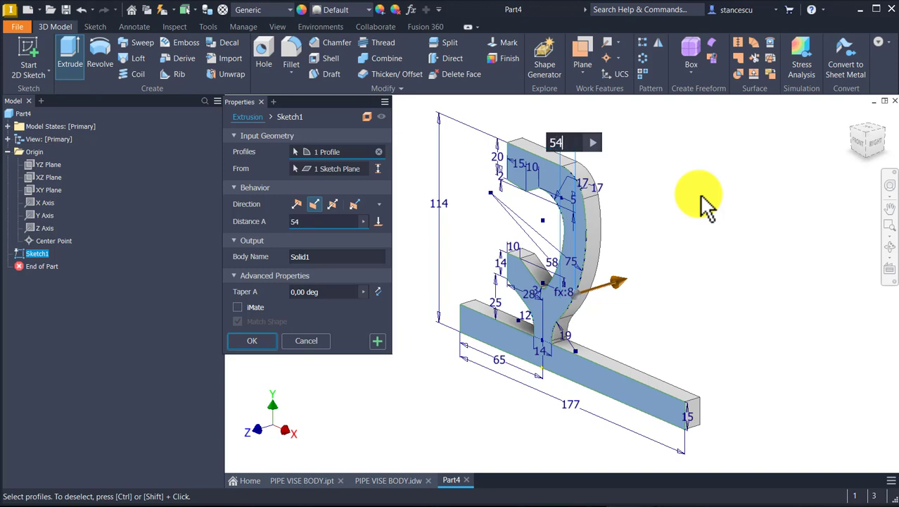
key("Return")
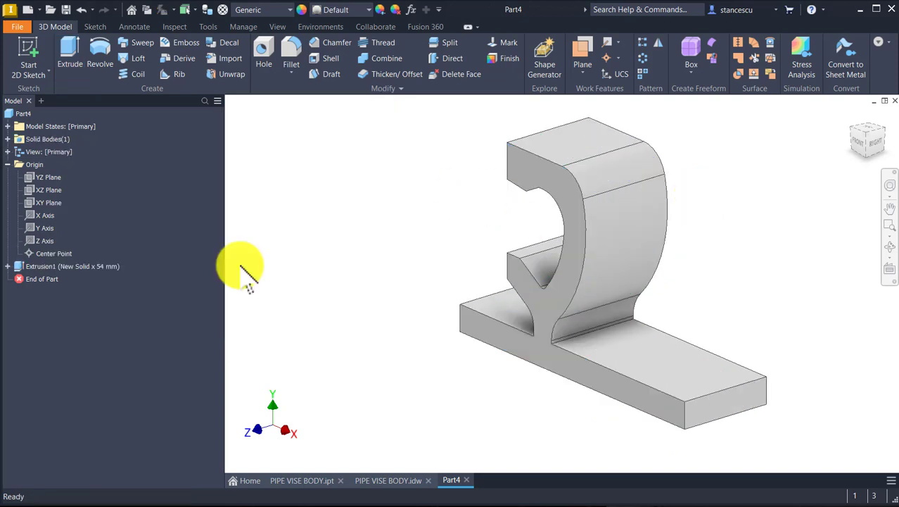
key("F6")
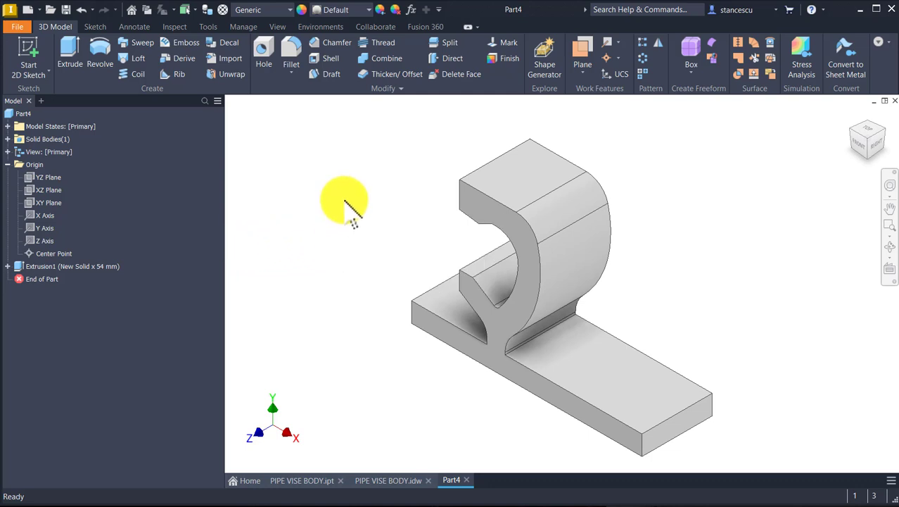
left_click(408, 162)
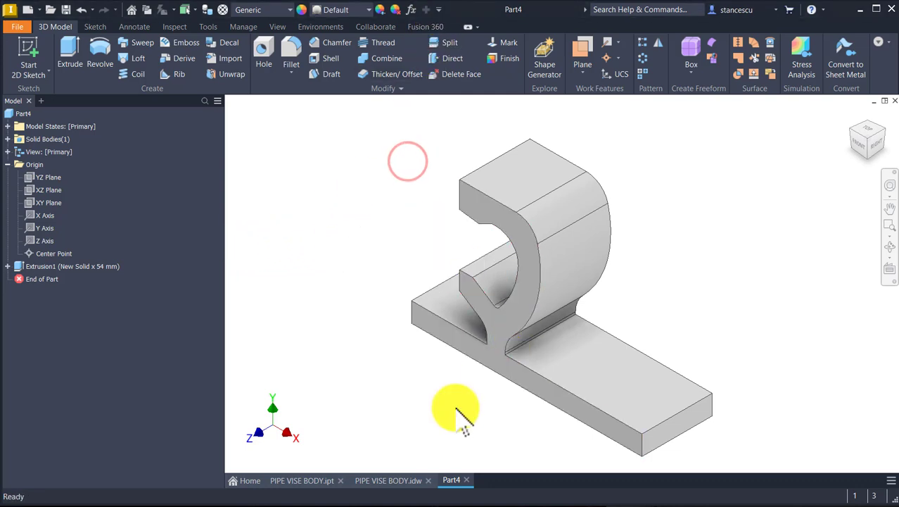
- Consult the finished part and its drawing, and fillet both neck-to-base edges and the upper jaw's top front edge with a 3 mm radius
left_click(324, 481)
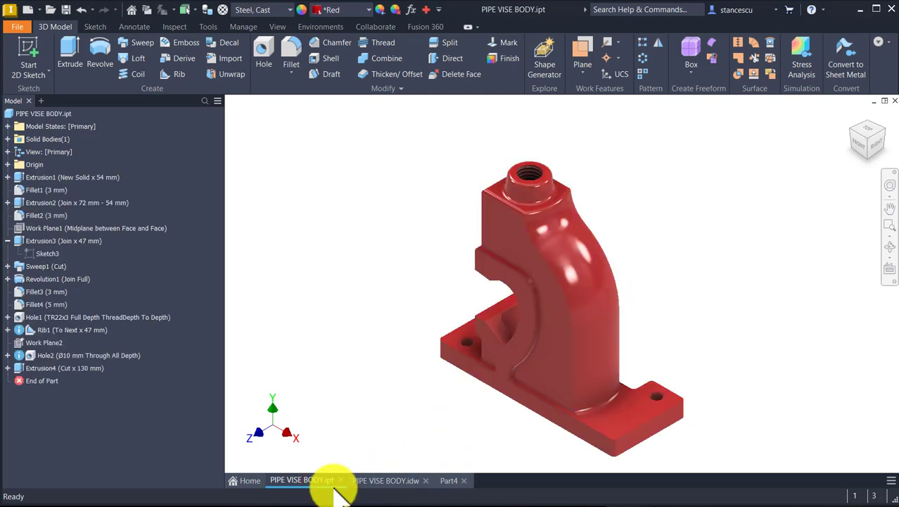
left_click(399, 481)
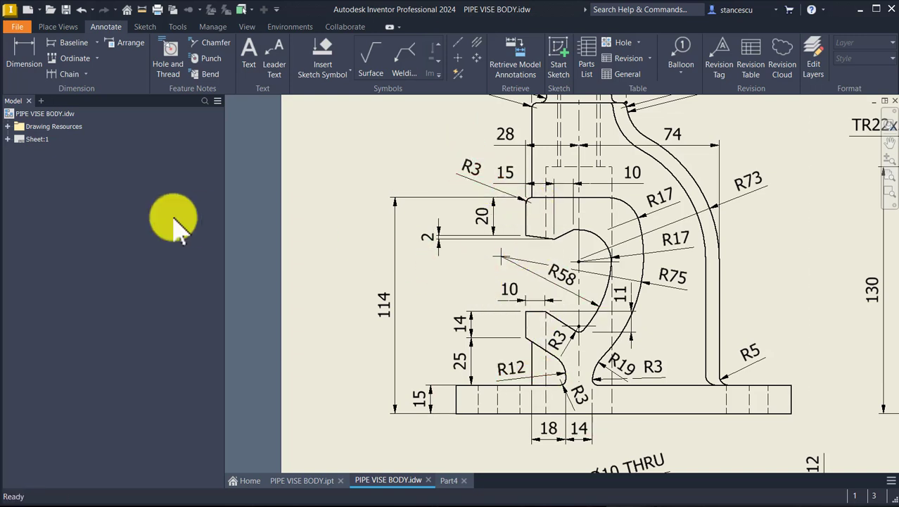
left_click(451, 482)
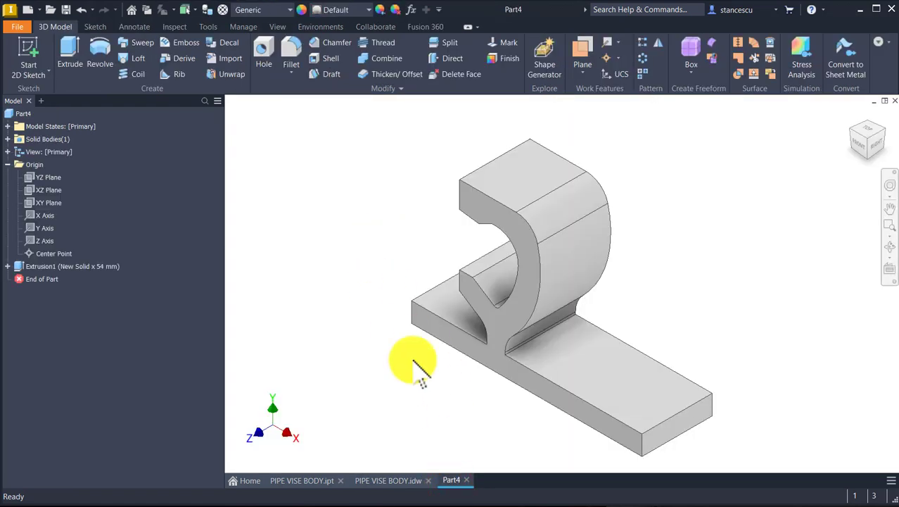
scroll(573, 352, "up", 5)
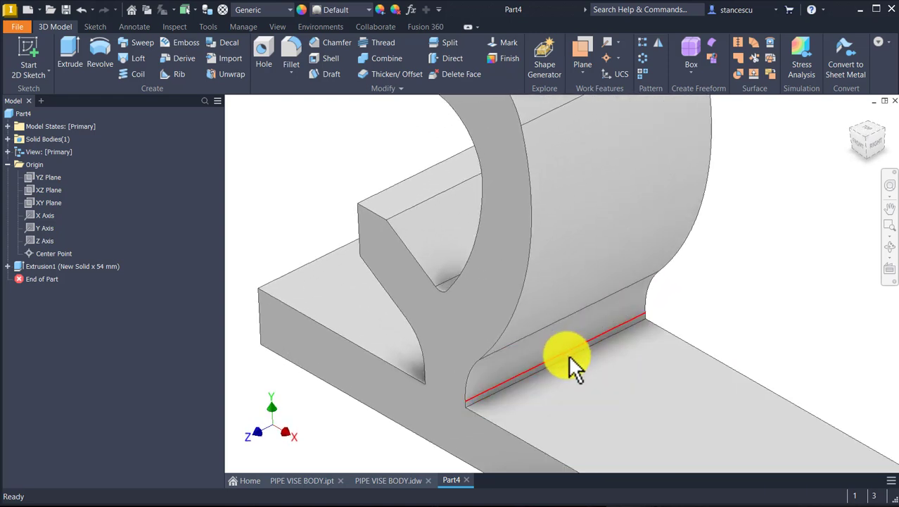
left_click(568, 355)
left_click(579, 348)
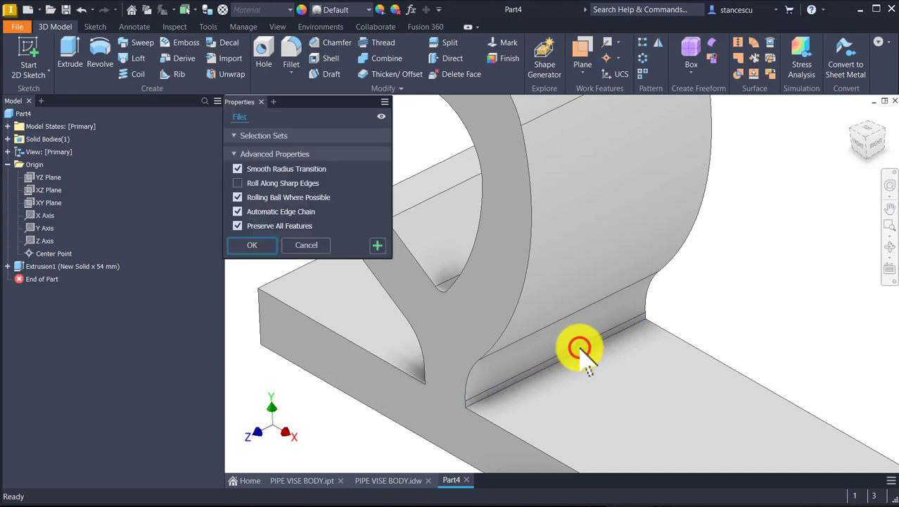
type("3")
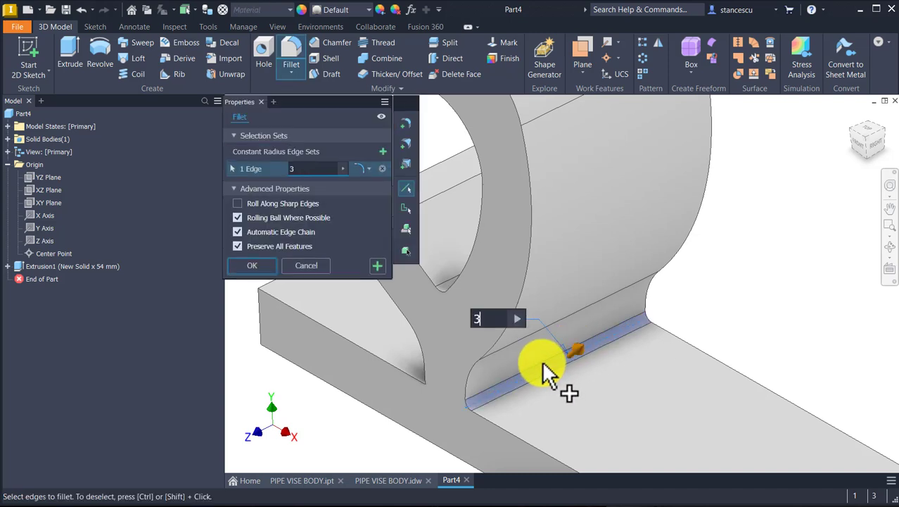
middle_click_drag(488, 415, 534, 382, "shift")
left_click(498, 373)
left_click(535, 367)
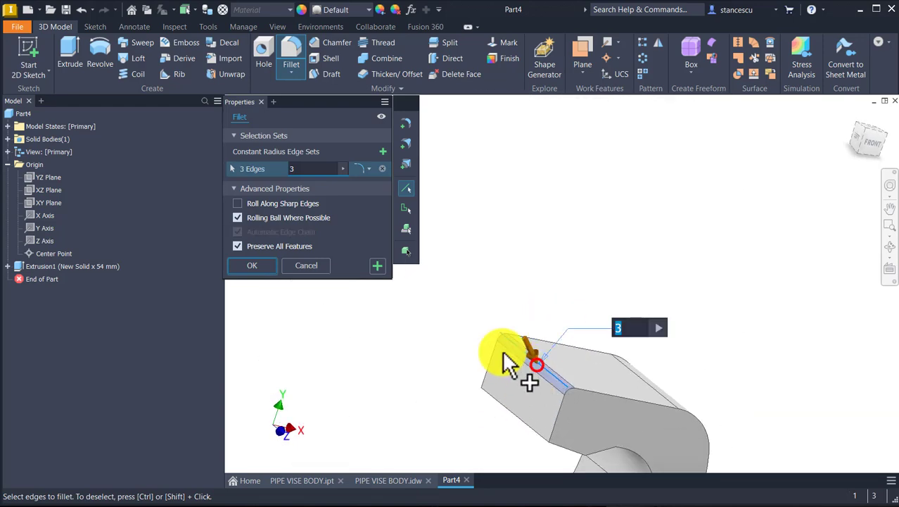
left_click(268, 264)
key("Num_Lock")
key("F6")
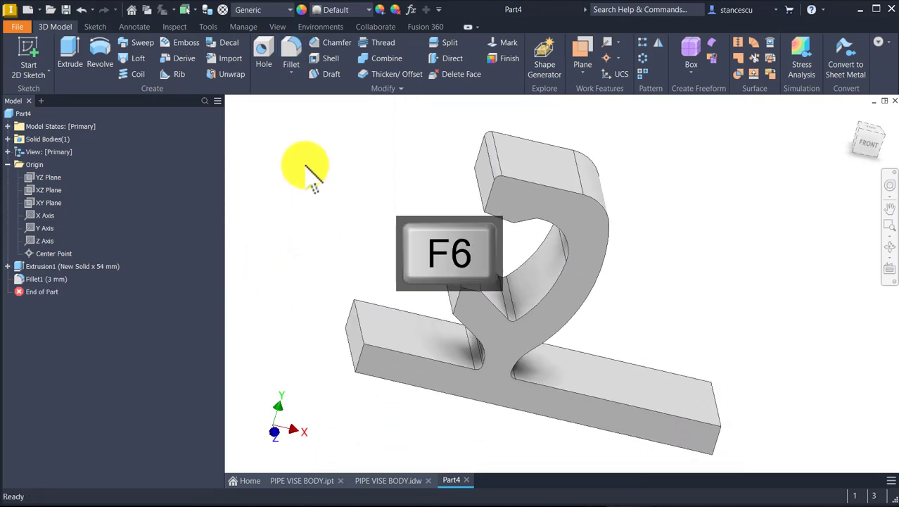
- Examine the drawing's front and top views for the curved rear wall's shape, its widths and its radii
left_click(390, 481)
key("F2")
middle_click_drag(711, 319, 700, 350)
scroll(680, 312, "up", 3)
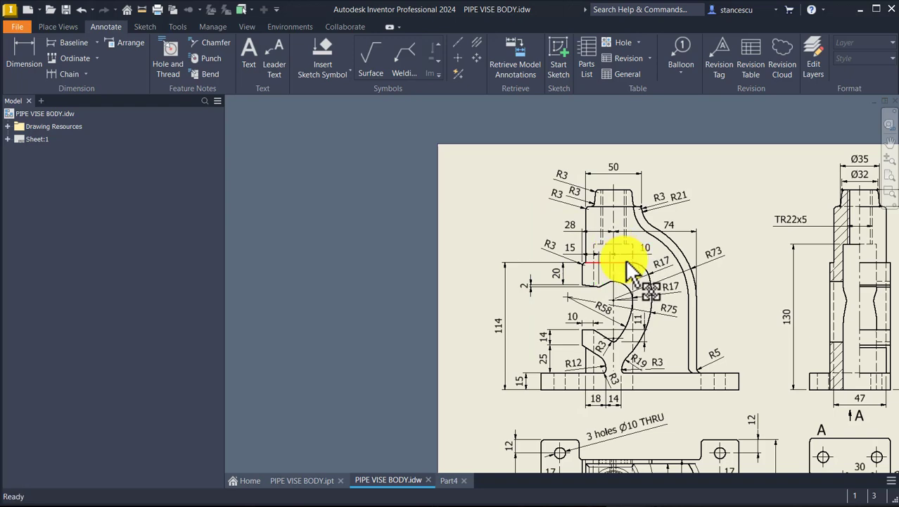
middle_click_drag(653, 327, 640, 239)
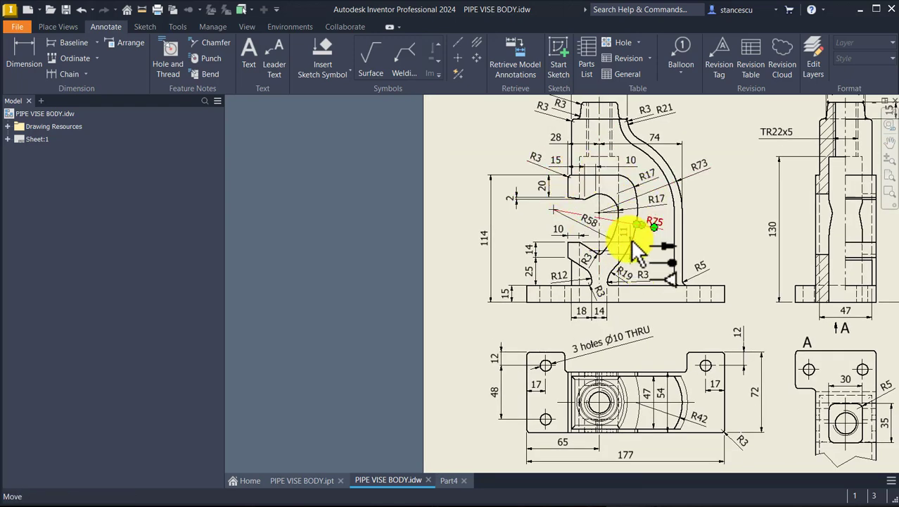
middle_click_drag(680, 301, 666, 241)
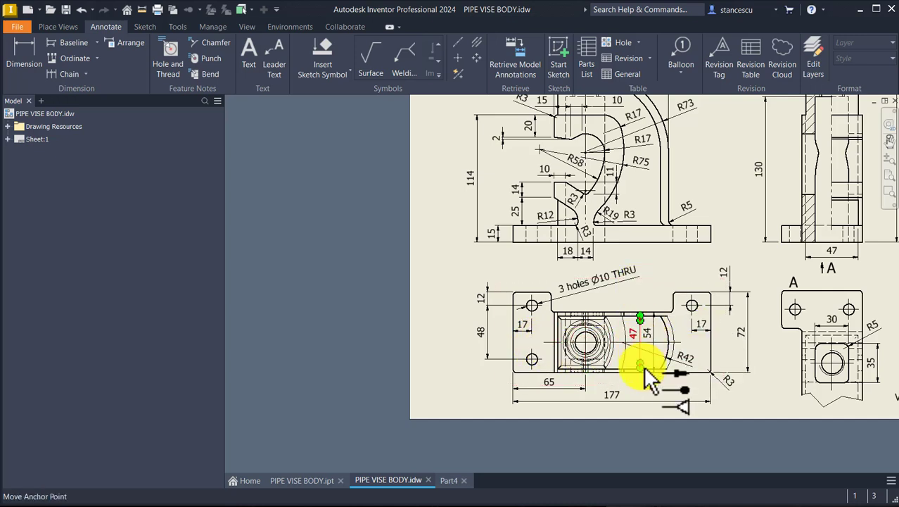
left_click(664, 331)
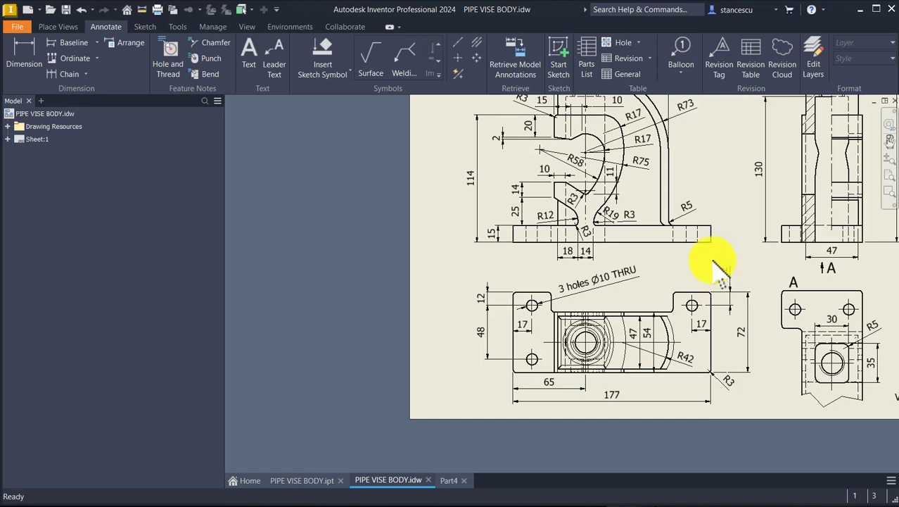
left_click_drag(660, 329, 642, 308)
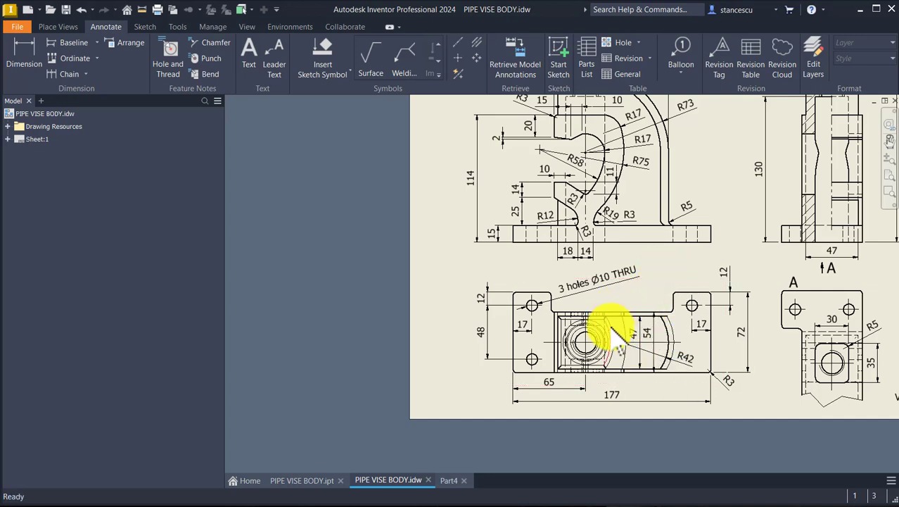
mouse_move(611, 163)
left_mouse_down()
mouse_move(582, 104)
mouse_move(610, 160)
left_mouse_up()
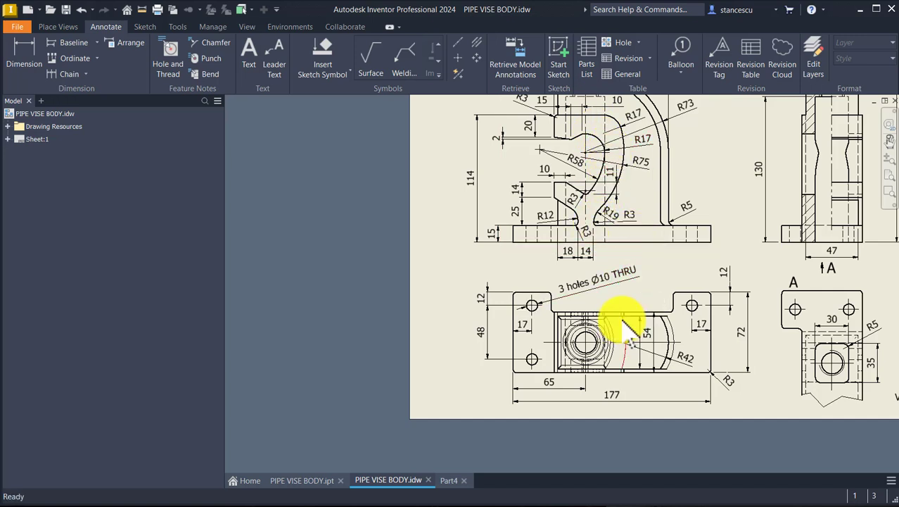
left_click_drag(655, 348, 631, 325)
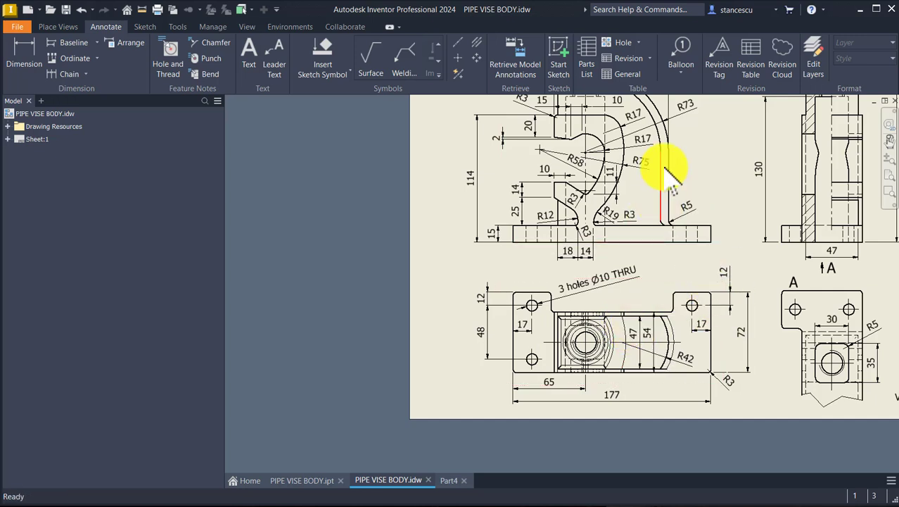
left_click(636, 222)
middle_click_drag(639, 221, 646, 305)
left_click_drag(654, 252, 652, 247)
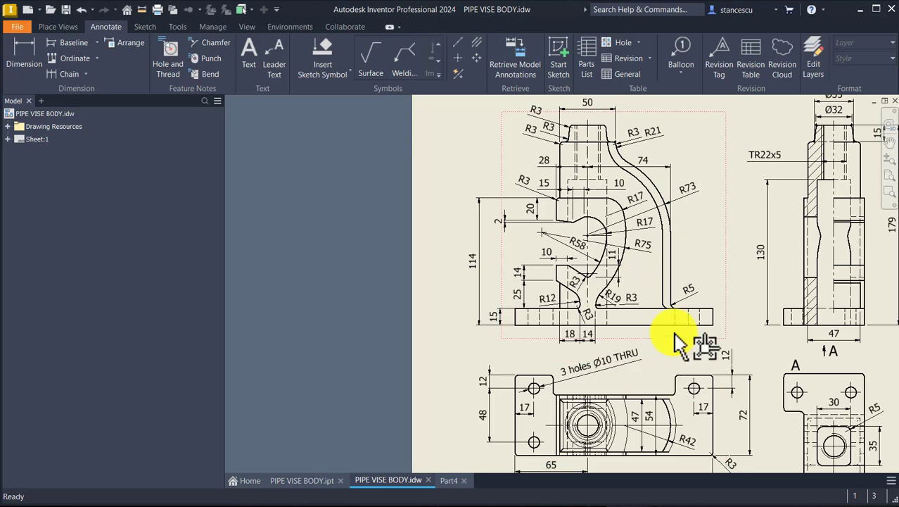
- Try a midplane work plane between the body's front and back profile faces in Part4, and undo it
left_click(448, 480)
left_click(693, 198)
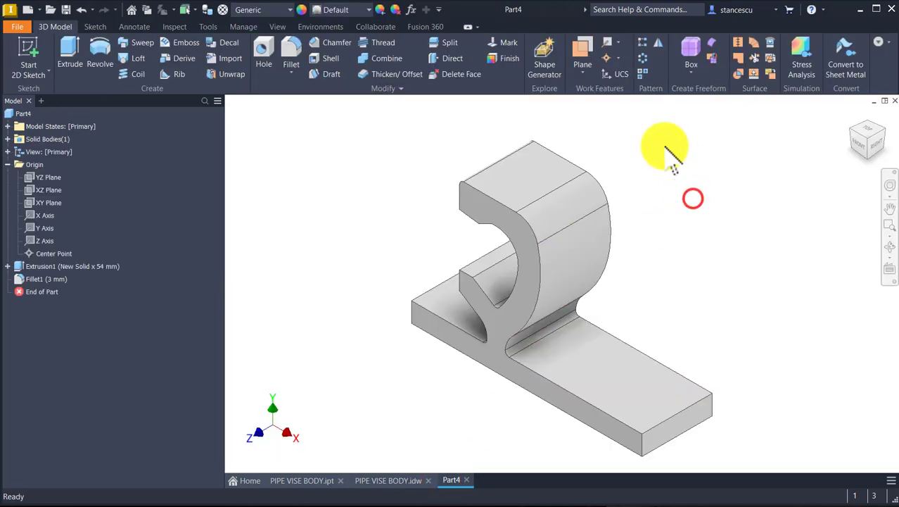
left_click(583, 74)
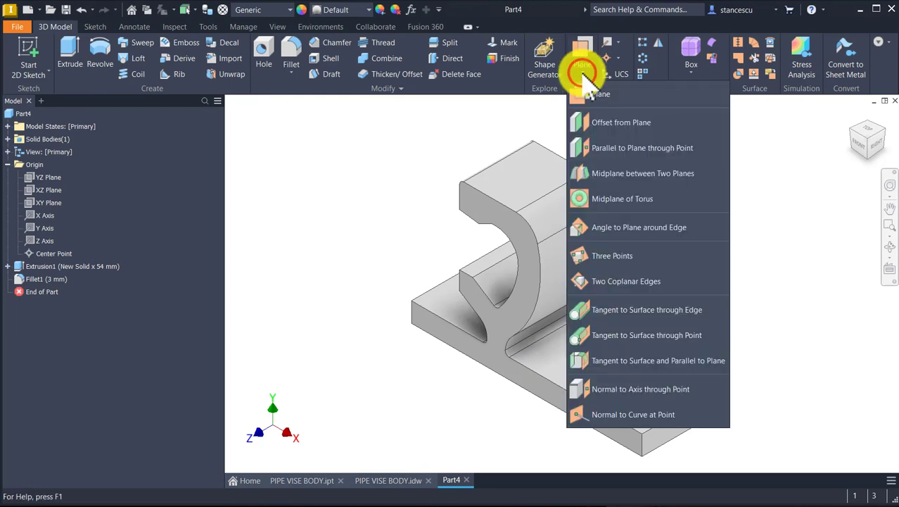
left_click(606, 180)
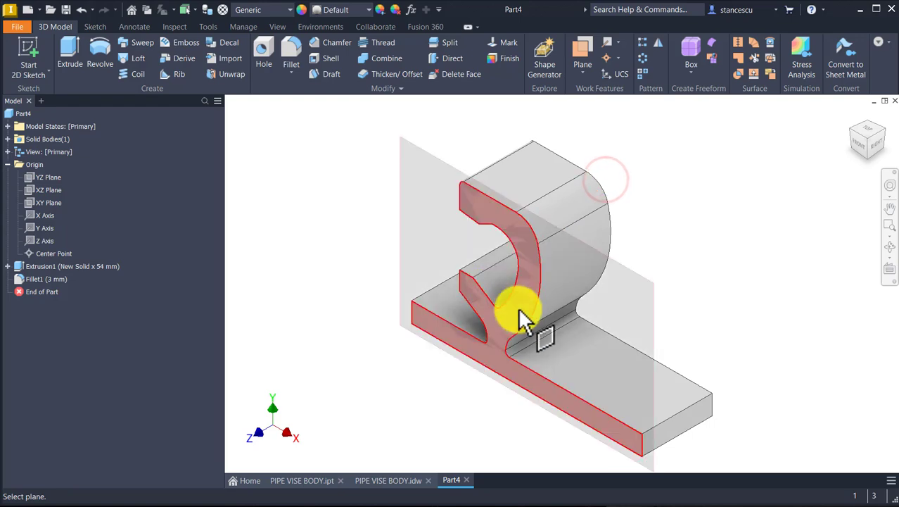
left_click(519, 318)
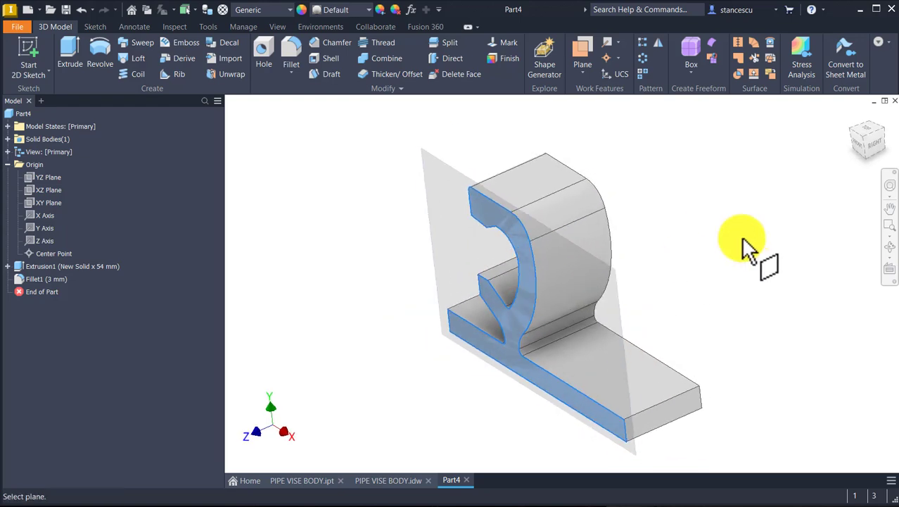
middle_click_drag(727, 264, 689, 328, "shift")
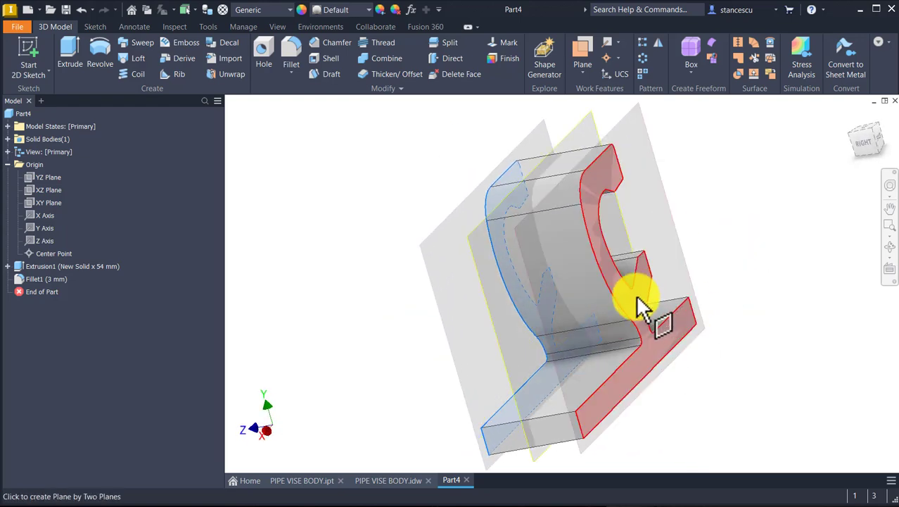
left_click(638, 320)
key("F6")
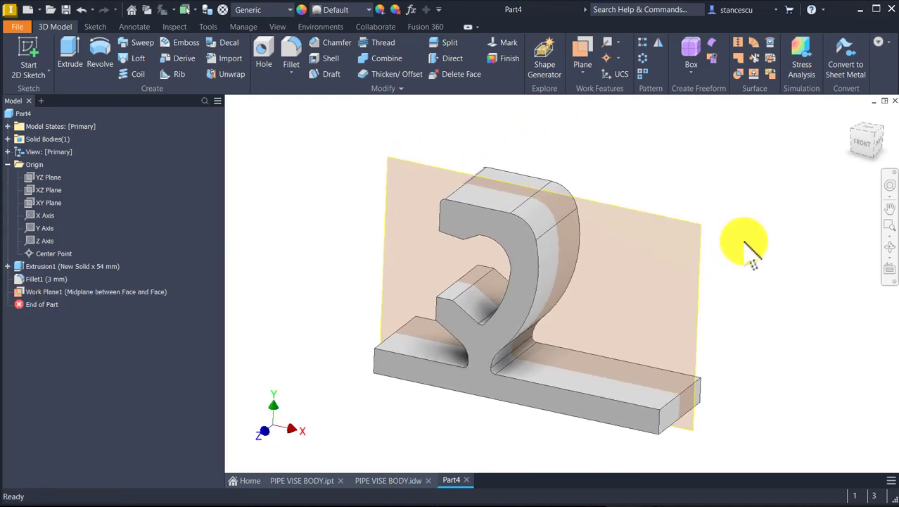
key("F6")
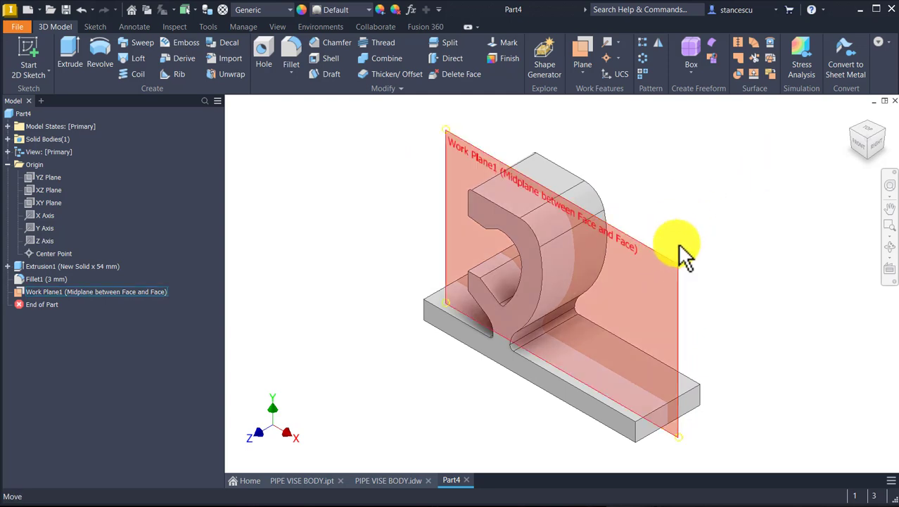
key("ctrl+z")
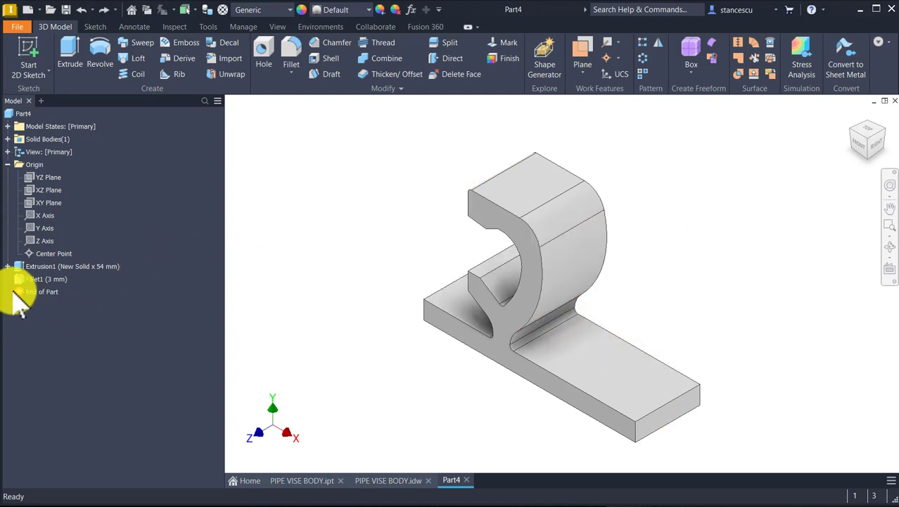
- Edit the front profile's extrusion so that its 54 mm distance is symmetric about the sketch plane
double_click(21, 268)
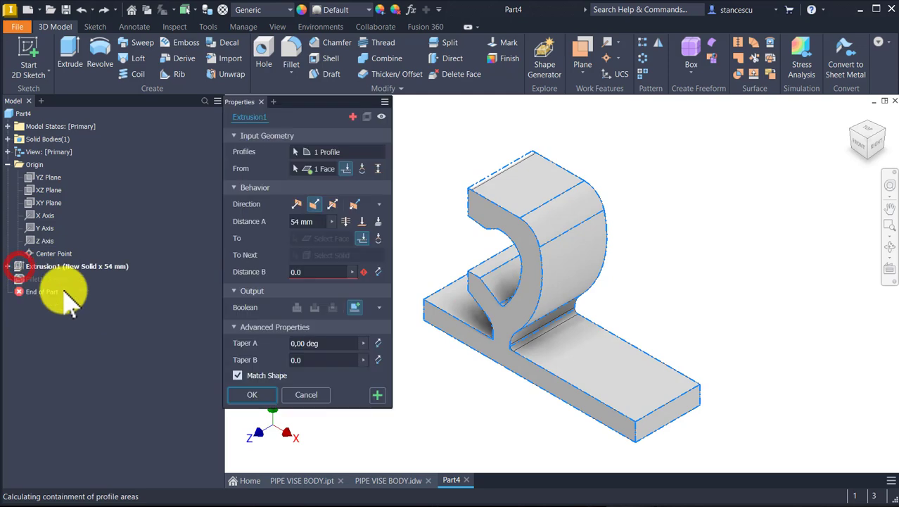
left_click(334, 205)
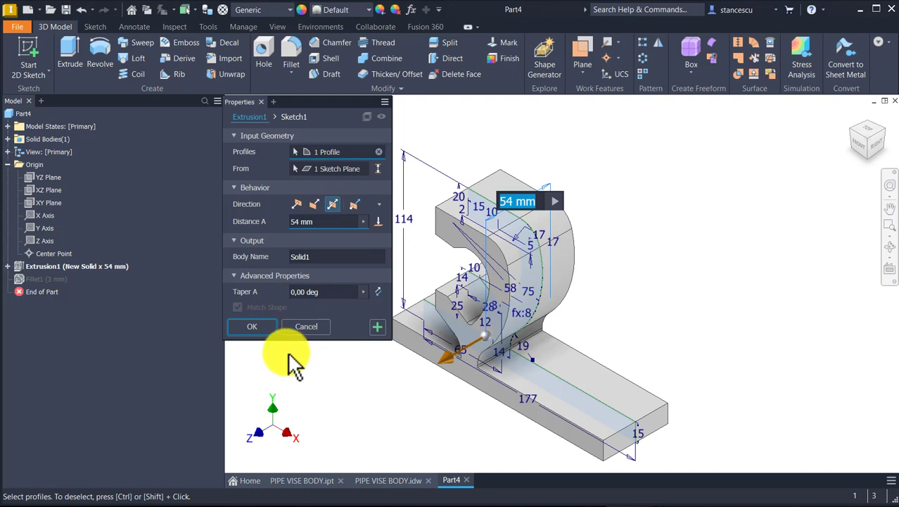
left_click(255, 327)
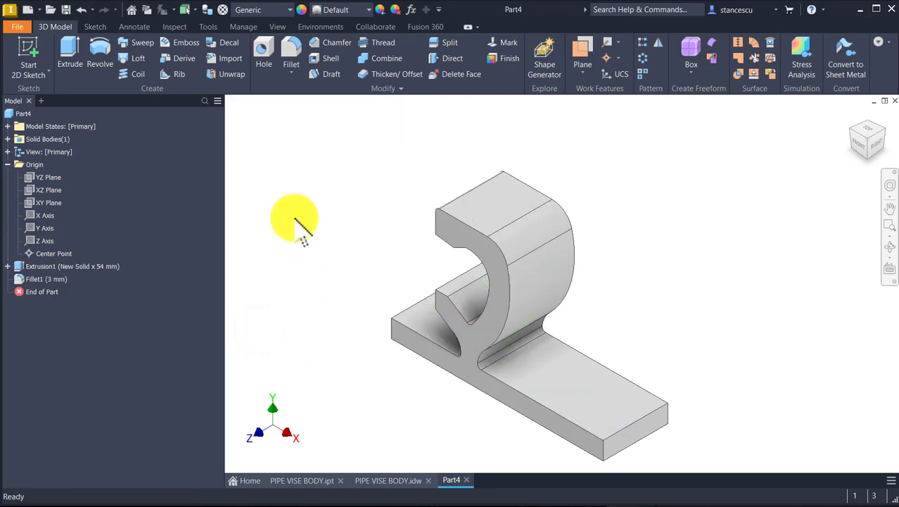
- Start a new sketch on the origin's XY Plane and slice the body's display at the sketch plane
left_click(44, 202)
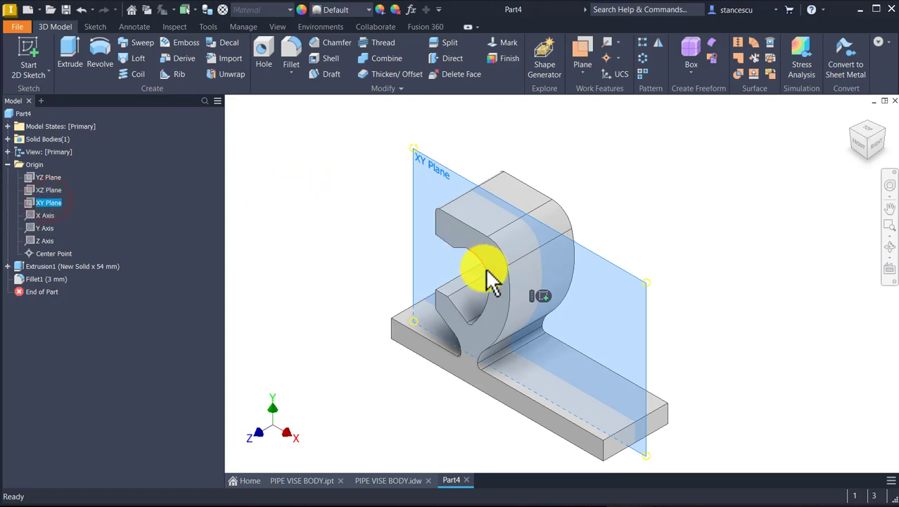
left_click(543, 297)
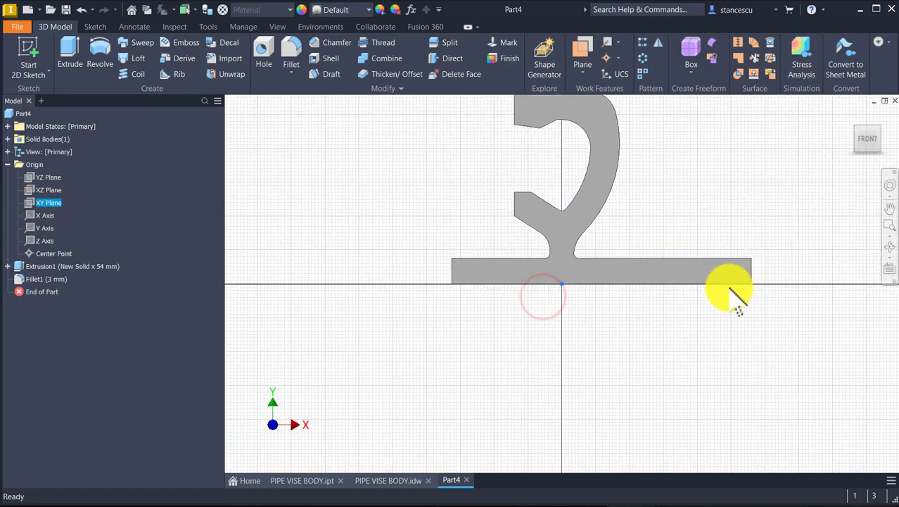
middle_click_drag(698, 197, 639, 316)
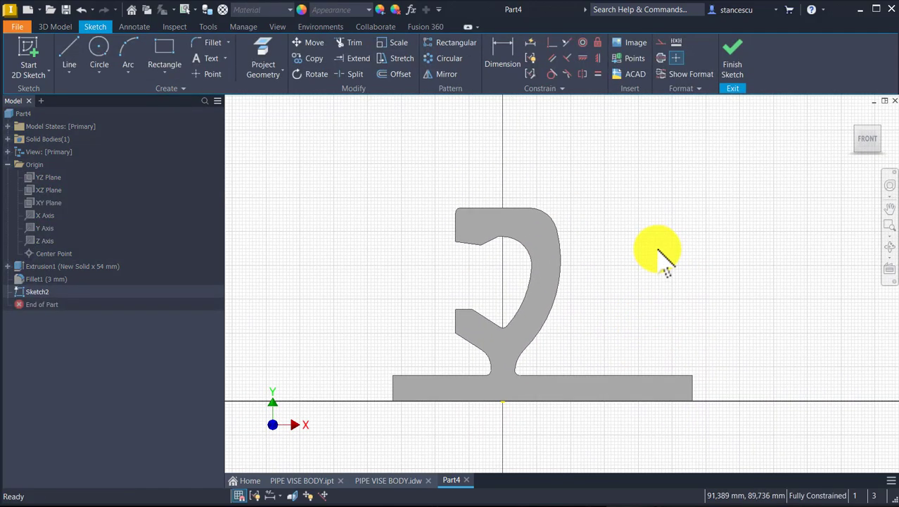
key("F7")
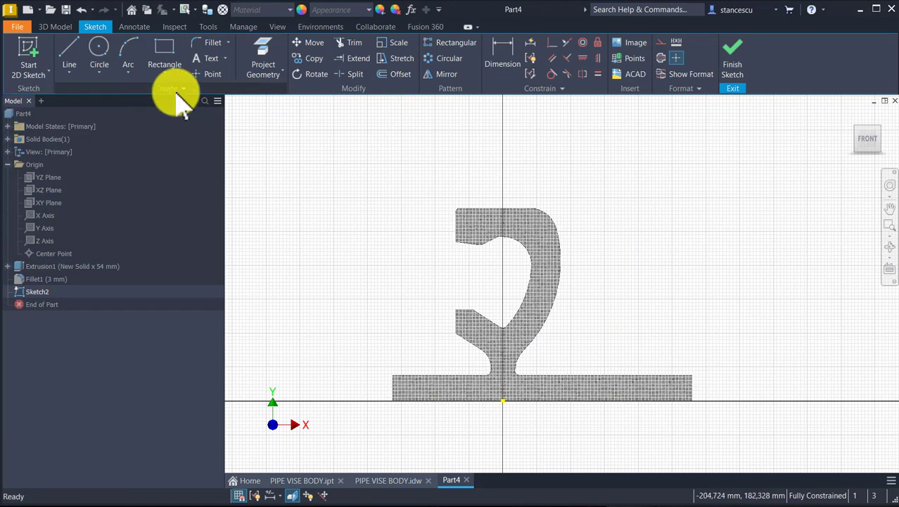
- Project the upper jaw's top edge, the curved back, the rear neck arc and fillet, and the base's rear top edge into the sketch
left_click(267, 47)
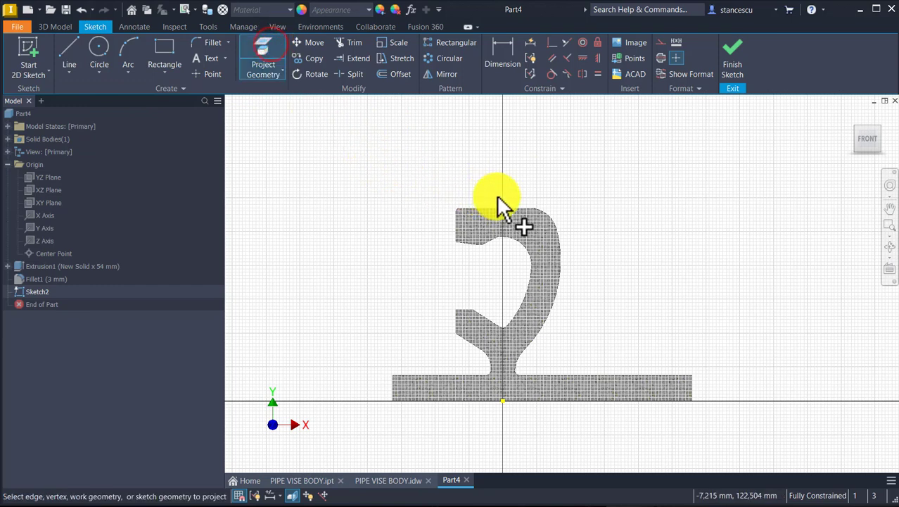
left_click(518, 210)
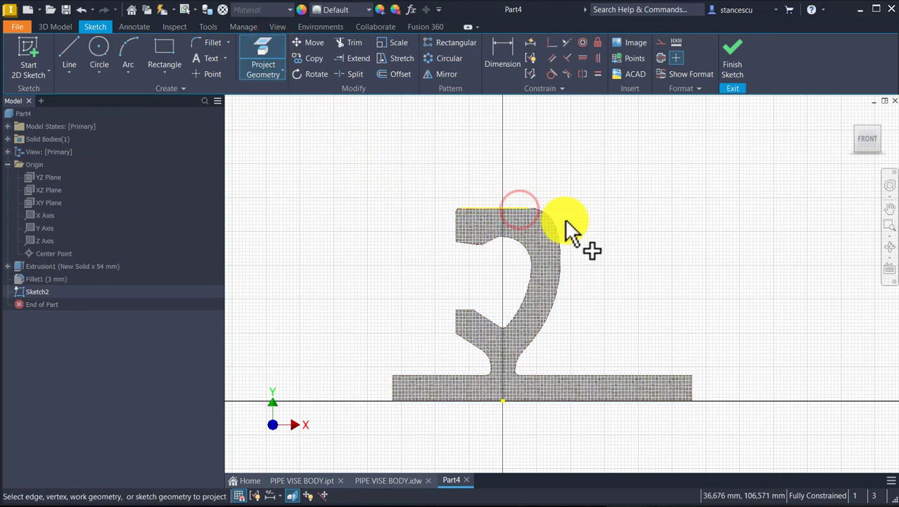
left_click(564, 273)
left_click(541, 336)
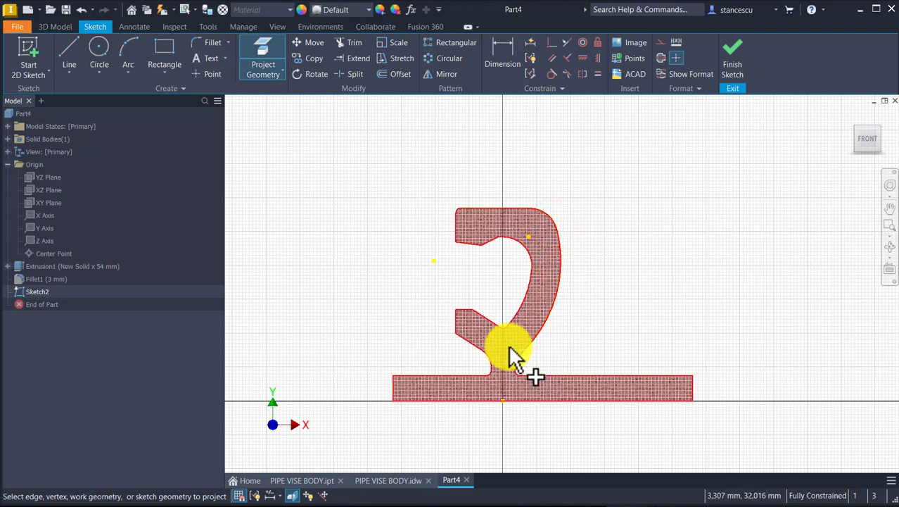
scroll(514, 359, "up", 3)
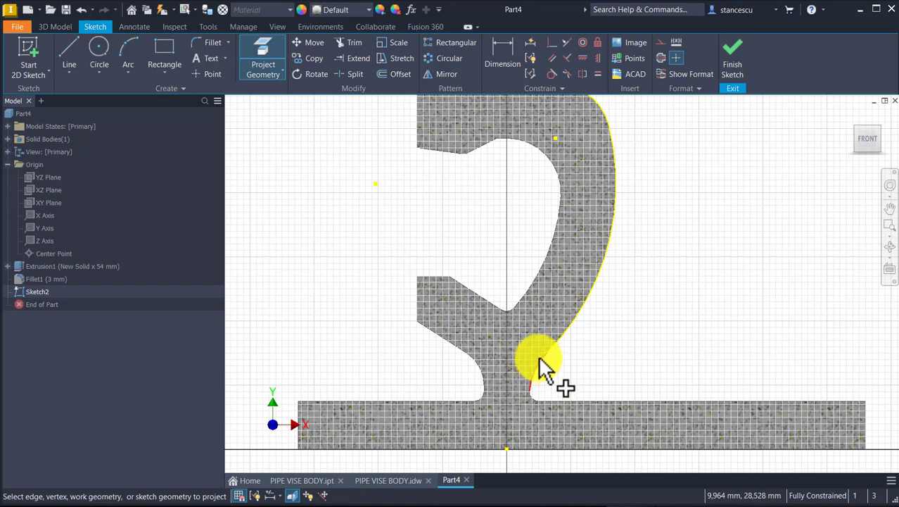
left_click(539, 360)
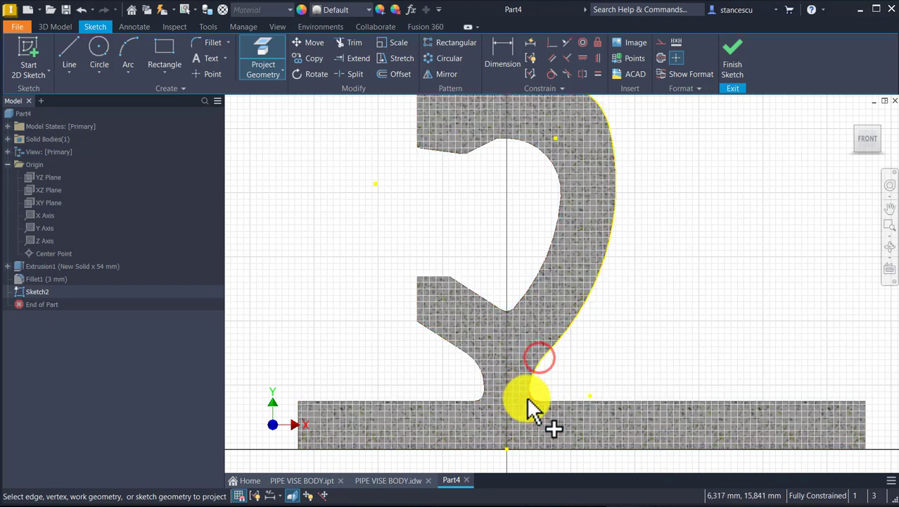
left_click(533, 398)
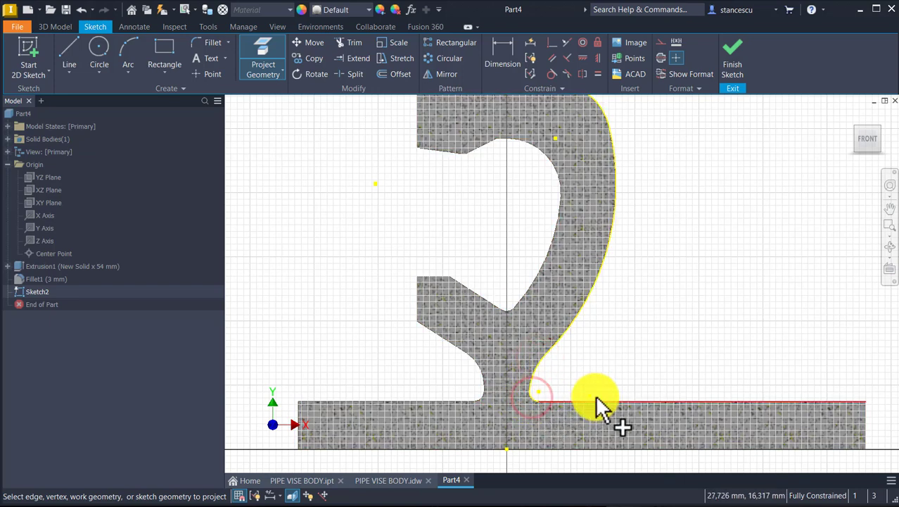
left_click(596, 403)
- Draw a 50 mm vertical line up from the projected top edge of the upper jaw, continued by a 50 mm horizontal line toward the rear
scroll(628, 328, "down", 3)
middle_click_drag(693, 241, 664, 346)
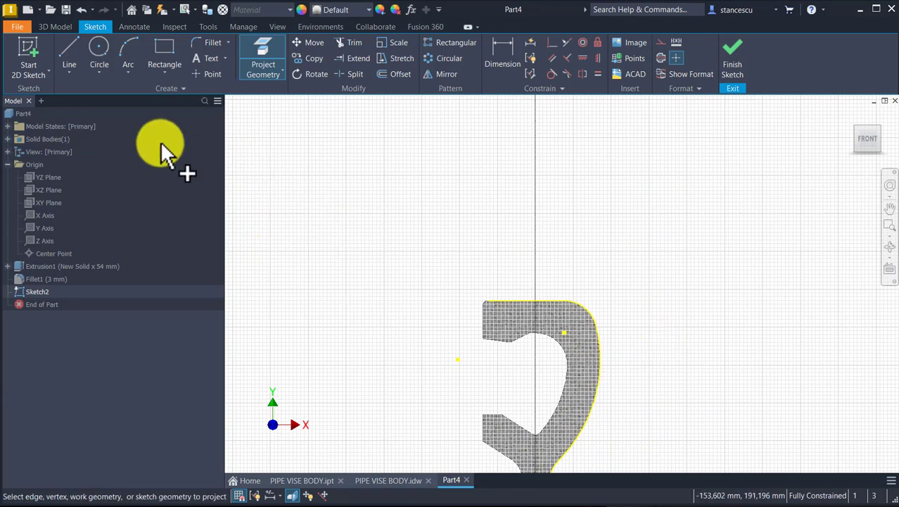
left_click(69, 49)
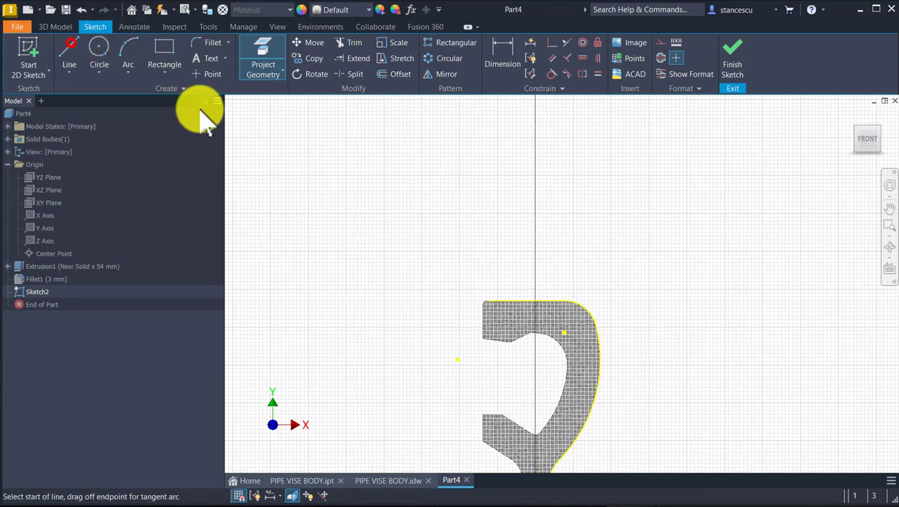
left_click(498, 303)
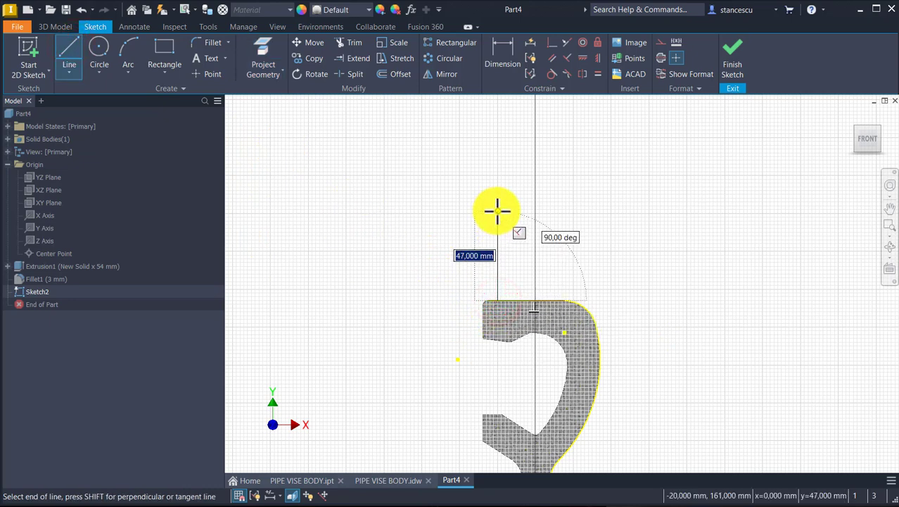
type("50")
key("Return")
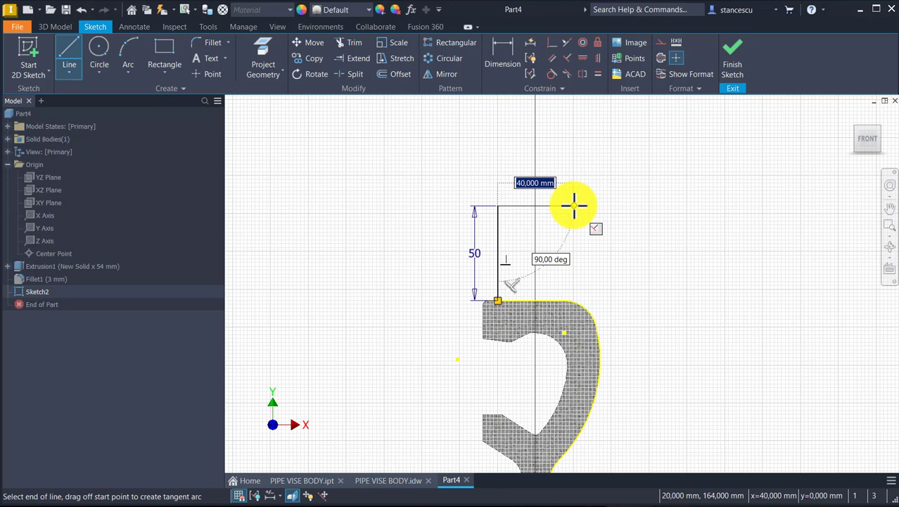
type("50")
key("Return")
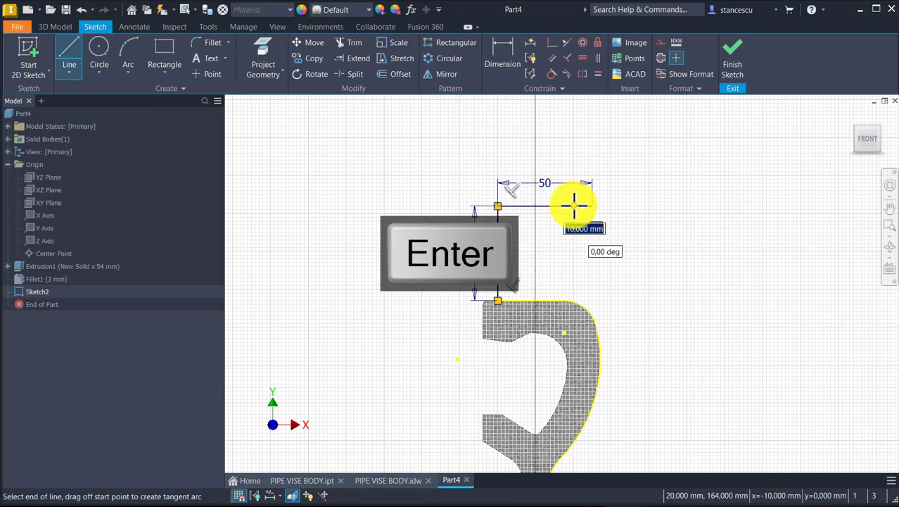
scroll(584, 219, "down", 3)
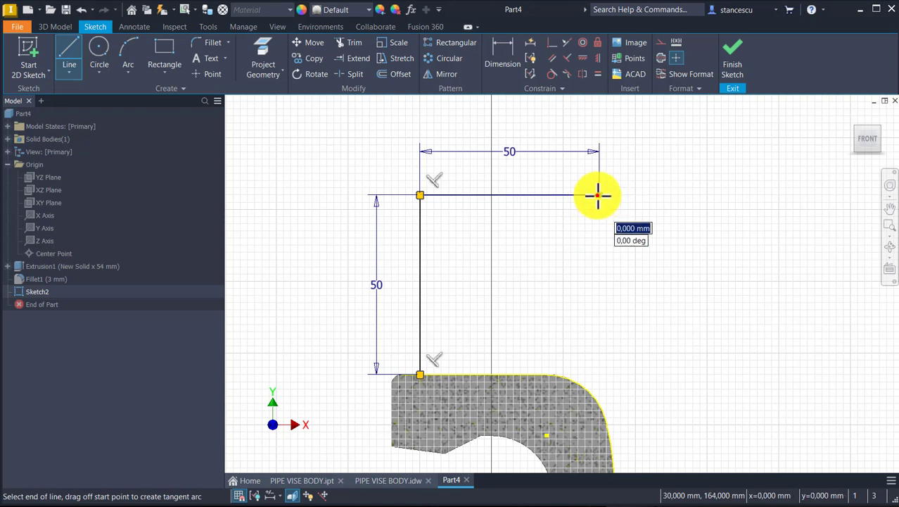
- Continue the profile with a small concave arc, a larger convex arc toward the rear, and a vertical line down to the base's top edge
left_click_drag(600, 195, 637, 230)
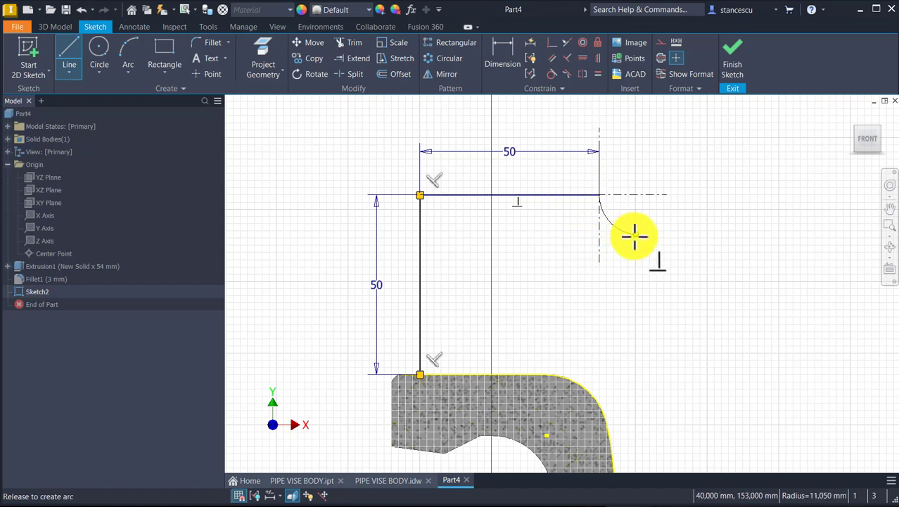
mouse_move(633, 241)
left_mouse_down()
mouse_move(699, 376)
mouse_move(758, 362)
mouse_move(741, 405)
mouse_move(750, 388)
left_mouse_up()
middle_click_drag(750, 388, 784, 165)
scroll(732, 423, "down", 2)
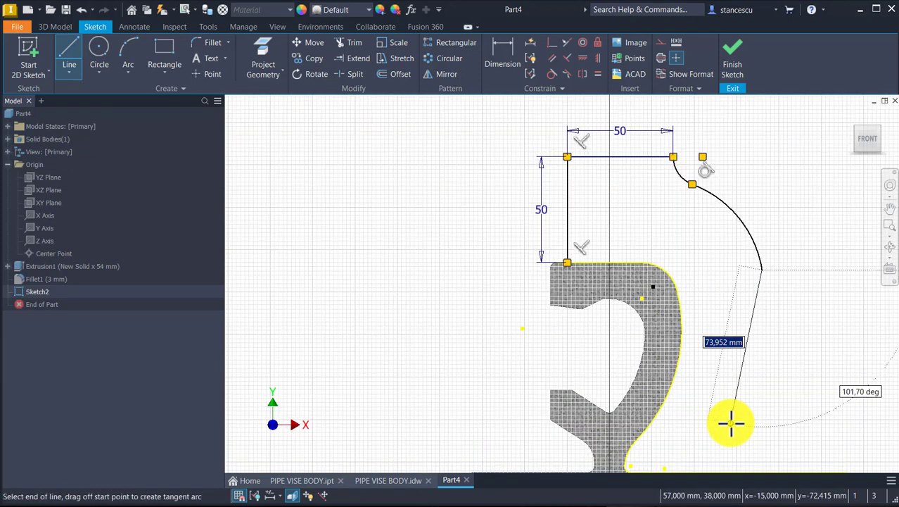
mouse_move(749, 401)
middle_mouse_down()
mouse_move(786, 257)
mouse_move(800, 365)
middle_mouse_up()
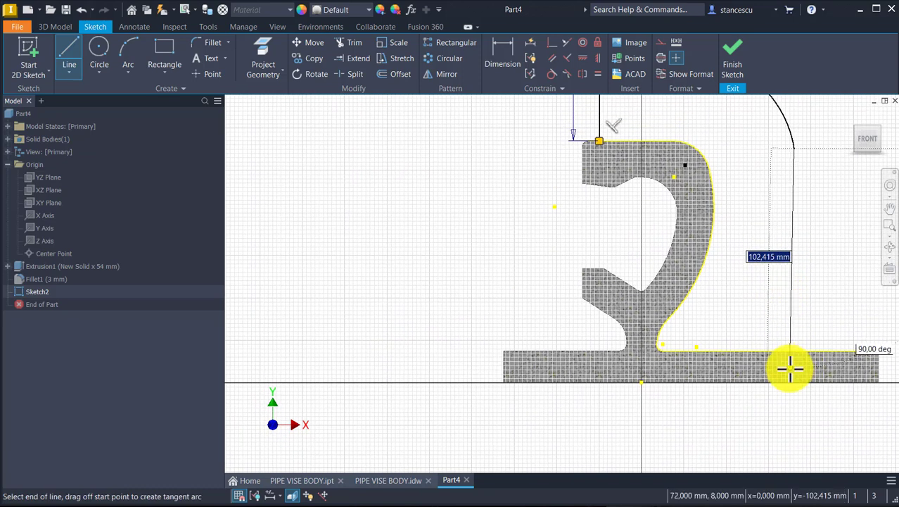
left_click(794, 349)
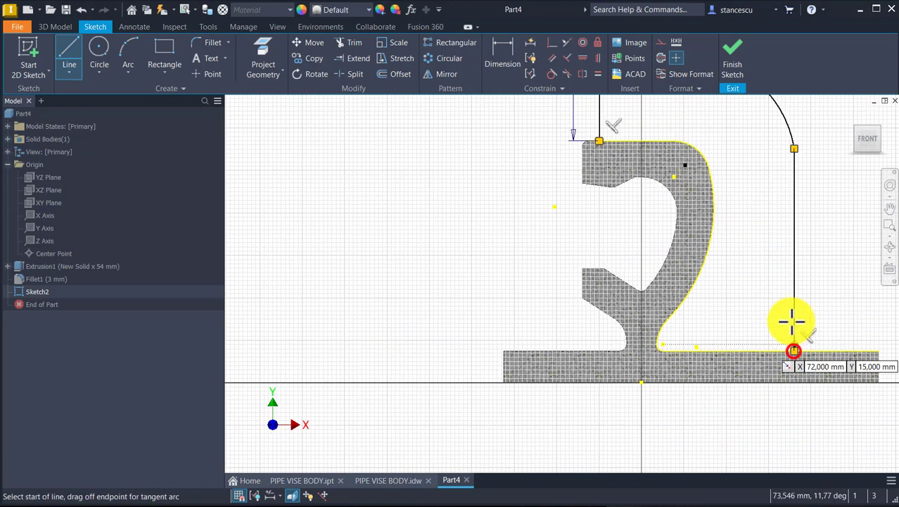
- Make the large rear arc tangent to the vertical line below it
middle_click_drag(779, 265, 706, 410)
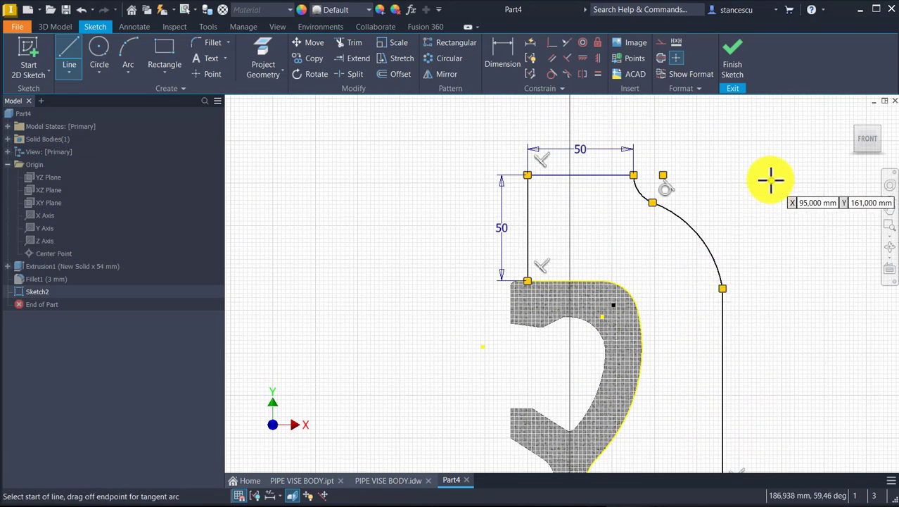
left_click(551, 76)
left_click(715, 258)
left_click(724, 335)
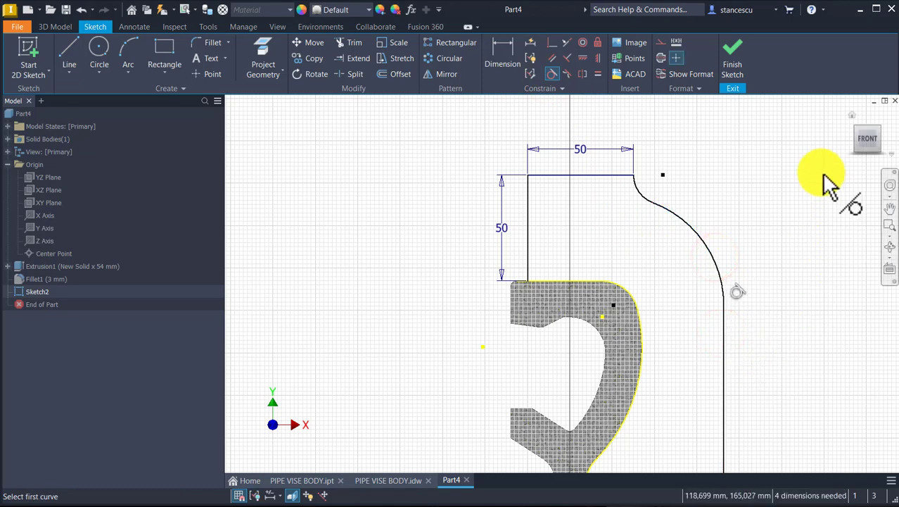
- Dimension the small concave arc's radius as 21 mm and the large rear arc's radius as 73 mm
left_click(513, 47)
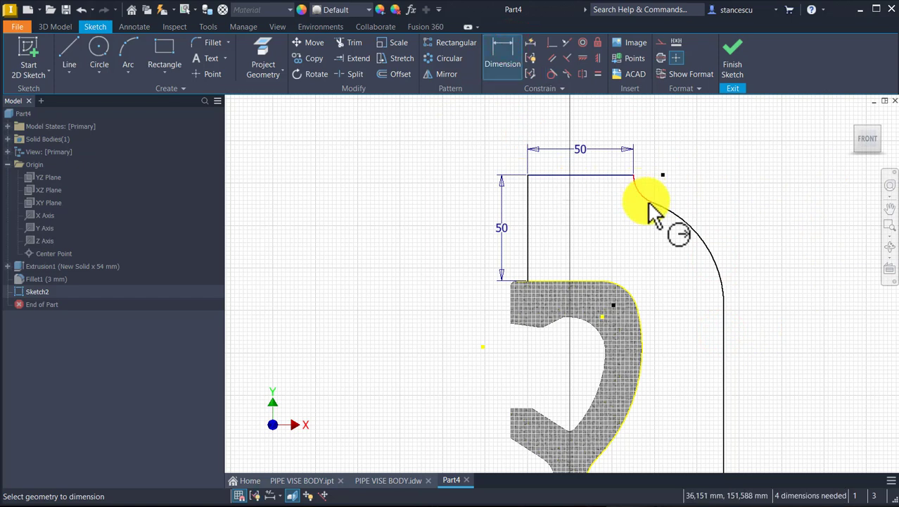
left_click(649, 204)
left_click(628, 217)
type("21")
key("Return")
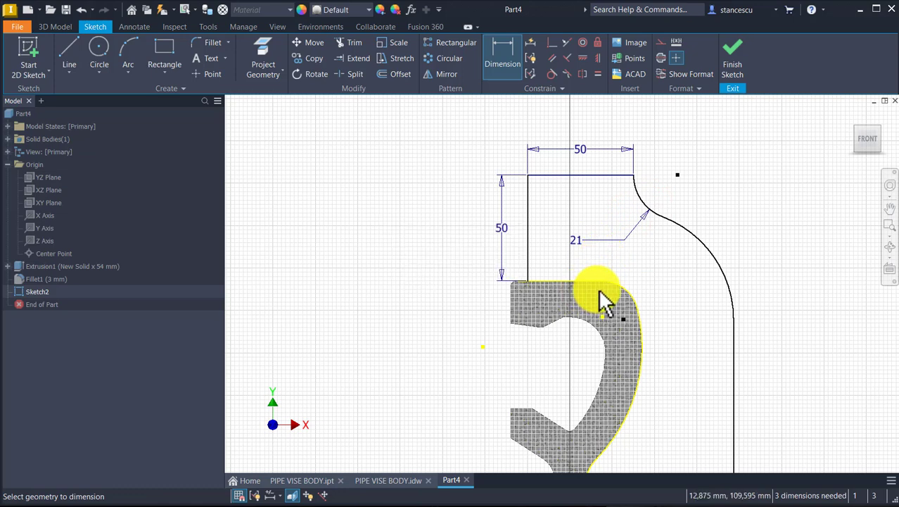
left_click(727, 271)
left_click(753, 238)
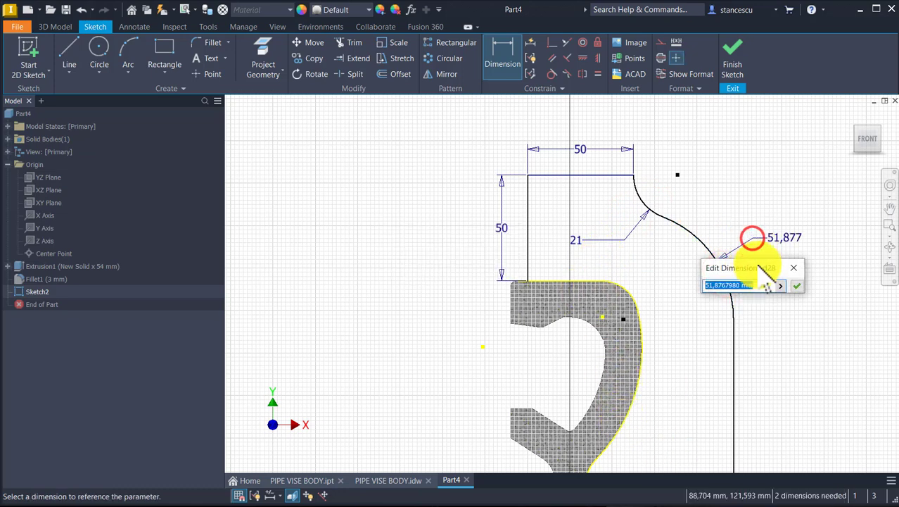
type("73")
key("Return")
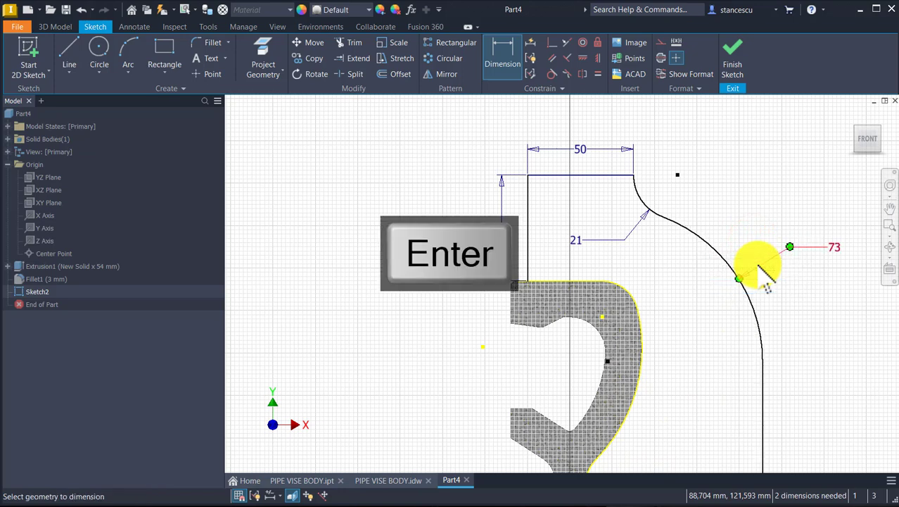
- Dimension the housing's front vertical line 3 mm from the upper jaw's front edge
scroll(418, 258, "up", 3)
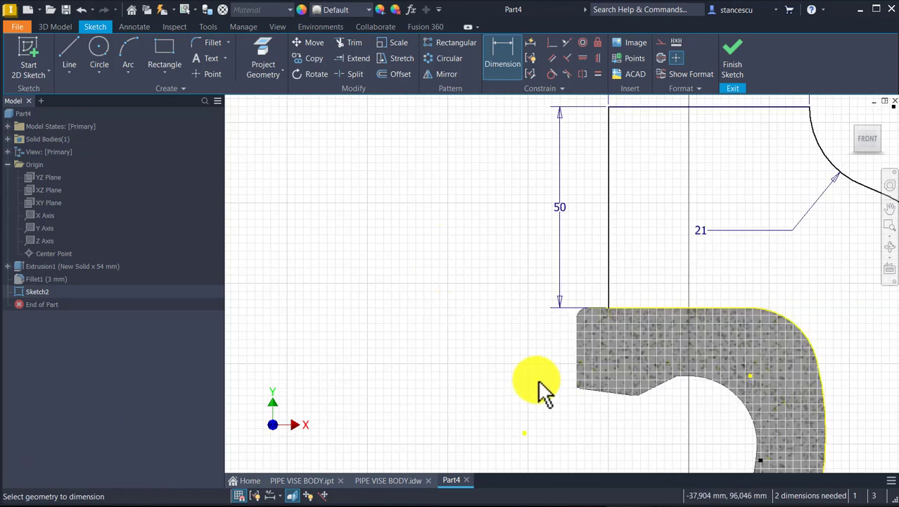
left_click(578, 330)
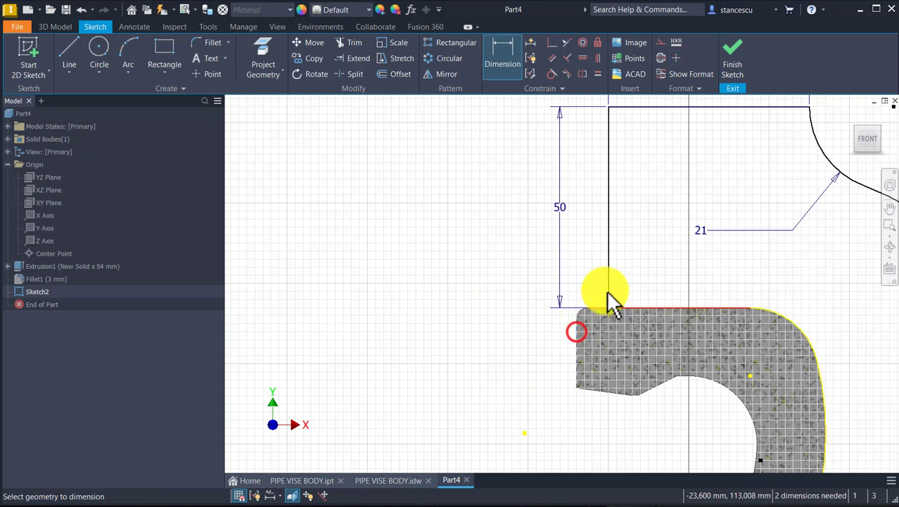
left_click(610, 248)
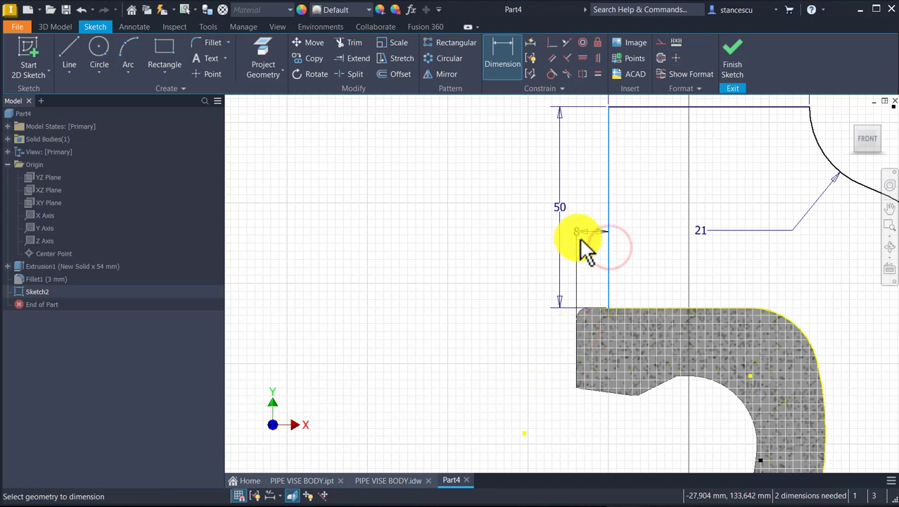
left_click(585, 243)
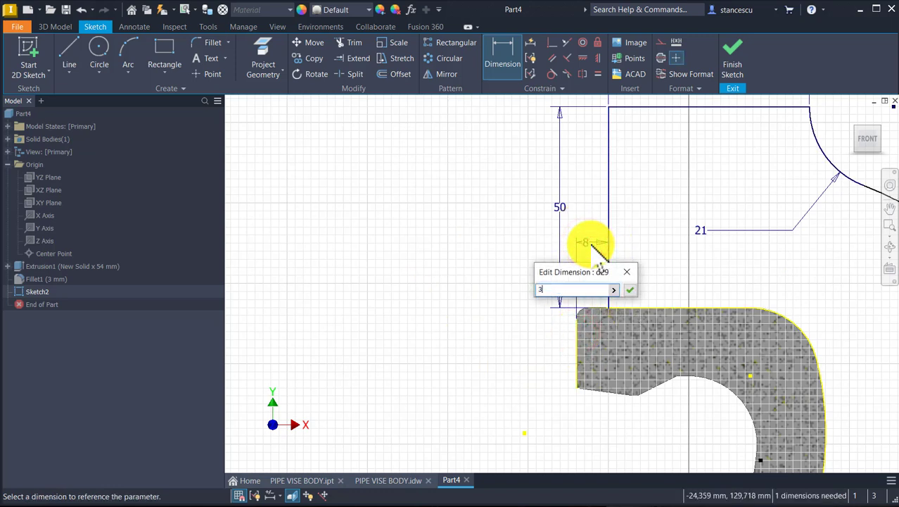
type("3")
key("Return")
- Dimension the rear vertical line 102 mm from the upper jaw's front edge and finish the sketch
middle_click_drag(779, 248, 685, 116)
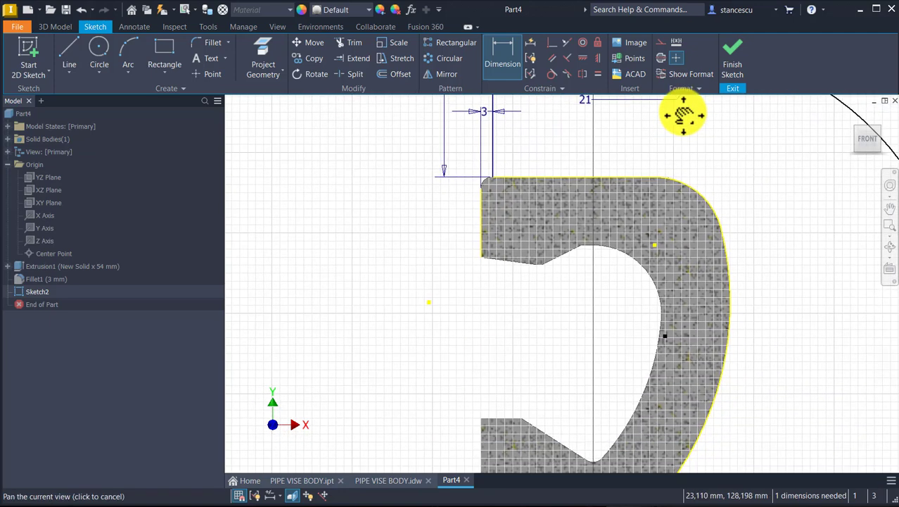
scroll(696, 216, "down", 3)
middle_click_drag(687, 280, 521, 361)
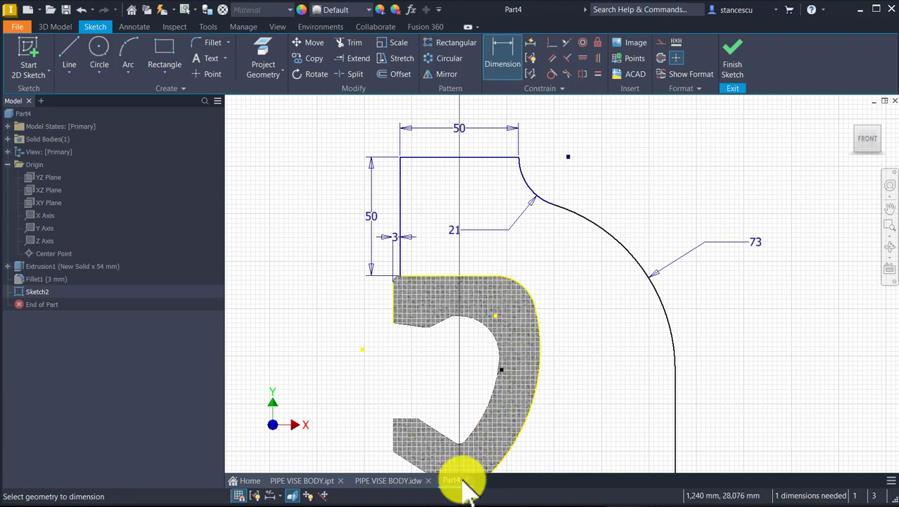
left_click(392, 292)
left_click(670, 420)
left_click(583, 404)
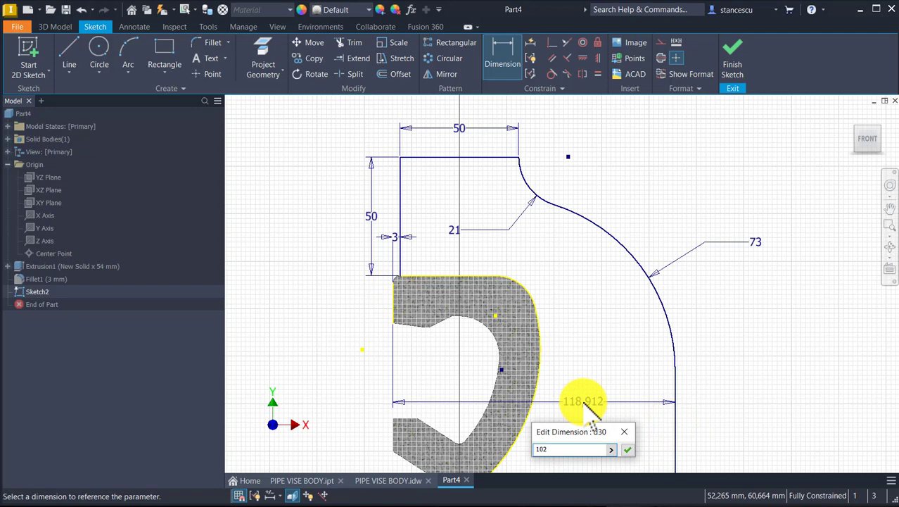
key("Return")
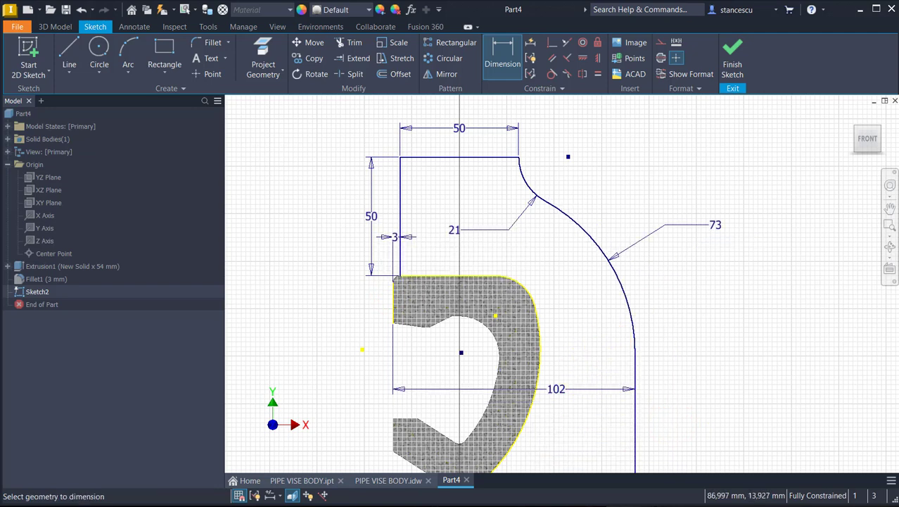
left_click(735, 53)
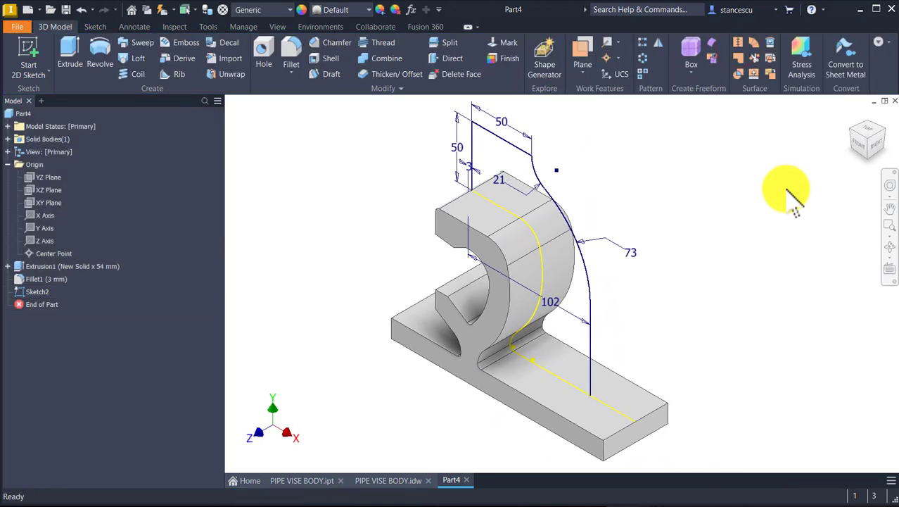
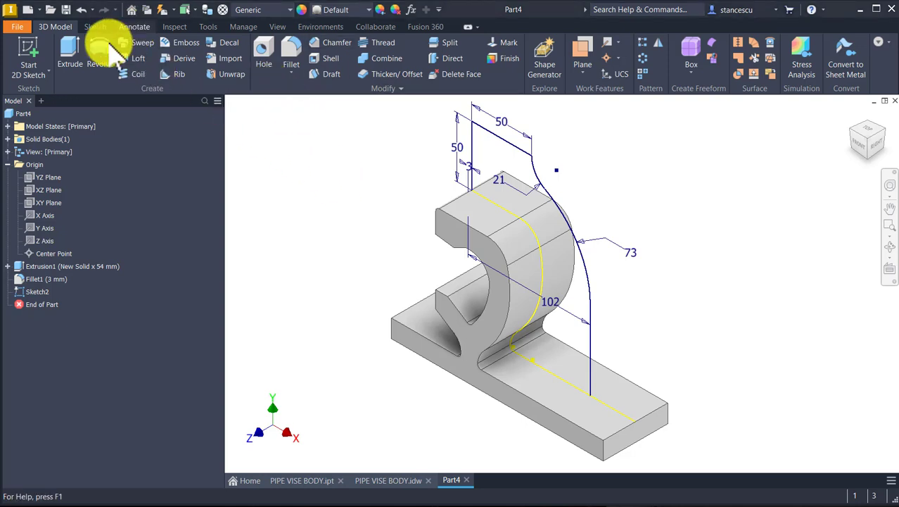
- Extrude the housing profile 47 mm symmetrically about the sketch plane, joined to the body
left_click(75, 49)
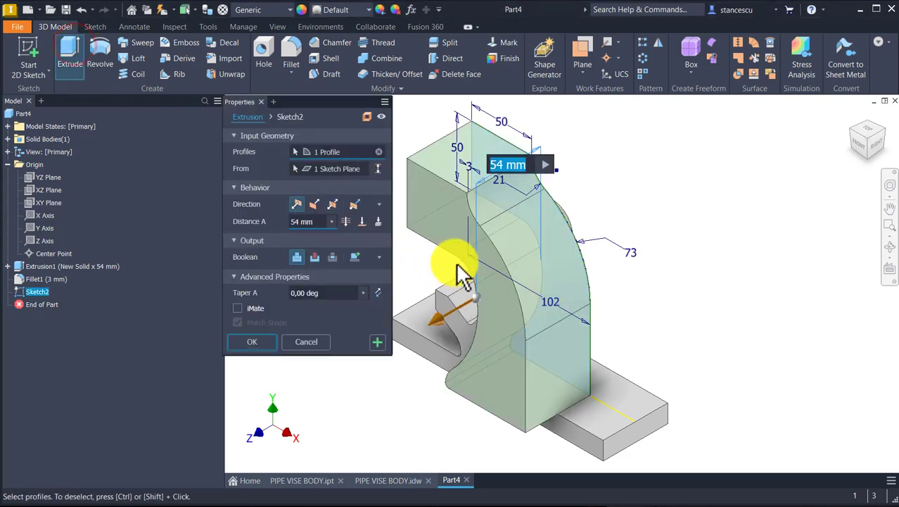
left_click(333, 206)
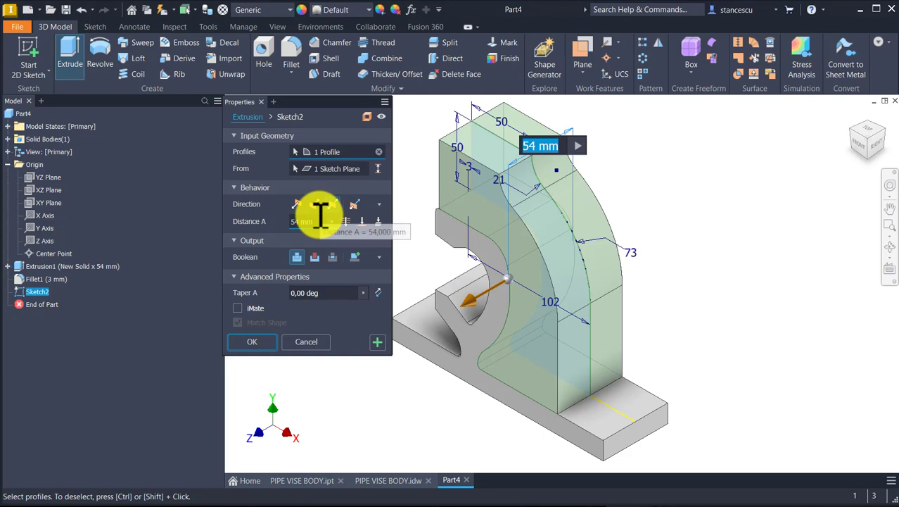
left_click(317, 222)
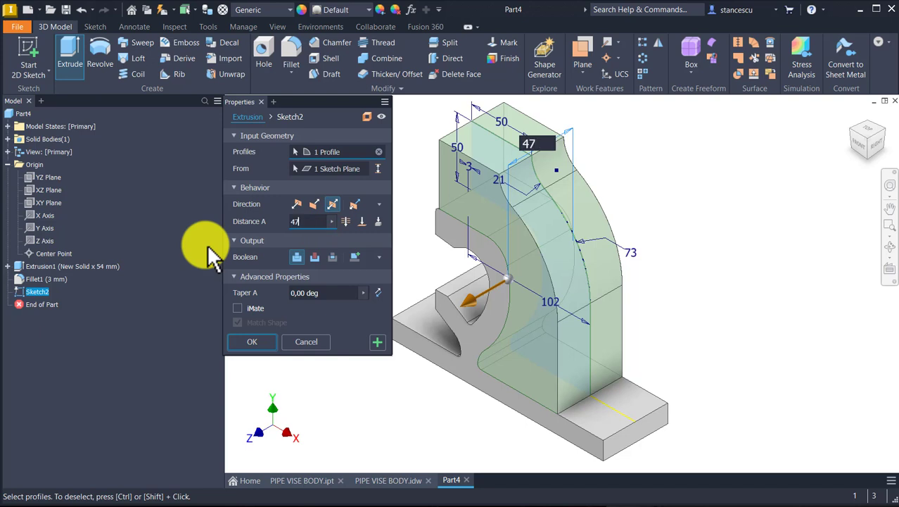
left_click(254, 339)
- Examine the support under the lower jaw in the PIPE VISE BODY drawing and the finished reference model, including its 18 mm location dimension
middle_click_drag(525, 251, 403, 461, "shift")
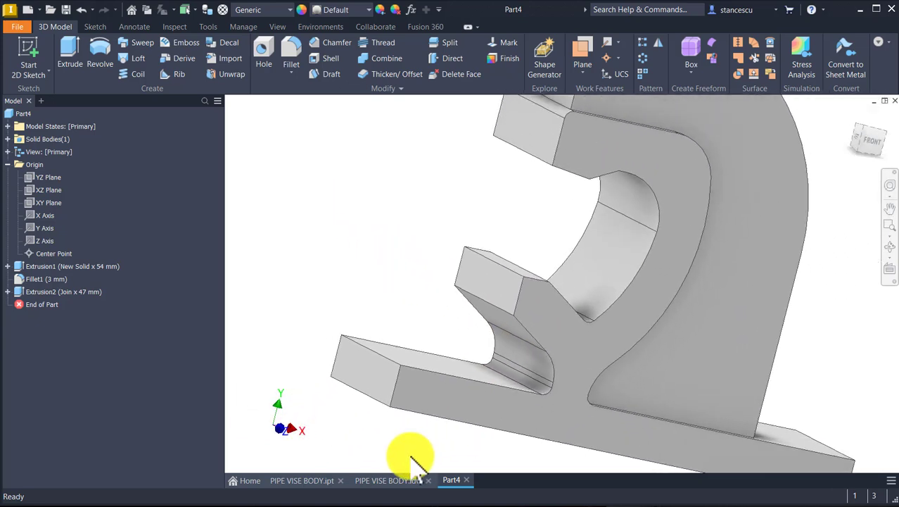
left_click(386, 481)
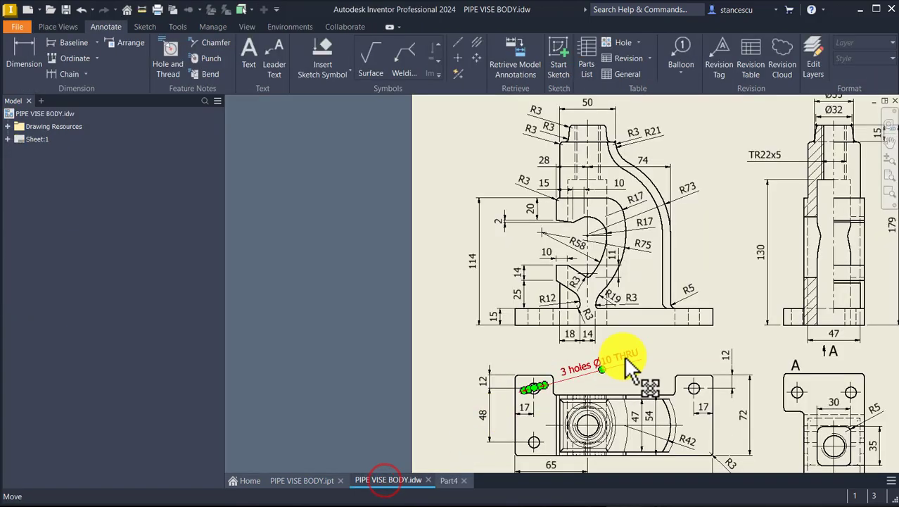
left_click_drag(765, 316, 774, 271)
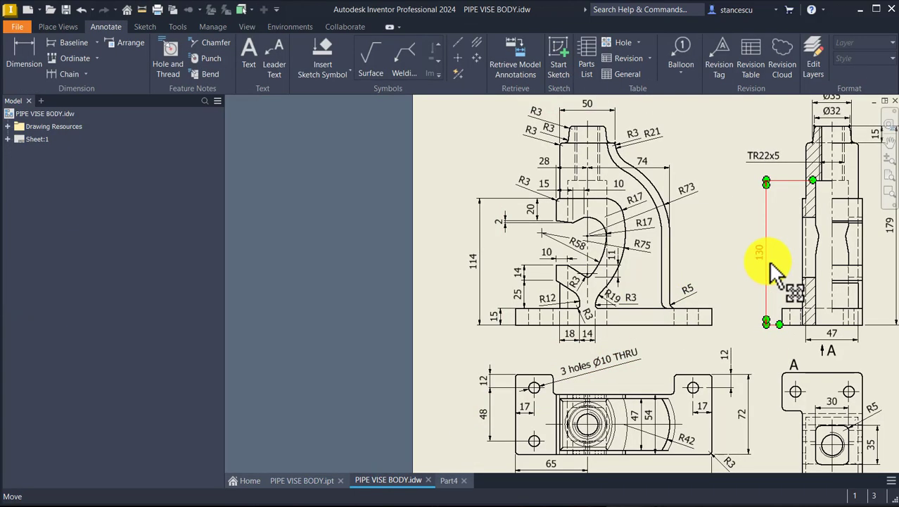
key("Num_Lock")
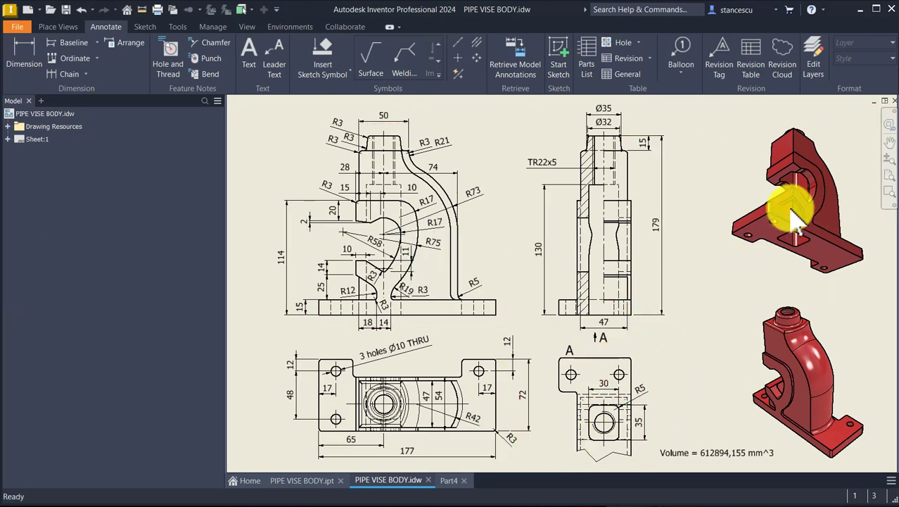
left_click(314, 478)
mouse_move(723, 285)
middle_mouse_down("shift")
mouse_move(718, 240)
mouse_move(538, 345)
mouse_move(504, 386)
mouse_move(494, 356)
middle_mouse_up("shift")
scroll(494, 355, "up", 4)
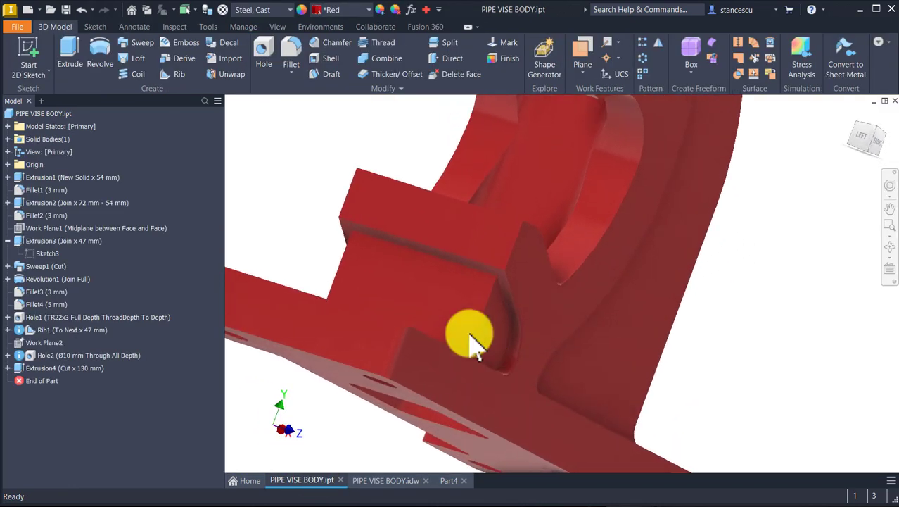
middle_click_drag(423, 317, 397, 490, "shift")
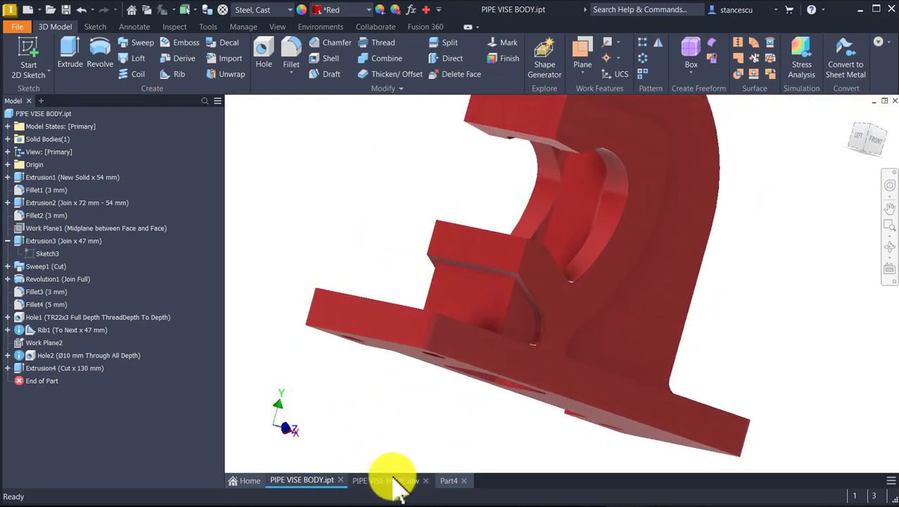
left_click(393, 480)
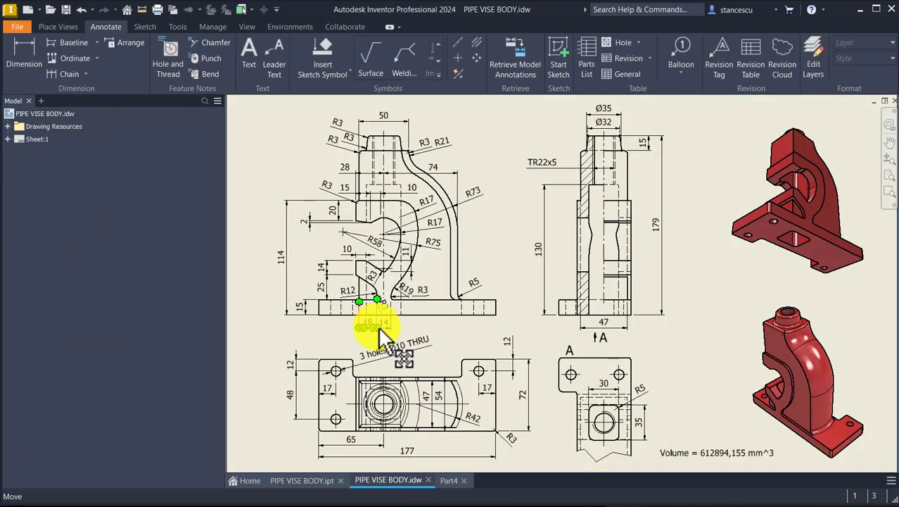
scroll(363, 326, "up", 3)
left_click_drag(373, 310, 373, 311)
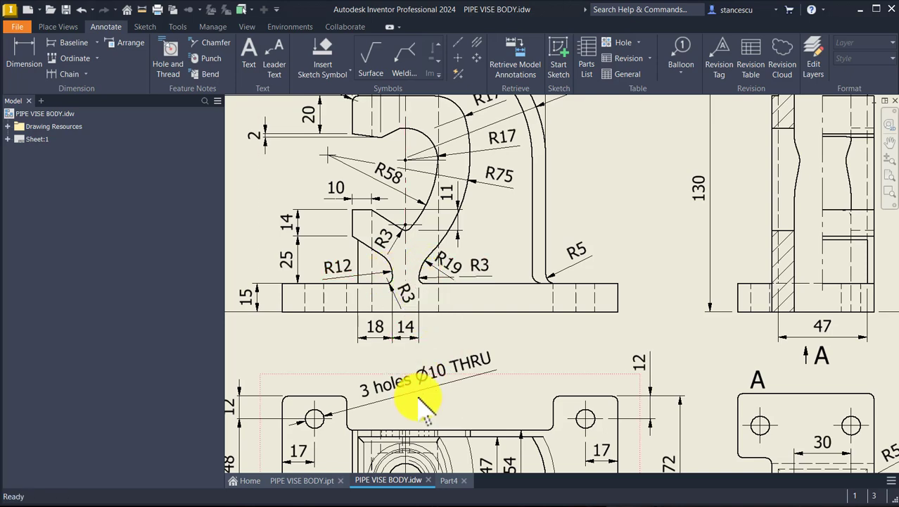
- Return to Part4, start a new sketch on the origin's XY Plane and slice the body's display at the sketch plane
left_click(451, 481)
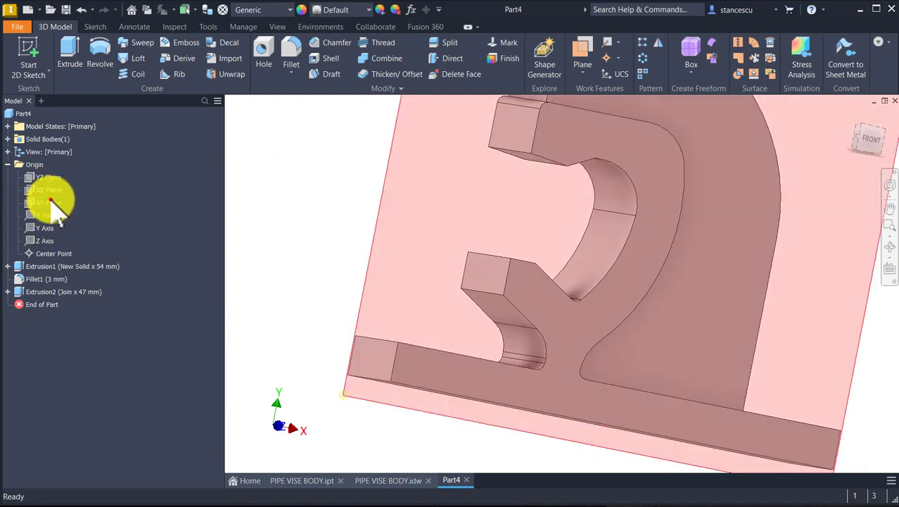
left_click(50, 202)
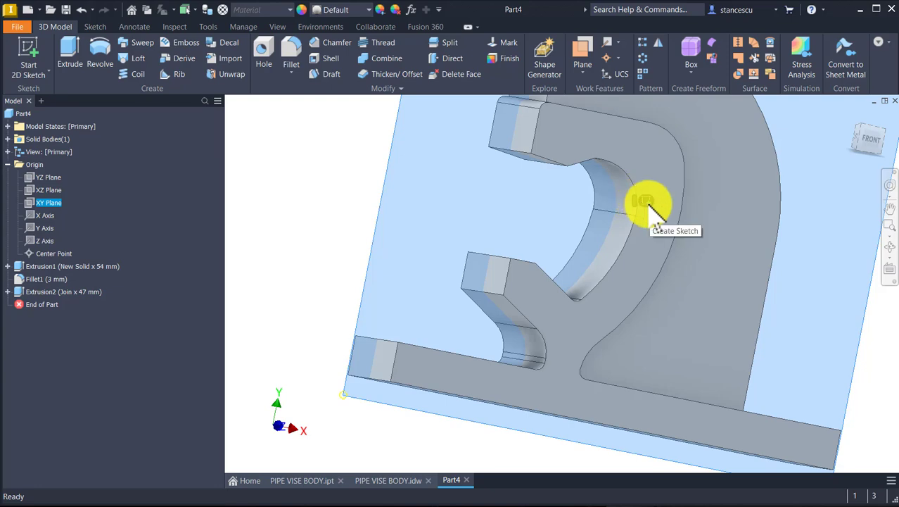
key("s")
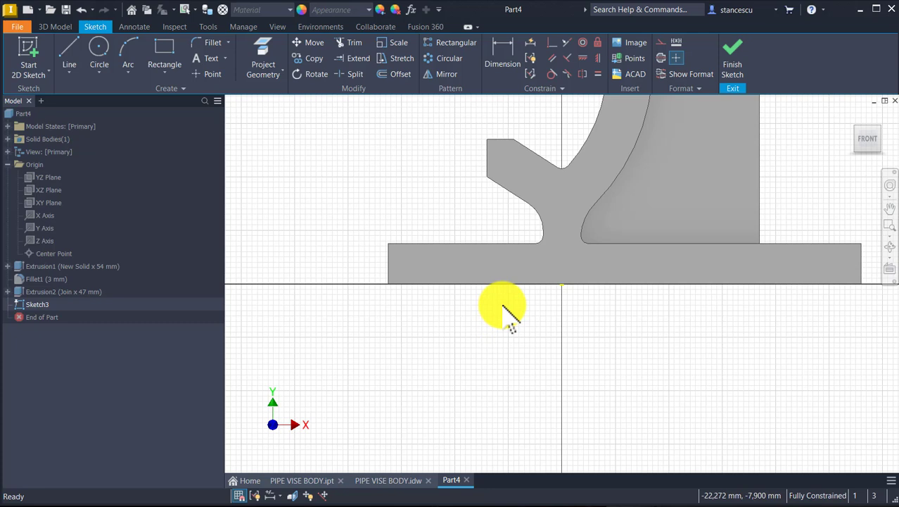
key("F7")
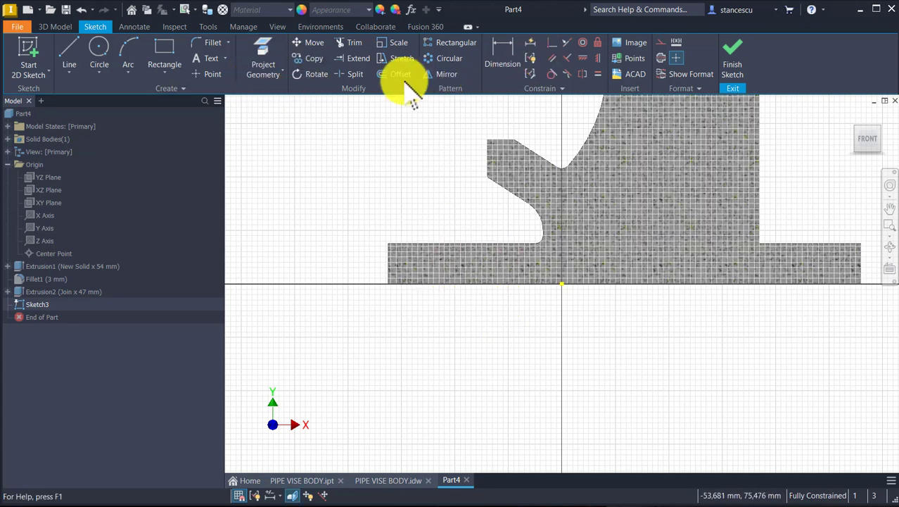
- Project the lower jaw's sloped underside edge and the base's front upper edge into the sketch and convert both to construction lines
left_click(262, 50)
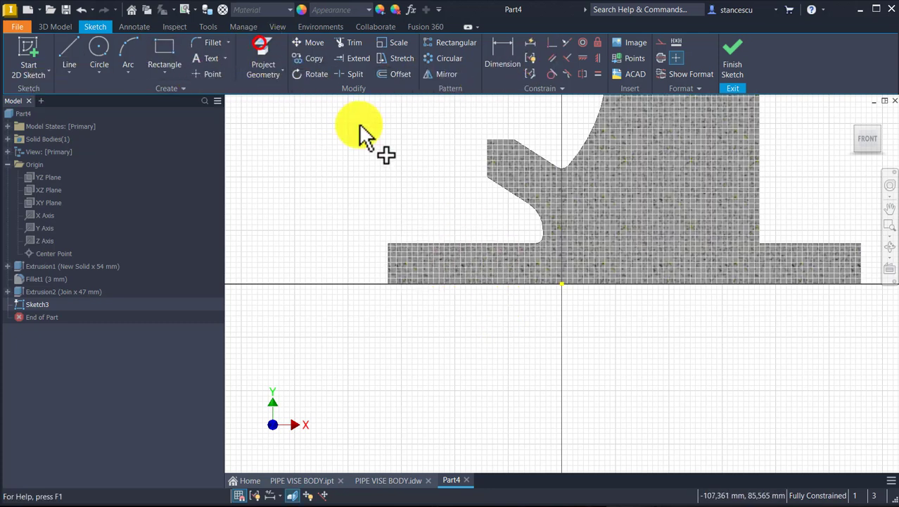
left_click(504, 186)
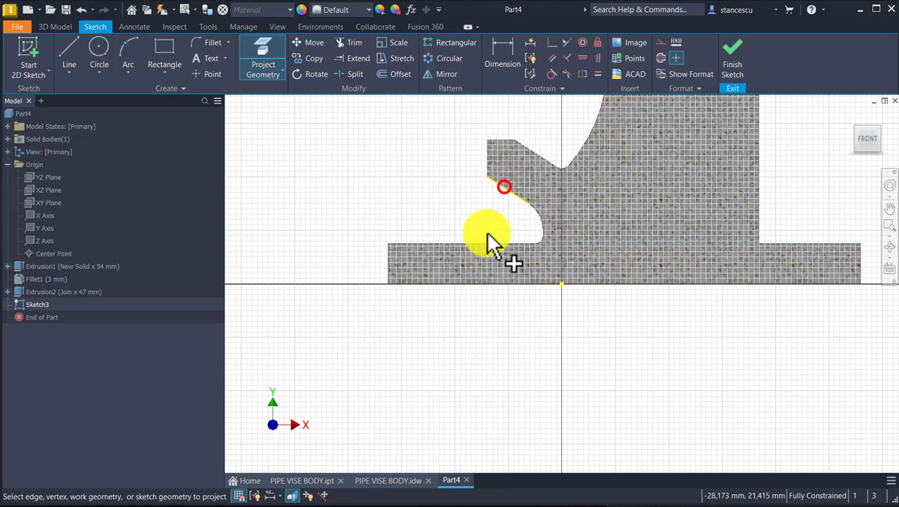
left_click(485, 239)
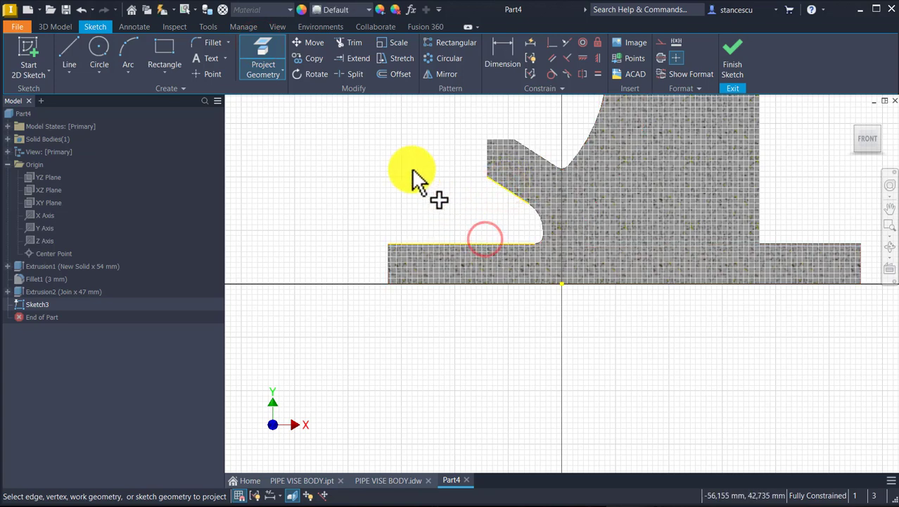
key("Escape")
left_click_drag(319, 141, 579, 269)
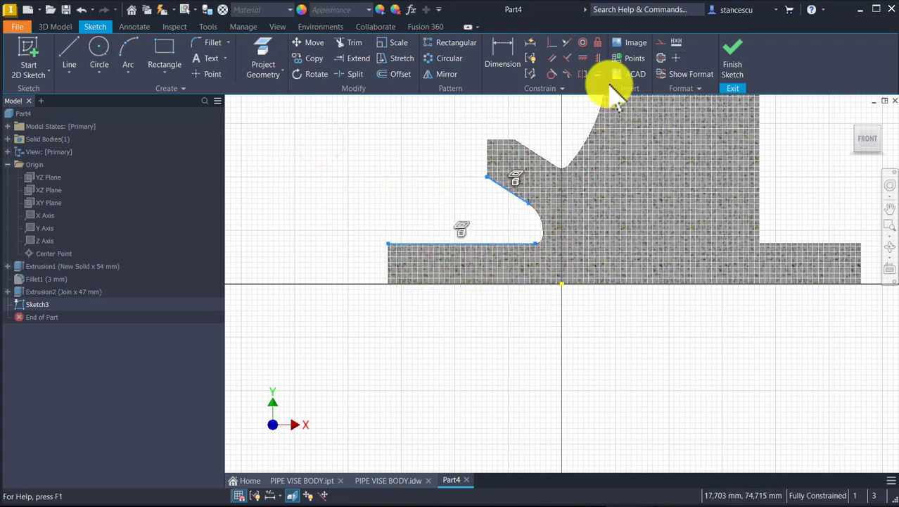
left_click(660, 41)
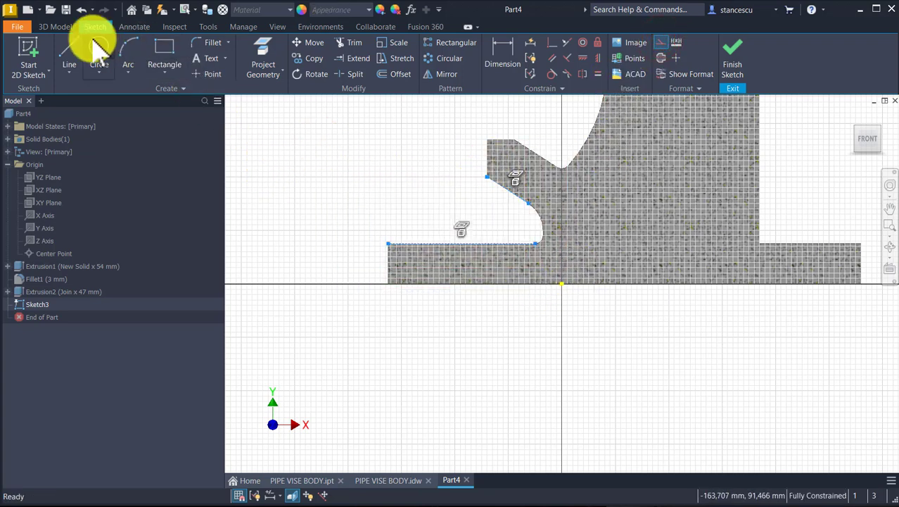
- Draw a vertical line about 23 mm long from the lower jaw's projected sloped edge down to the base's projected upper edge
left_click(69, 55)
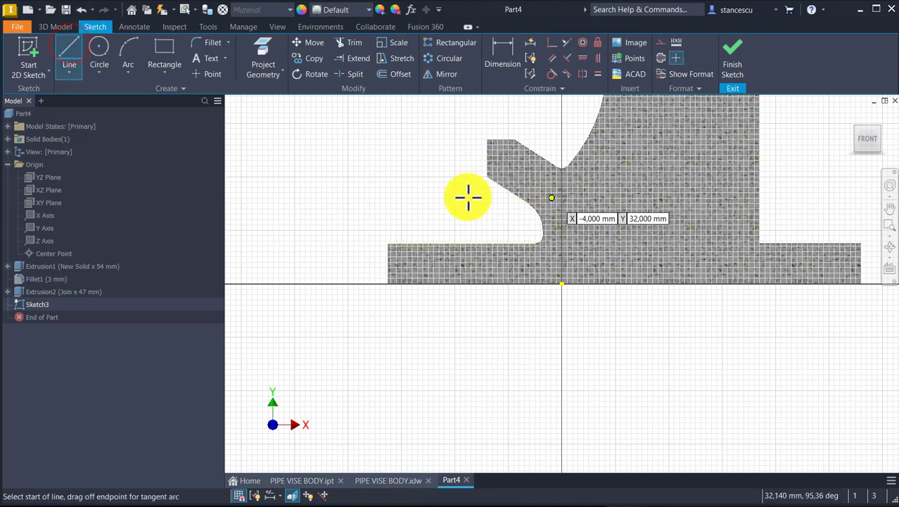
scroll(468, 191, "up", 2)
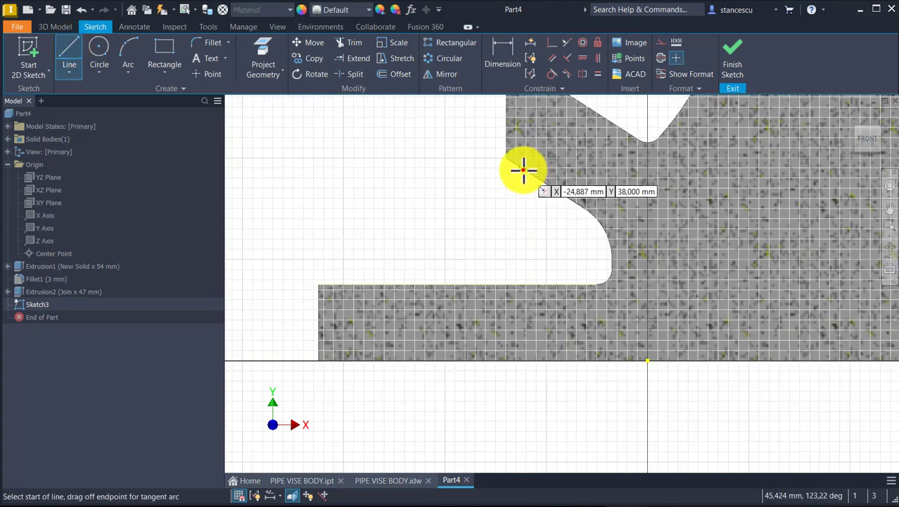
left_click(521, 168)
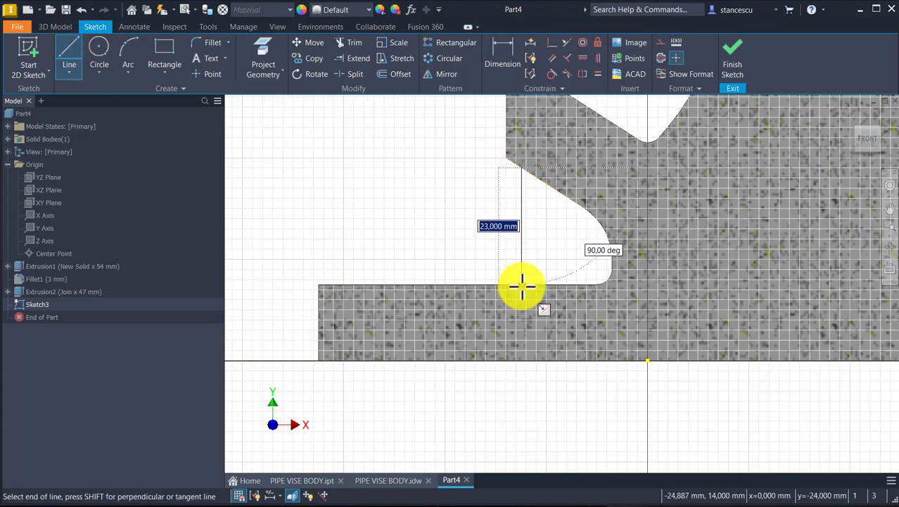
left_click(522, 285)
key("Escape")
- Start a dimension from the support's vertical line to locate it in the gap under the lower jaw
left_click(504, 61)
left_click(520, 242)
scroll(653, 293, "down", 4)
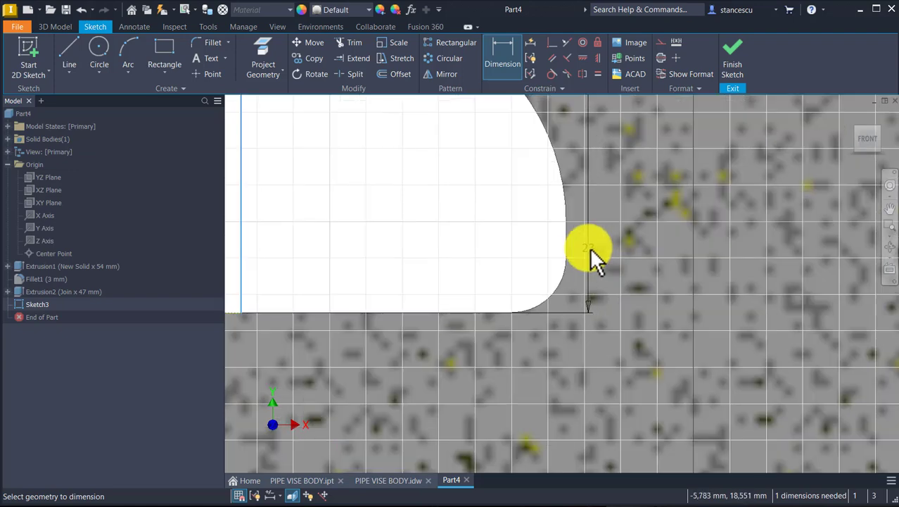
- Dimension the horizontal distance between the vertical sketch line and the notch's rounded inner end as 18 mm and finish the sketch
scroll(567, 316, "up", 4)
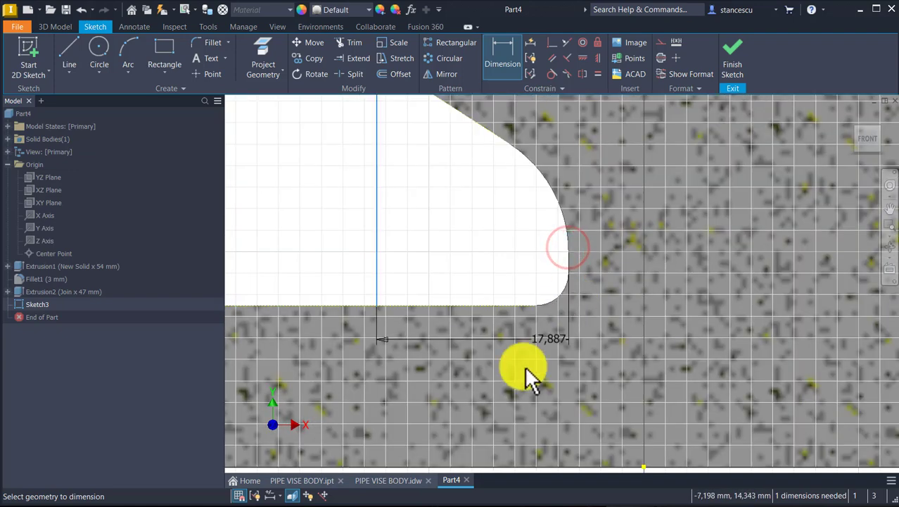
middle_click_drag(497, 398, 515, 262)
left_click(487, 385)
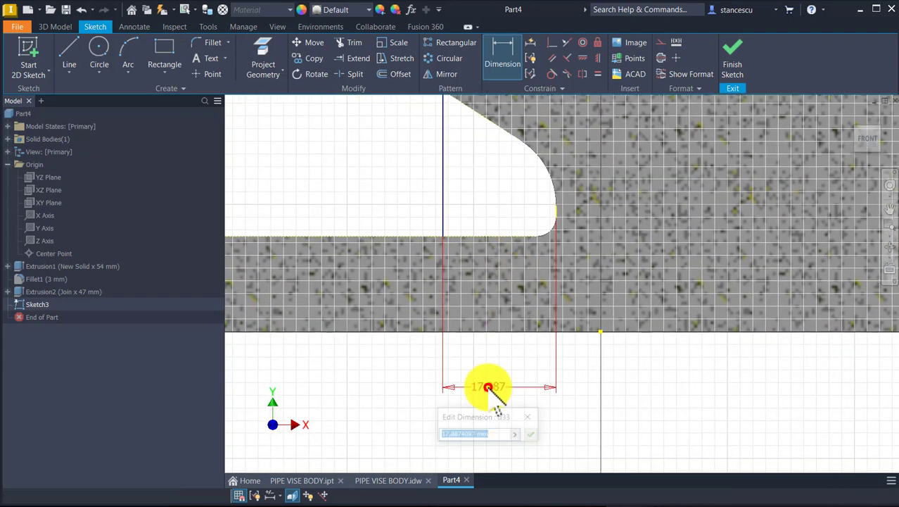
type("18")
key("Return")
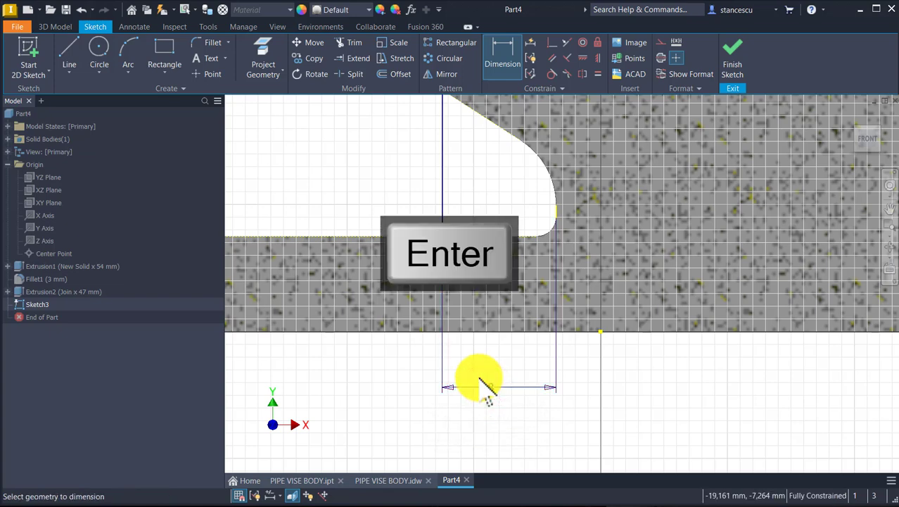
left_click(732, 67)
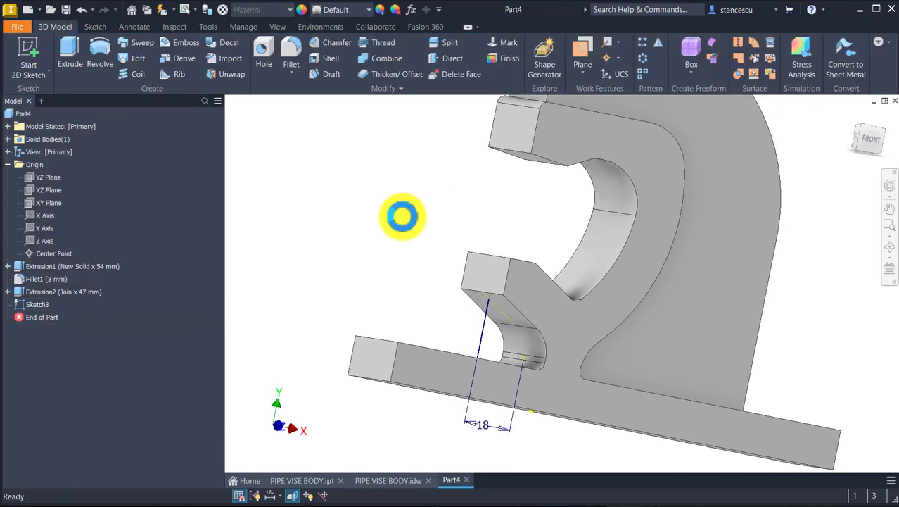
- Consult the PIPE VISE BODY.idw drawing for the rib width, and start a rib parallel to the sketch plane from Part4's vertical sketch line
left_click(395, 480)
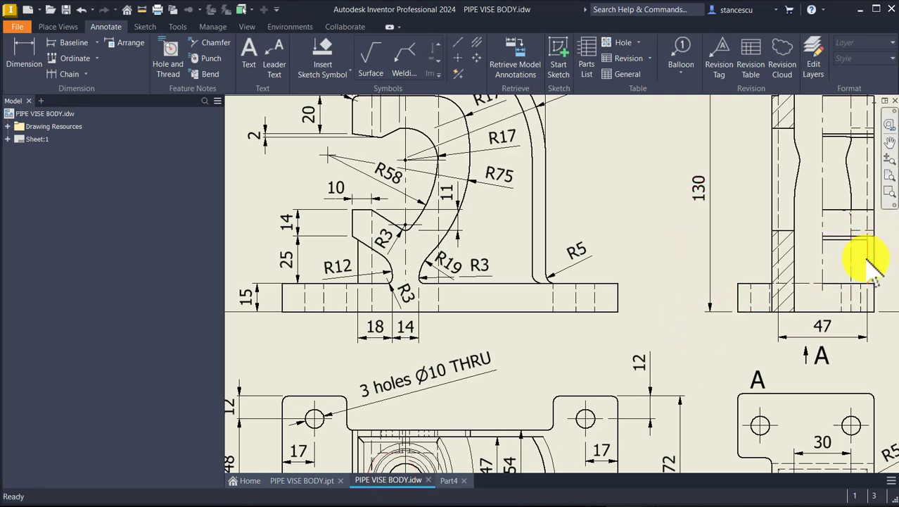
left_click(829, 337)
middle_click_drag(817, 338, 839, 239)
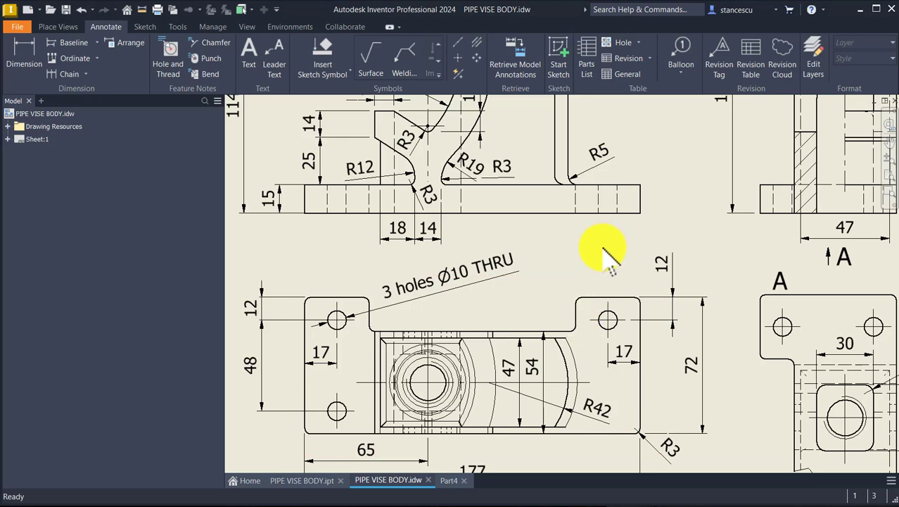
left_click(449, 480)
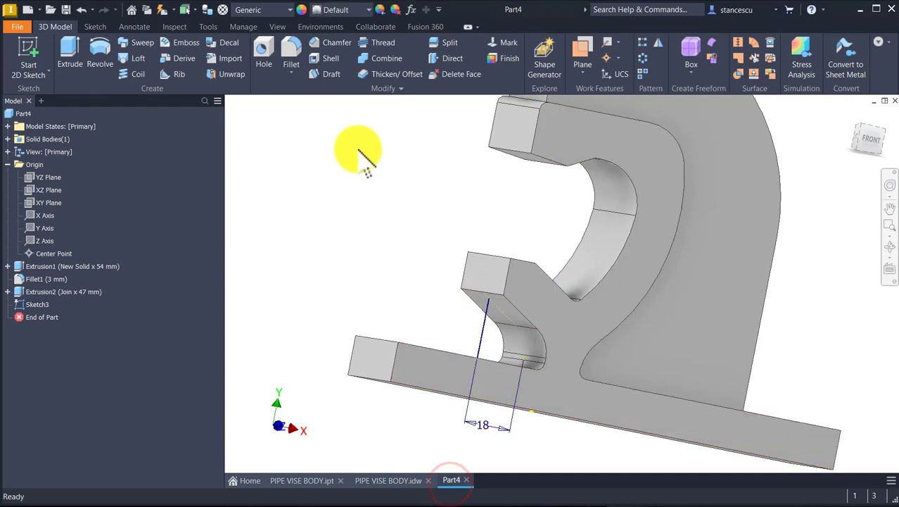
left_click(175, 75)
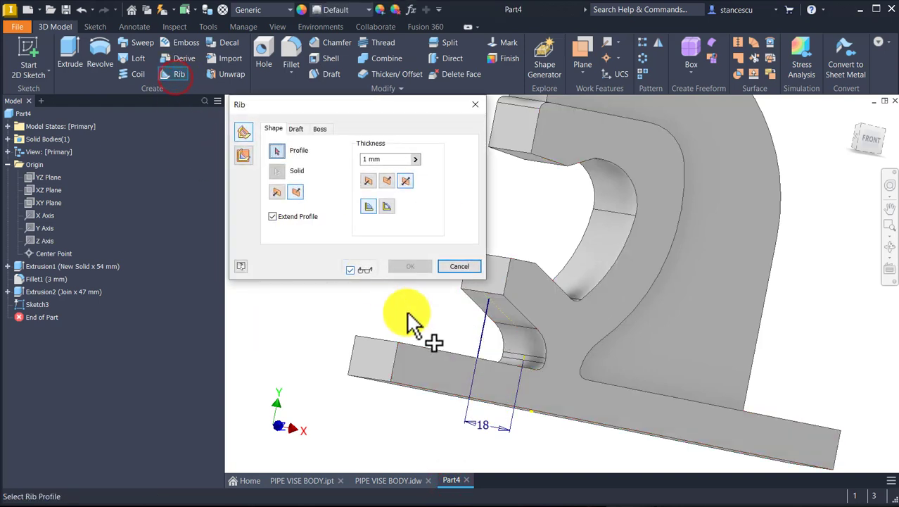
left_click(483, 342)
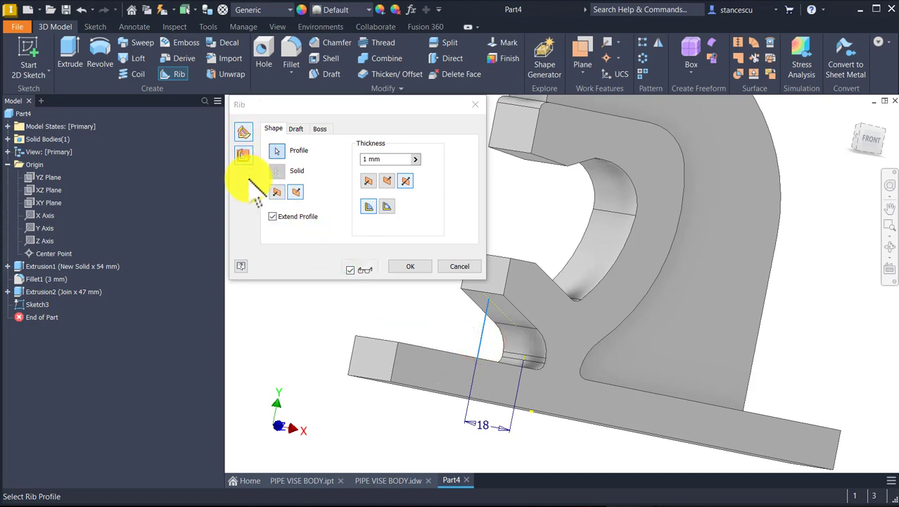
left_click(243, 156)
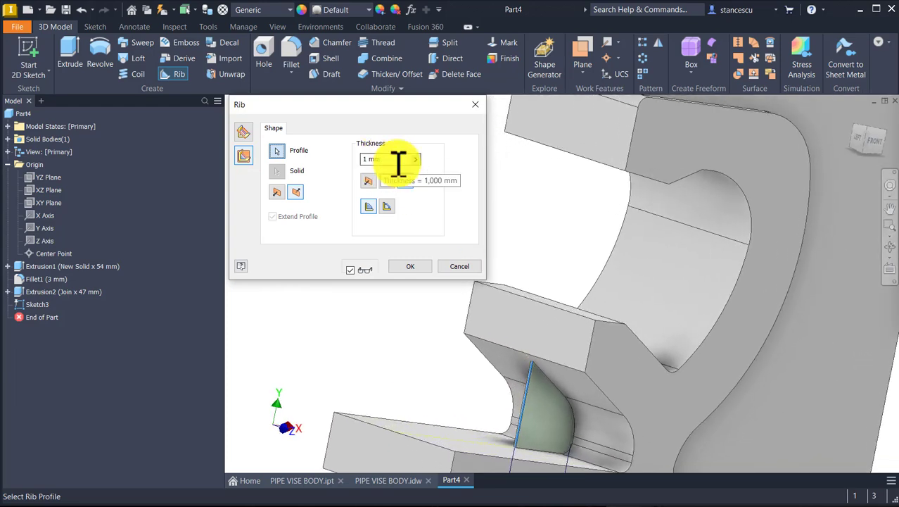
- Set the rib's thickness to 47 mm, create it under the lower jaw, and return the part to its home view
left_click(388, 159)
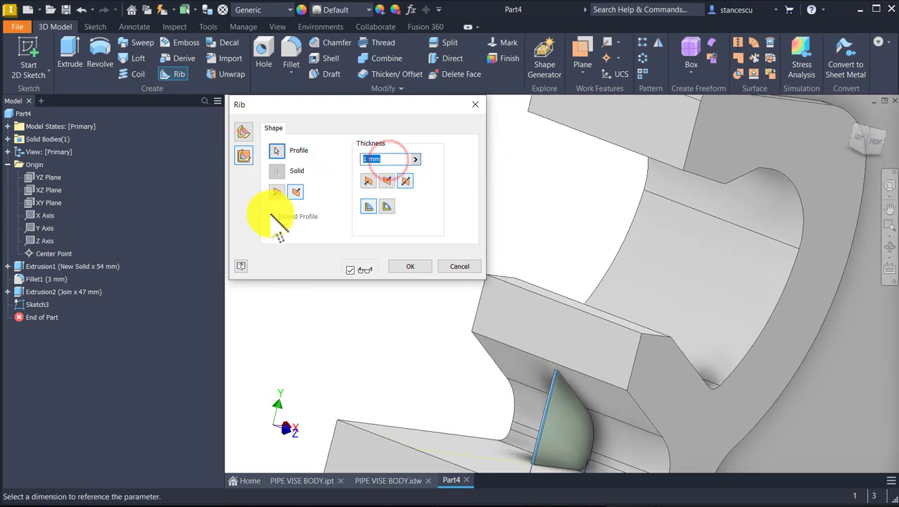
type("4")
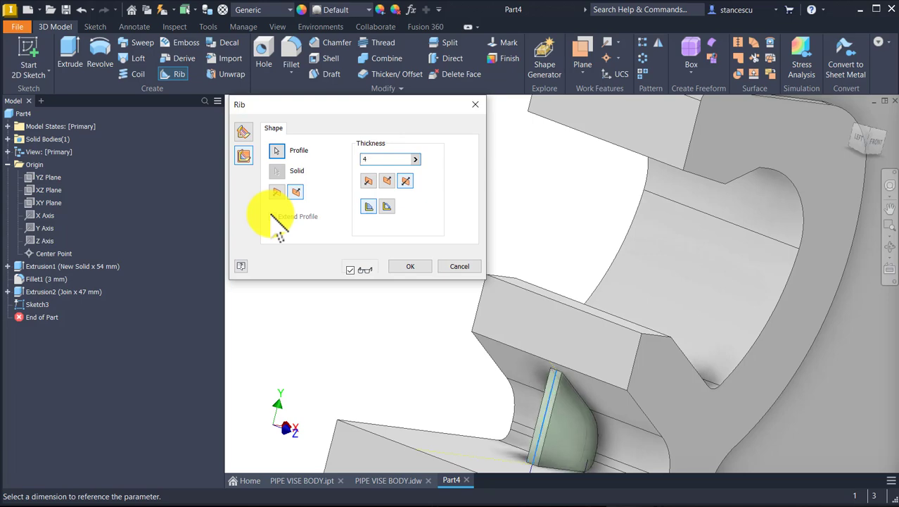
type("7")
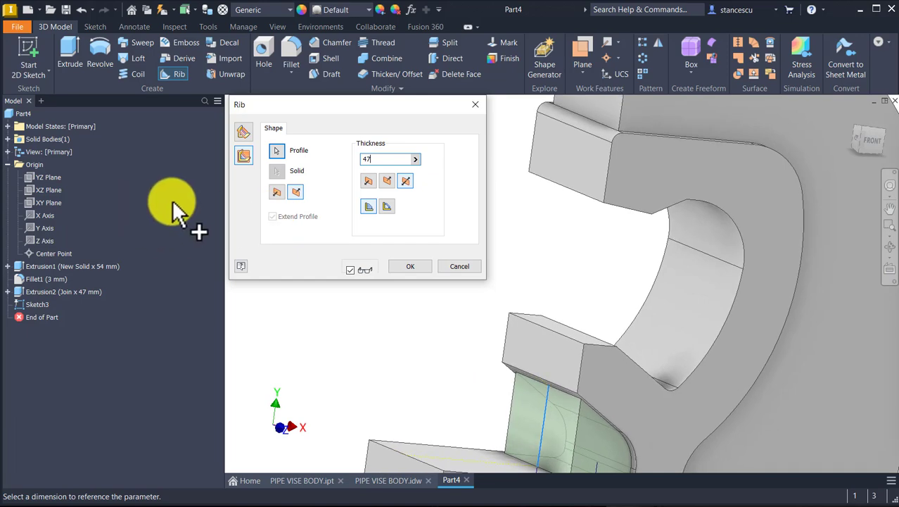
left_click(398, 266)
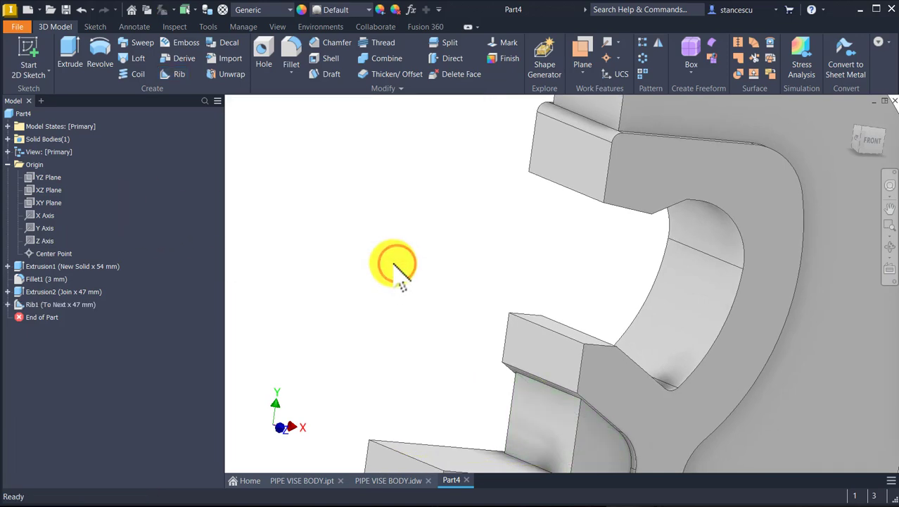
key("Num_Lock")
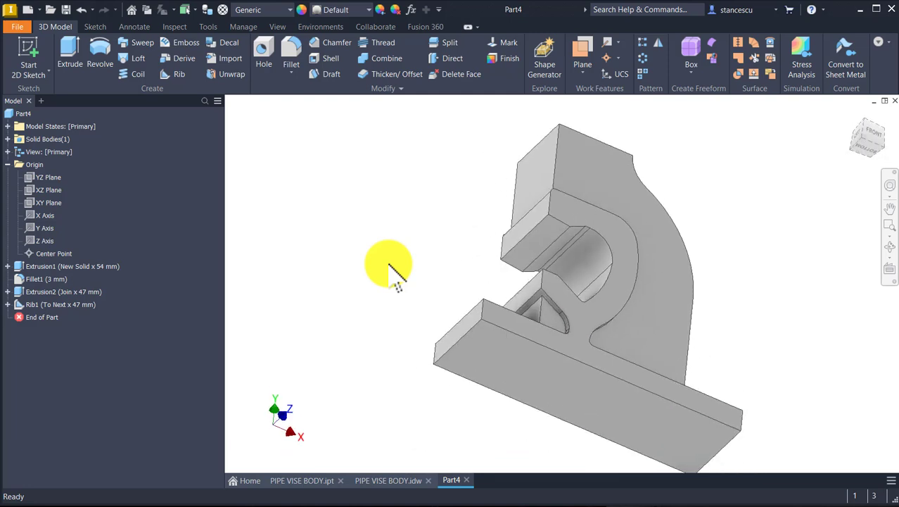
key("F6")
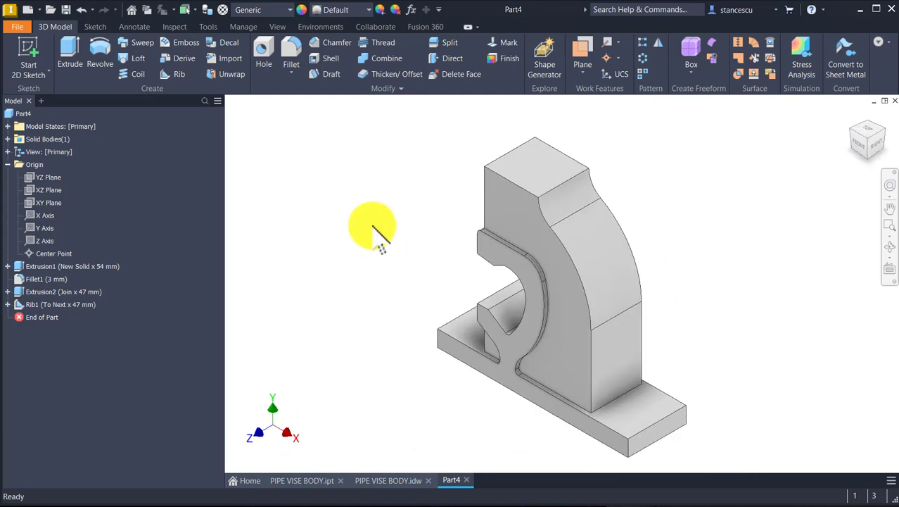
left_click(726, 178)
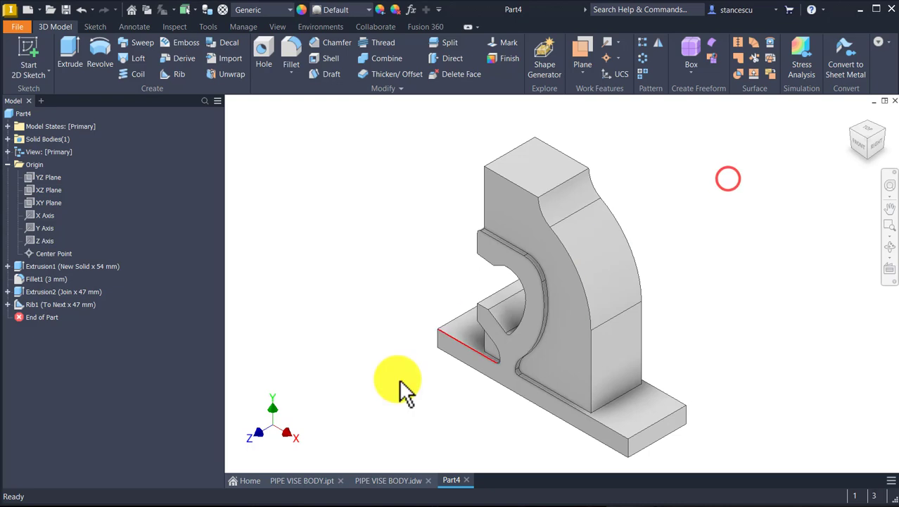
- Examine the rounded rear body on the finished PIPE VISE BODY.ipt model and its R42, 74 and R73 dimensions on the PIPE VISE BODY.idw drawing
left_click(313, 481)
middle_click_drag(760, 217, 517, 333, "shift")
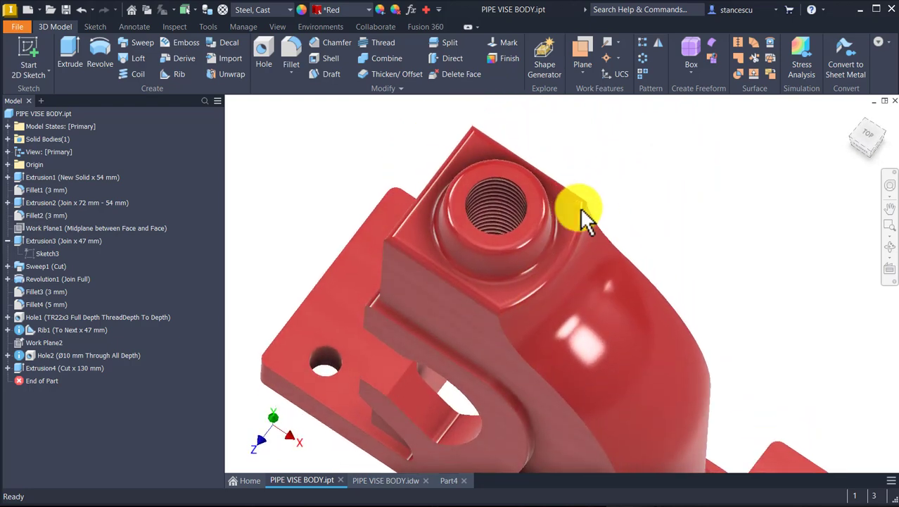
middle_click_drag(454, 332, 727, 249, "shift")
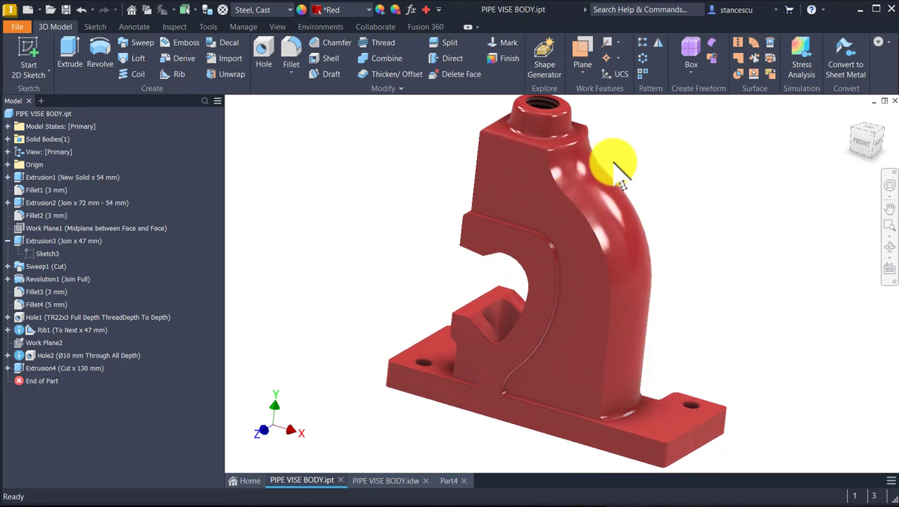
middle_click_drag(630, 163, 711, 226, "shift")
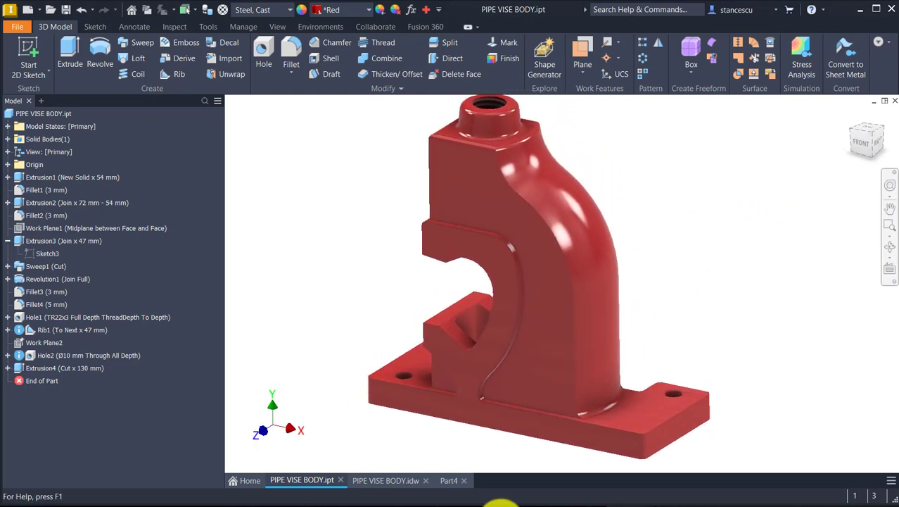
key("F6")
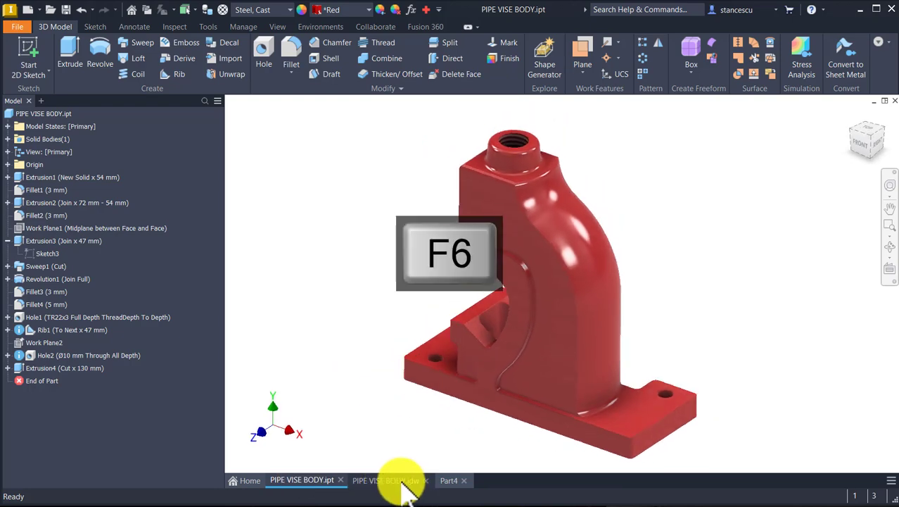
left_click(399, 480)
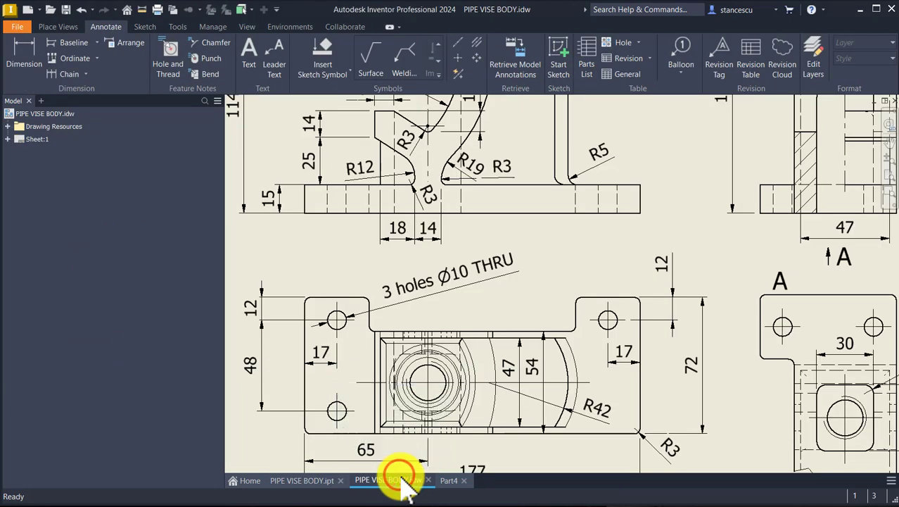
middle_click_drag(641, 218, 645, 221)
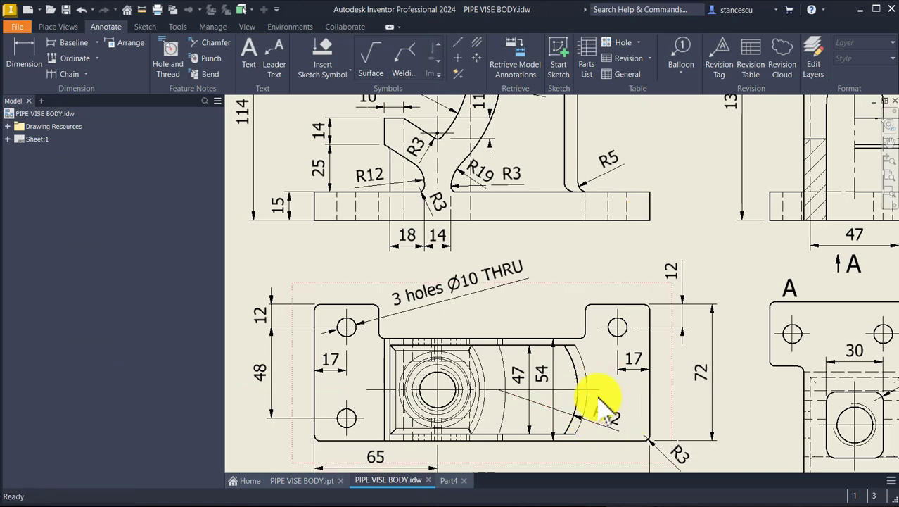
middle_click_drag(611, 176, 613, 330)
middle_click_drag(573, 105, 569, 211)
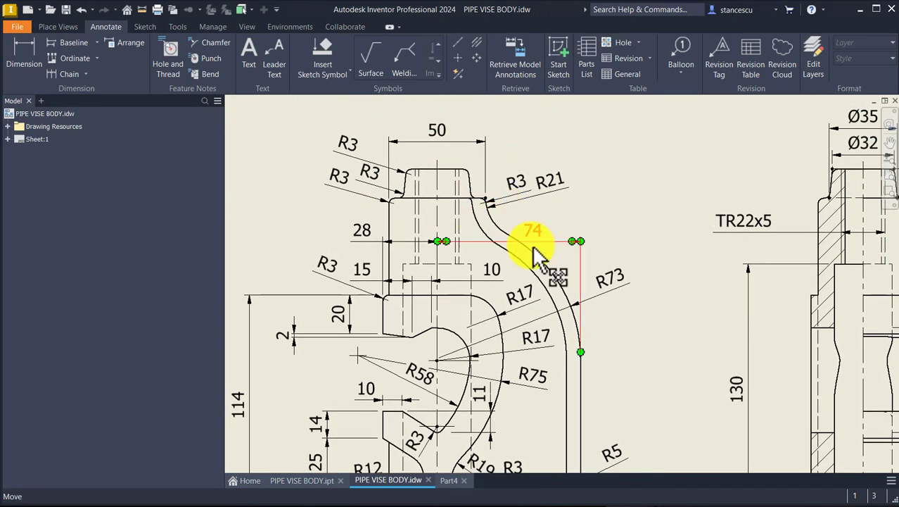
scroll(563, 282, "down", 4)
scroll(620, 309, "down", 3)
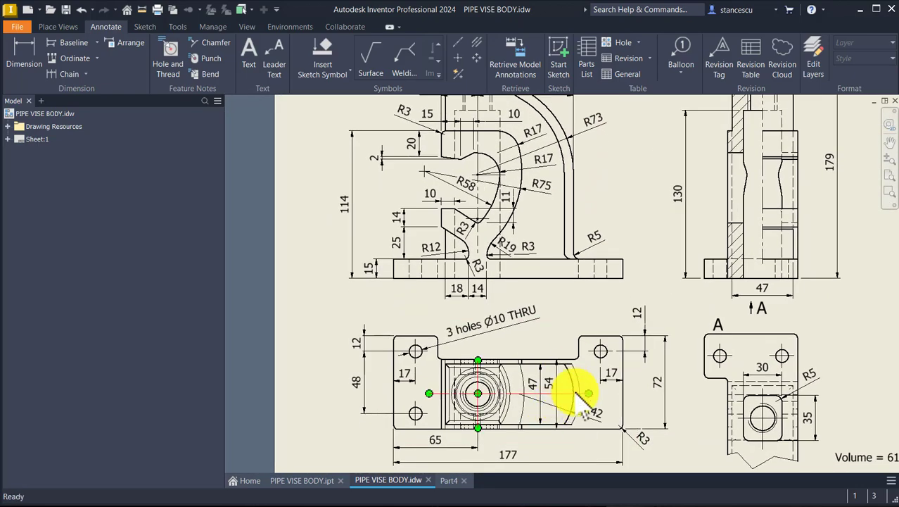
- Return to Part4 and start a new sketch on the flat top face of the upright body
left_click(458, 480)
middle_click_drag(558, 279, 412, 242, "shift")
left_click(509, 244)
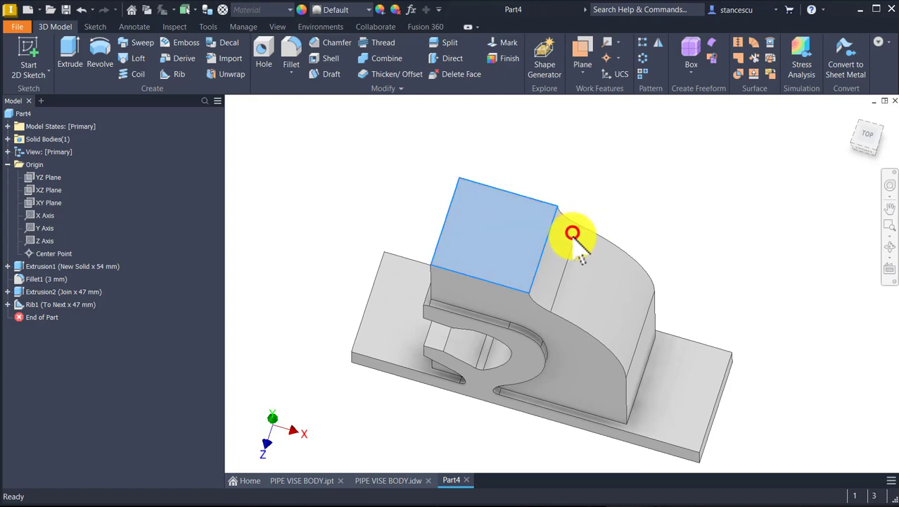
left_click(572, 234)
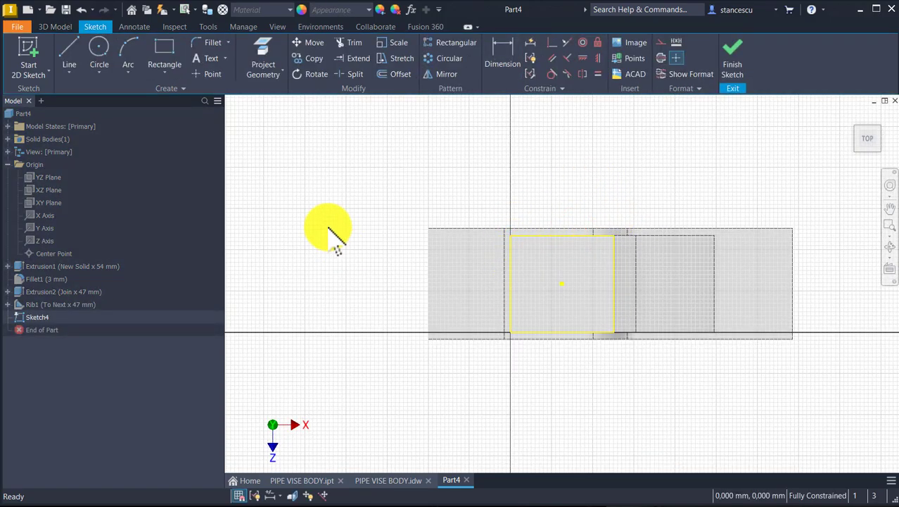
- Draw a three-point arc between the top face's two long edges, bulging out to the edge on the curved rear side
left_click(126, 45)
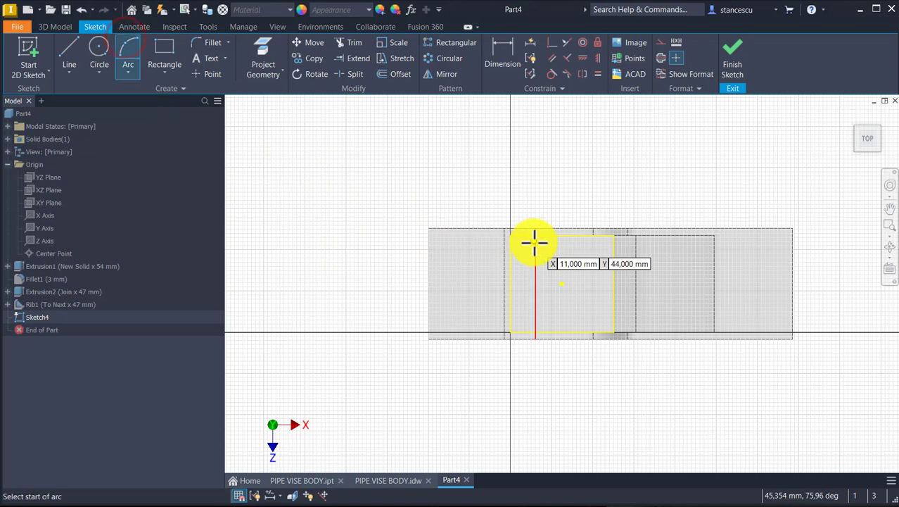
left_click(580, 237)
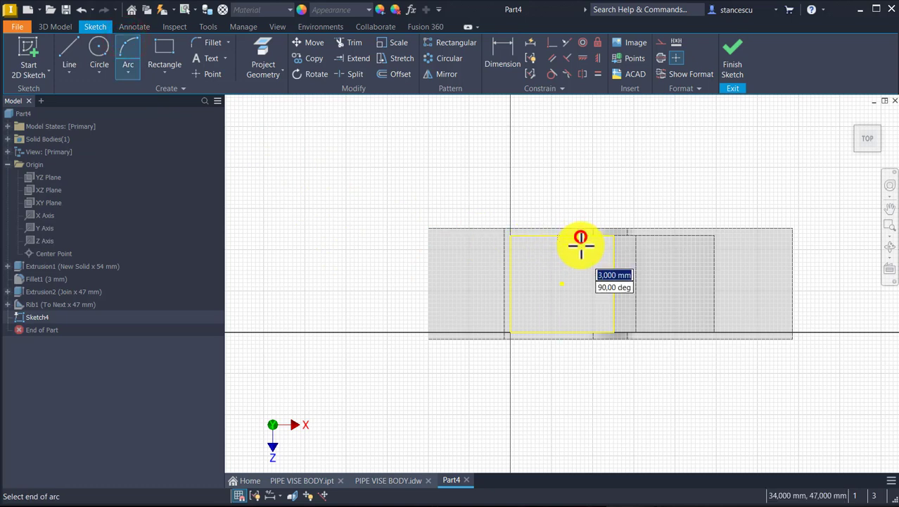
left_click(570, 330)
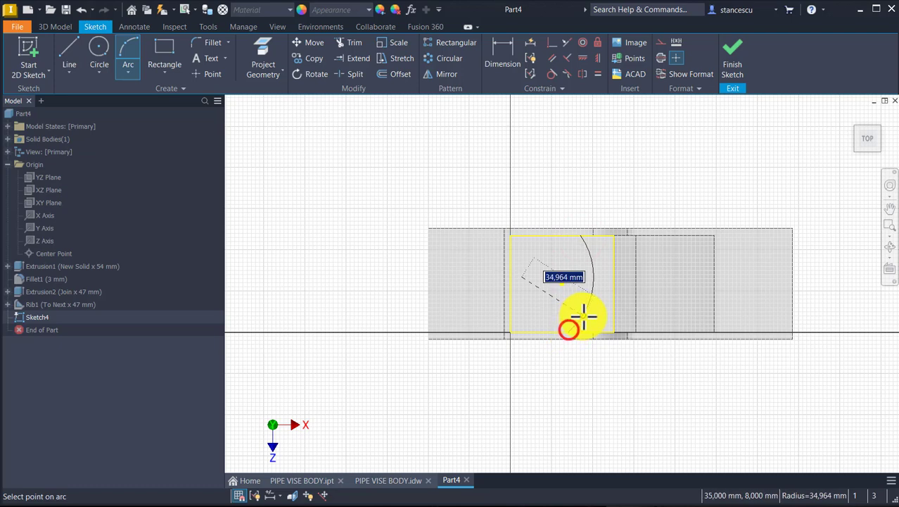
left_click(613, 283)
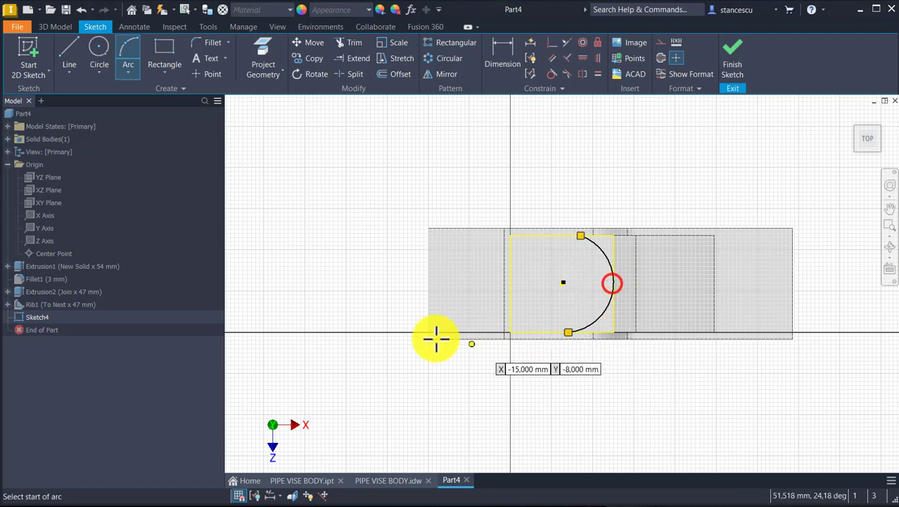
- Constrain the arc's two endpoints to be vertically aligned
left_click(598, 57)
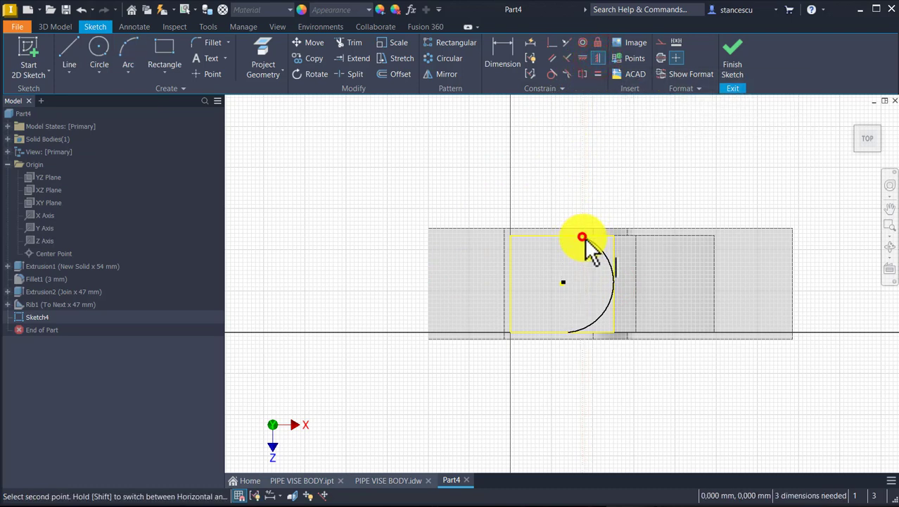
left_click(583, 326)
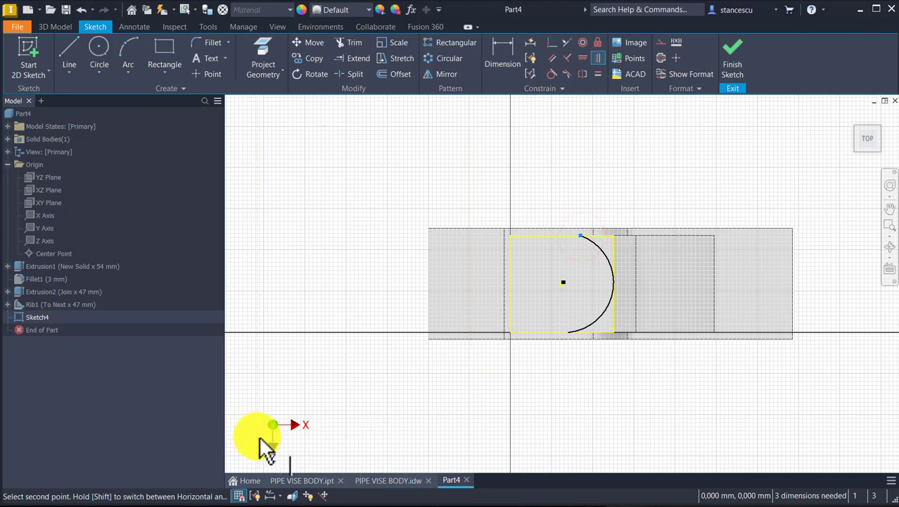
left_click(570, 331)
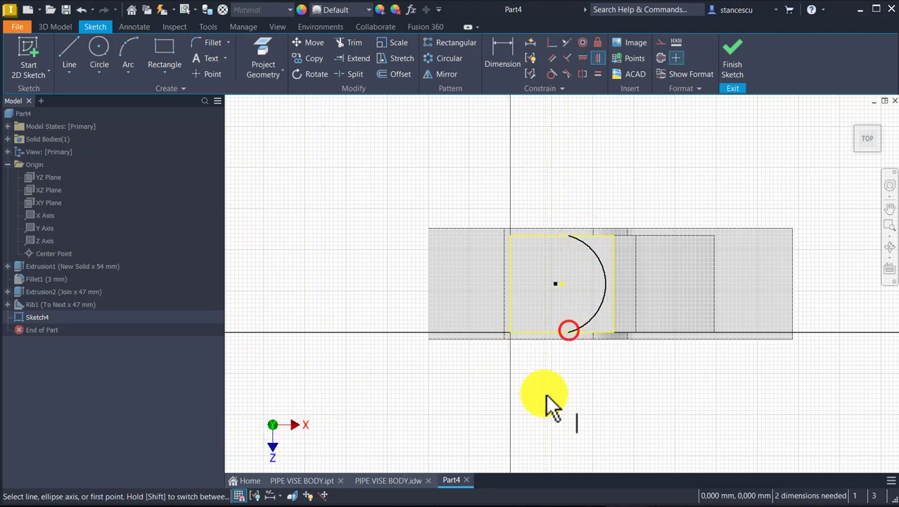
- Make the arc tangent to the top face's edge on the curved rear side and set its radius to 42 mm
left_click(551, 73)
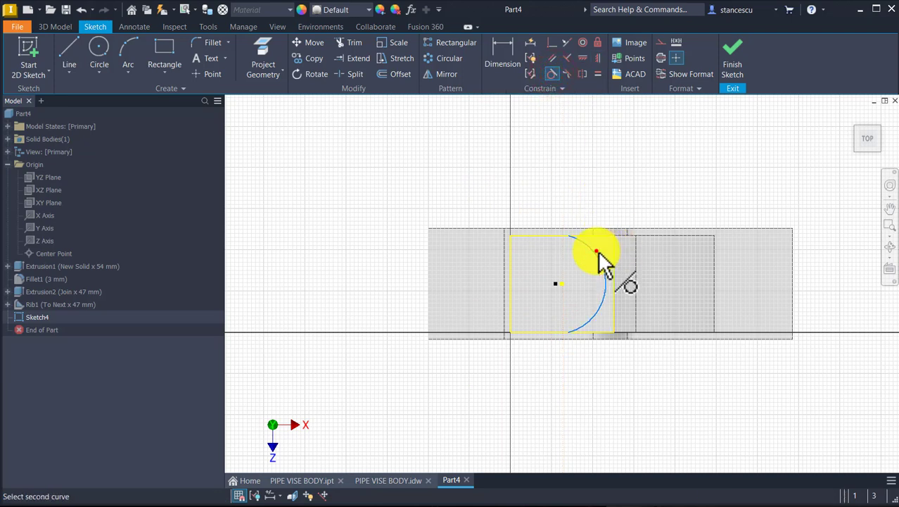
left_click(615, 294)
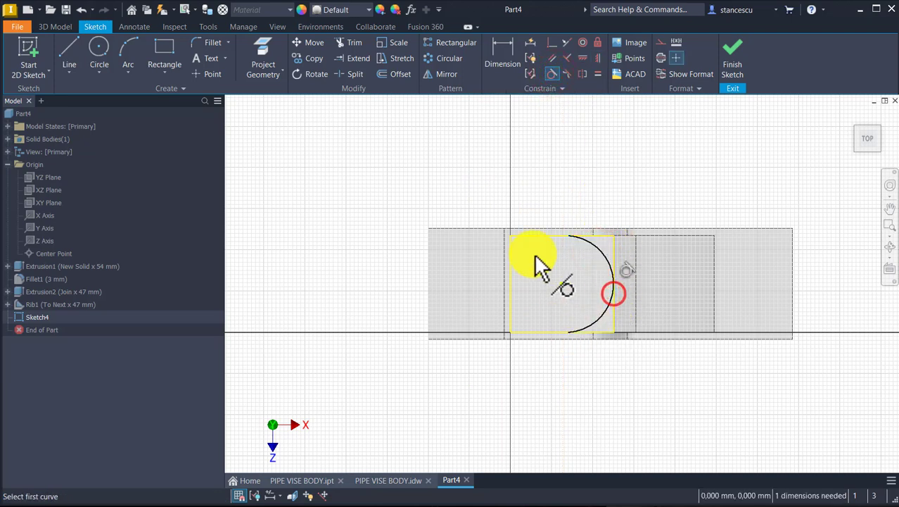
left_click(504, 52)
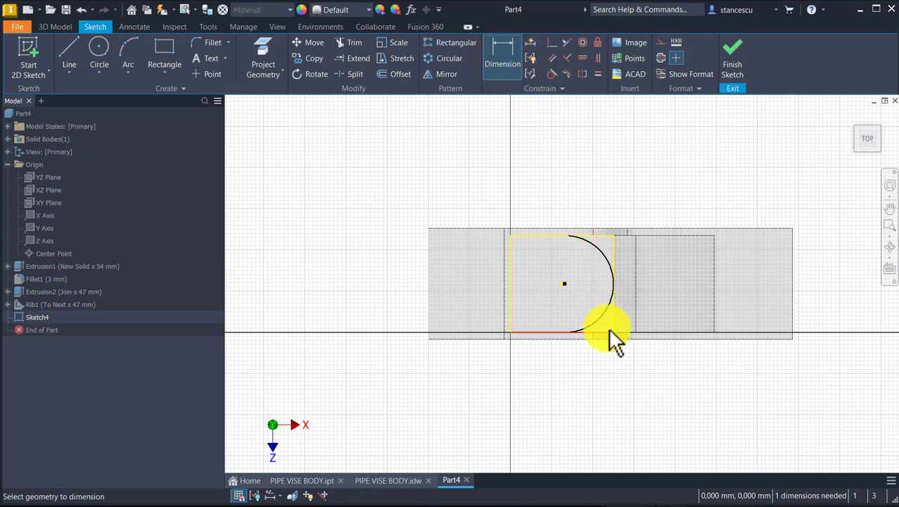
left_click(606, 307)
left_click(586, 304)
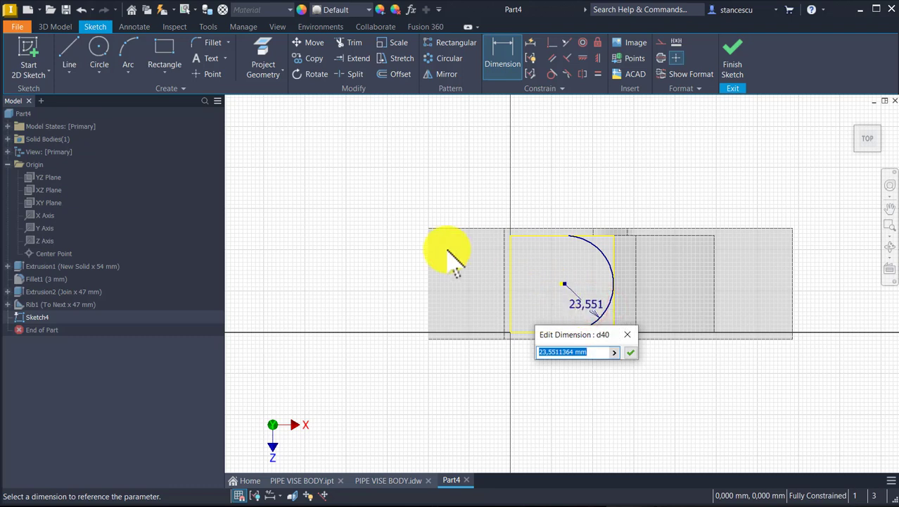
key("Return")
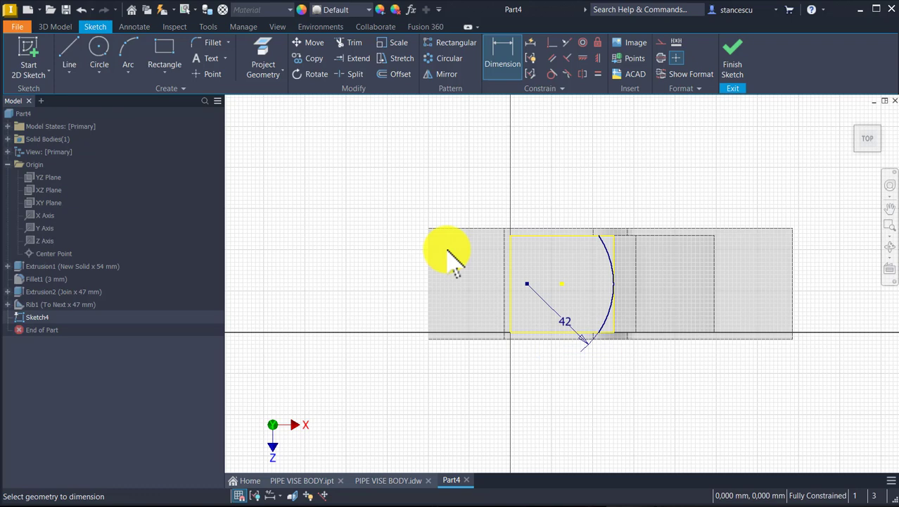
left_click(734, 52)
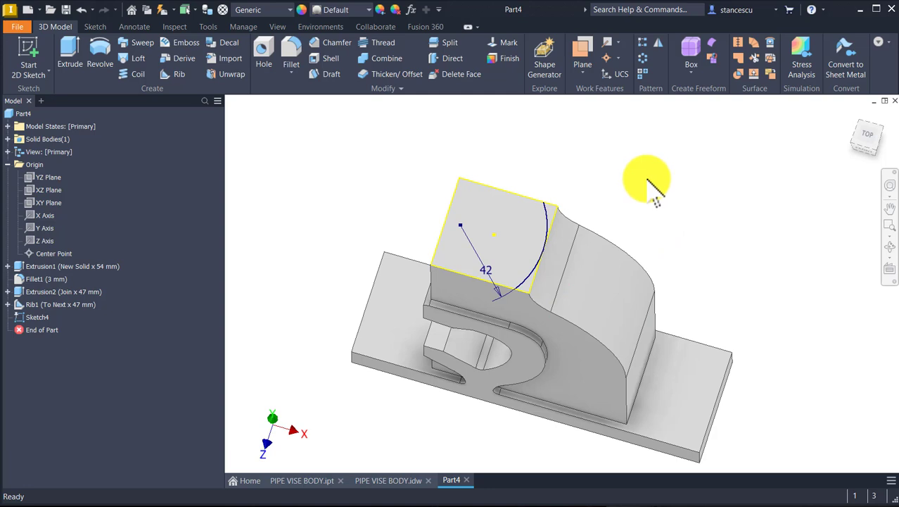
- Sweep-cut the two corner regions outside the arc along the curved rear edge chain down to the base
middle_click_drag(639, 160, 570, 174, "shift")
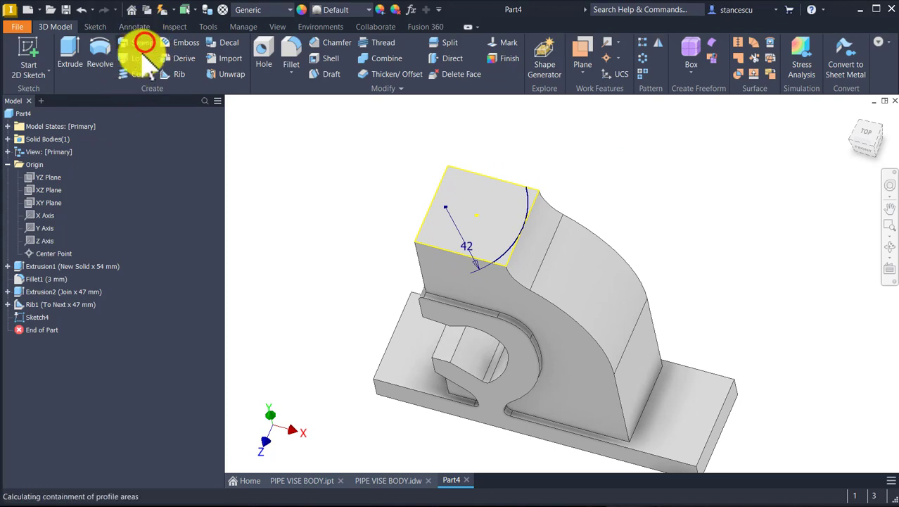
left_click(144, 43)
scroll(619, 232, "up", 5)
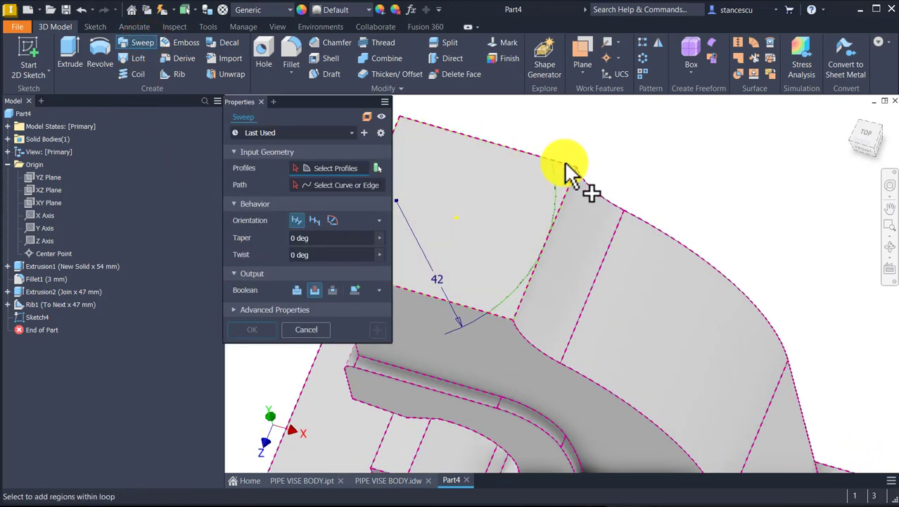
left_click(564, 173)
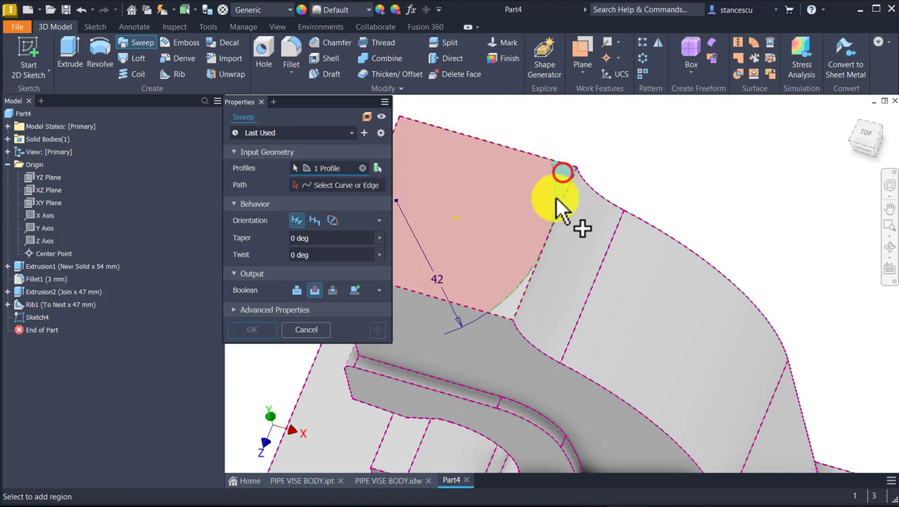
left_click(514, 310)
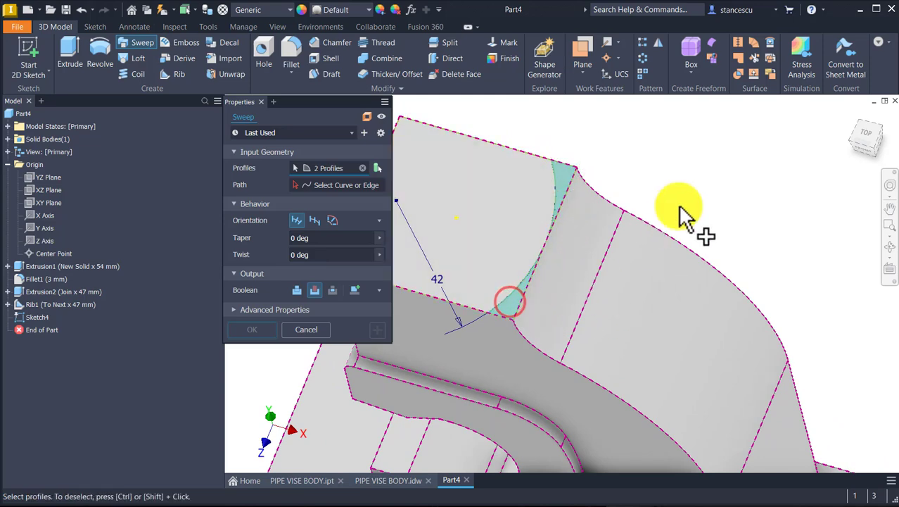
scroll(686, 211, "down", 5)
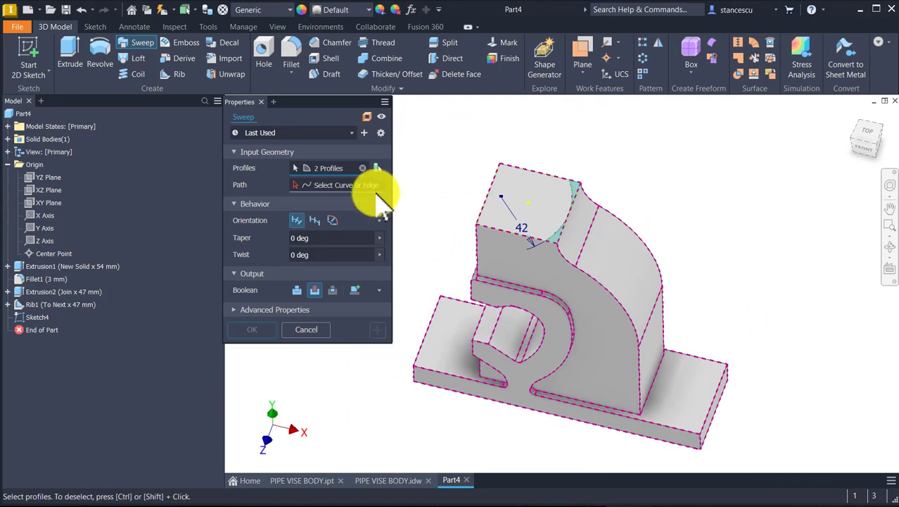
left_click(356, 186)
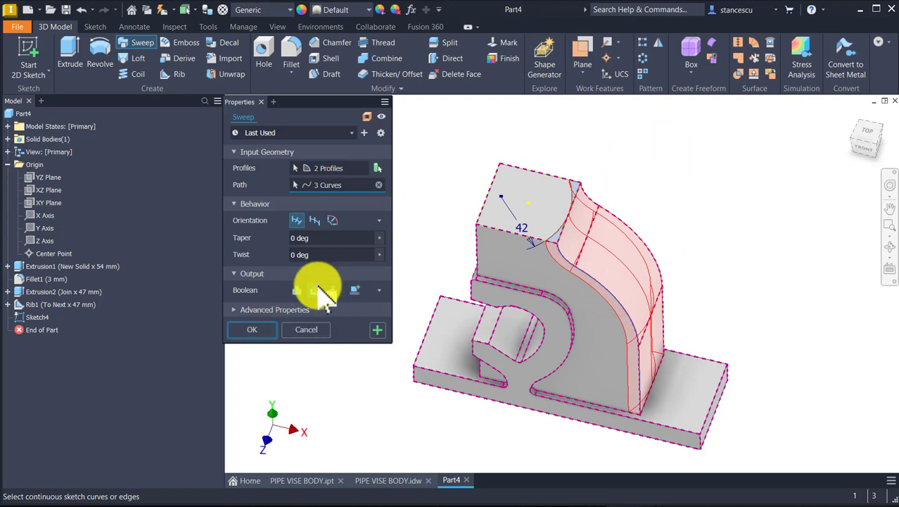
left_click(268, 330)
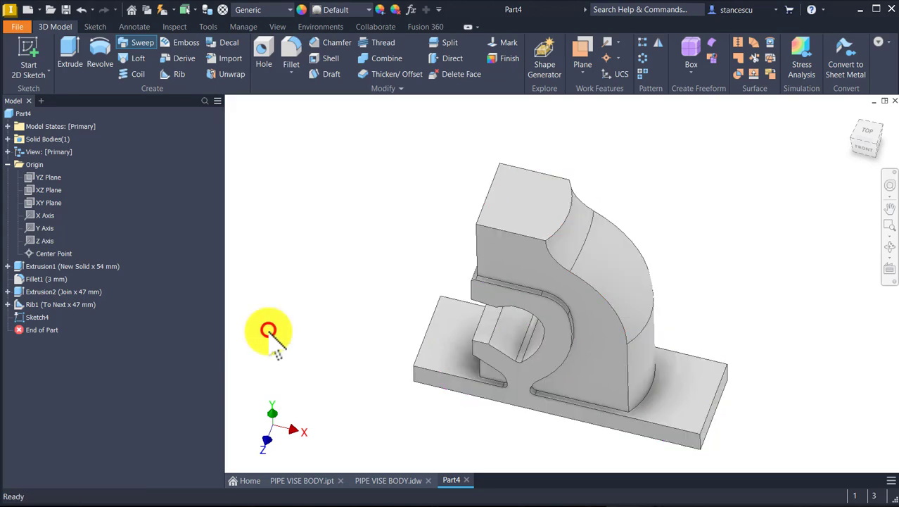
left_click_drag(558, 251, 649, 188)
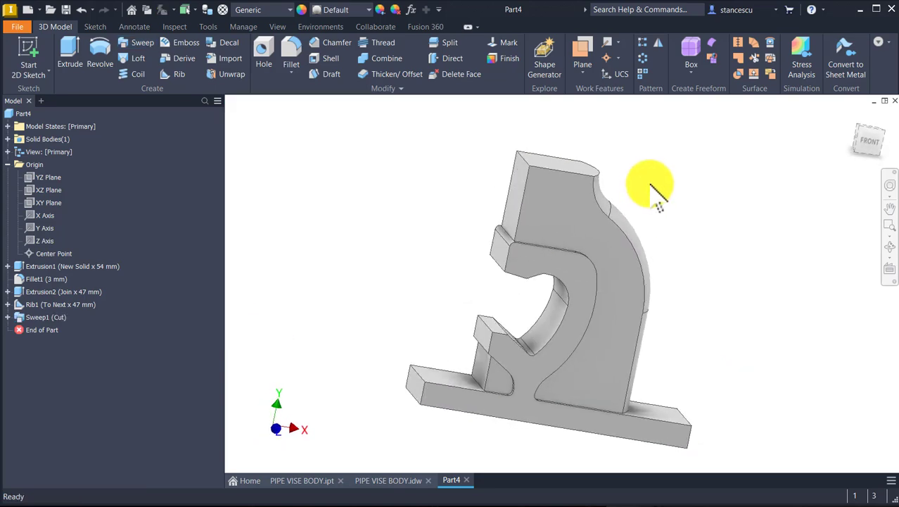
key("F6")
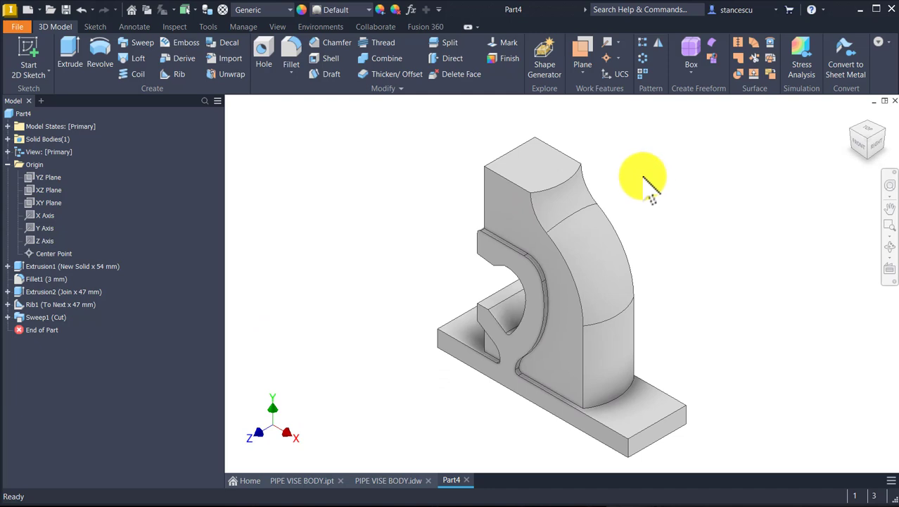
- Check the fillet radii at the upright body's top and rear foot on the PIPE VISE BODY.idw drawing, and return to Part4
left_click(391, 485)
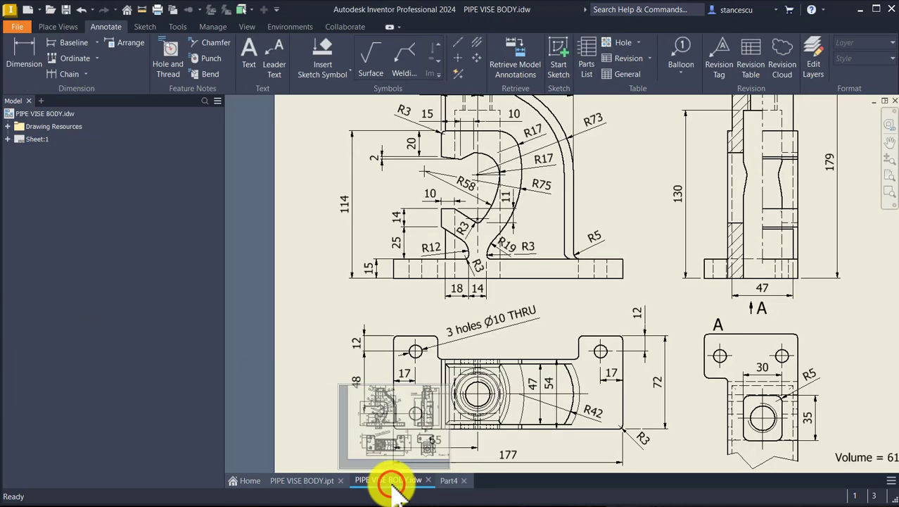
middle_click_drag(465, 215, 458, 297)
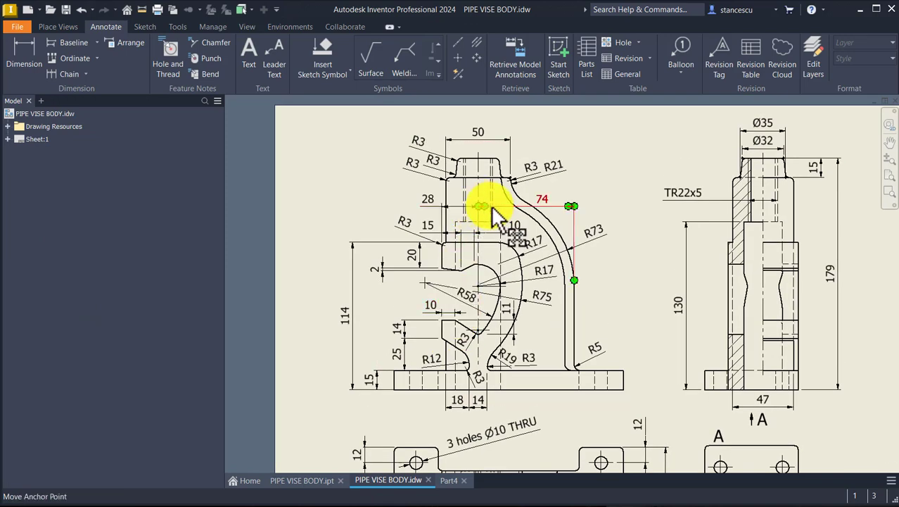
scroll(512, 189, "up", 3)
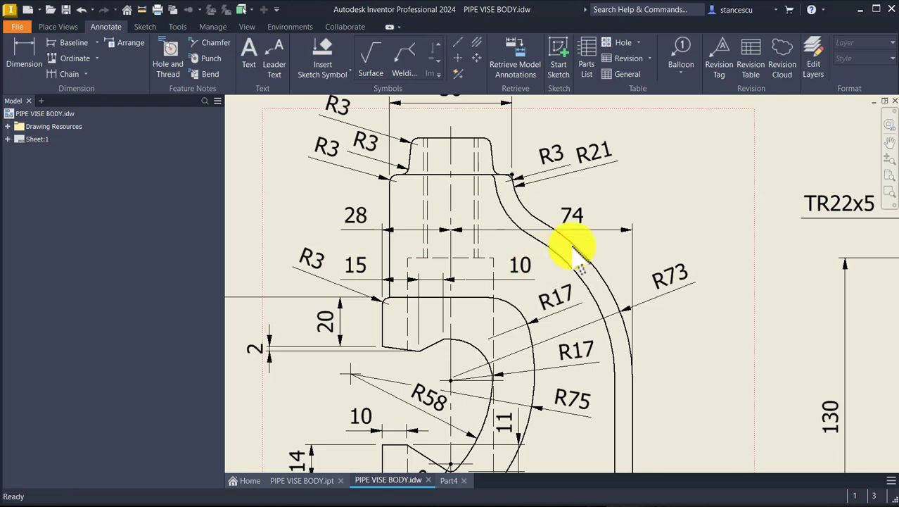
scroll(584, 173, "down", 4)
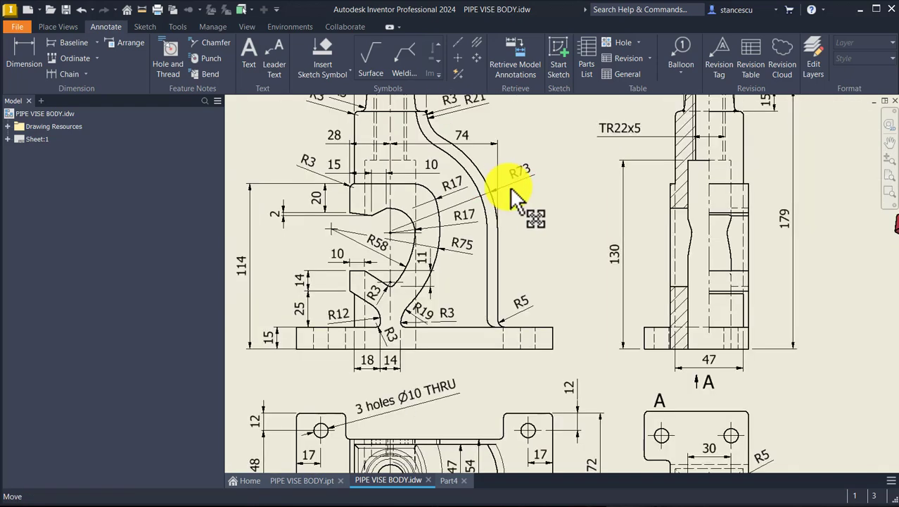
scroll(535, 204, "down", 3)
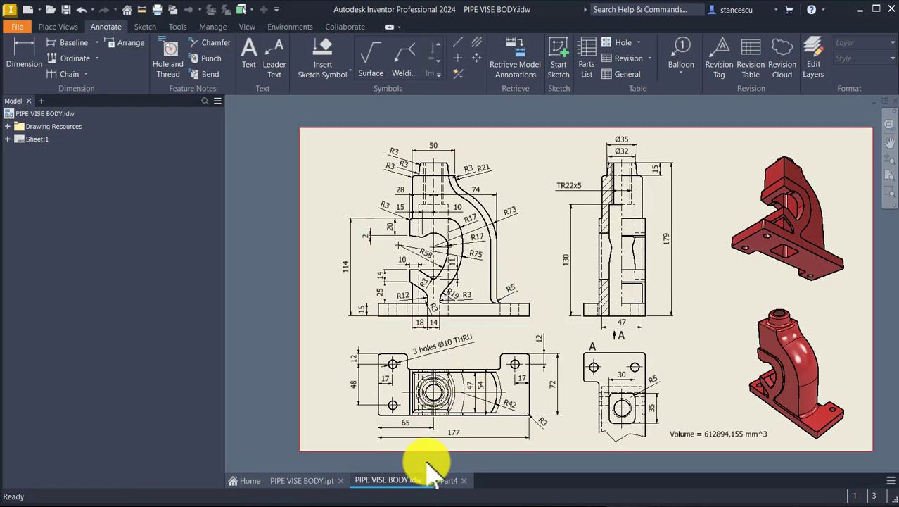
left_click(446, 481)
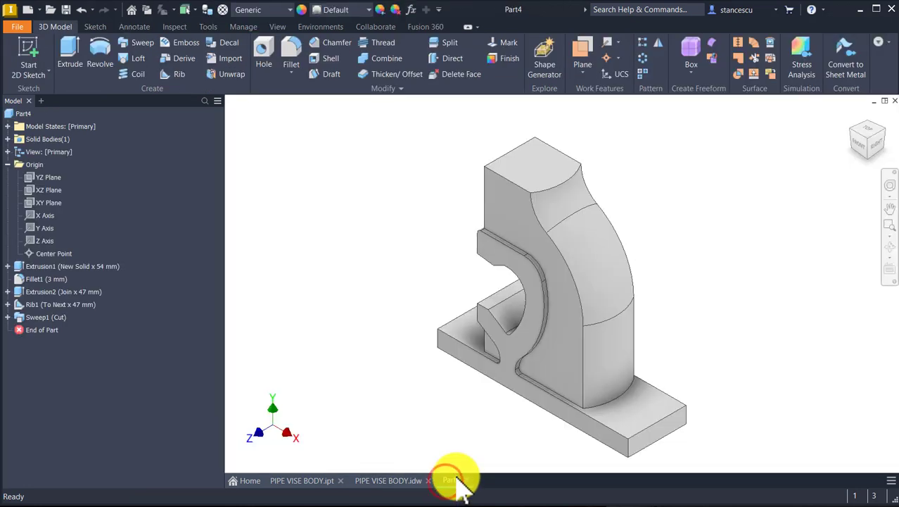
- Fillet the four edges of the upright body's top face with a 3 mm radius
left_click(581, 175)
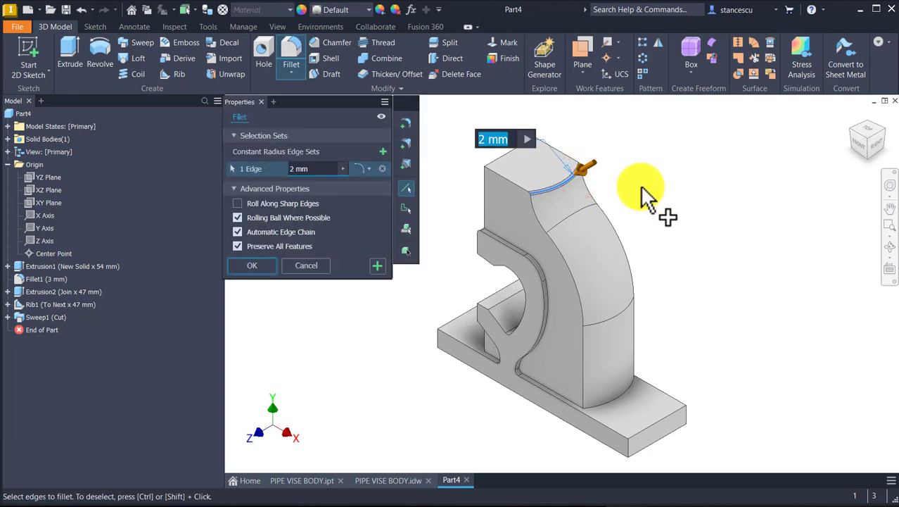
type("3")
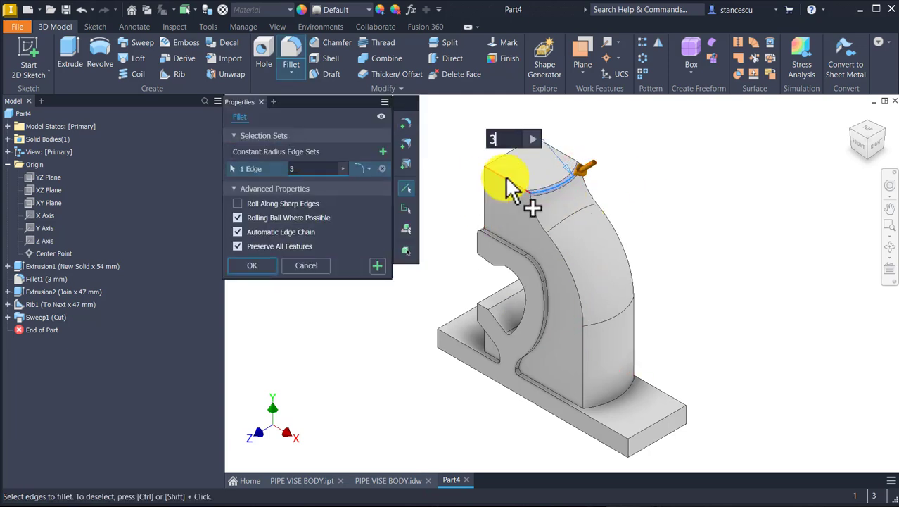
left_click(503, 176)
left_click(518, 152)
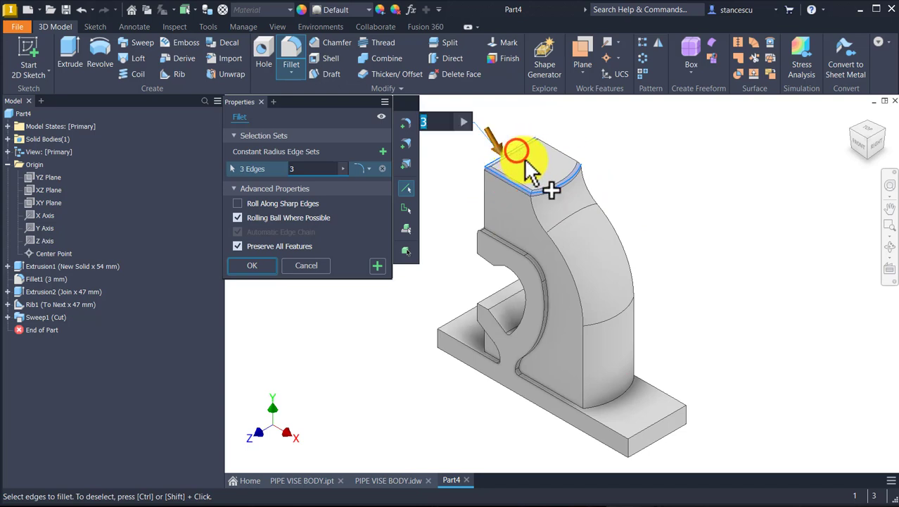
left_click(556, 150)
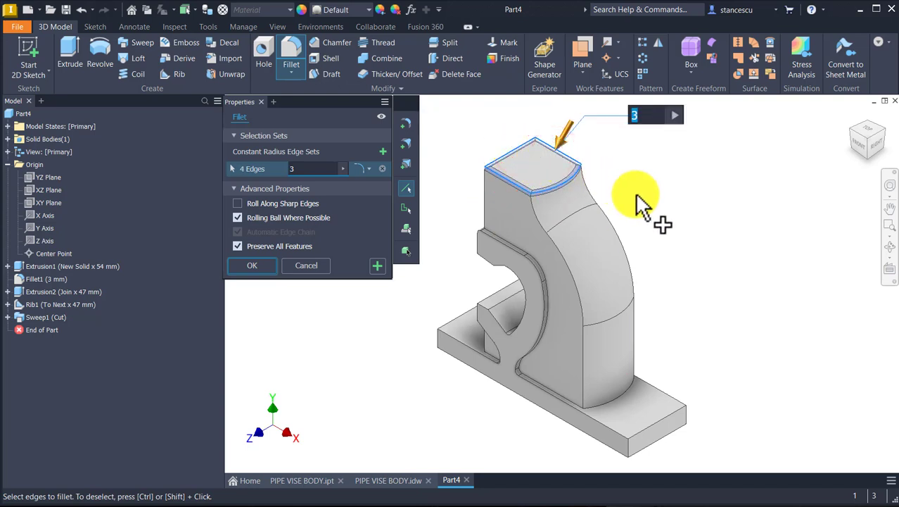
left_click(377, 265)
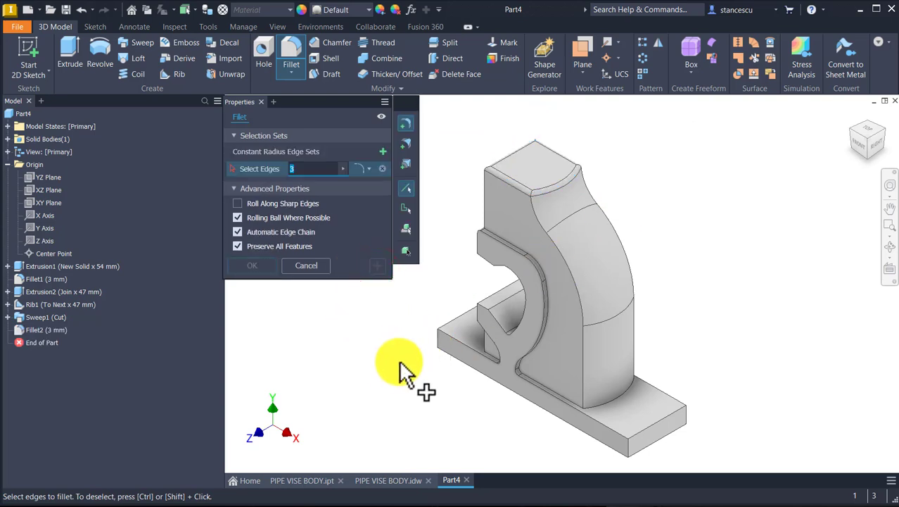
- Fillet the curved edge where the rounded rear body meets the base plate with a 5 mm radius
left_click(620, 394)
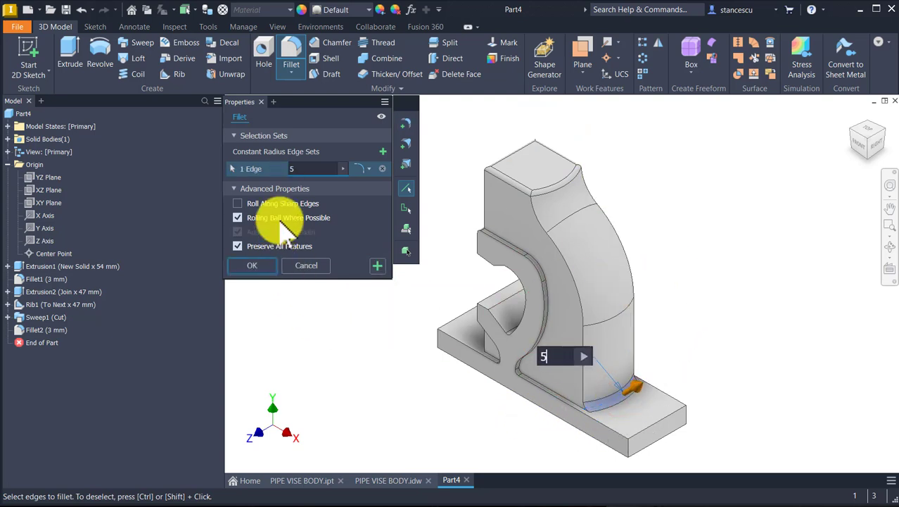
mouse_move(29, 352)
left_mouse_down()
mouse_move(32, 329)
mouse_move(52, 332)
left_mouse_up()
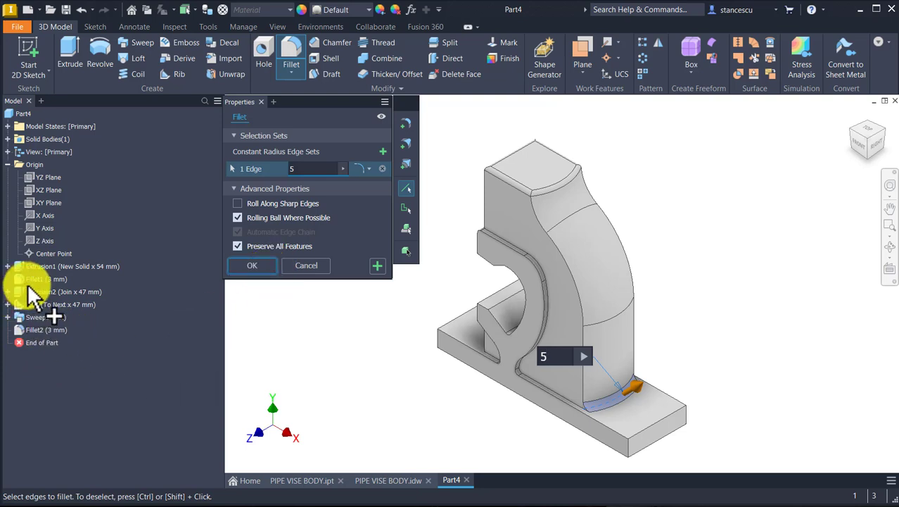
left_click(239, 267)
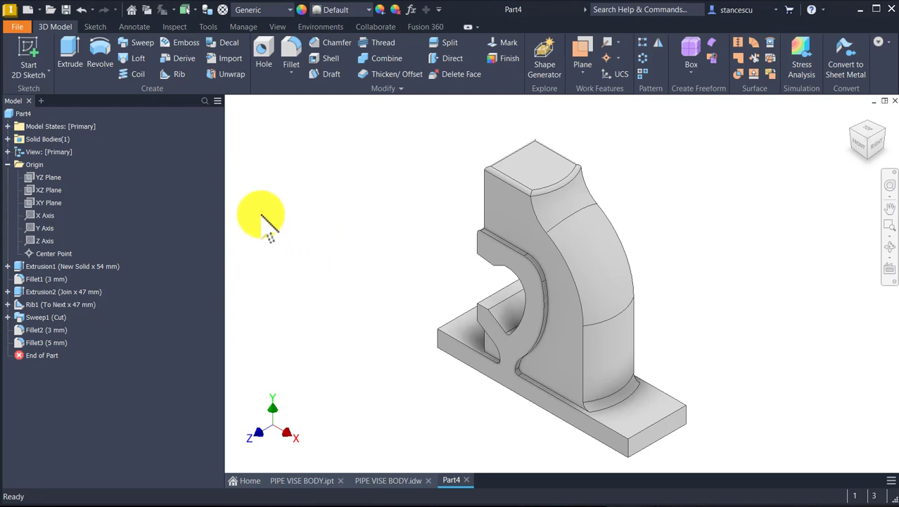
- Examine the top boss's diameters, height and thread callout in the PIPE VISE BODY.idw side view, and return to Part4
left_click(384, 481)
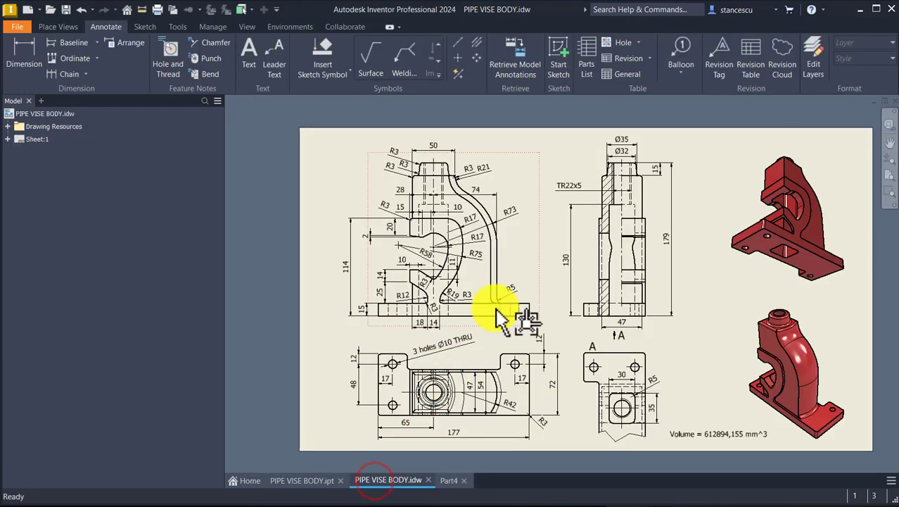
key("Home")
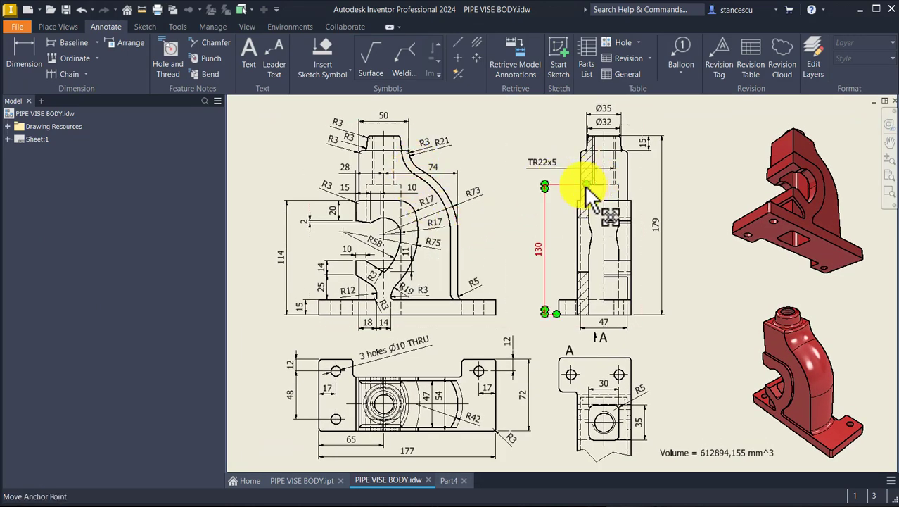
left_click_drag(601, 120, 602, 118)
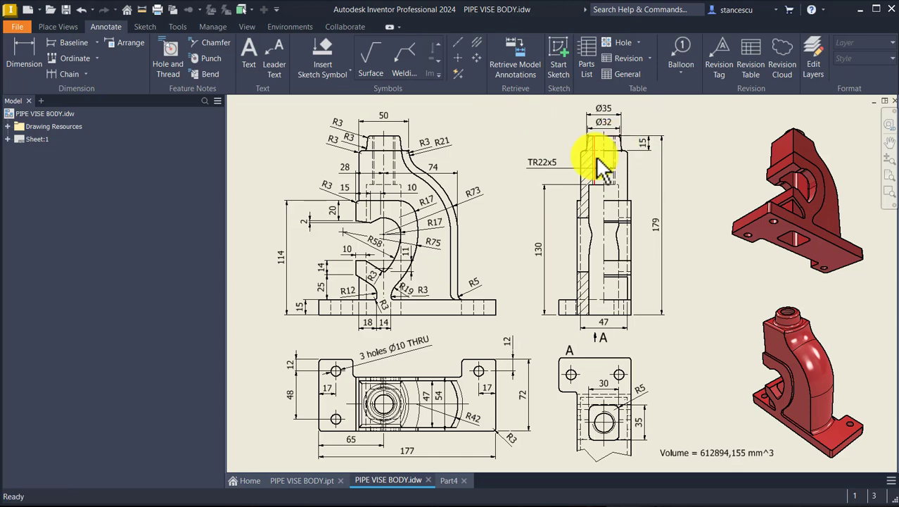
scroll(558, 126, "up", 3)
middle_click_drag(554, 128, 515, 209)
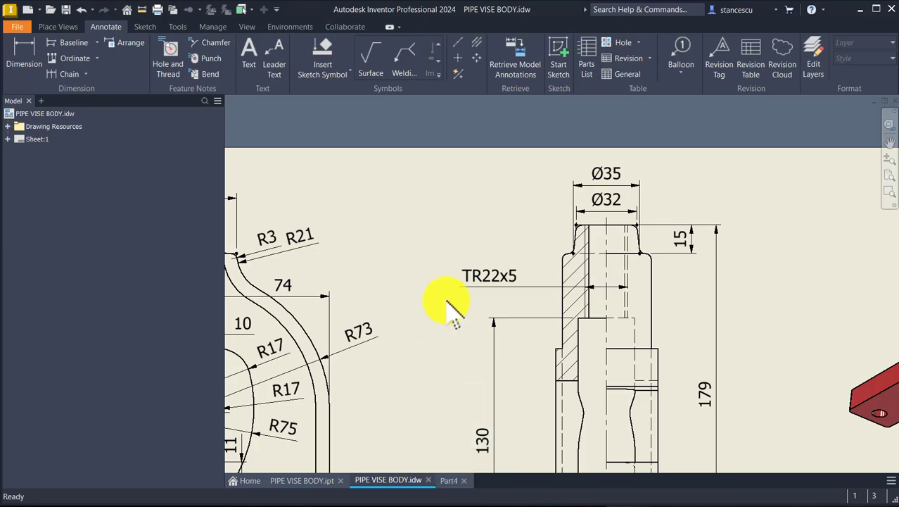
key("Home")
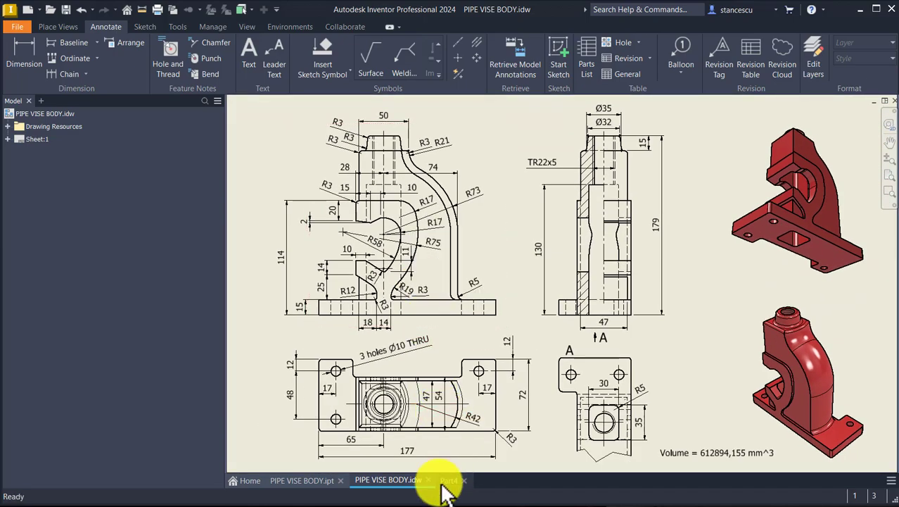
left_click(448, 481)
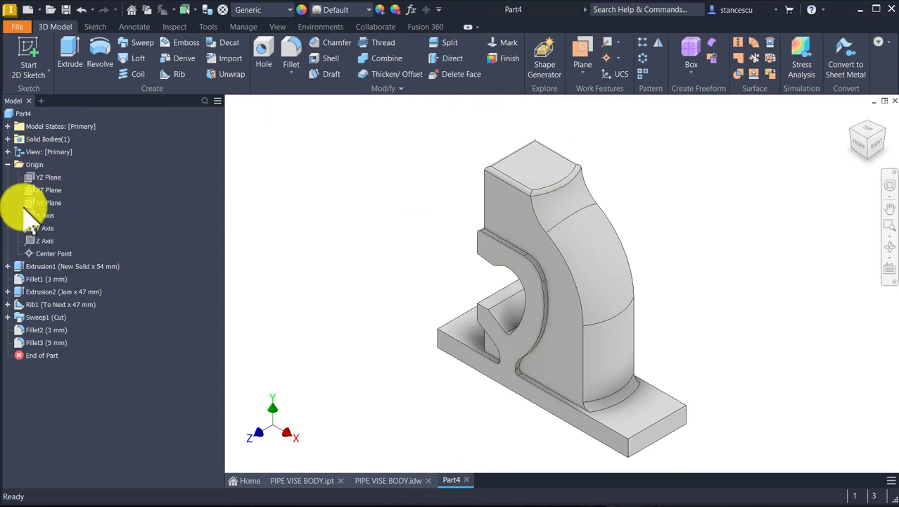
- Start a sketch on the XY Plane with sliced graphics and project the upright body's top edge into it
left_click(49, 202)
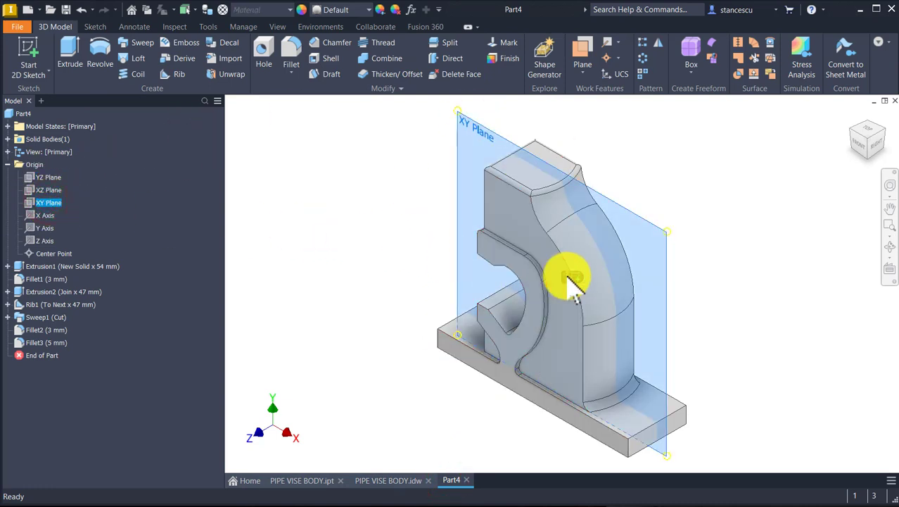
left_click(577, 273)
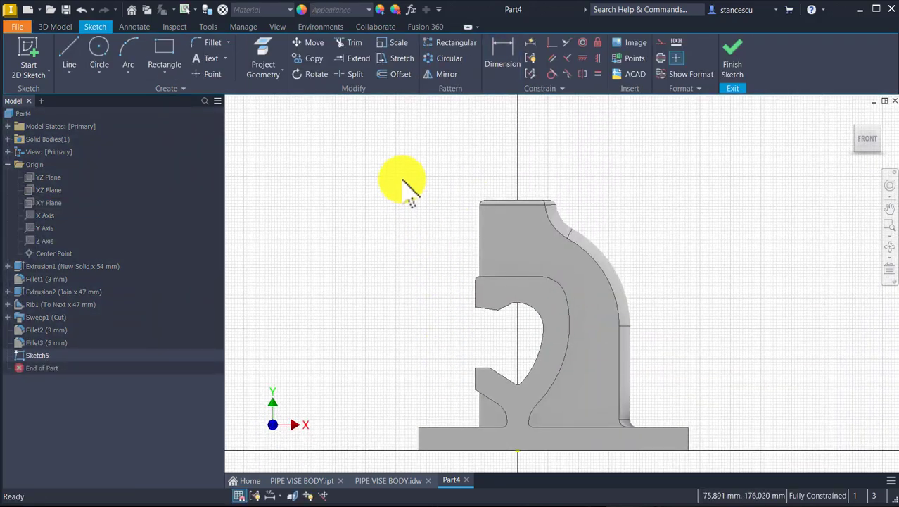
key("F7")
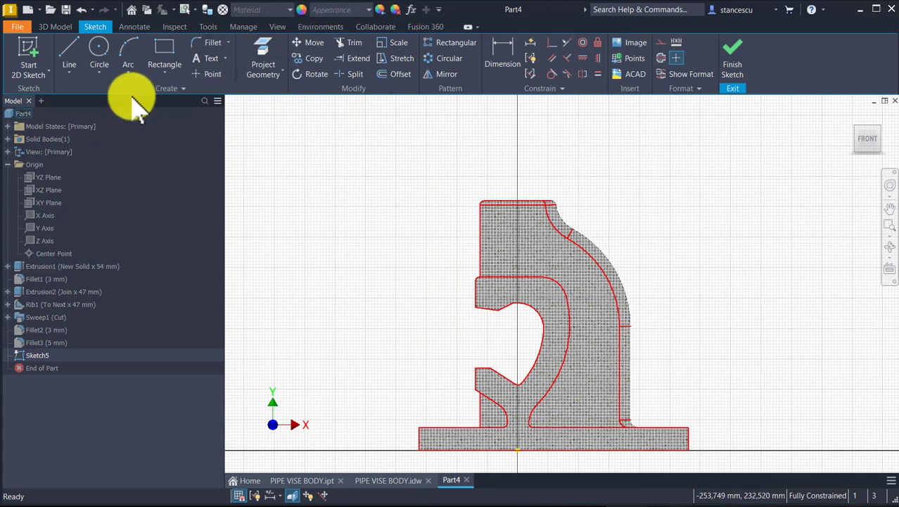
scroll(372, 169, "down", 3)
middle_click_drag(452, 177, 324, 196)
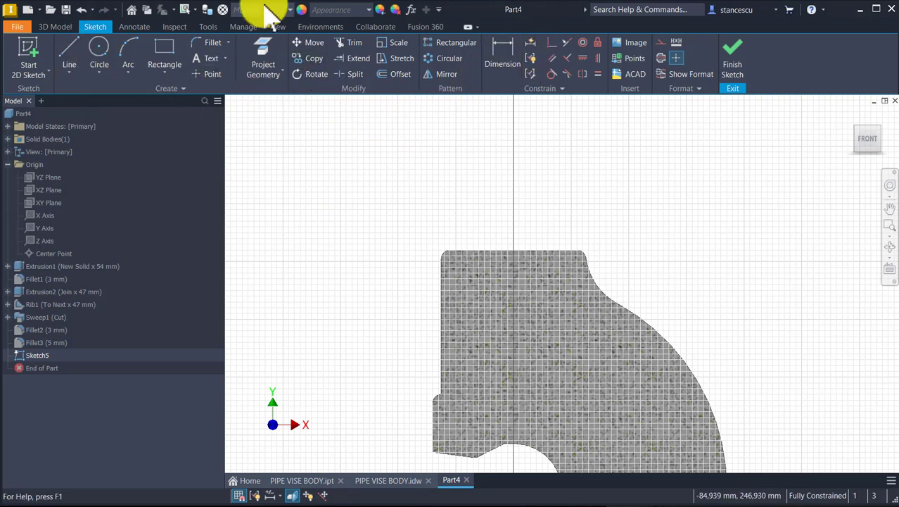
left_click(262, 51)
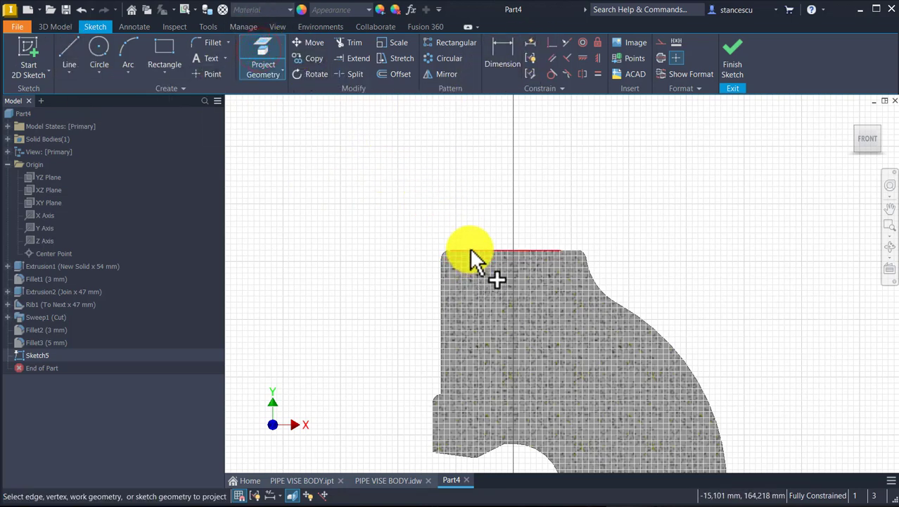
left_click(470, 251)
key("Escape")
left_click(69, 47)
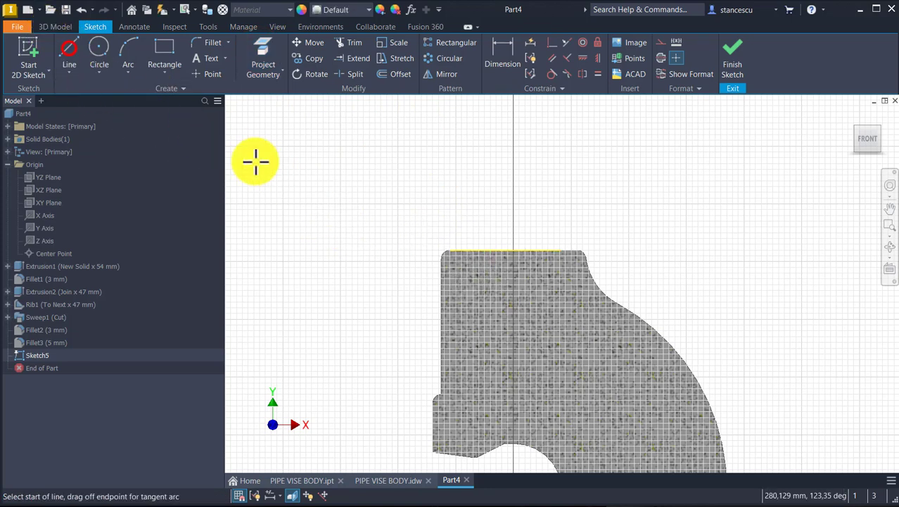
left_click(504, 249)
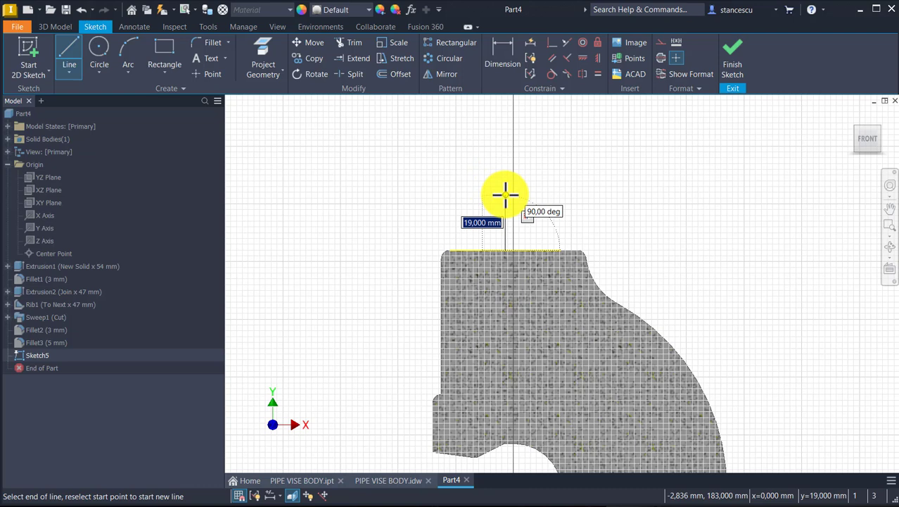
key("Escape")
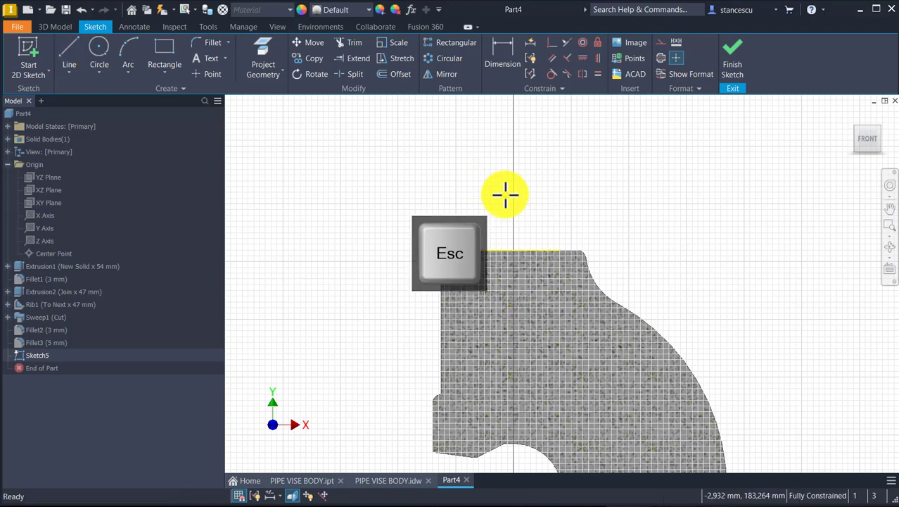
- Draw a closed four-line trapezoid on the projected top edge, about 22 mm high, 17 mm wide at the base and 10 mm at the top
left_click(75, 43)
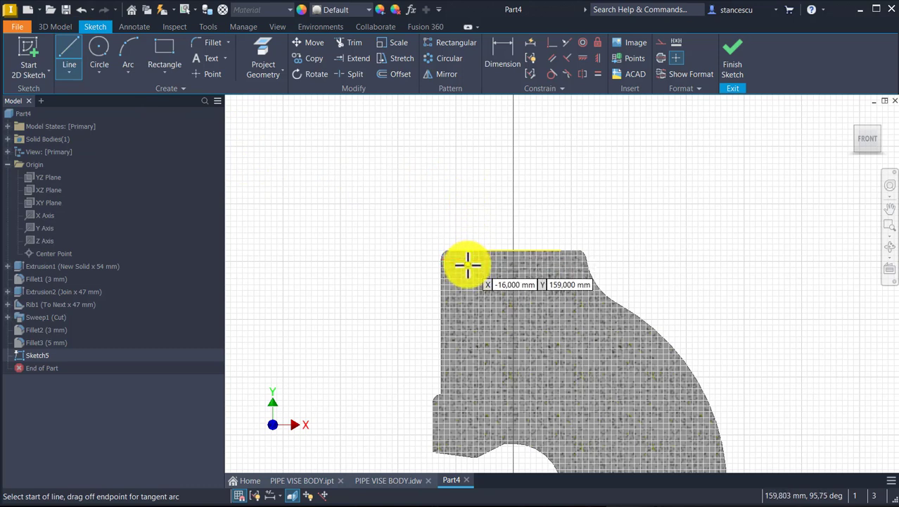
left_click(465, 249)
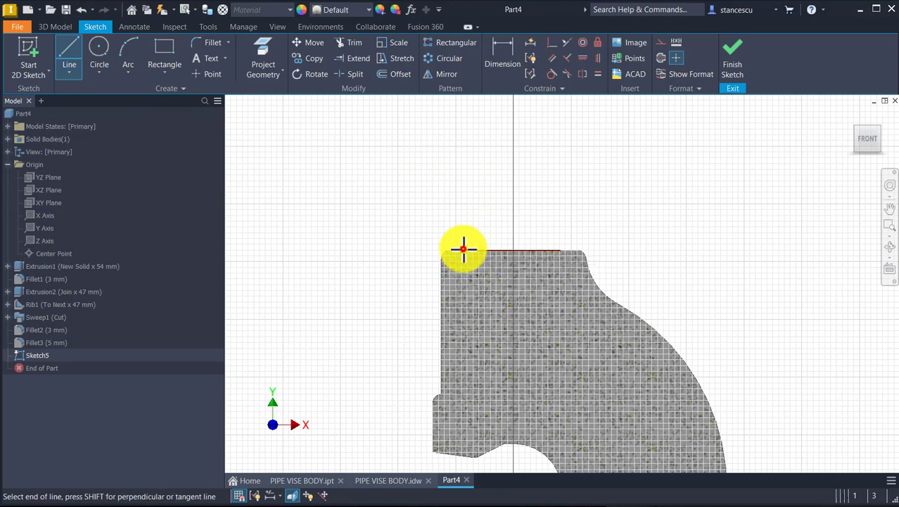
left_click(485, 187)
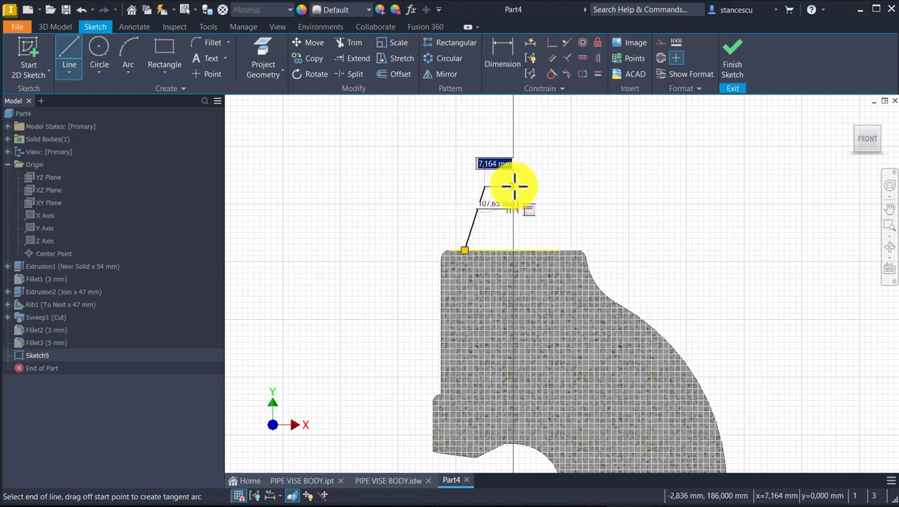
left_click(514, 187)
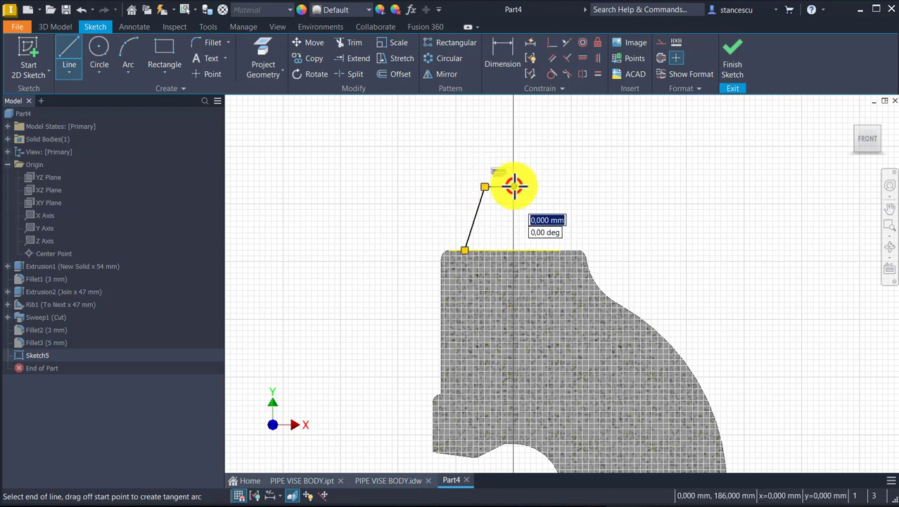
left_click(514, 250)
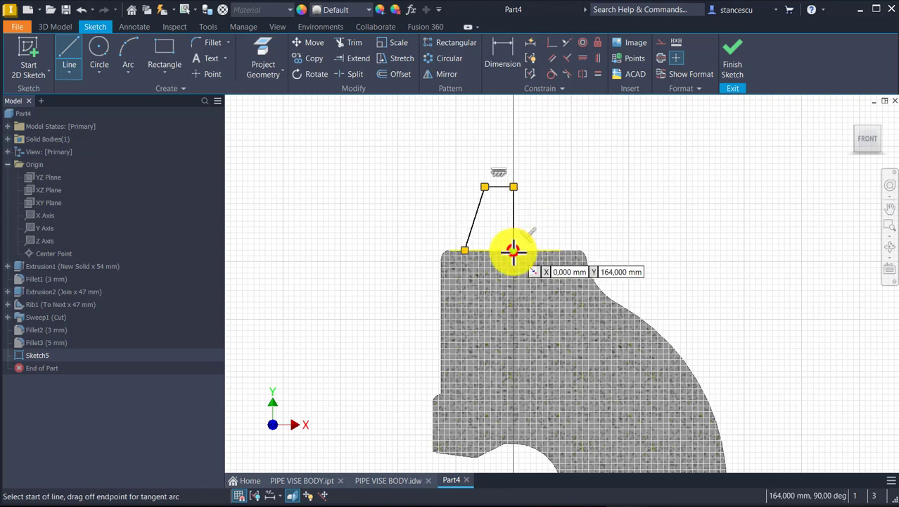
left_click(464, 251)
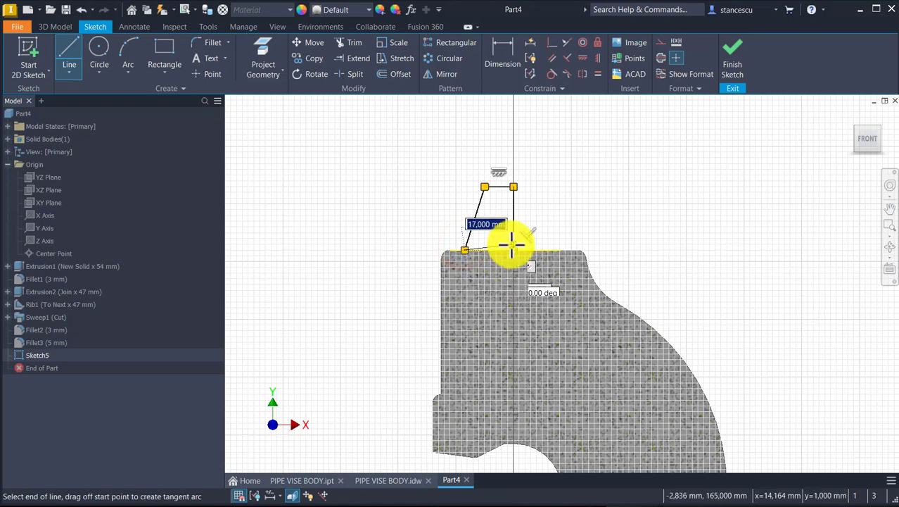
key("Escape")
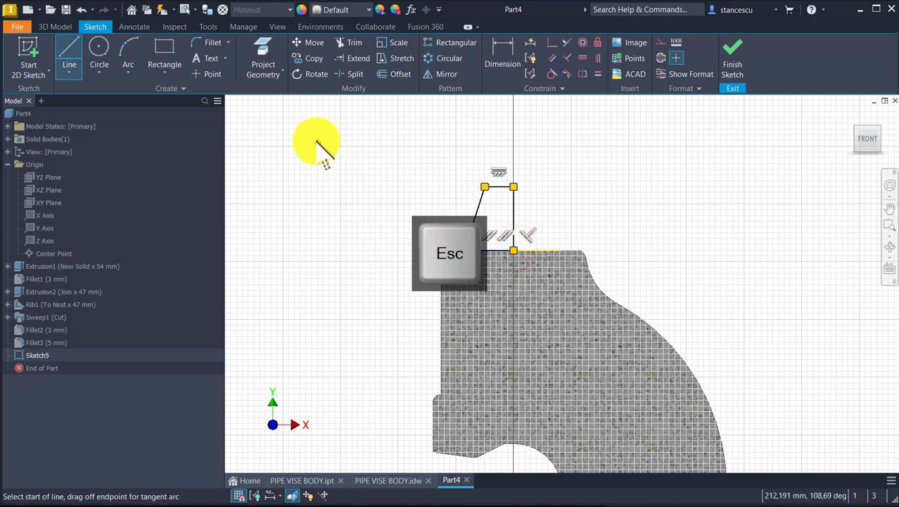
- Convert the trapezoid's vertical line into a centerline
left_click(531, 212)
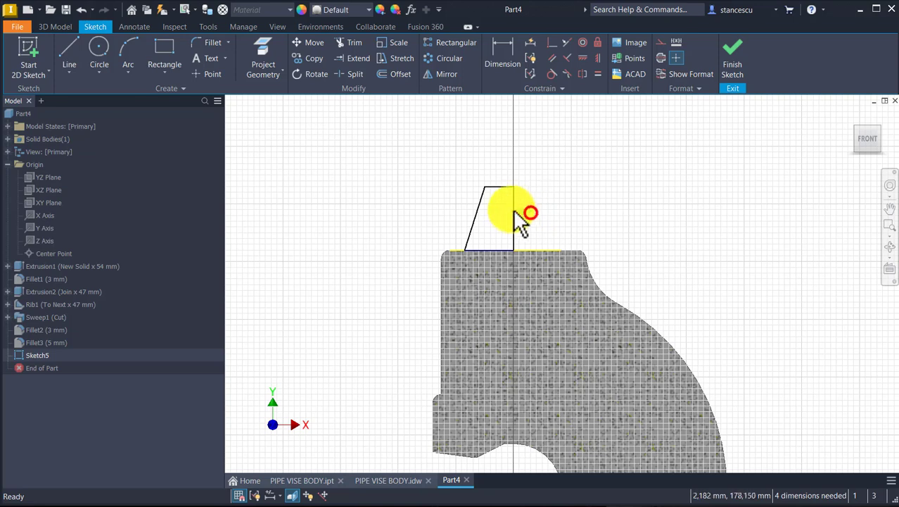
left_click(513, 220)
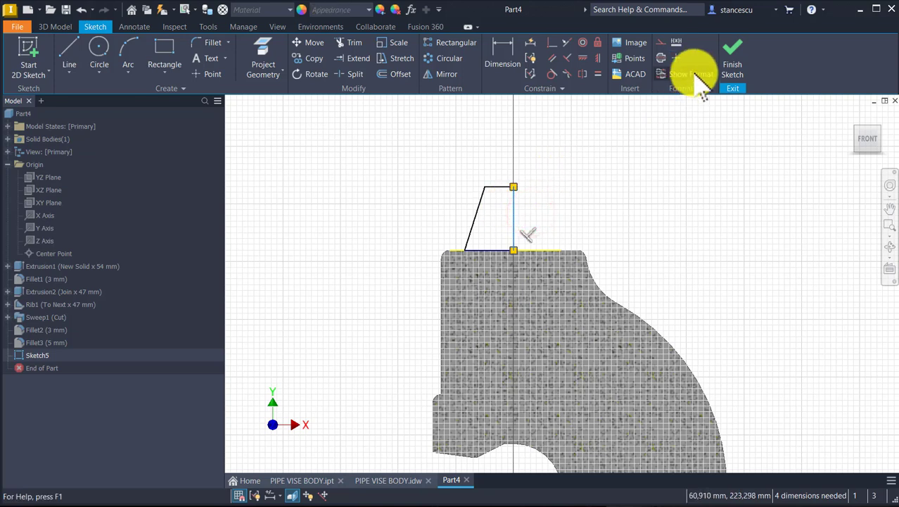
left_click(661, 56)
scroll(636, 162, "down", 3)
middle_click_drag(636, 162, 572, 139)
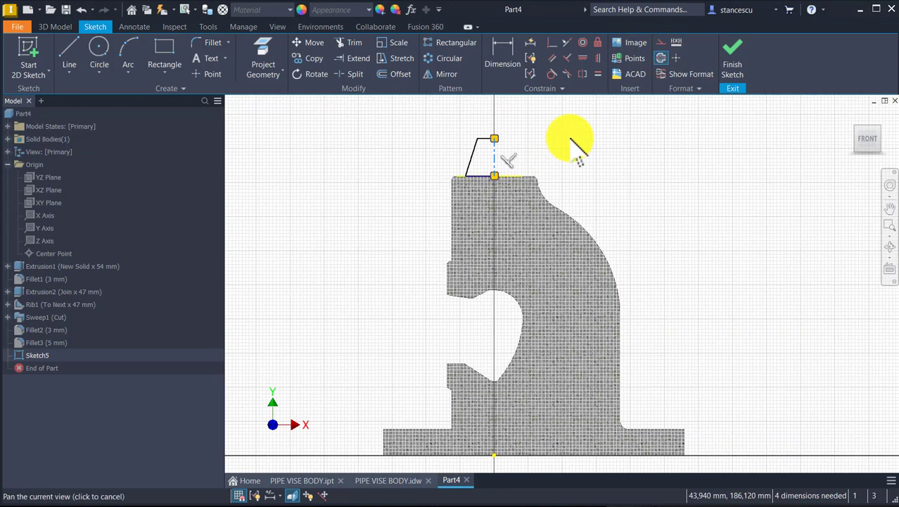
- Constrain the vertical centerline coincident with the origin's Center Point and test that it no longer moves
left_click(551, 44)
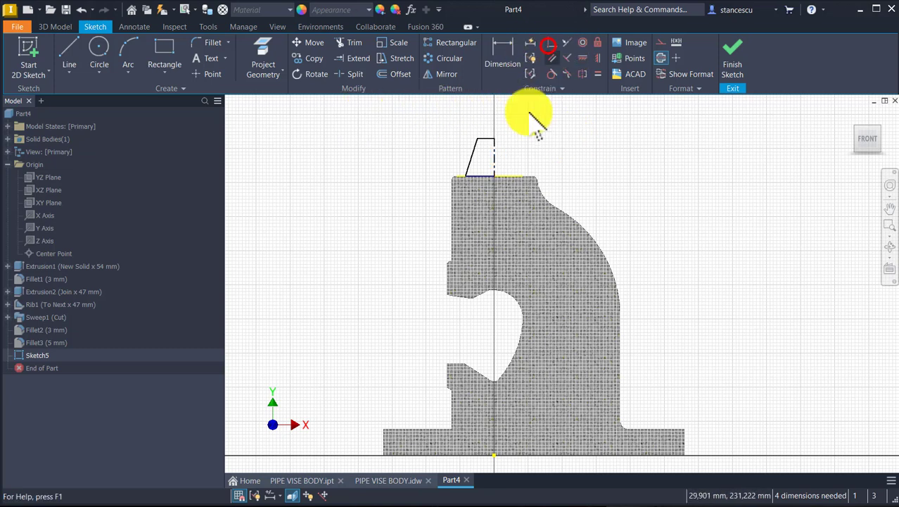
left_click(495, 159)
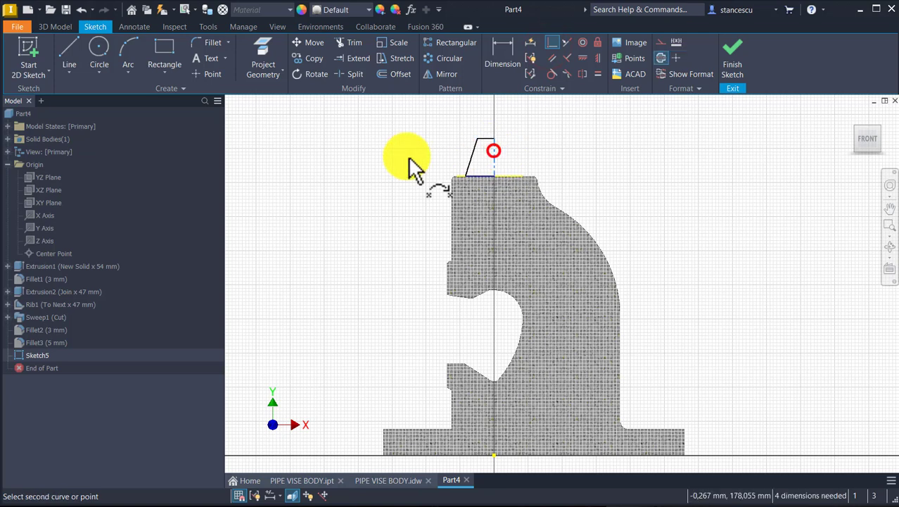
left_click(57, 252)
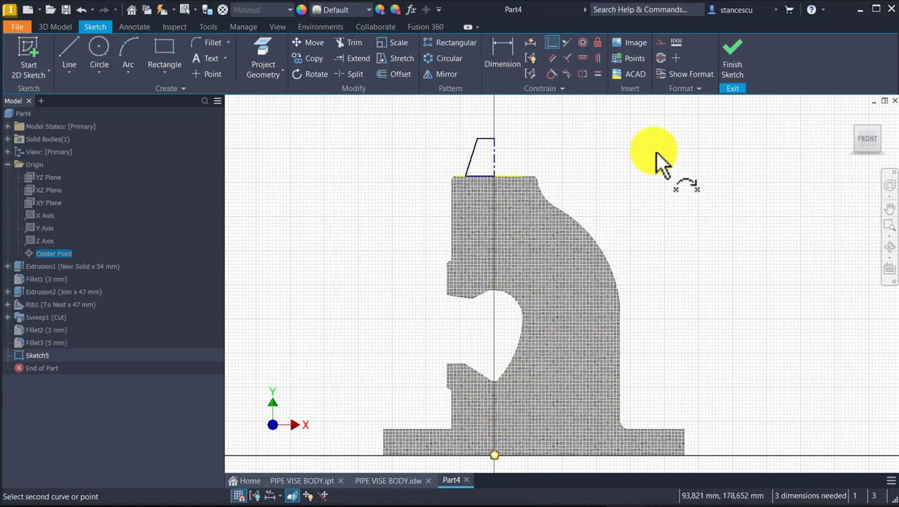
key("Escape")
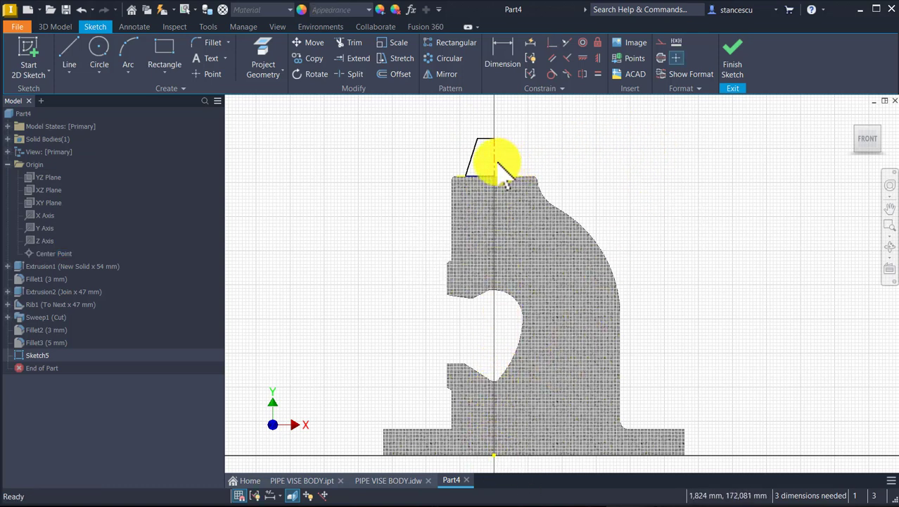
left_click(497, 160)
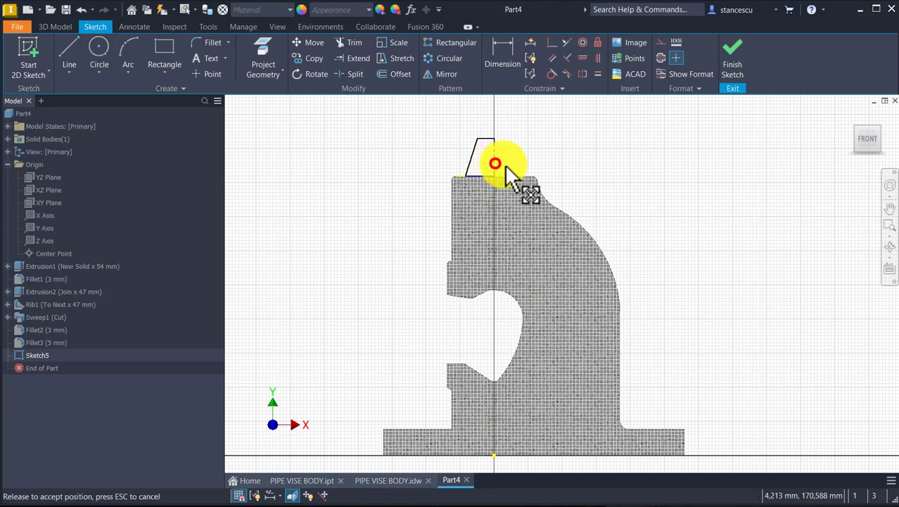
left_click(562, 144)
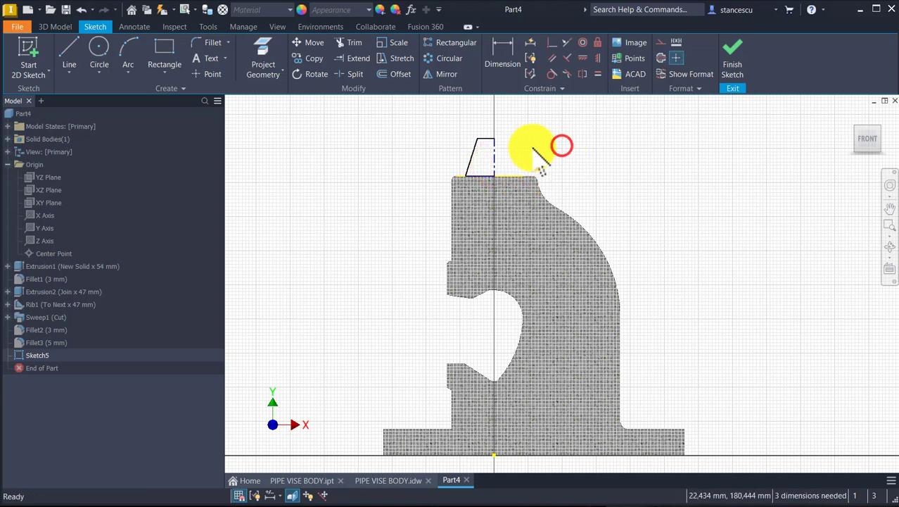
- Dimension the profile's upper outer corner about the centerline as a 32 mm diameter
left_click(506, 60)
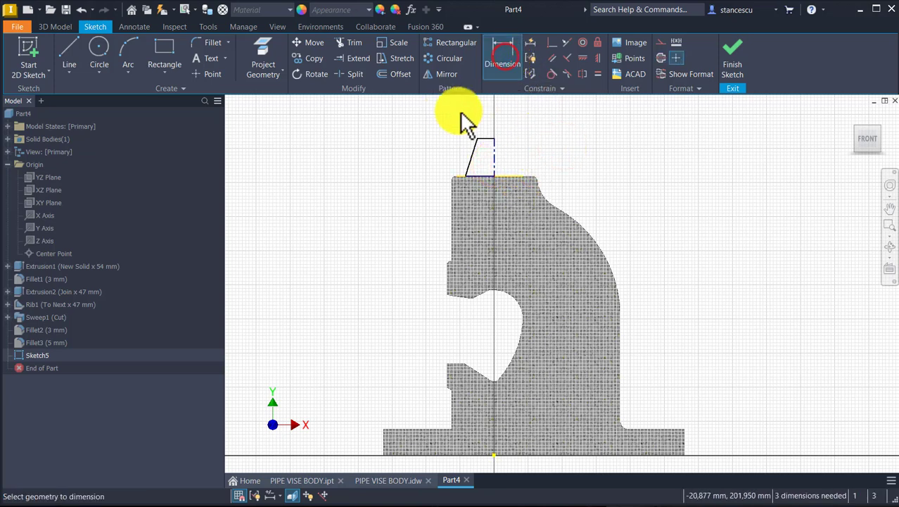
scroll(458, 110, "up", 3)
scroll(474, 133, "up", 2)
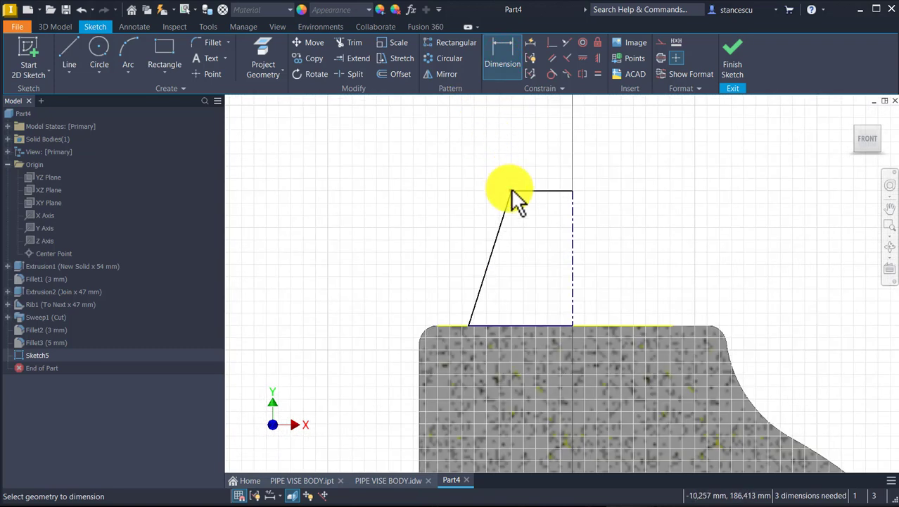
left_click(511, 191)
left_click(573, 241)
left_click(565, 146)
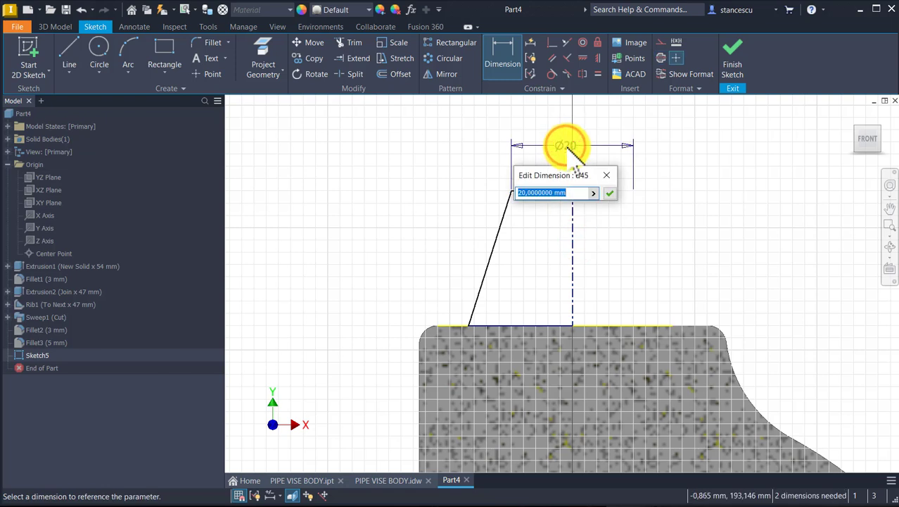
key("Return")
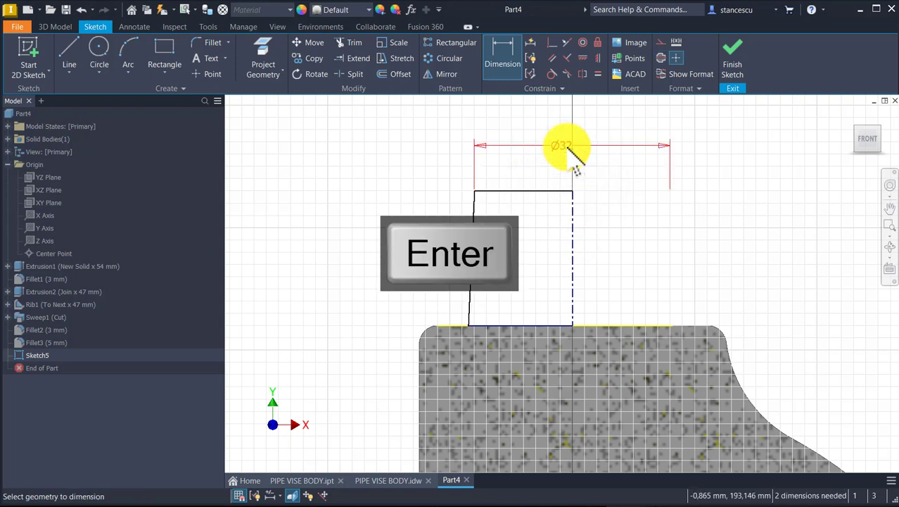
- Dimension the profile's lower outer corner about the centerline as a 35 mm diameter
left_click(468, 326)
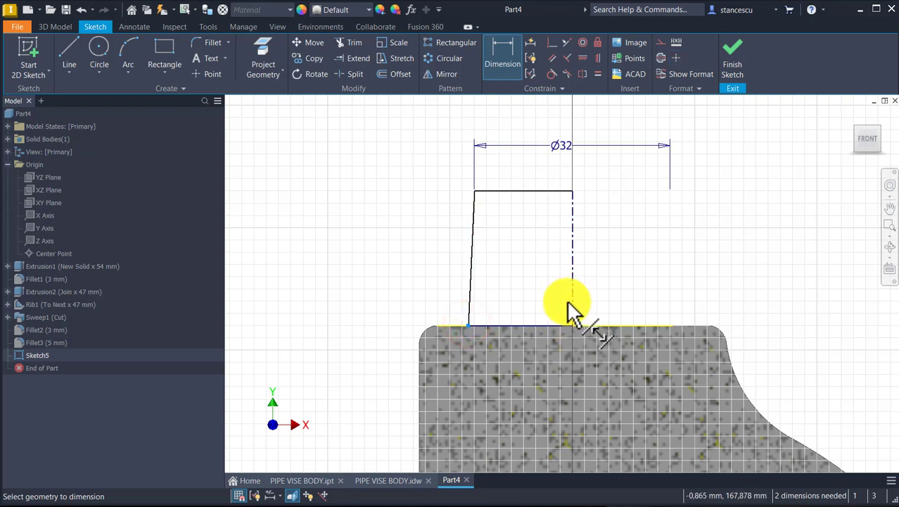
left_click(572, 305)
left_click(556, 113)
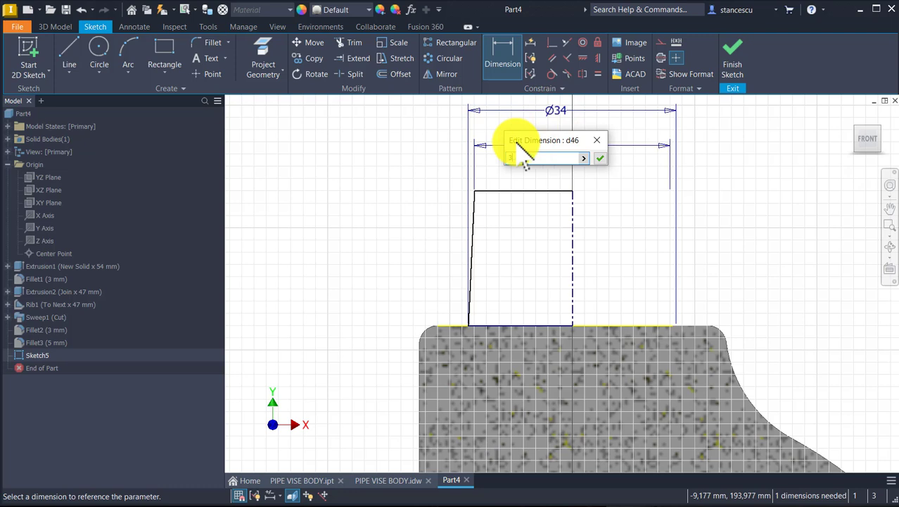
key("Return")
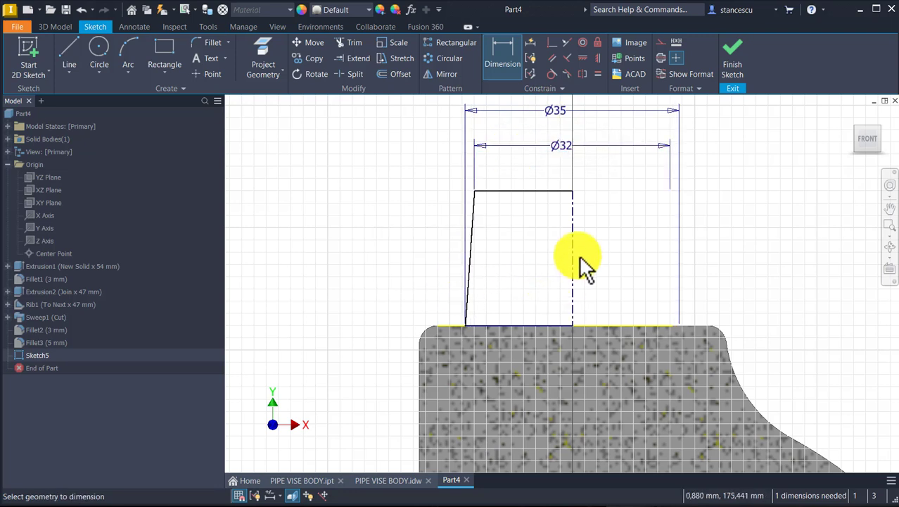
- Dimension the boss profile's height along the centerline as 15 mm
left_click(574, 217)
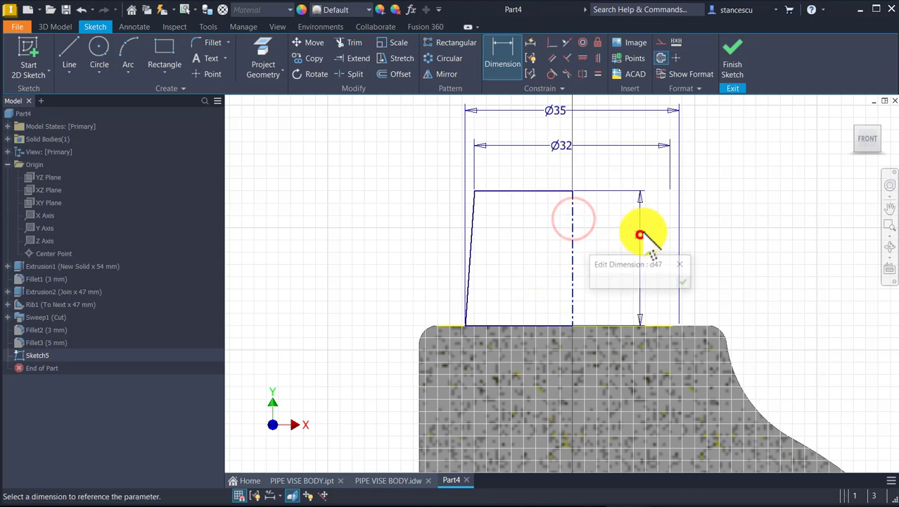
left_click(640, 234)
type("15")
key("Return")
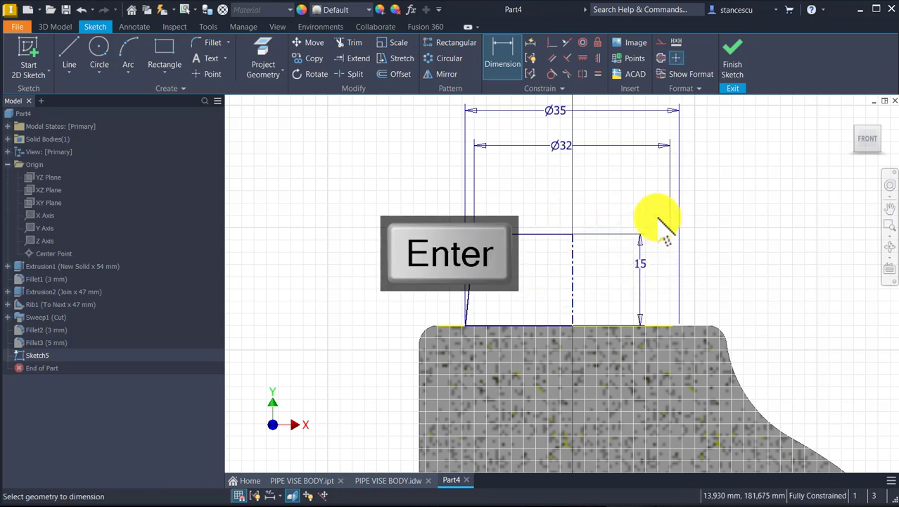
- Finish the boss sketch and revolve its profile a full 360 degrees about the centerline, joined to the body
left_click(736, 70)
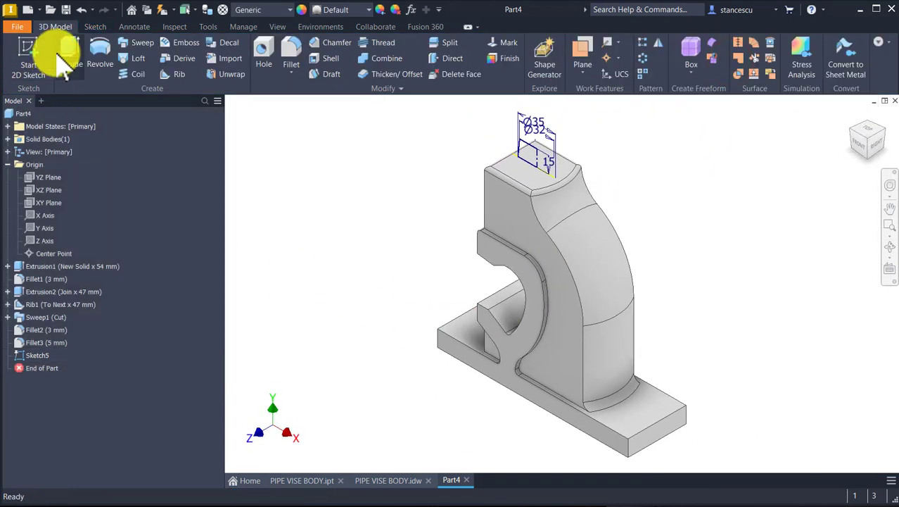
left_click(100, 46)
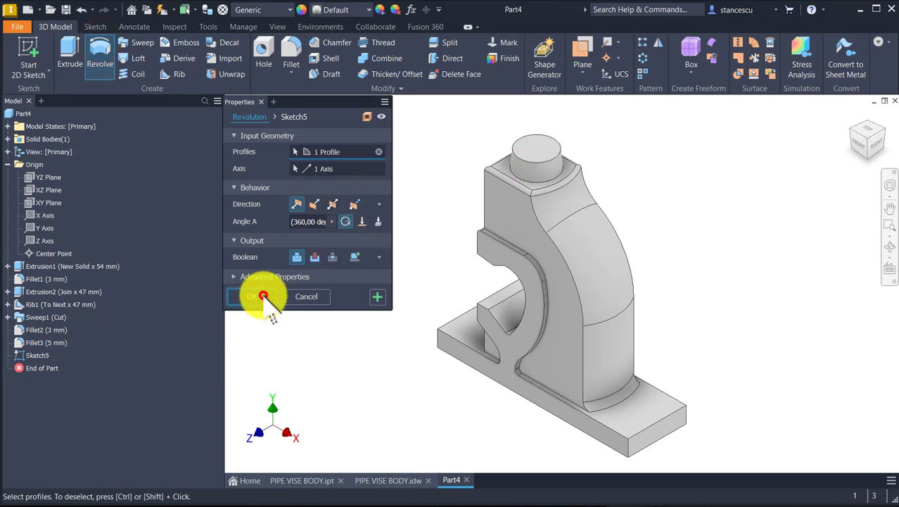
left_click(263, 296)
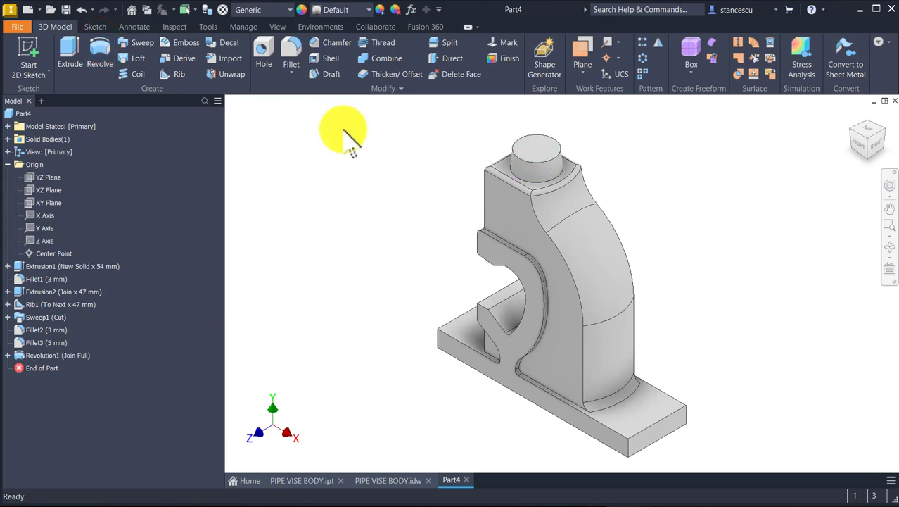
- Check the drawing and fillet the revolved boss's base edge and top rim with a 3 mm radius
left_click(399, 481)
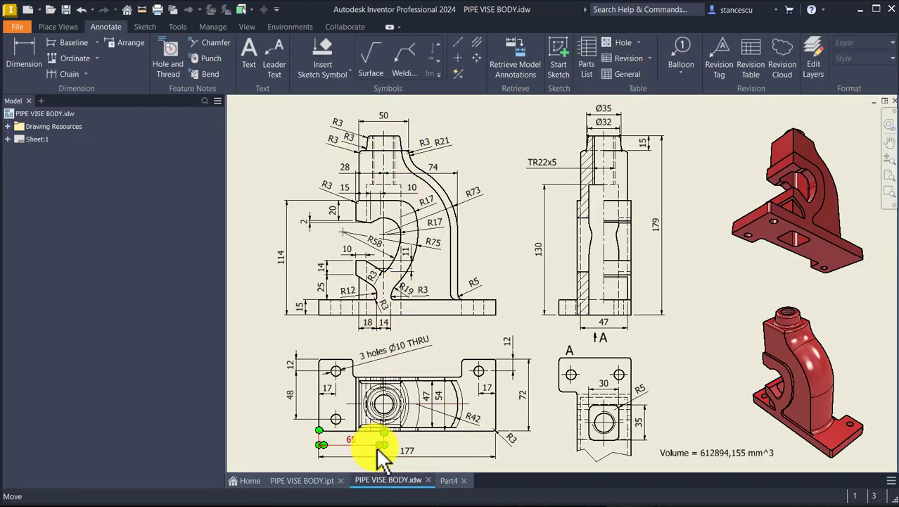
left_click(447, 479)
scroll(458, 190, "up", 5)
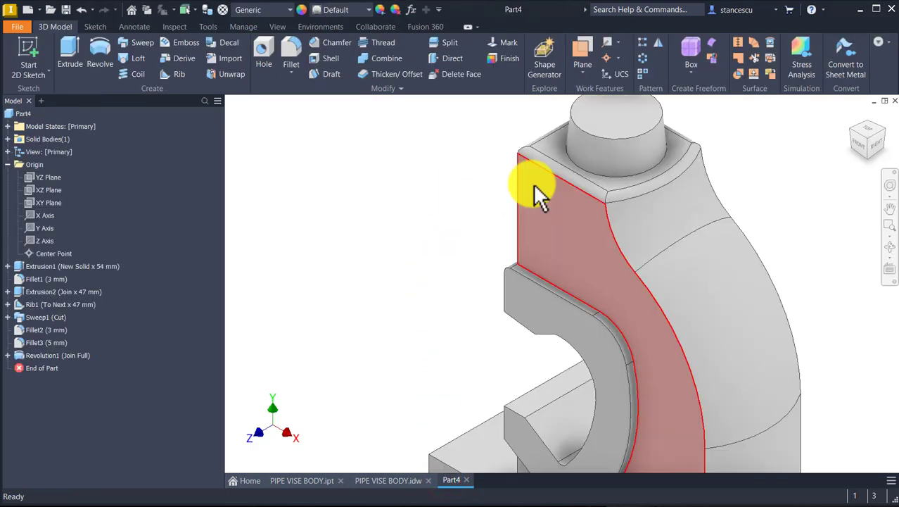
left_click(607, 179)
left_click(619, 173)
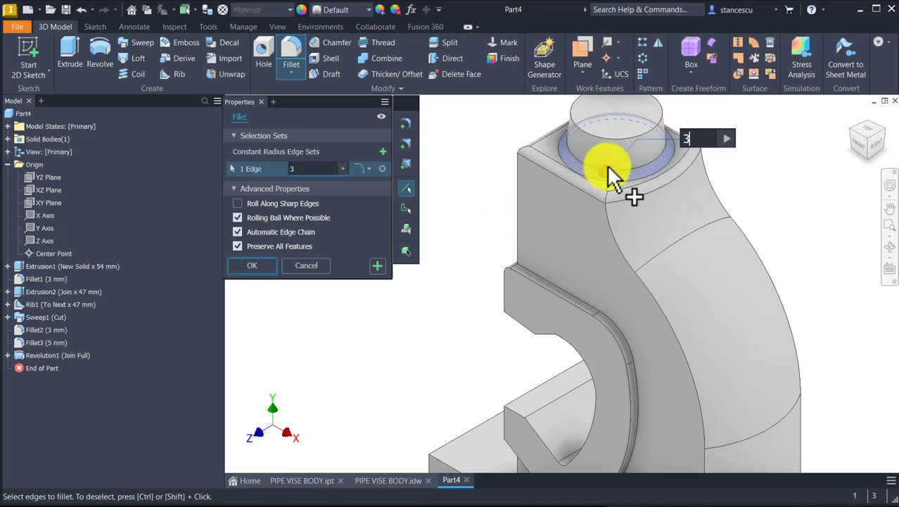
left_click(611, 141)
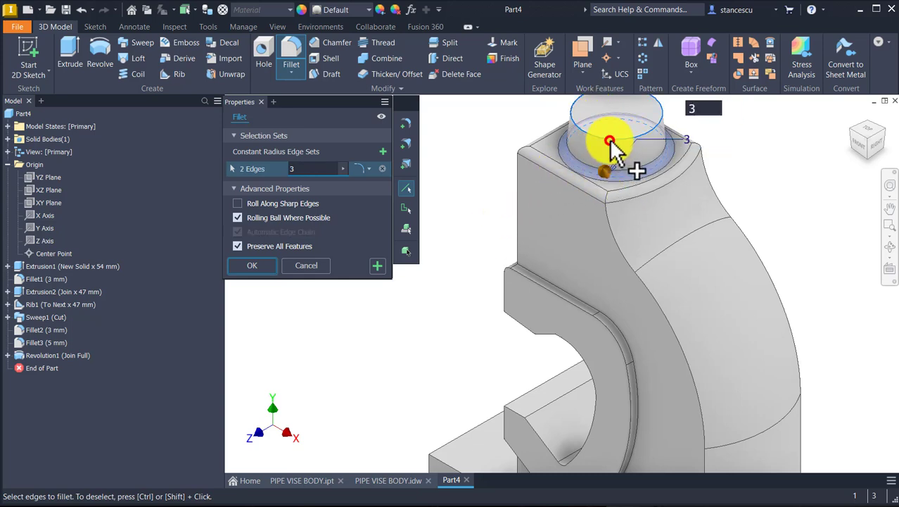
left_click(254, 266)
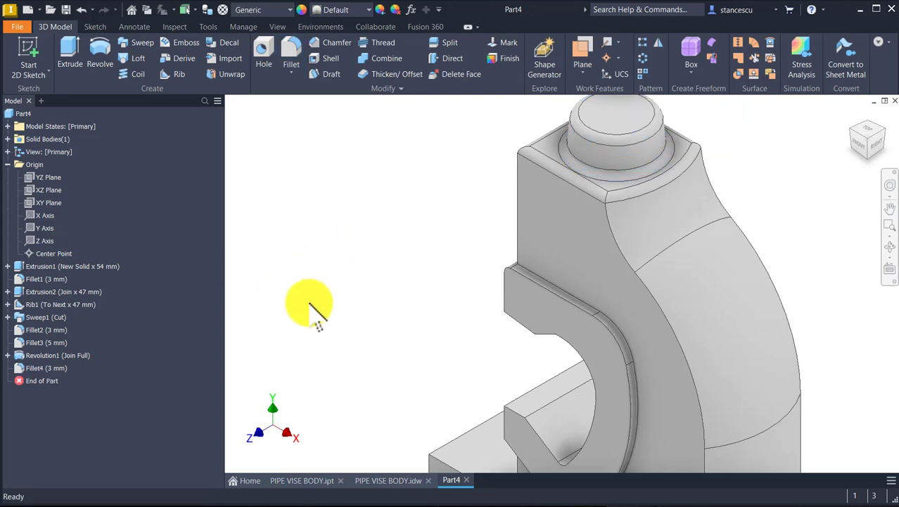
key("F6")
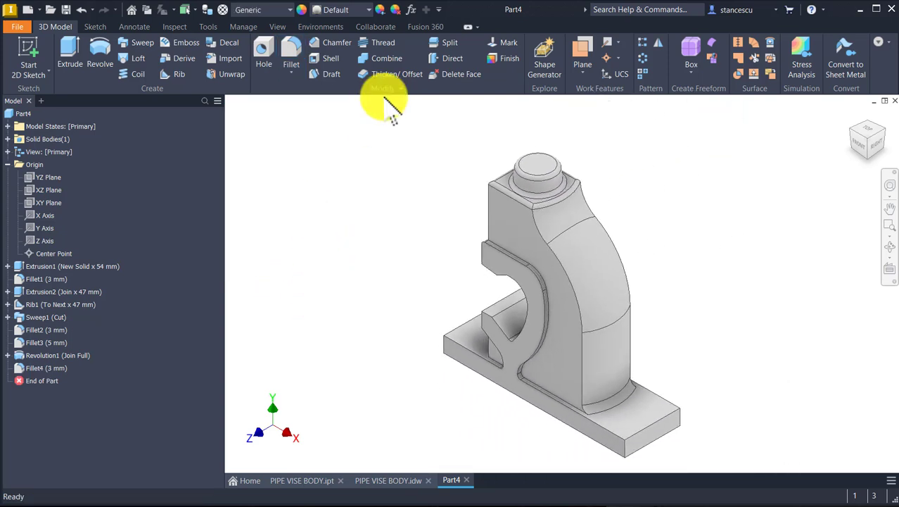
- Examine the finished PIPE VISE BODY part and its drawing for the shape and dimensions of the base plate's projecting lugs
left_click(431, 173)
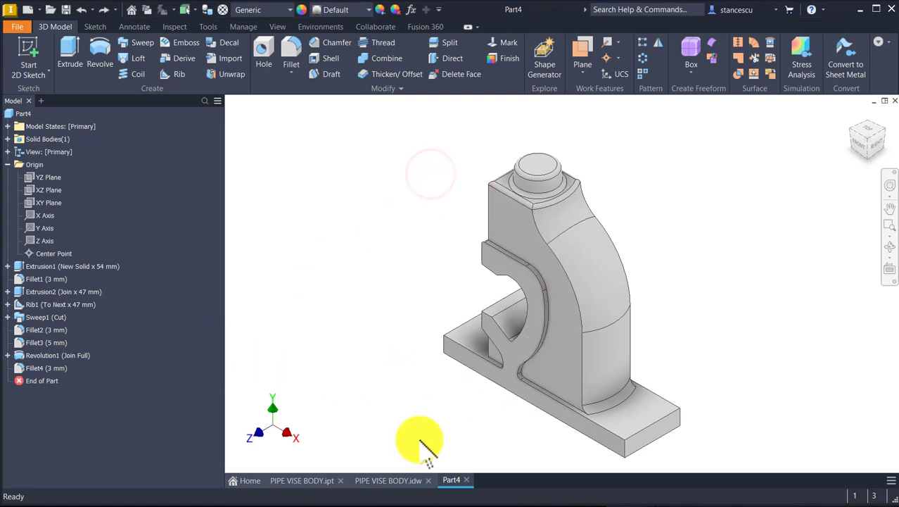
left_click(303, 480)
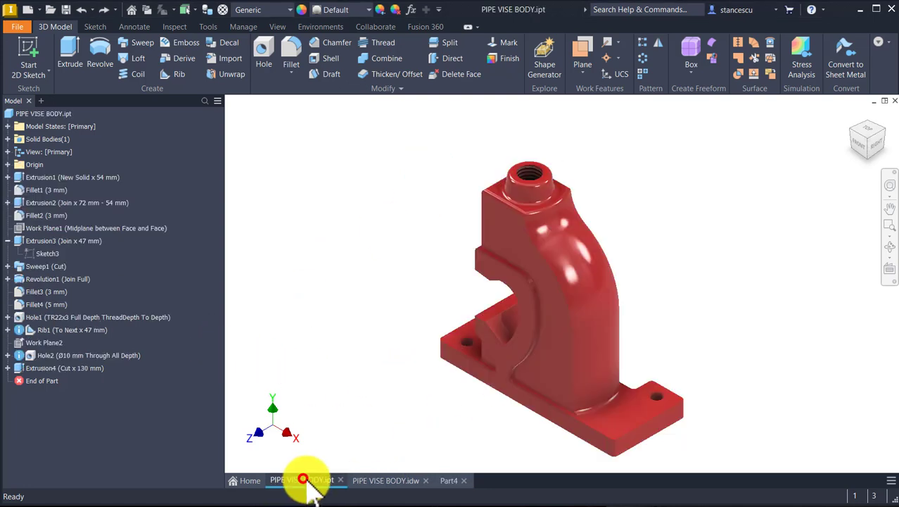
mouse_move(798, 290)
middle_mouse_down("shift")
mouse_move(732, 384)
mouse_move(668, 297)
mouse_move(678, 250)
mouse_move(686, 259)
mouse_move(639, 472)
mouse_move(622, 421)
mouse_move(596, 452)
mouse_move(682, 359)
mouse_move(573, 458)
mouse_move(422, 439)
mouse_move(401, 486)
mouse_move(392, 486)
mouse_move(411, 415)
middle_mouse_up("shift")
key("F6")
left_click(398, 480)
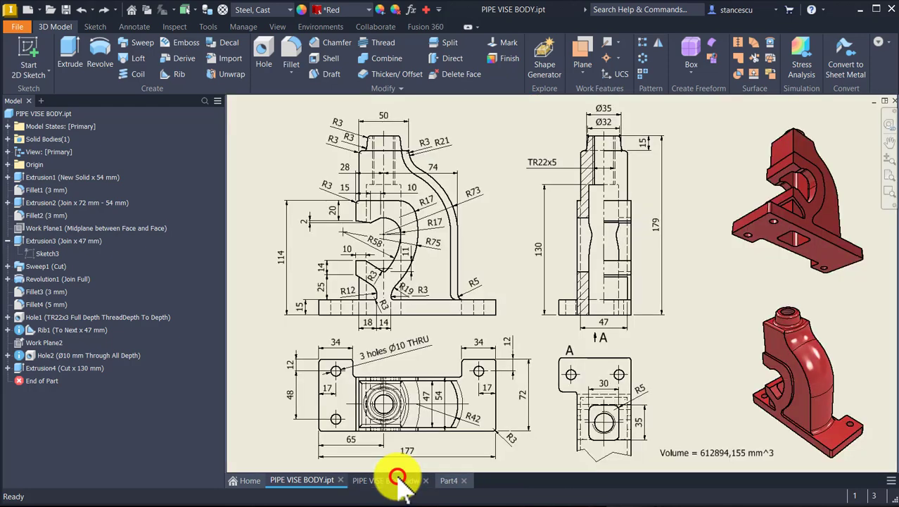
left_click(529, 414)
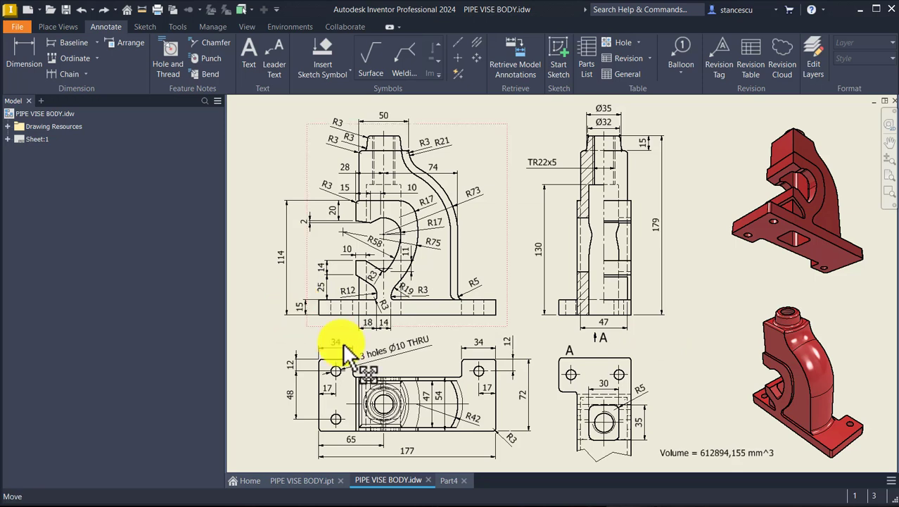
- In Part4, start a sketch on the base's back face and draw a 34 mm wide, full-height rectangle at the end nearest the curved rib
left_click(448, 480)
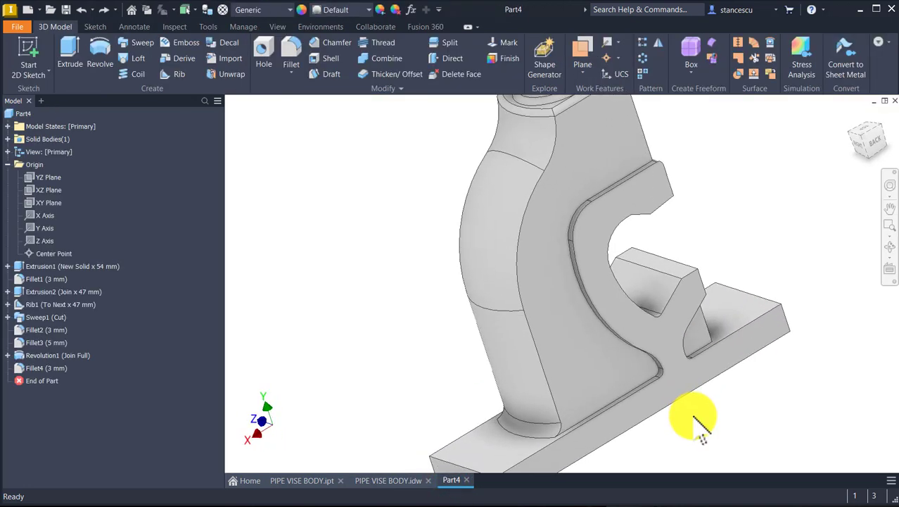
left_click(648, 344)
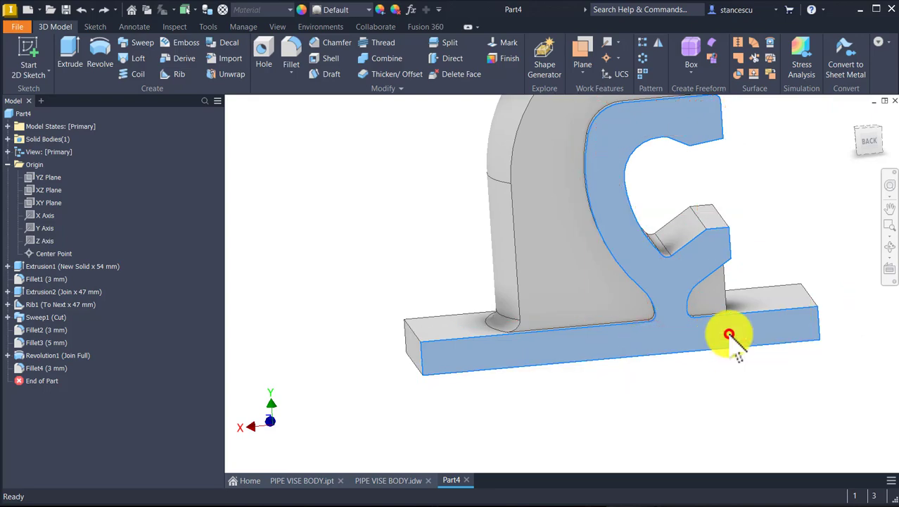
left_click(730, 335)
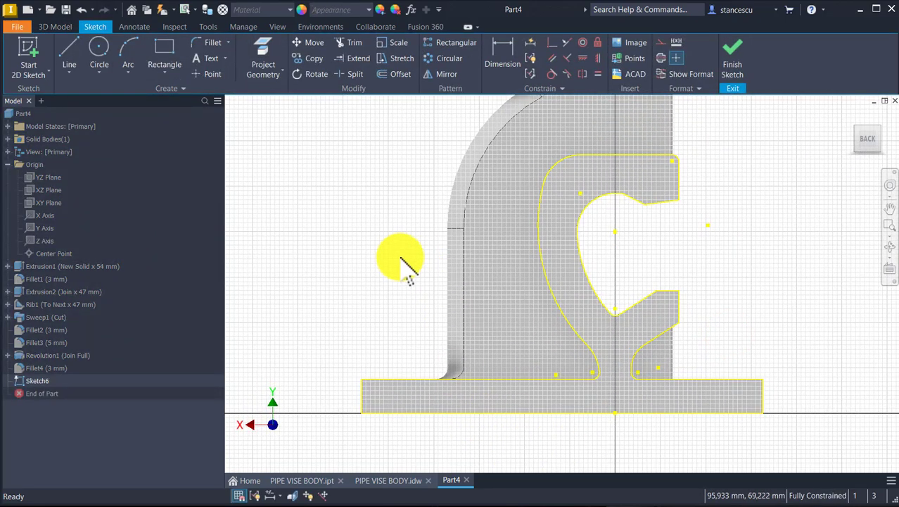
left_click(166, 54)
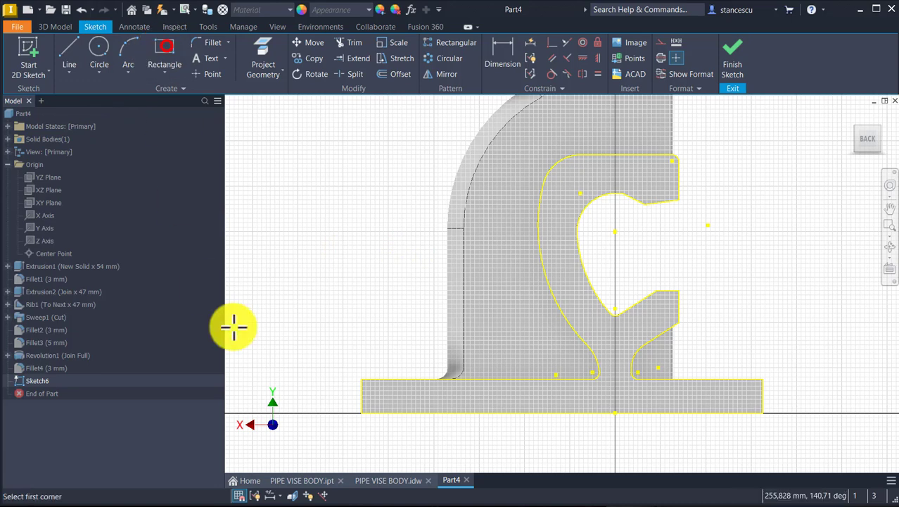
left_click(361, 380)
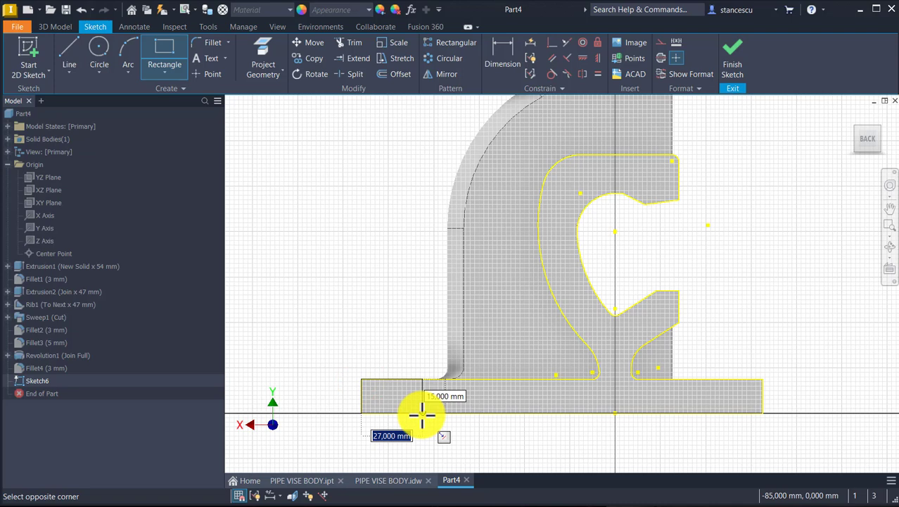
key("Return")
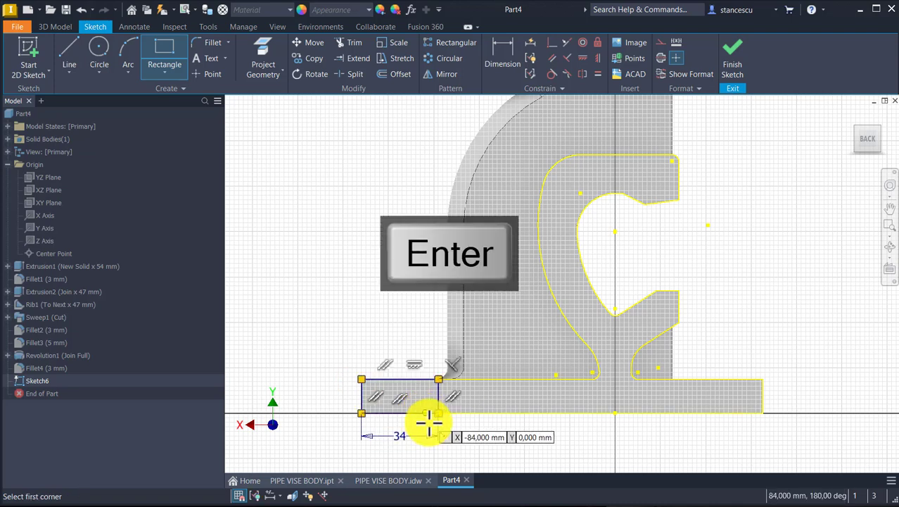
- Draw a second 34 mm wide, full-height rectangle at the base's opposite end and finish the sketch
left_click(761, 412)
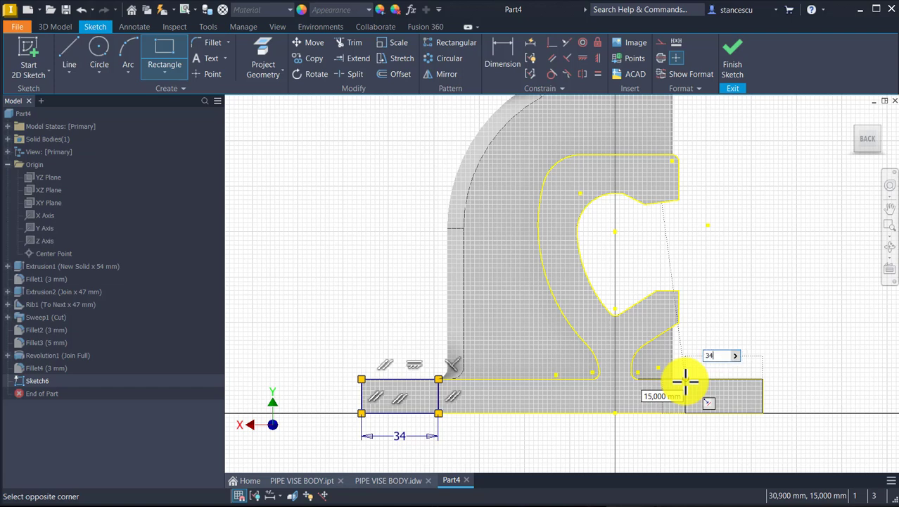
type("34")
key("Return")
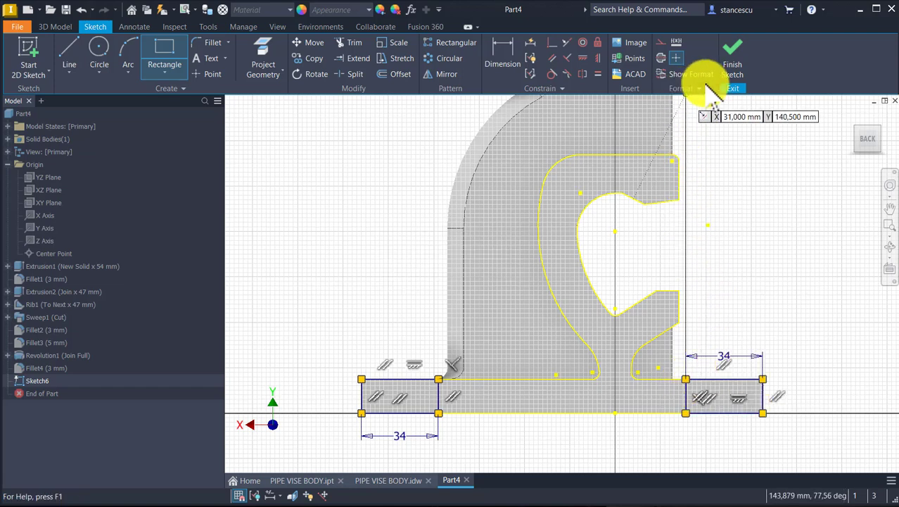
left_click(732, 67)
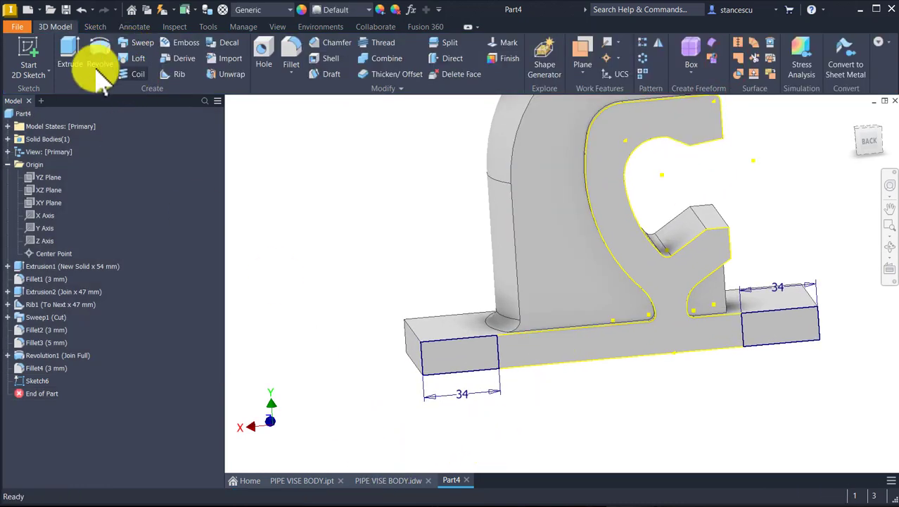
- Extrude both end rectangles outward by 72-54 mm, joined to the base
left_click(78, 55)
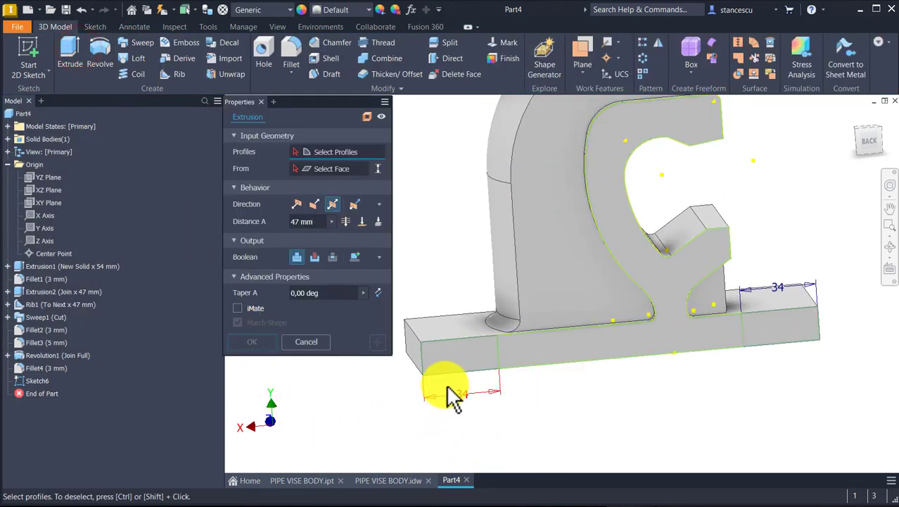
left_click(490, 356)
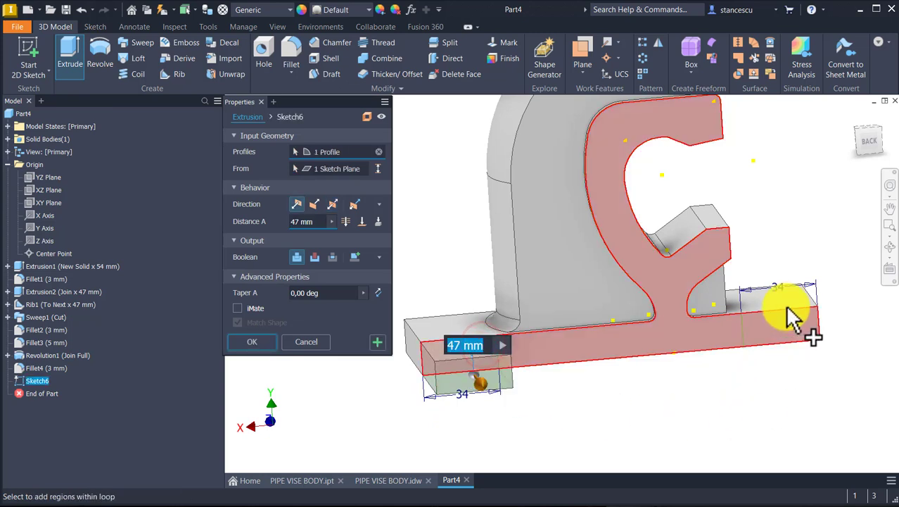
left_click(794, 352)
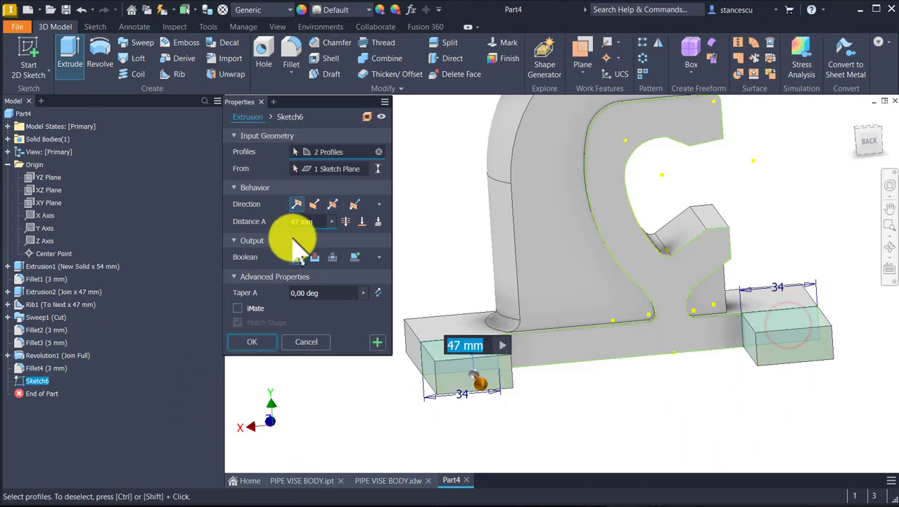
left_click(316, 222)
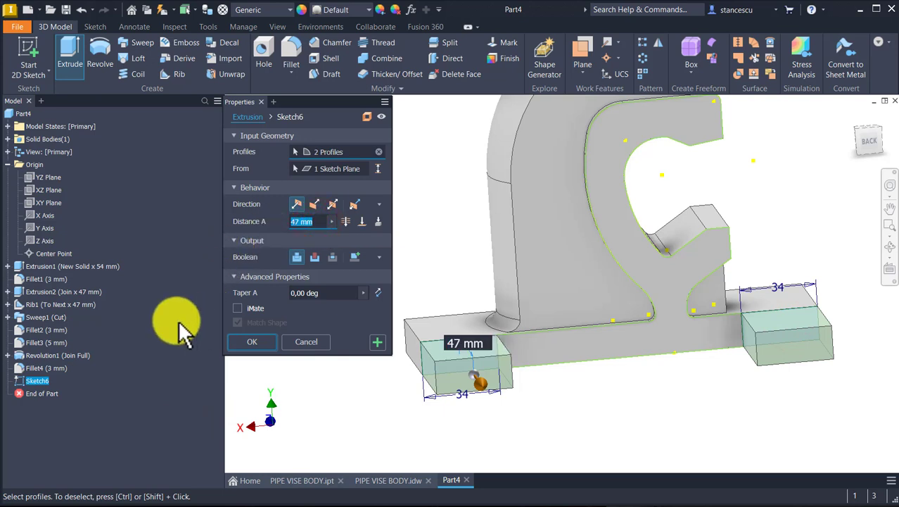
type("72-")
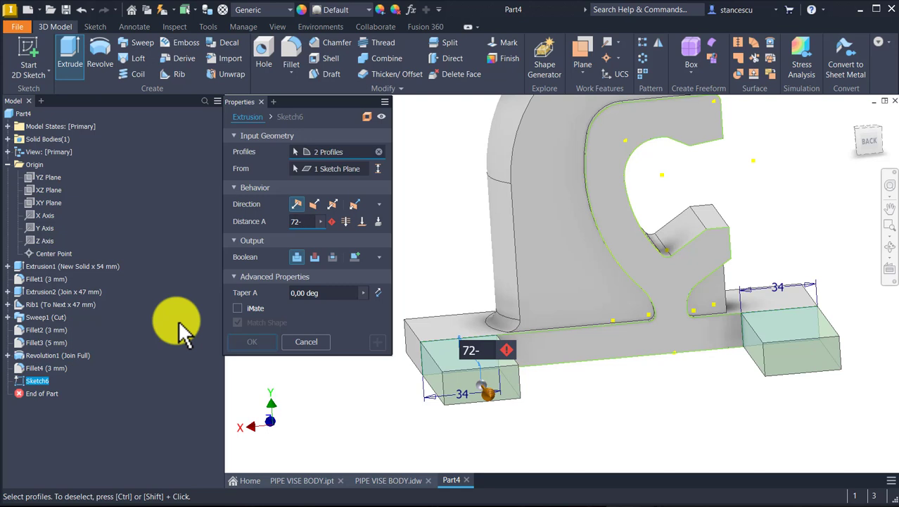
type("54")
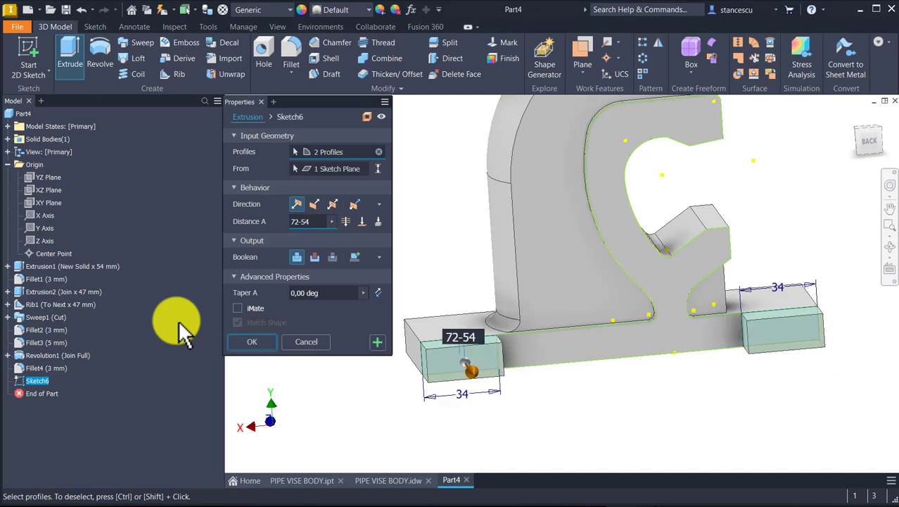
left_click(266, 344)
middle_click_drag(454, 345, 366, 352, "shift")
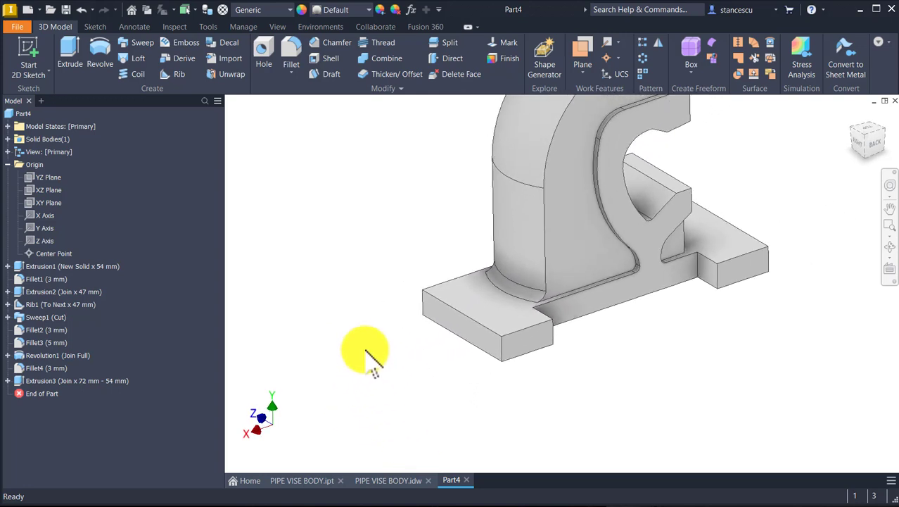
- Check the drawing, then in Part4 fillet the eight vertical corner edges of the base plate and its end lugs with a 3 mm radius
left_click(394, 484)
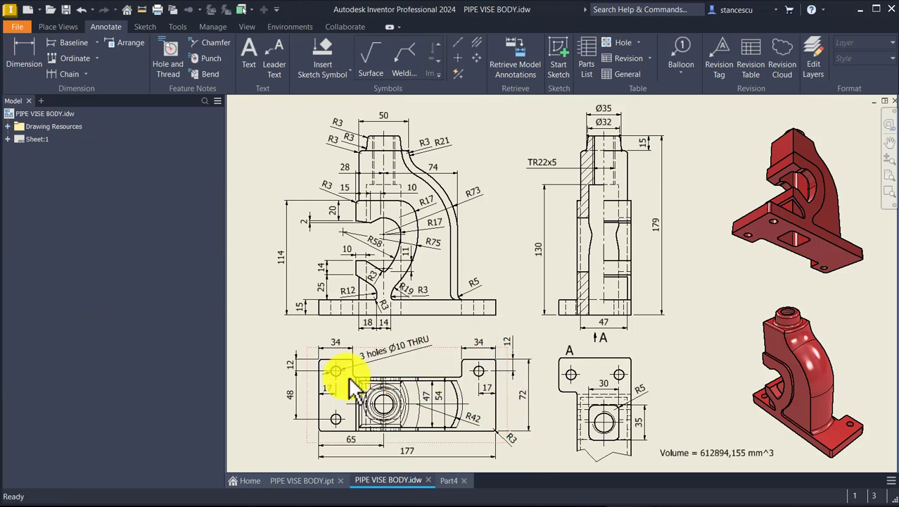
left_click(448, 480)
scroll(617, 386, "down", 2)
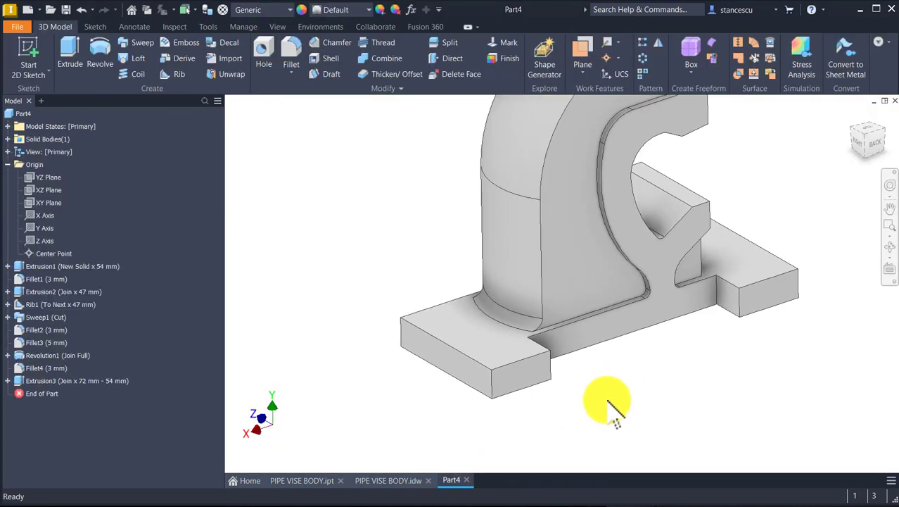
left_click(504, 374)
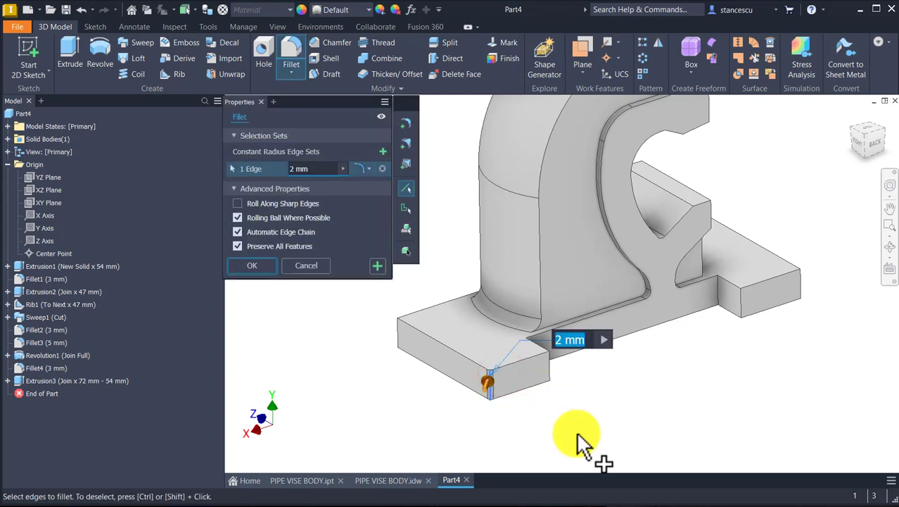
left_click(550, 363)
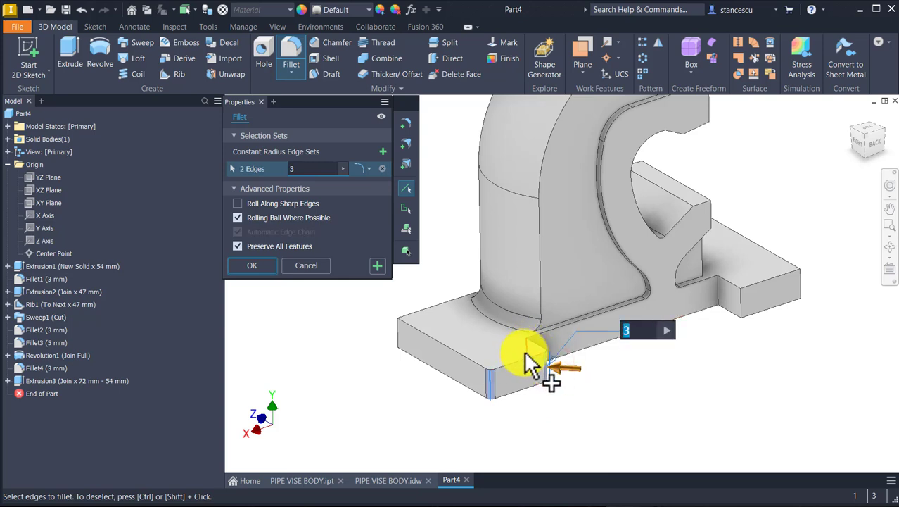
left_click(526, 352)
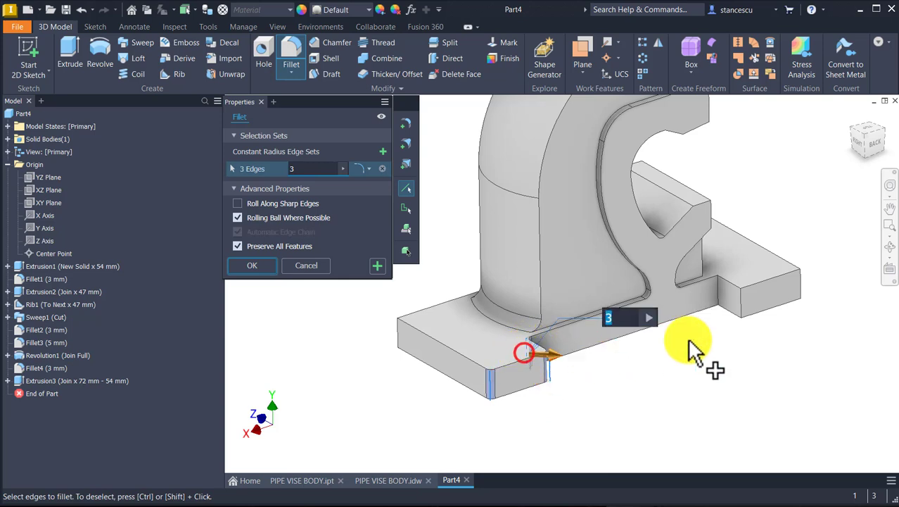
left_click(719, 289)
left_click(738, 301)
left_click(800, 285)
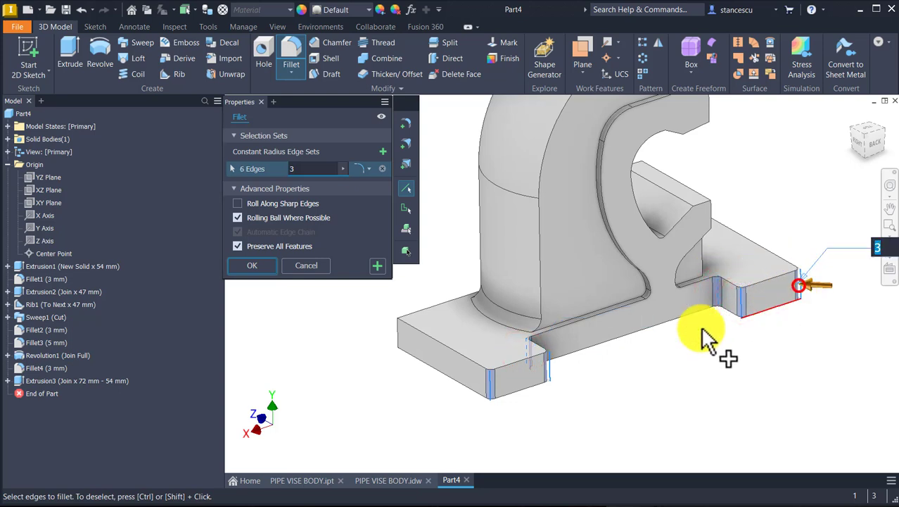
left_click(399, 335)
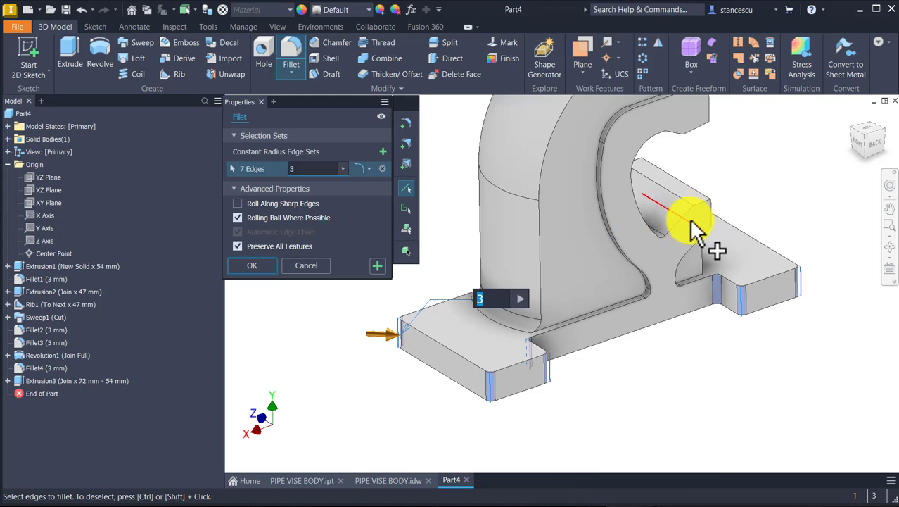
middle_click_drag(771, 213, 822, 272, "shift")
middle_click_drag(832, 259, 386, 376, "shift")
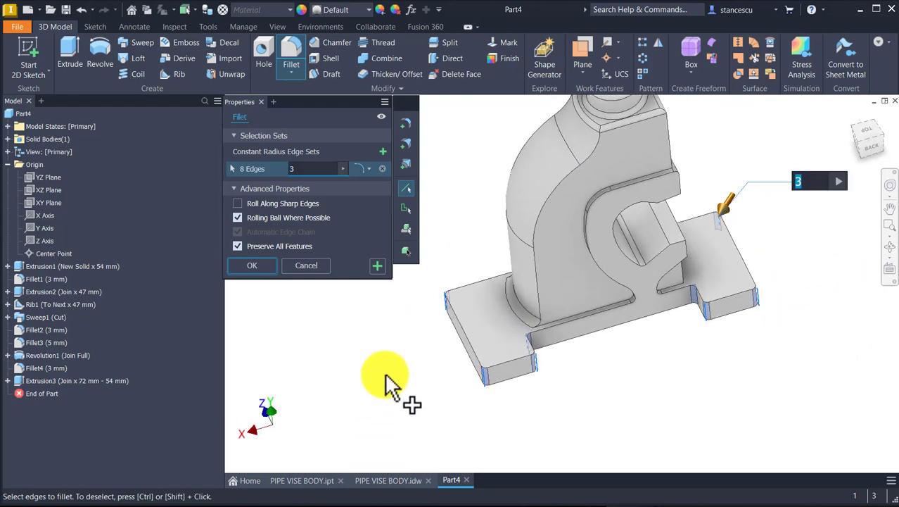
left_click(265, 265)
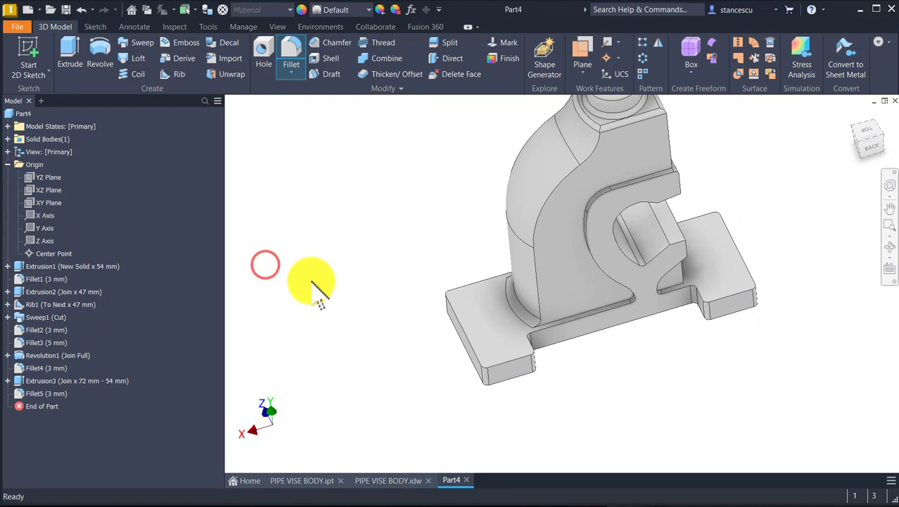
- Examine the finished PIPE VISE BODY part and its drawing's view A for the size and corner radius of the base's bottom opening
key("F6")
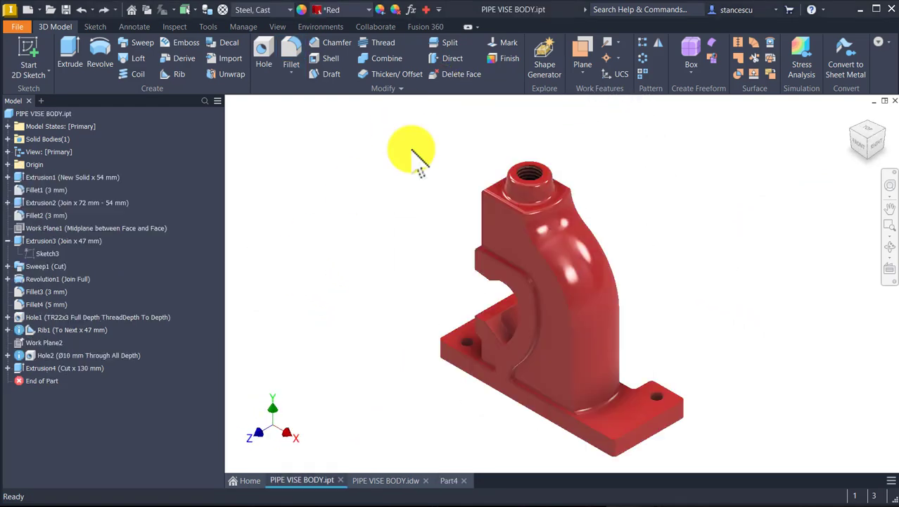
middle_click_drag(411, 150, 461, 241, "shift")
scroll(461, 242, "down", 5)
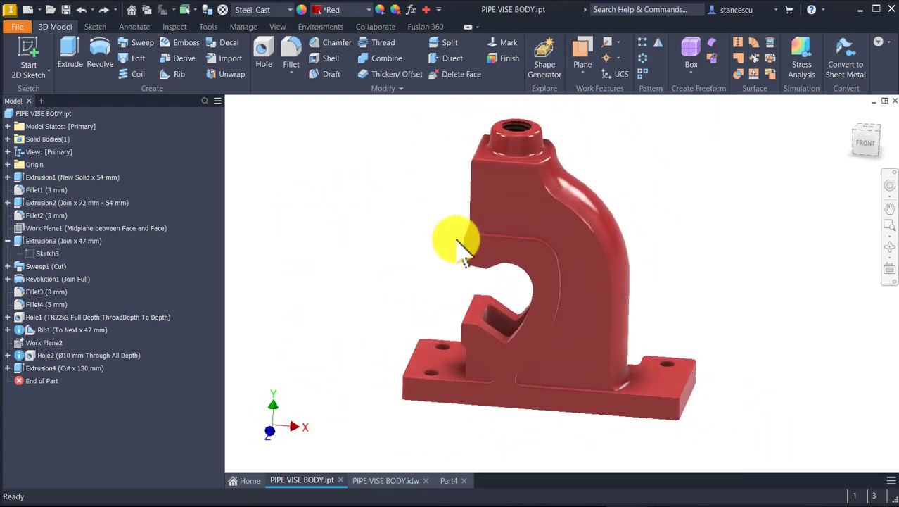
key("F6")
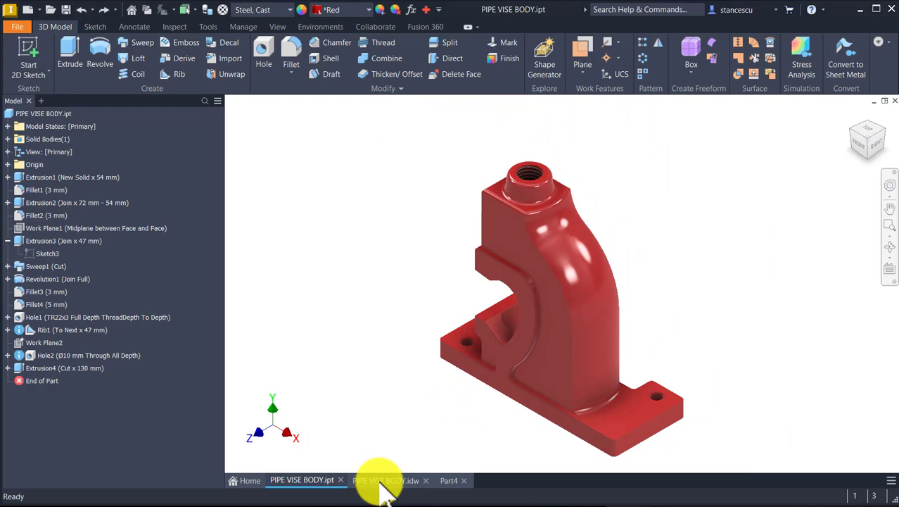
left_click(384, 480)
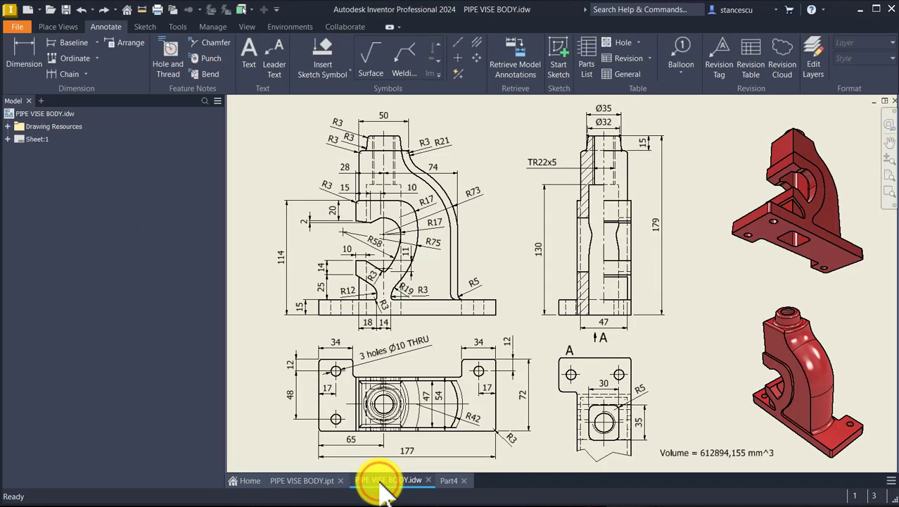
left_click(609, 387)
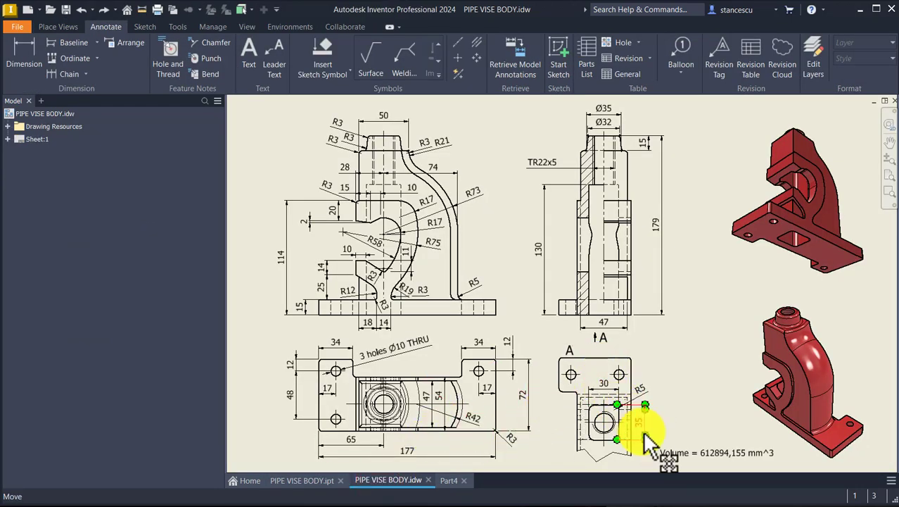
left_click(644, 430)
left_click(625, 366)
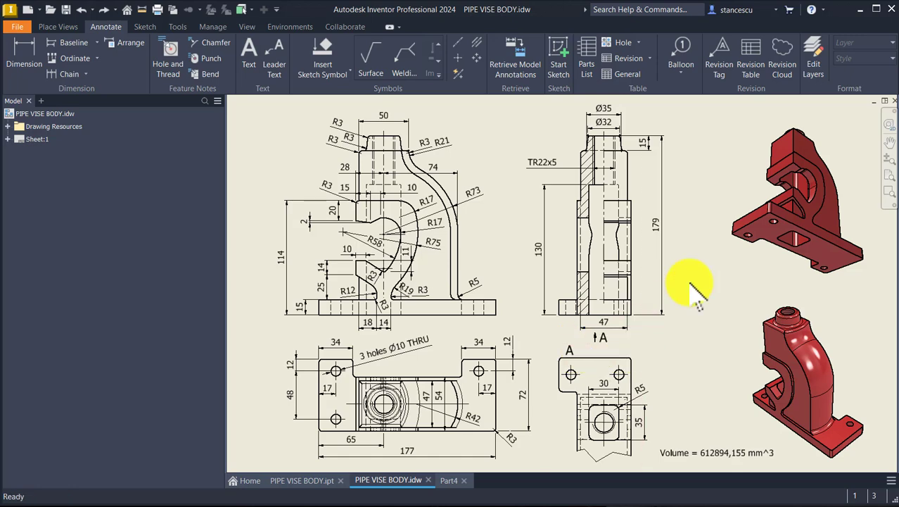
- In Part4, start a sketch on the base's bottom face and draw a 30 × 35 mm rectangle centred on the projected point within the face
left_click(449, 481)
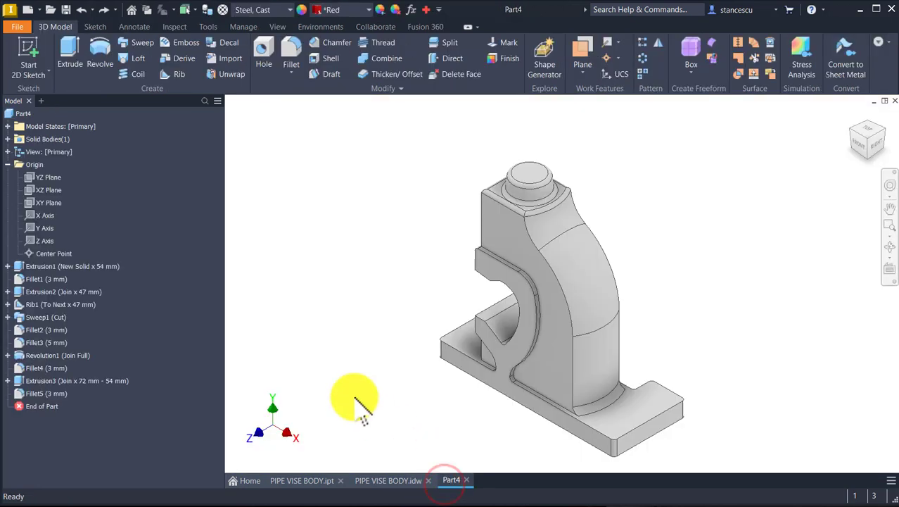
middle_click_drag(354, 400, 517, 454, "shift")
middle_click_drag(546, 370, 556, 341, "shift")
left_click(551, 366)
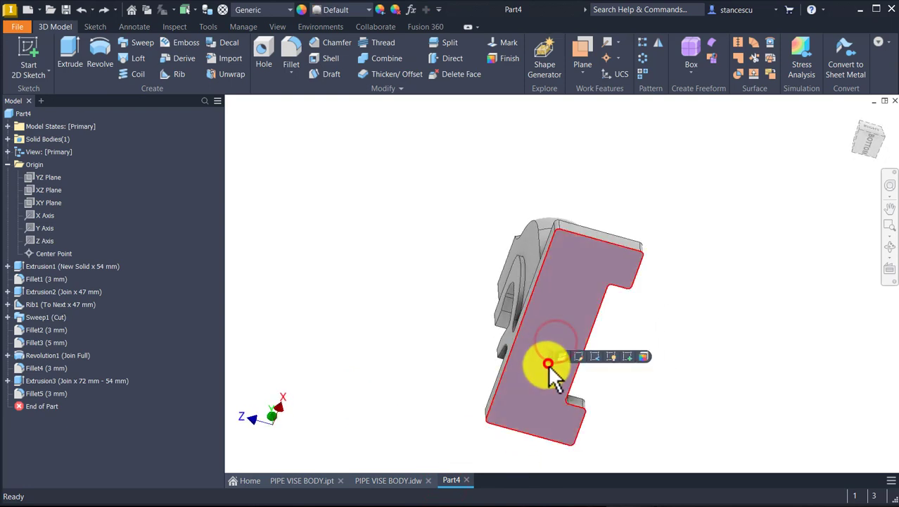
left_click(632, 357)
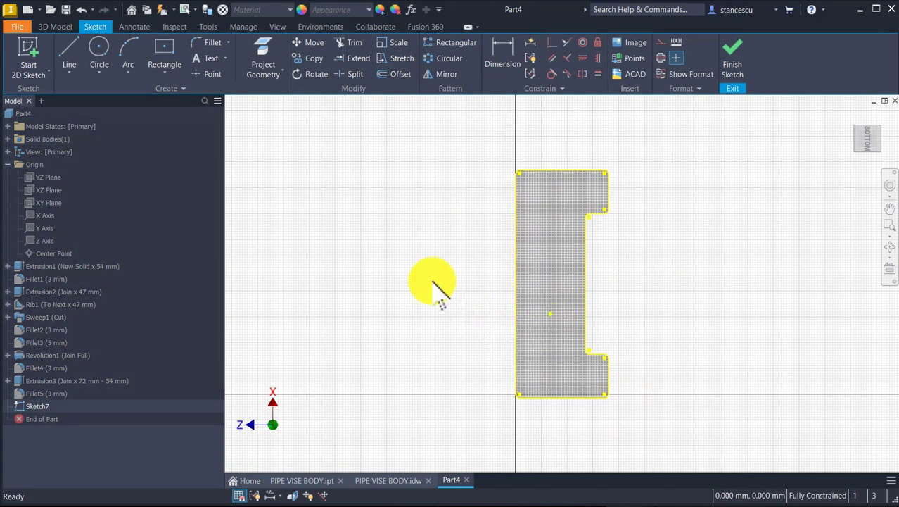
left_click(173, 78)
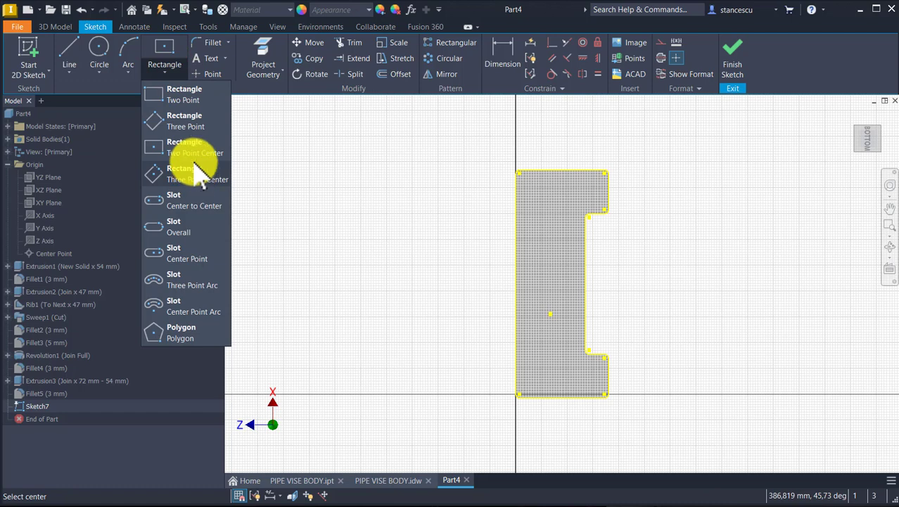
left_click(191, 145)
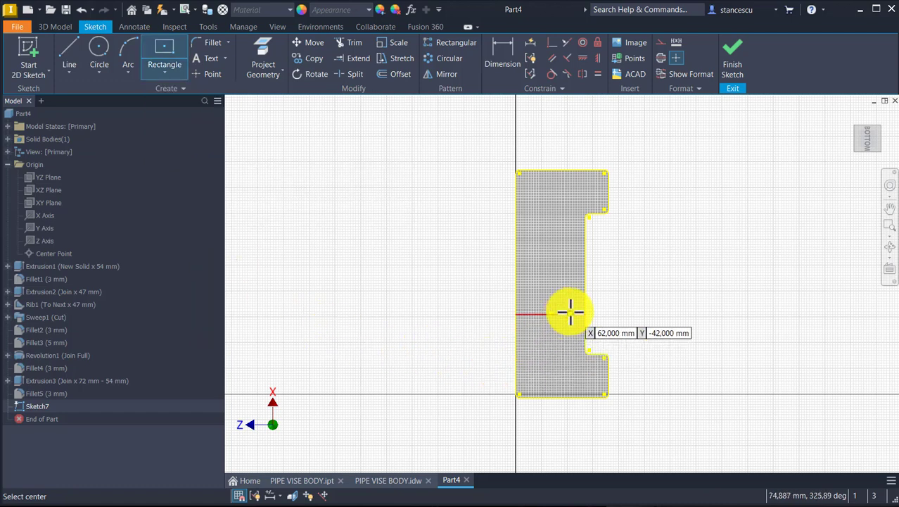
scroll(548, 319, "up", 2)
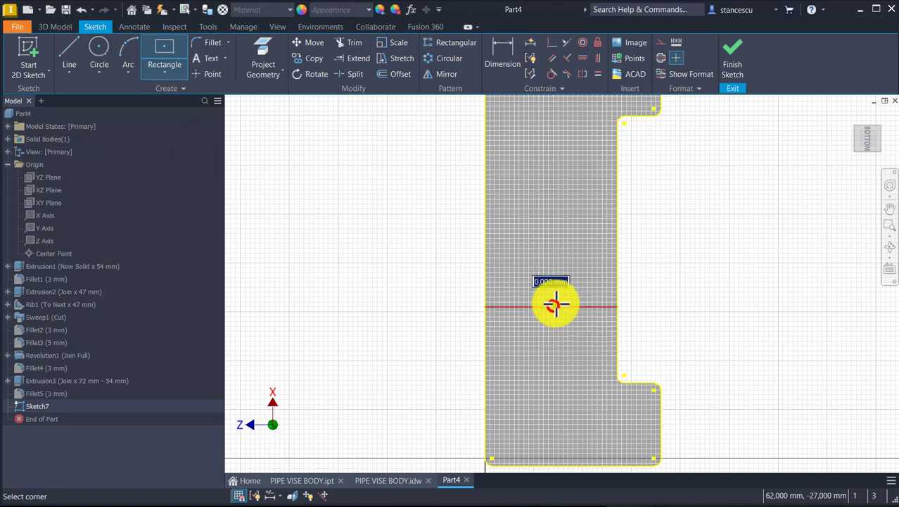
left_click(552, 306)
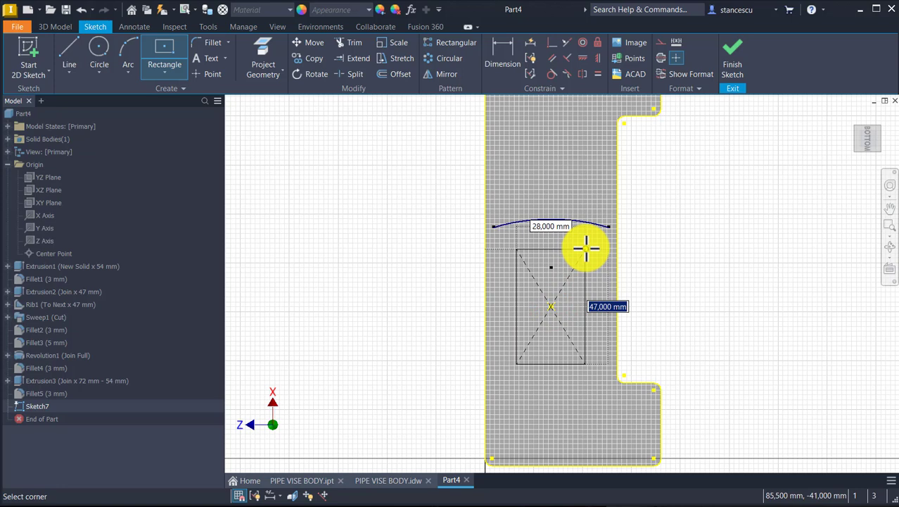
key("Tab")
type("30")
key("Return")
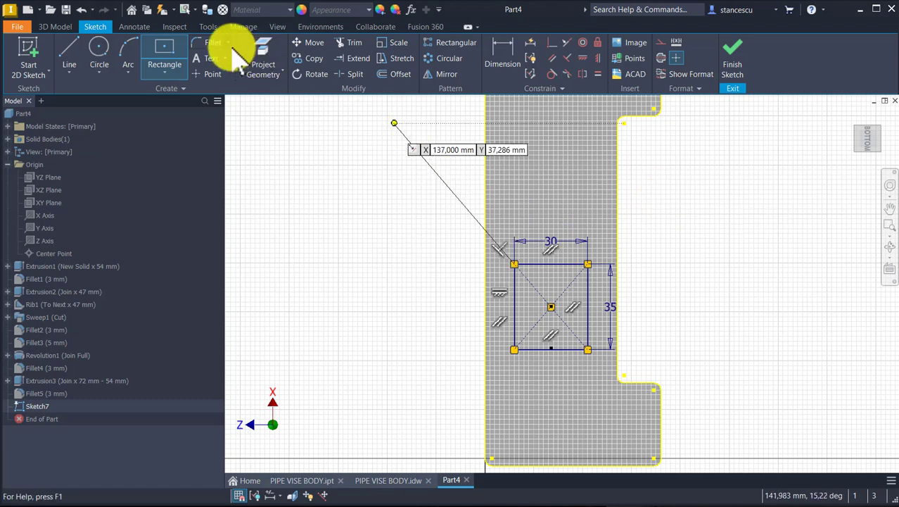
- Round all four corners of the sketched rectangle with a 5 mm radius and finish the sketch
left_click(211, 42)
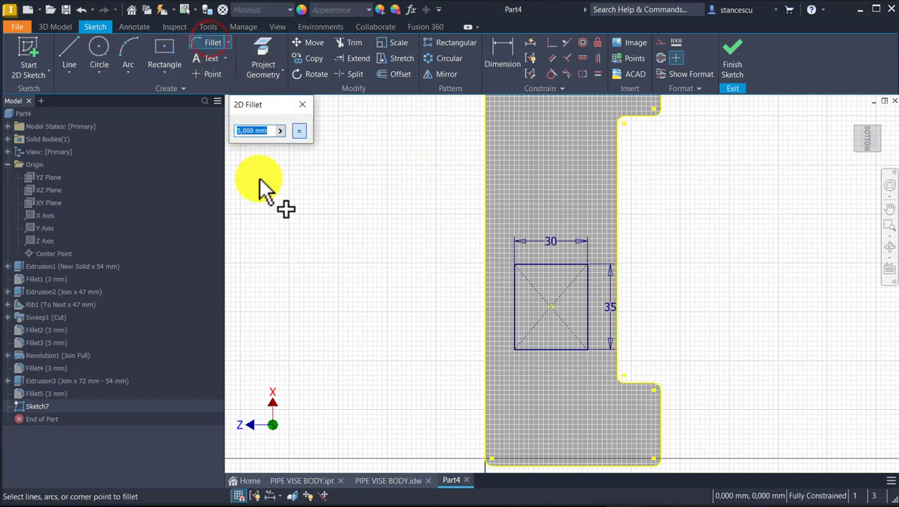
type("5")
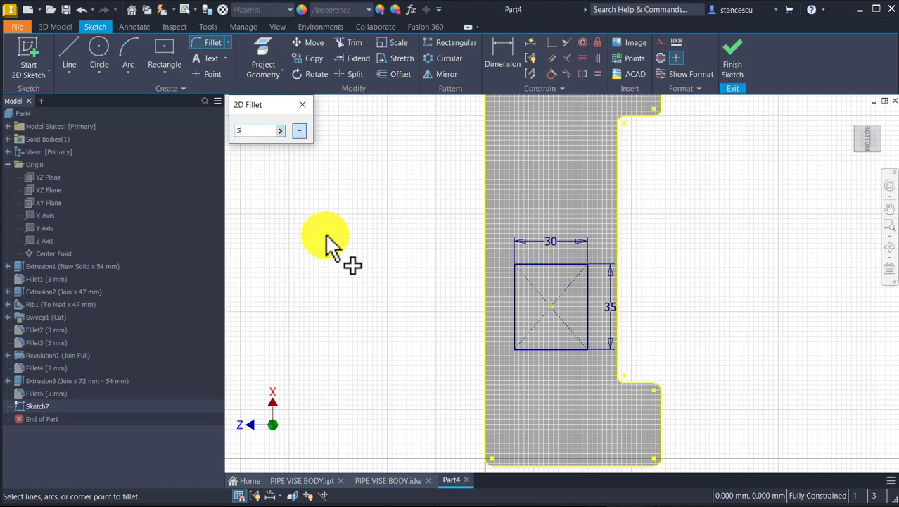
scroll(461, 281, "down", 3)
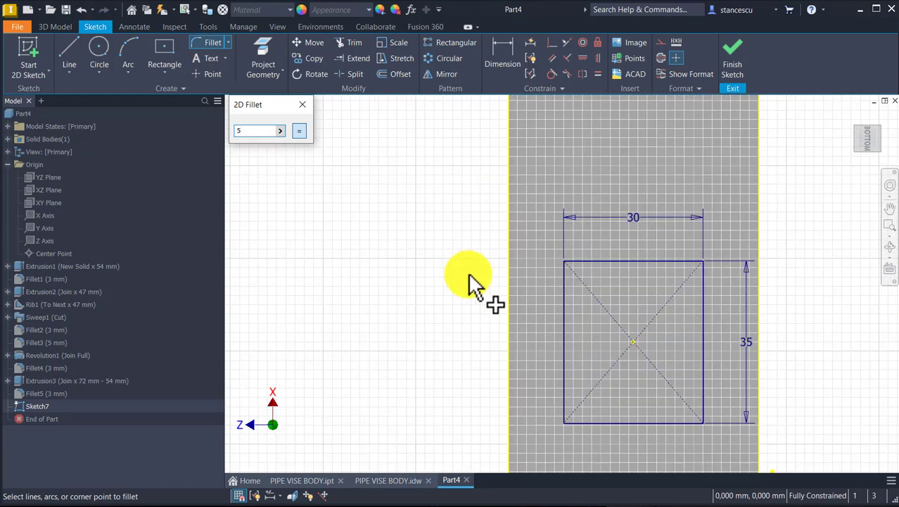
left_click(566, 276)
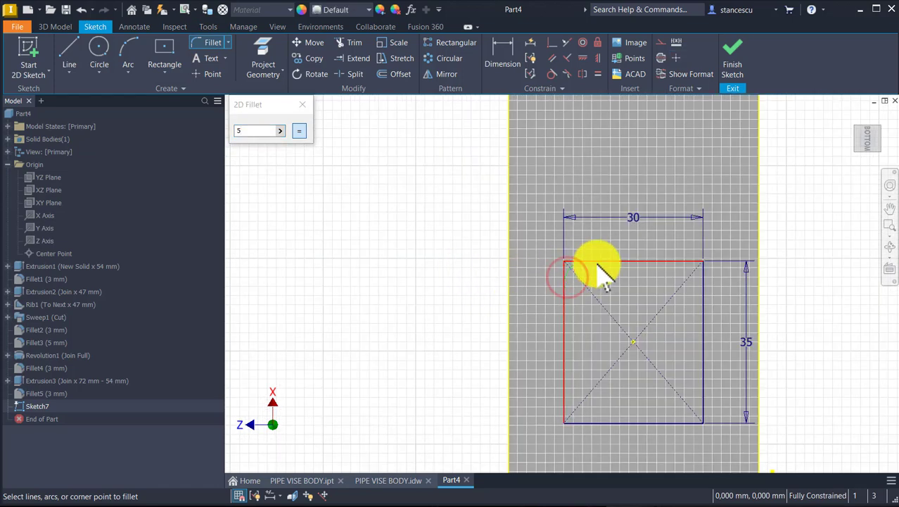
left_click(596, 261)
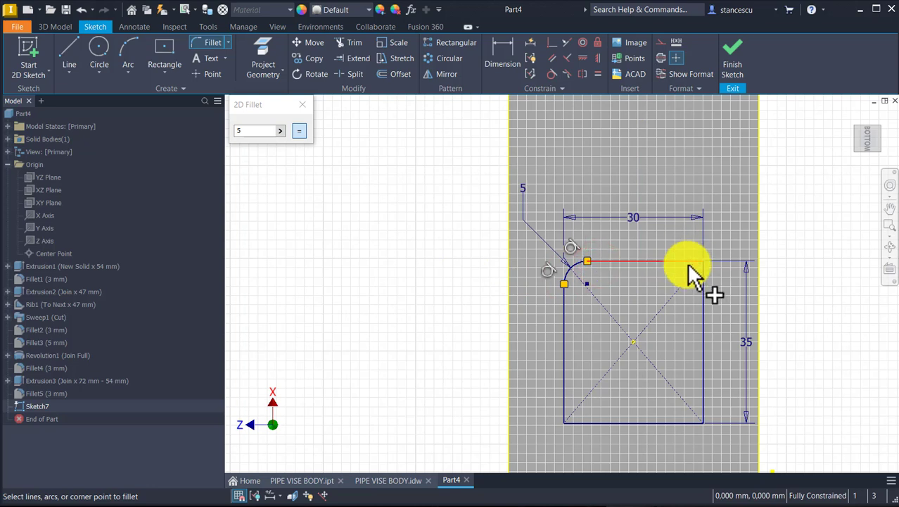
left_click(688, 259)
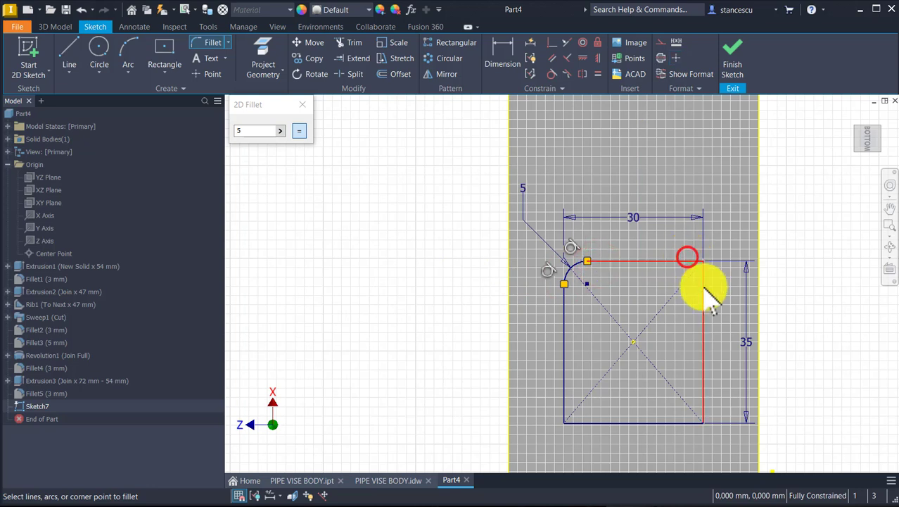
left_click(703, 289)
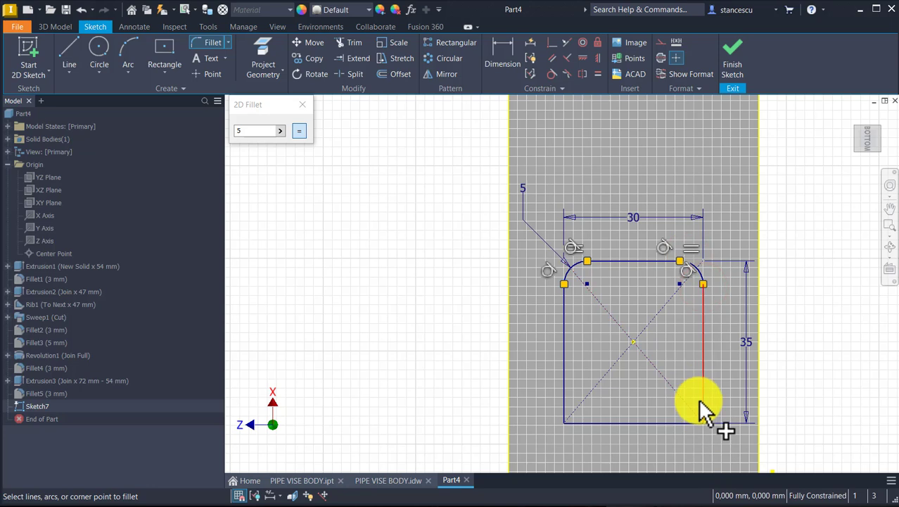
left_click(706, 404)
left_click(675, 423)
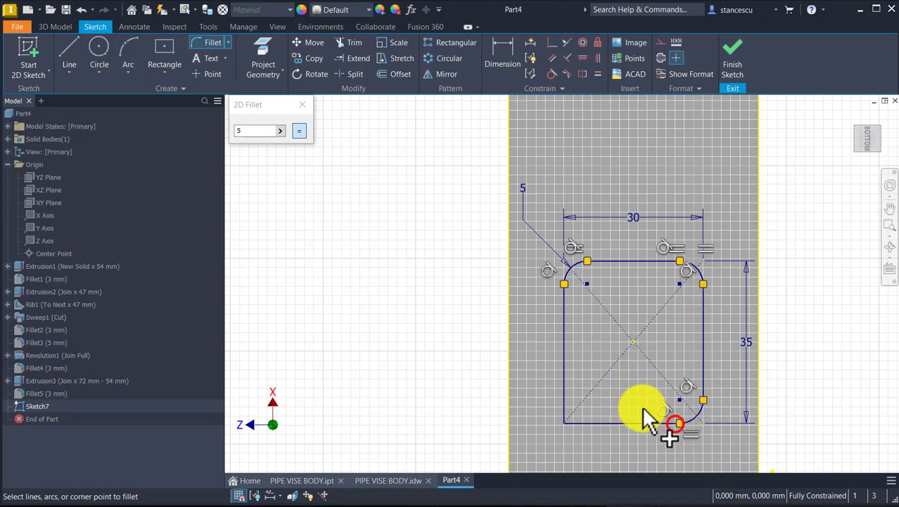
left_click(604, 422)
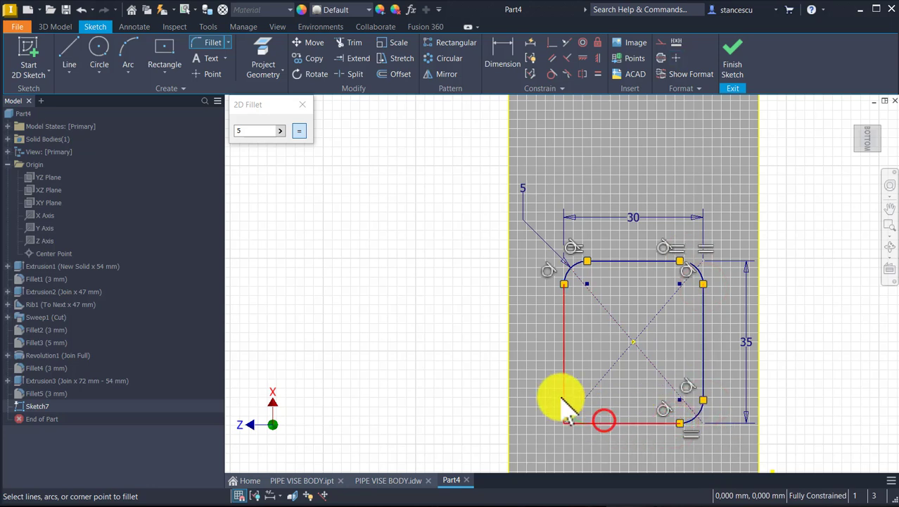
left_click(561, 397)
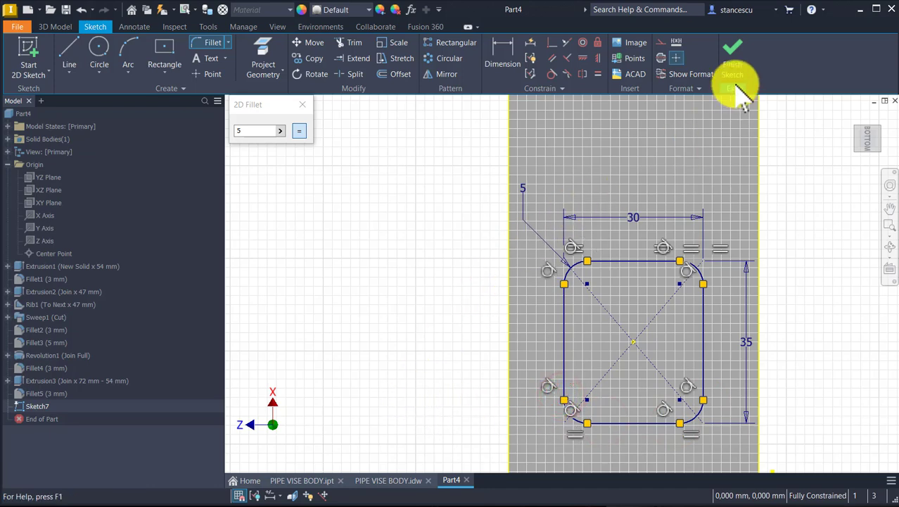
left_click(733, 53)
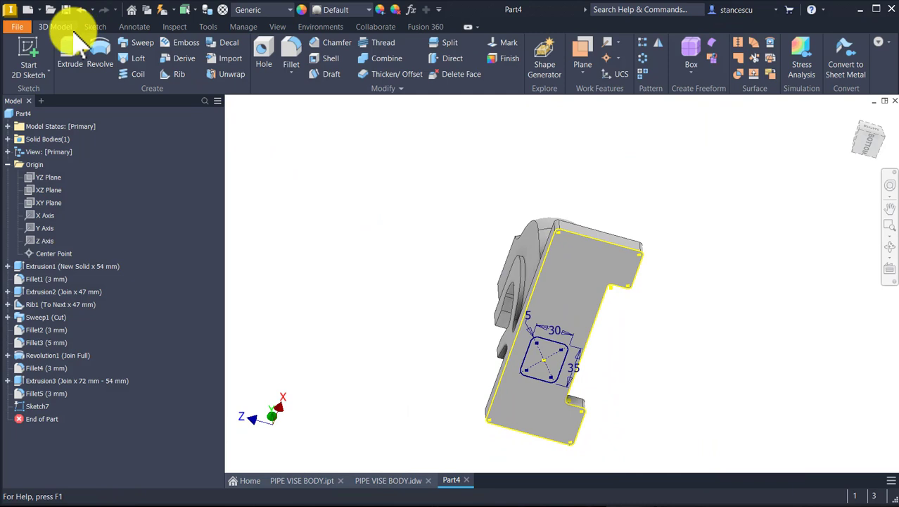
- Extrude the rounded rectangle on the base's underside as a 130 mm deep cut up into the body
left_click(71, 58)
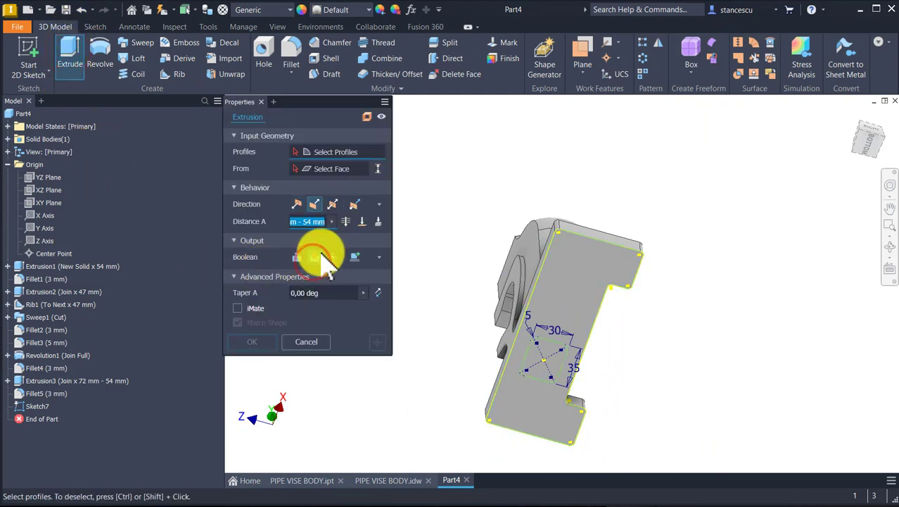
left_click(537, 359)
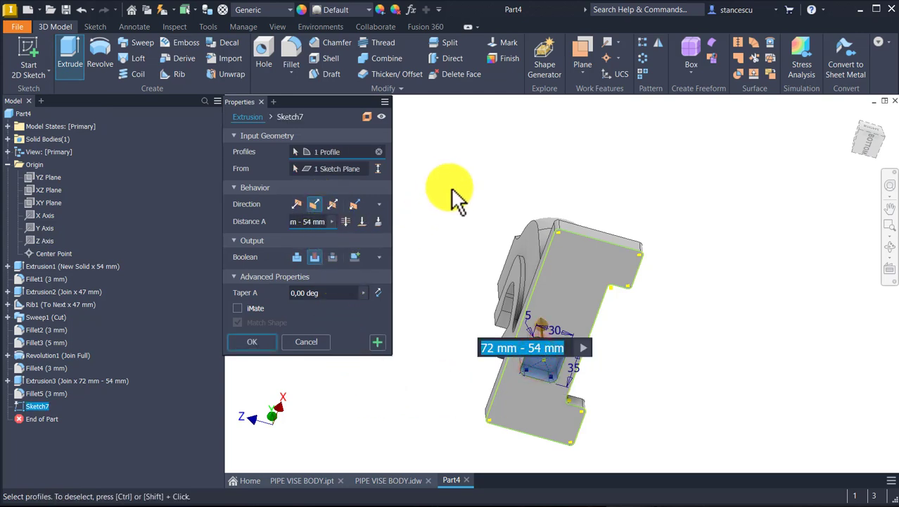
type("130")
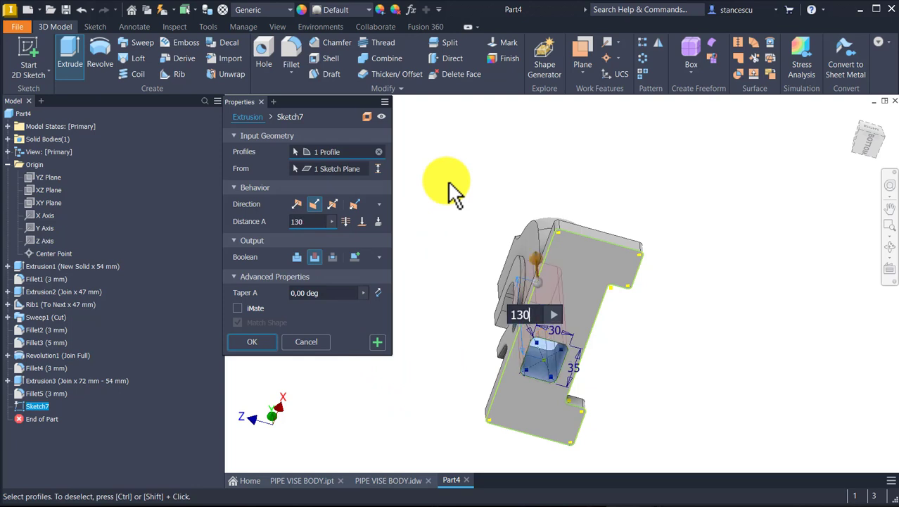
middle_click_drag(751, 242, 465, 272, "shift")
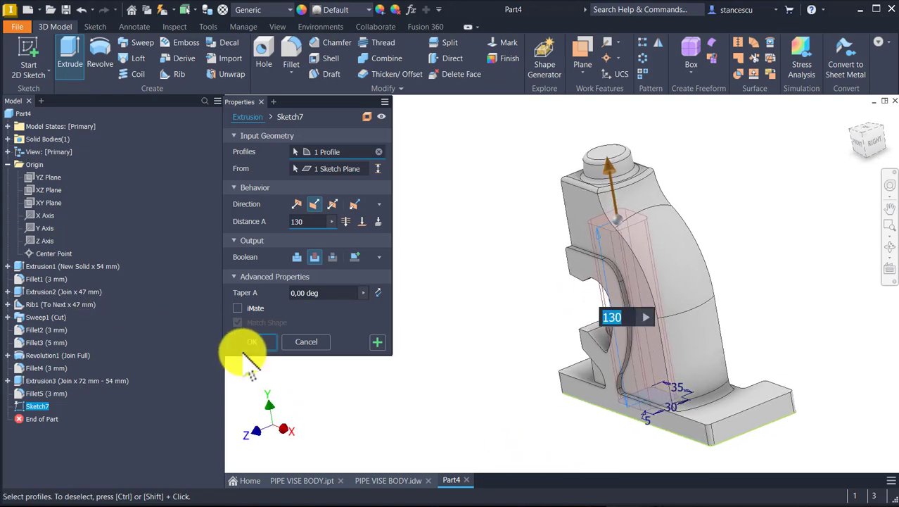
left_click(261, 343)
key("F6")
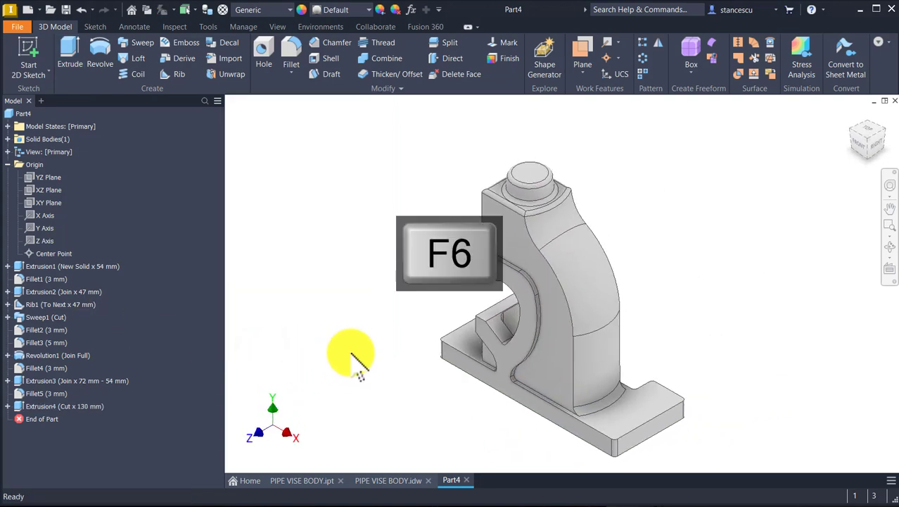
- Check the drawing's side view for the top thread callout, then in Part4 start a hole on the boss's top face, concentric with its circular edge
left_click(384, 481)
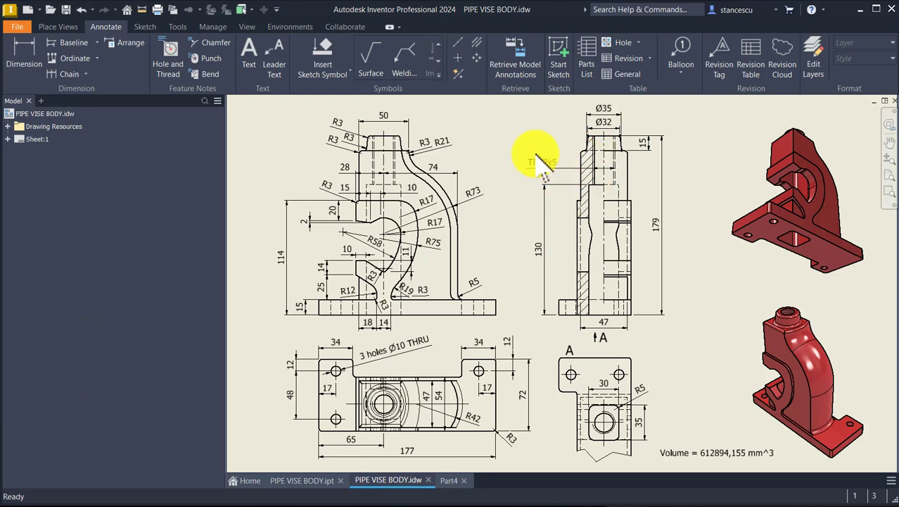
scroll(548, 170, "down", 3)
scroll(546, 164, "up", 8)
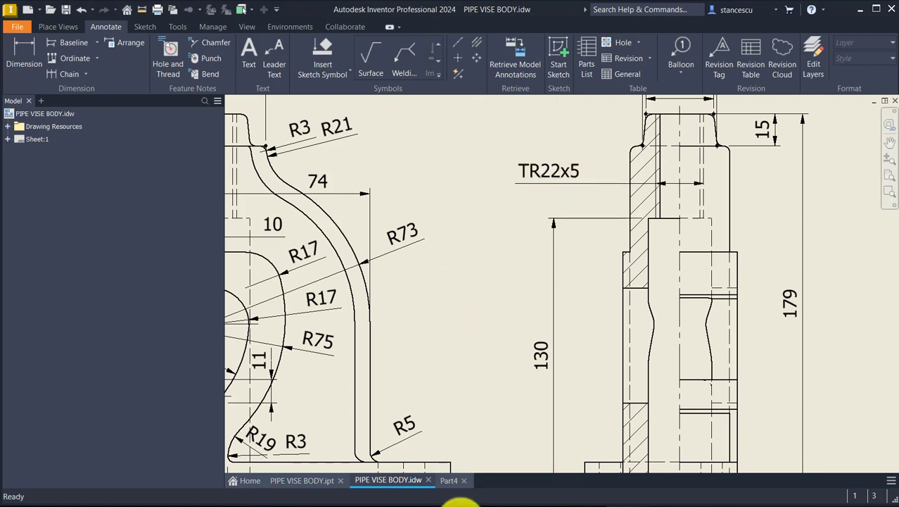
left_click(446, 482)
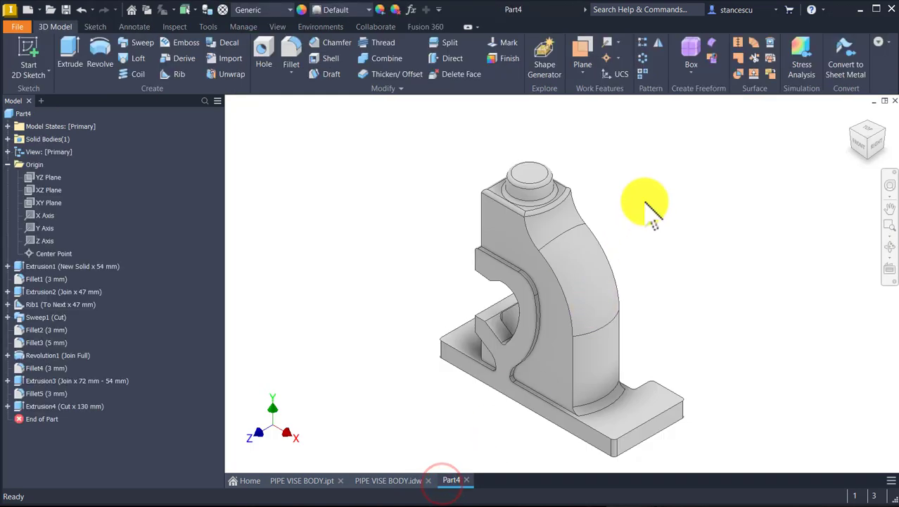
left_click(269, 56)
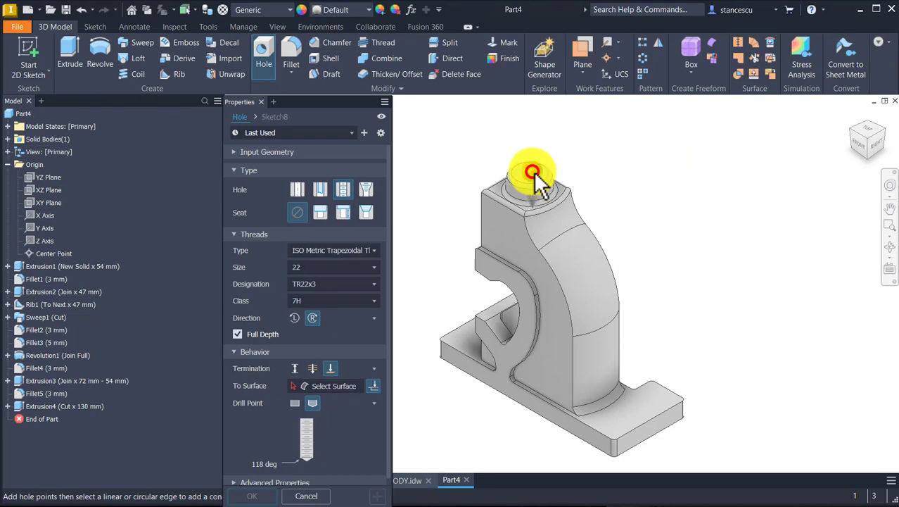
left_click(532, 172)
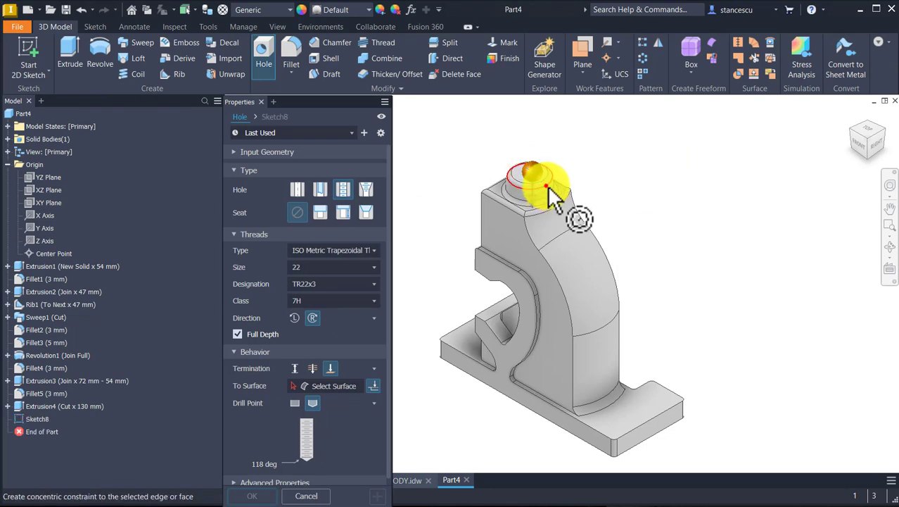
left_click(548, 186)
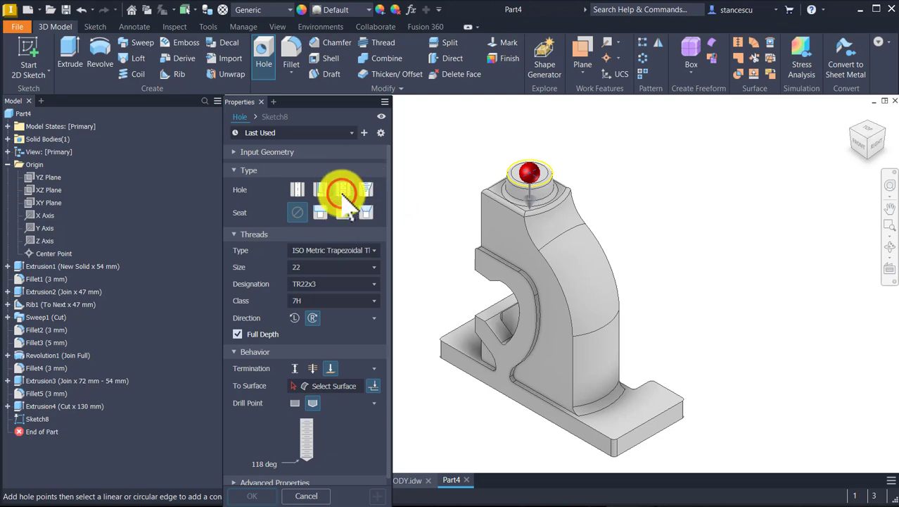
- Set the hole's thread type to ISO Metric Trapezoidal Threads with the designation TR22x5
left_click(334, 254)
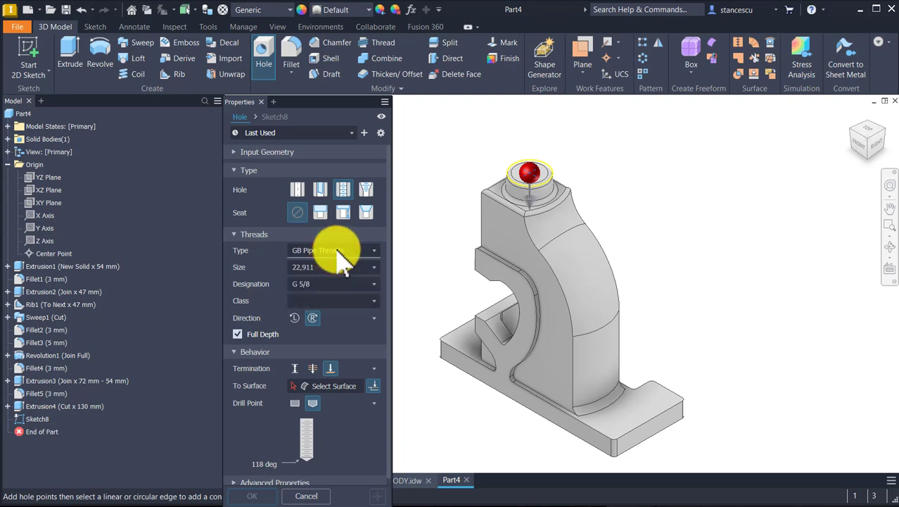
left_click(339, 254)
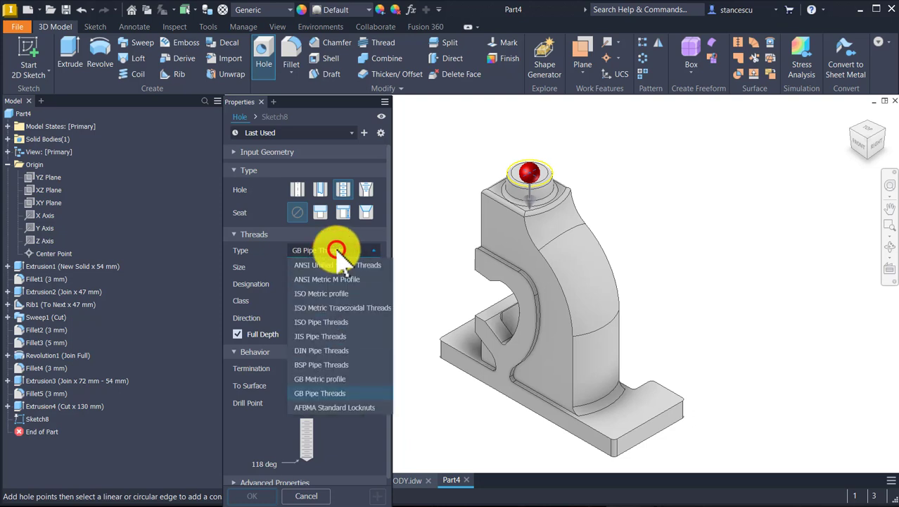
left_click(338, 309)
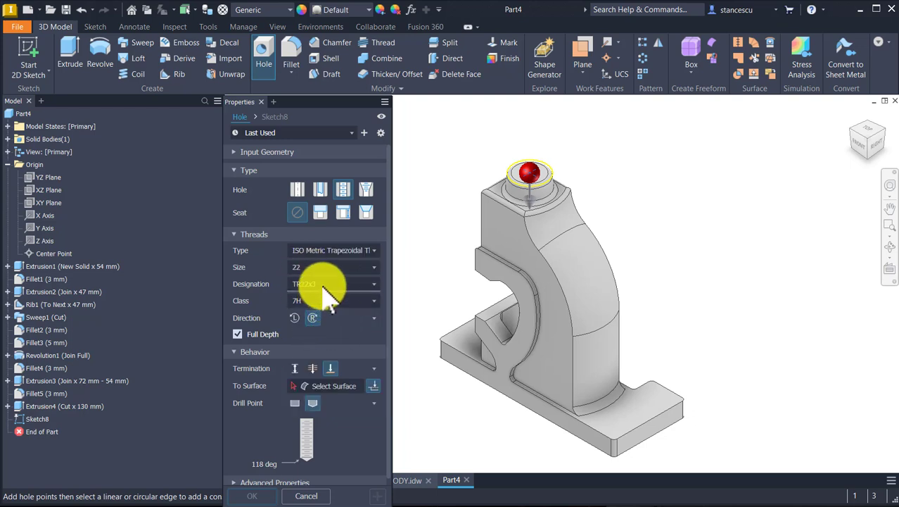
left_click(321, 287)
left_click(311, 303)
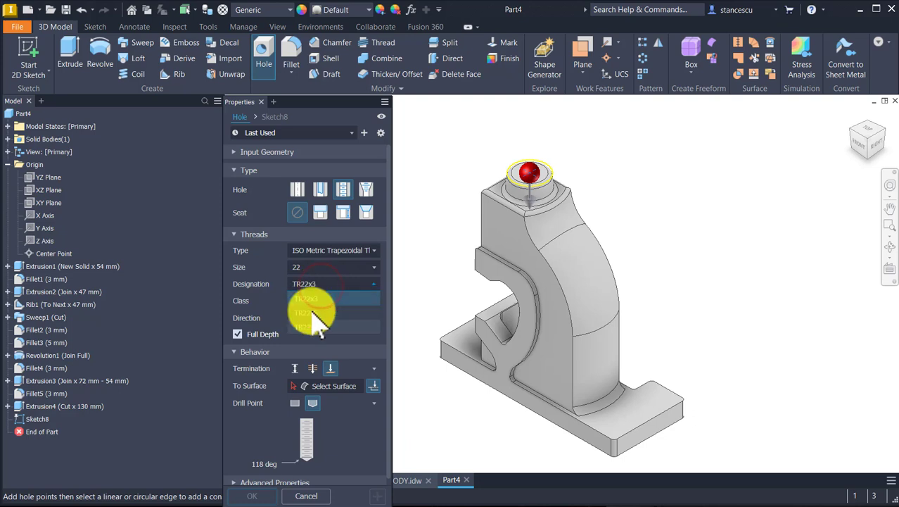
left_click(311, 317)
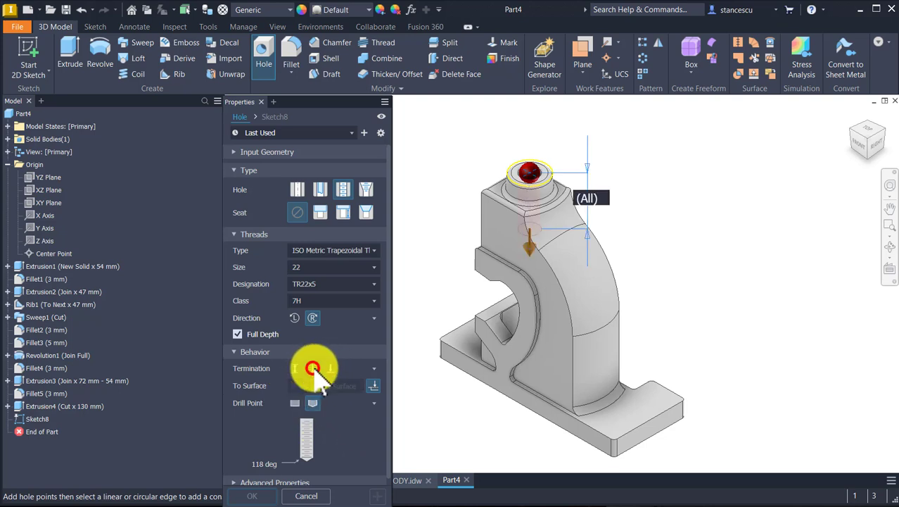
- Set the threaded hole's termination to Through All and create the hole
left_click(314, 368)
middle_click_drag(546, 294, 484, 266, "shift")
key("F6")
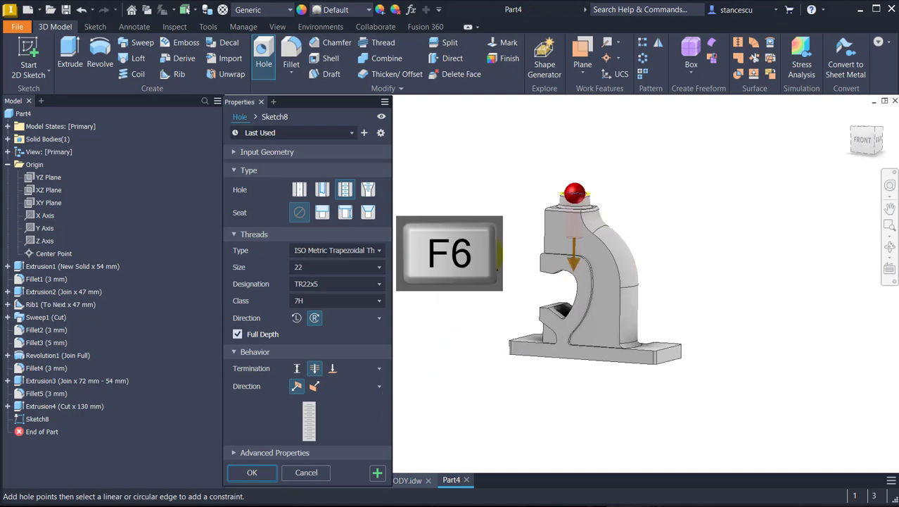
left_click(251, 475)
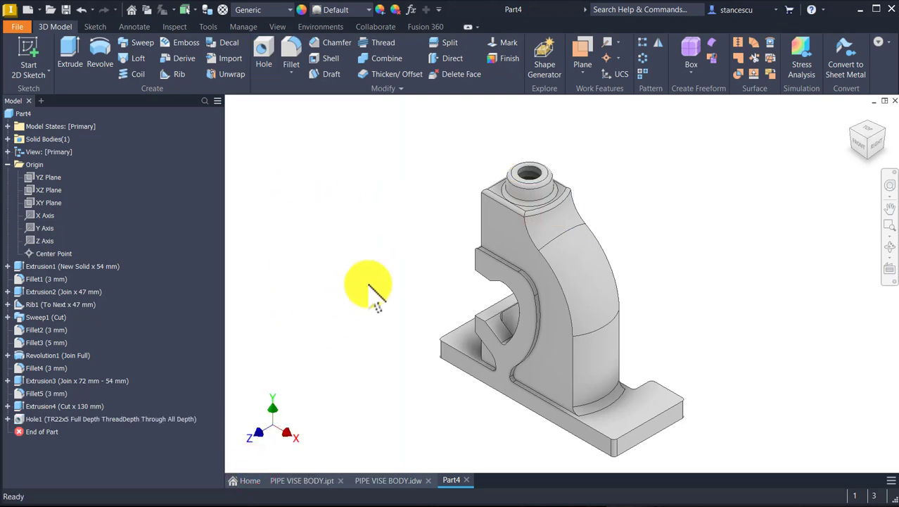
key("F6")
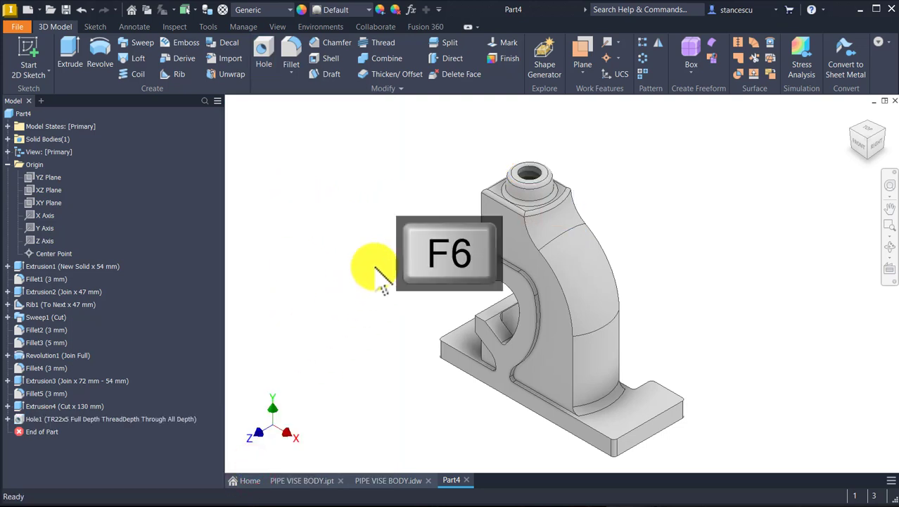
- Examine the PIPE VISE BODY drawing's top view and the scanned original sheet for the base mounting holes' diameter, spacing and edge distances
left_click(388, 482)
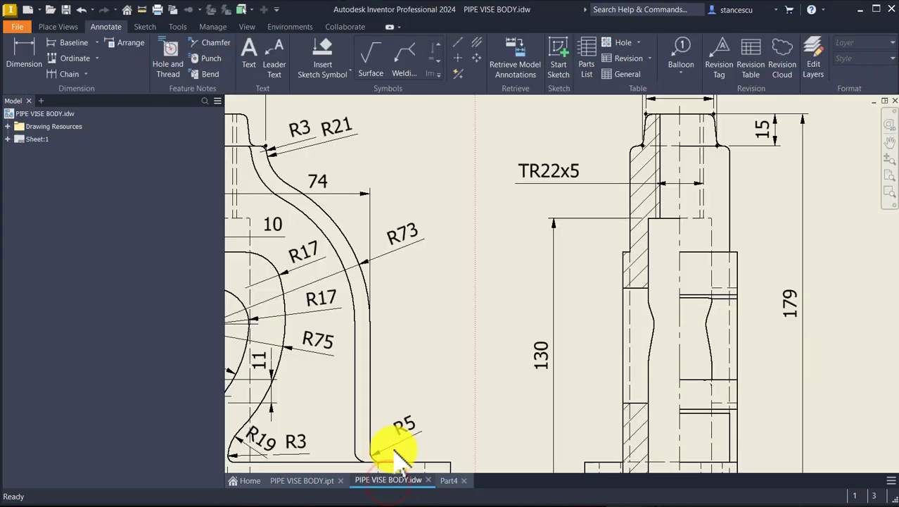
key("Home")
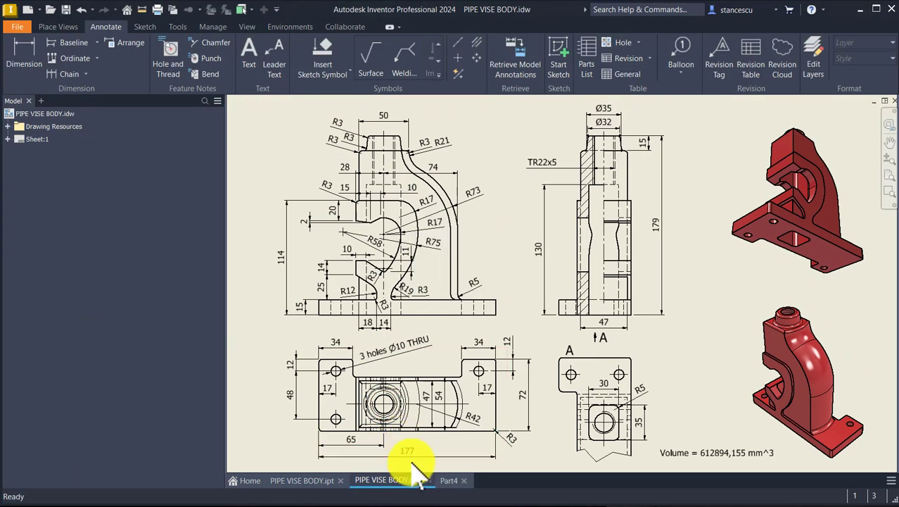
left_click(479, 372)
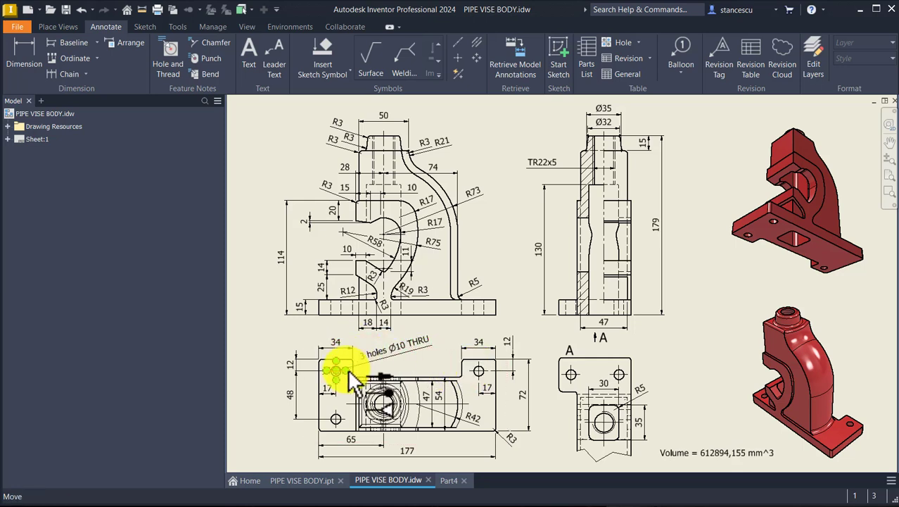
left_click(298, 405)
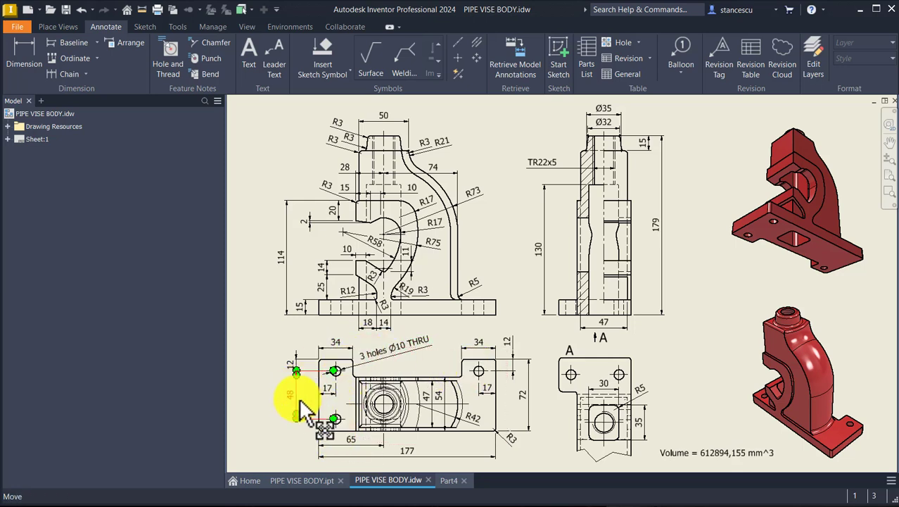
left_click_drag(308, 383, 325, 382)
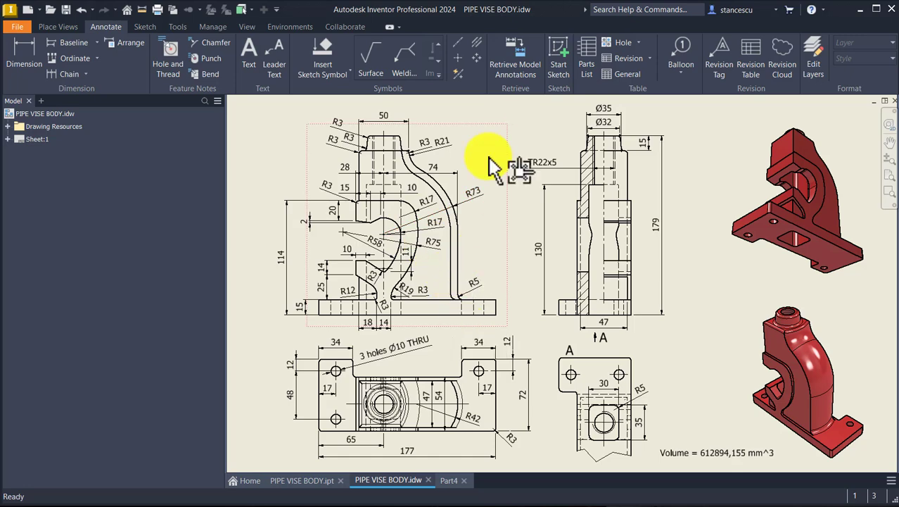
left_click(593, 2)
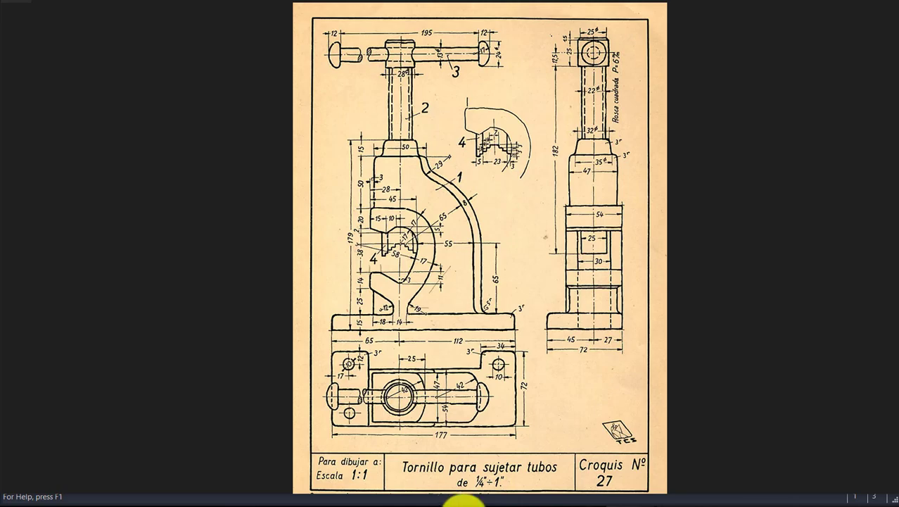
left_click(465, 506)
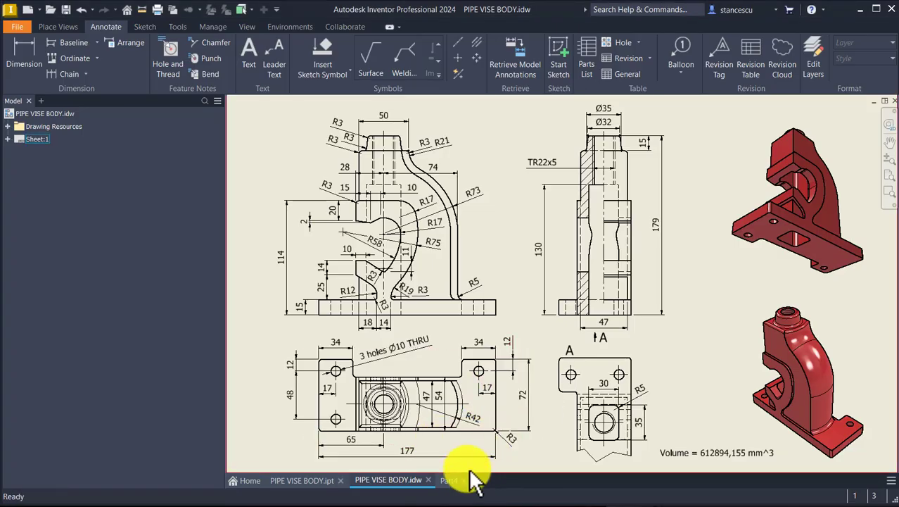
- In Part4, start a sketch on the base plate's top face and place three hole-centre points, two on the boss-side end and one on the opposite lug
left_click(448, 481)
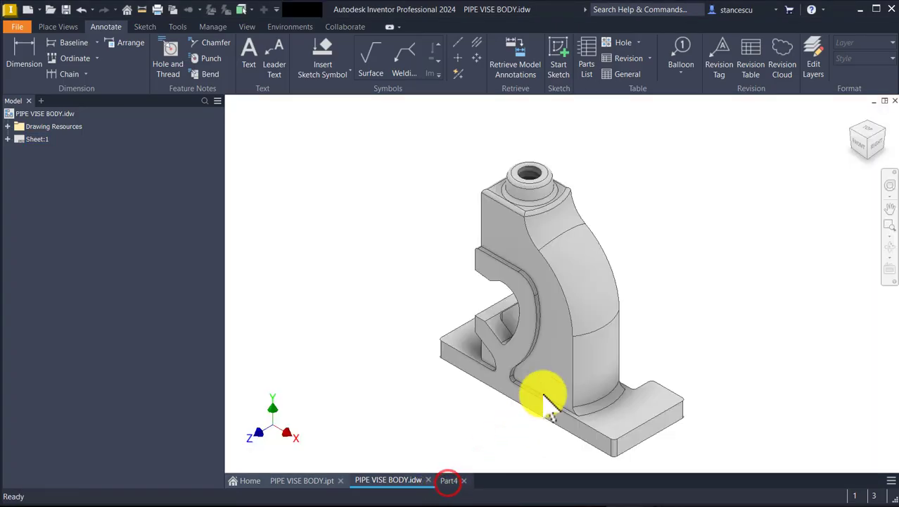
left_click(657, 402)
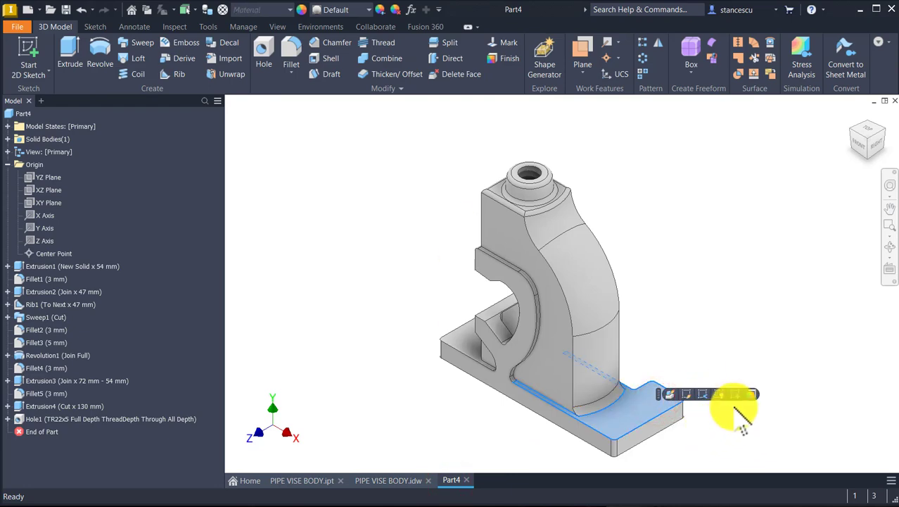
left_click(735, 394)
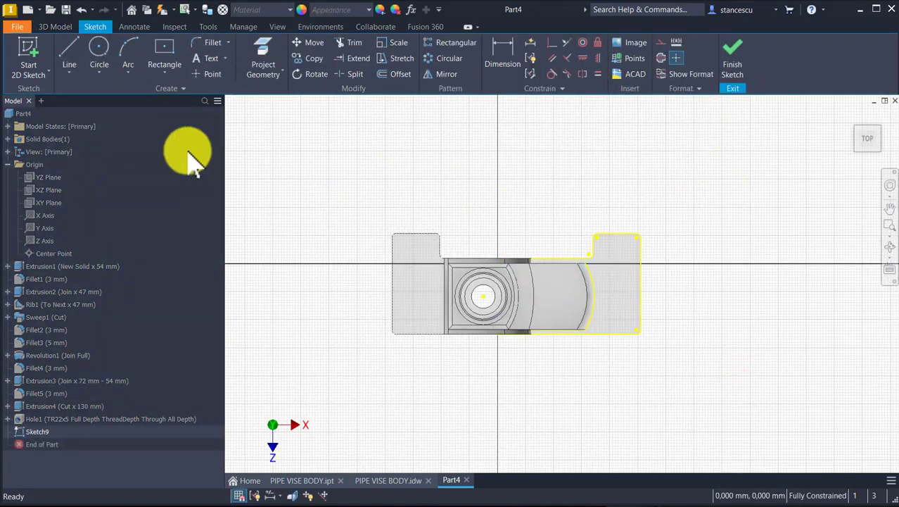
left_click(212, 74)
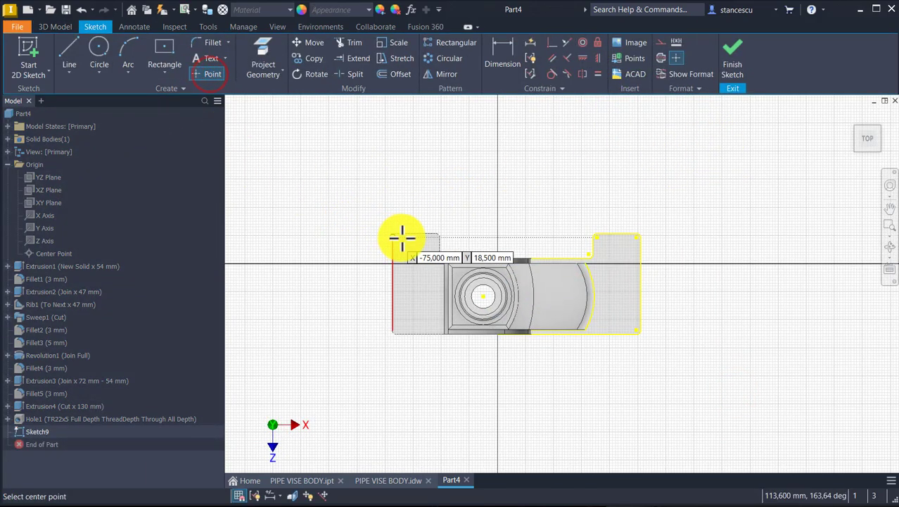
left_click(416, 248)
left_click(409, 310)
left_click(626, 253)
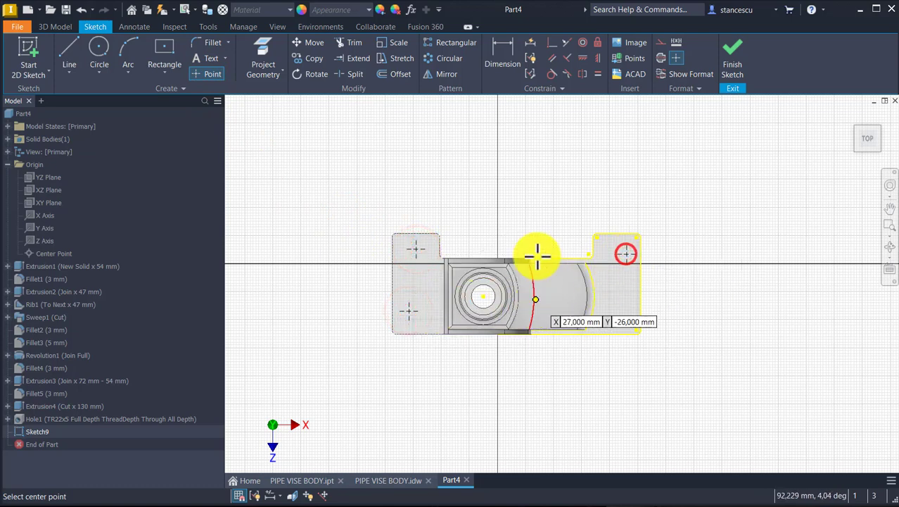
- Constrain the two lug points horizontally to each other and the two points on the boss-side end vertically to each other
left_click(582, 56)
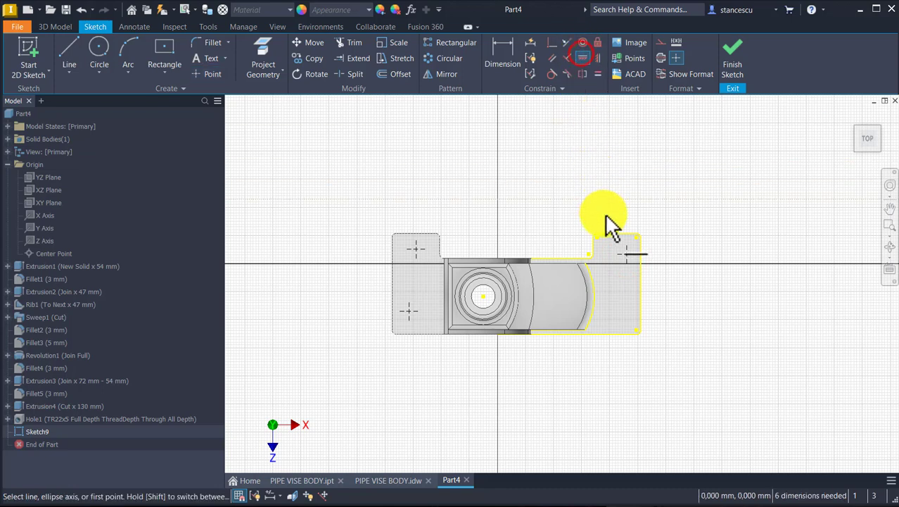
left_click(616, 255)
left_click(412, 255)
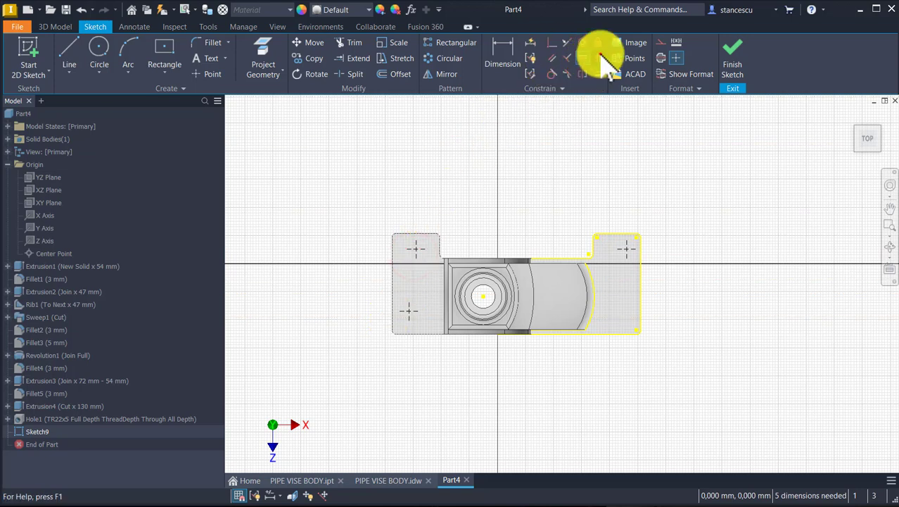
left_click(598, 57)
left_click(417, 248)
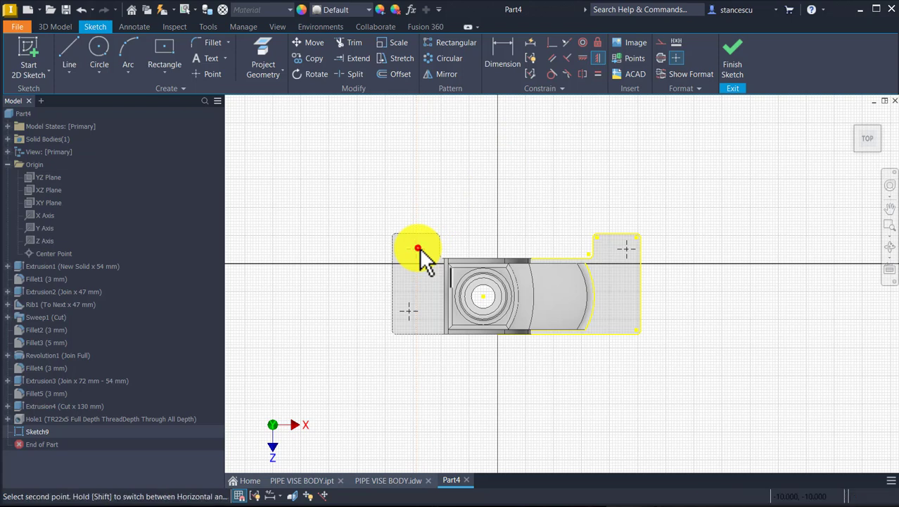
left_click(404, 311)
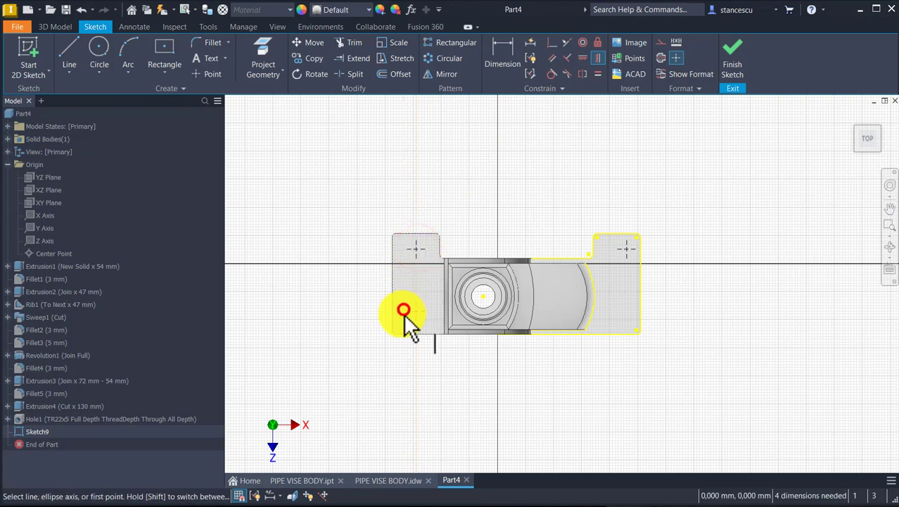
- Dimension the boss-side lug point 17 mm from the base's end edge and 12 mm from the lug's outer edge
left_click(504, 56)
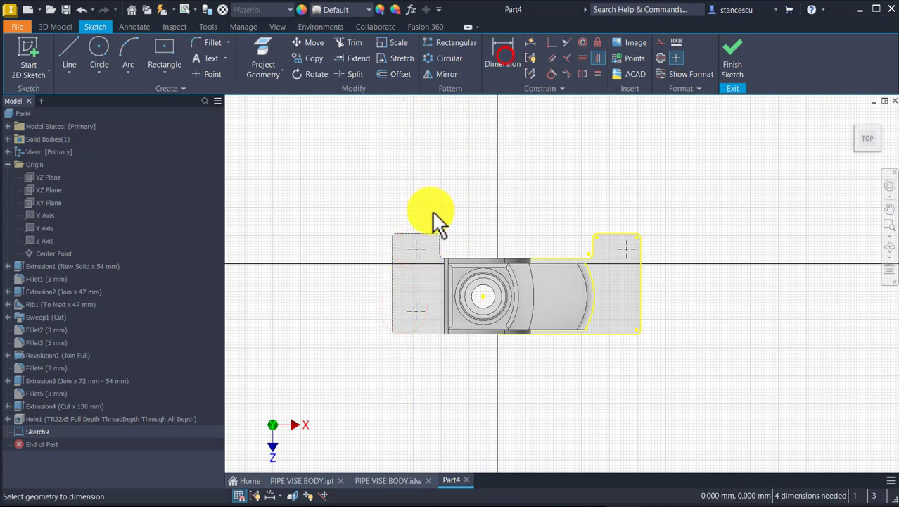
left_click(407, 247)
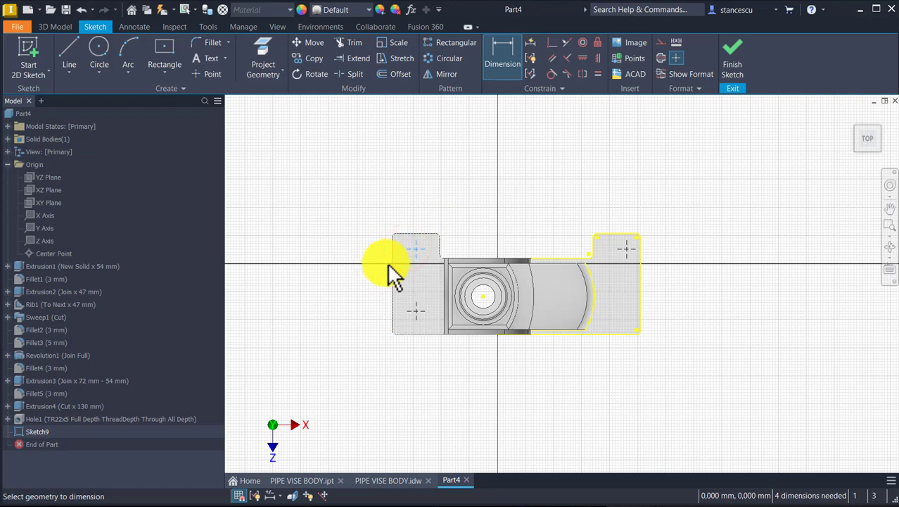
left_click(392, 258)
left_click(398, 207)
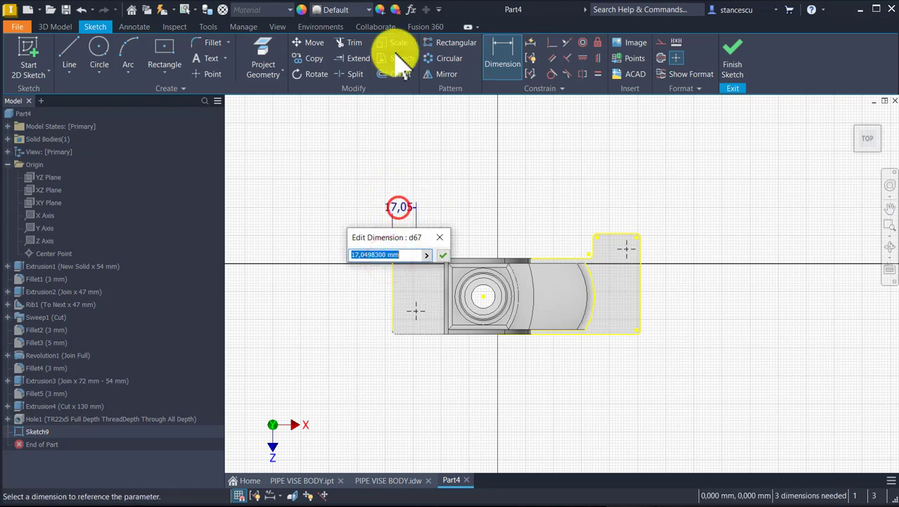
type("17")
key("Return")
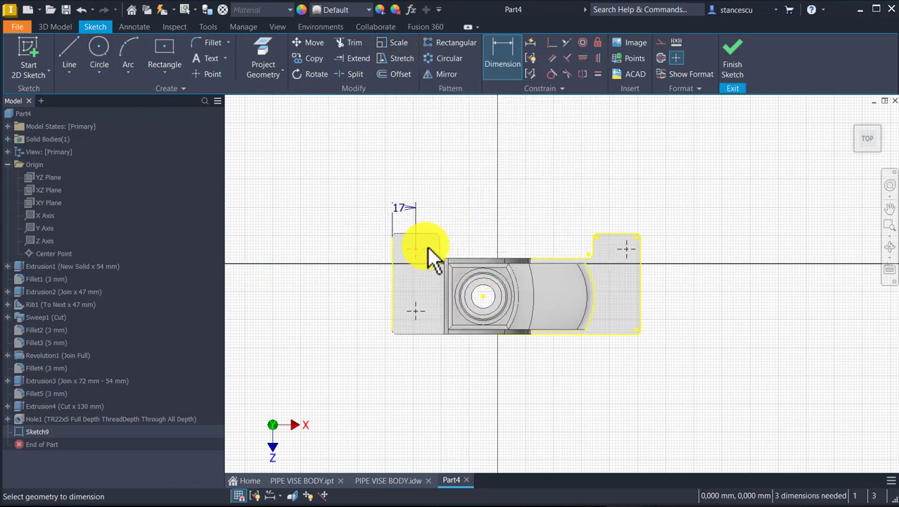
left_click(423, 247)
left_click(421, 233)
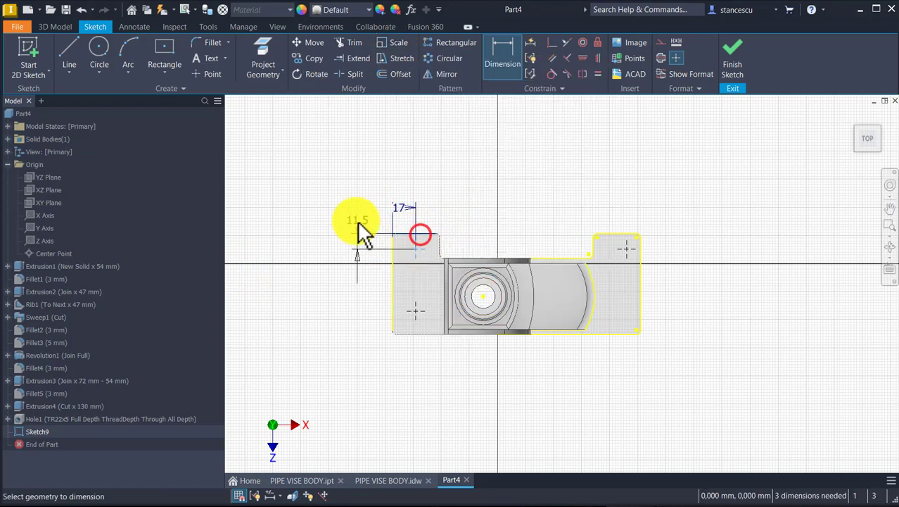
left_click(356, 221)
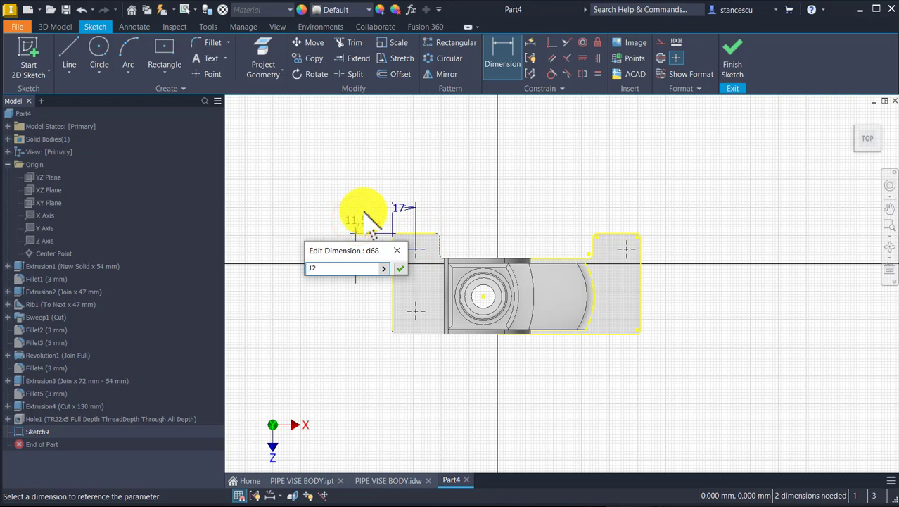
key("Return")
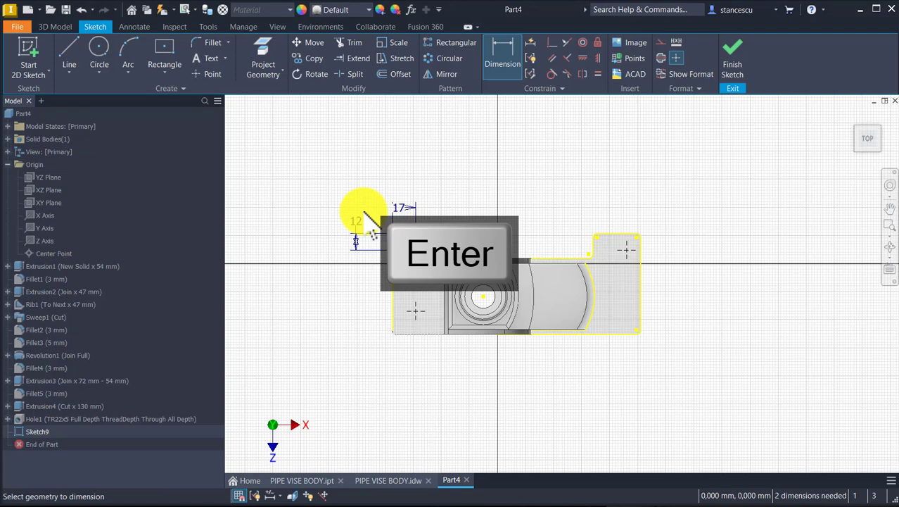
- Dimension the spacing between the two hole points on the boss-side end as 48 mm
left_click(413, 314)
left_click(416, 252)
left_click(358, 280)
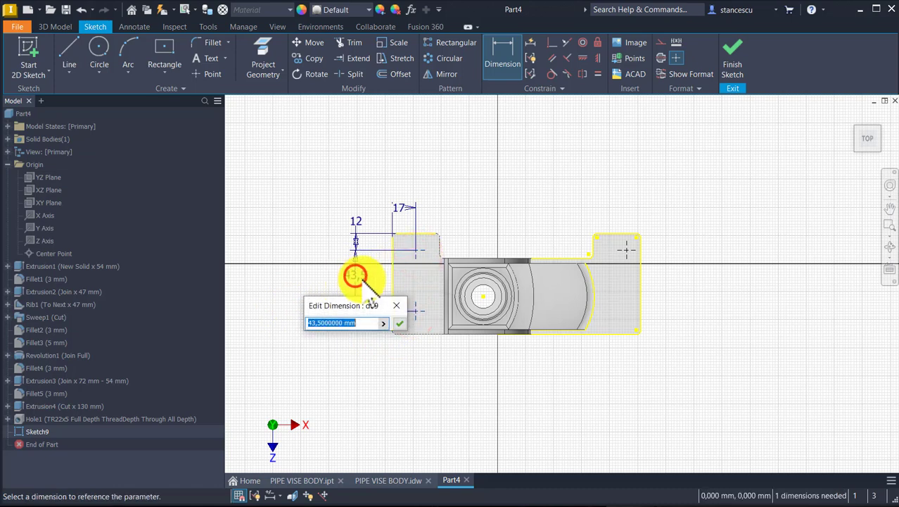
key("Return")
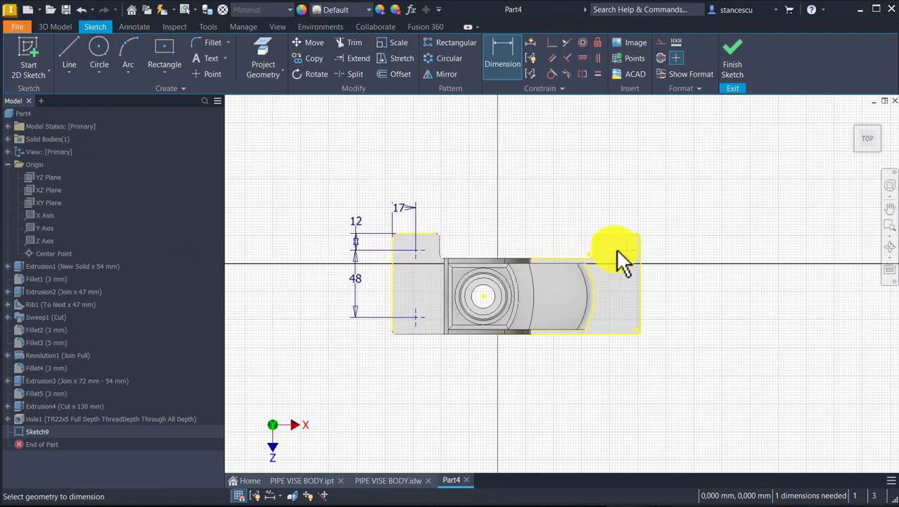
- Dimension the opposite lug's point 17 mm from its end edge and finish the sketch
left_click(620, 250)
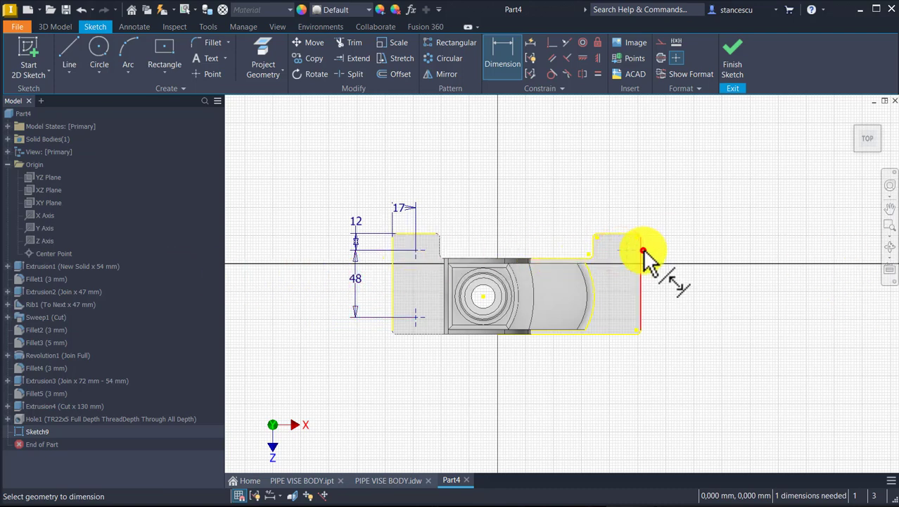
left_click(643, 251)
left_click(621, 190)
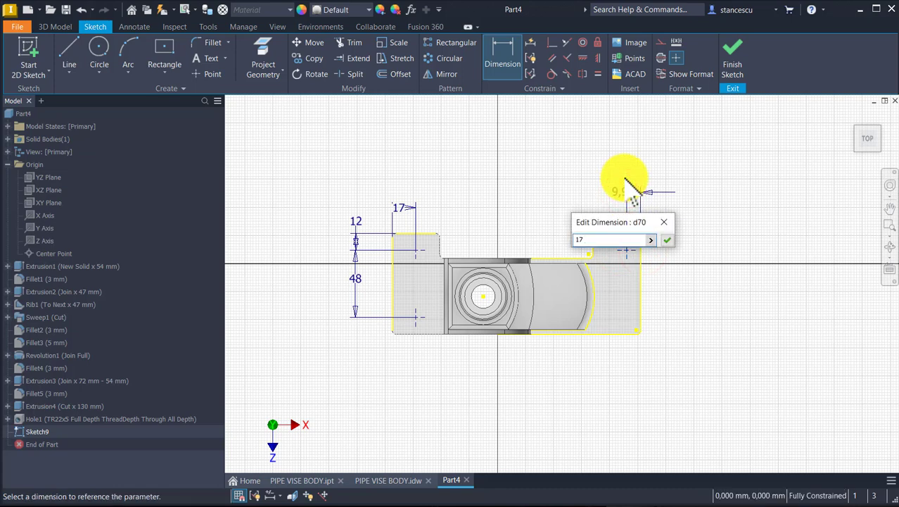
key("Return")
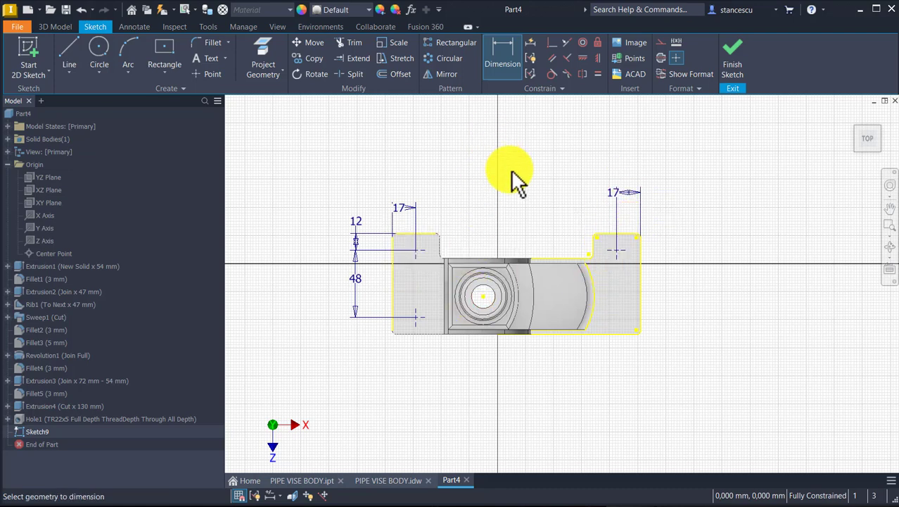
left_click(736, 53)
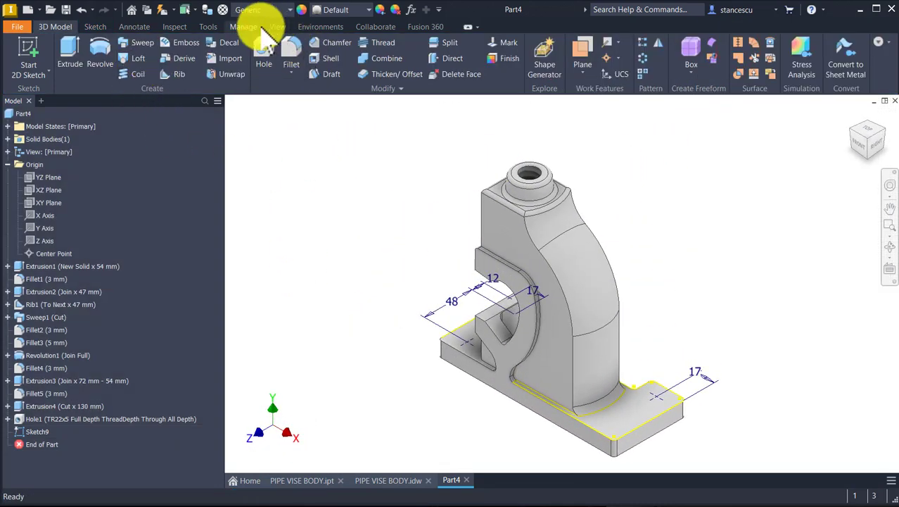
- Create three simple 10 mm diameter Through All holes without a seat at the sketched base points
left_click(265, 57)
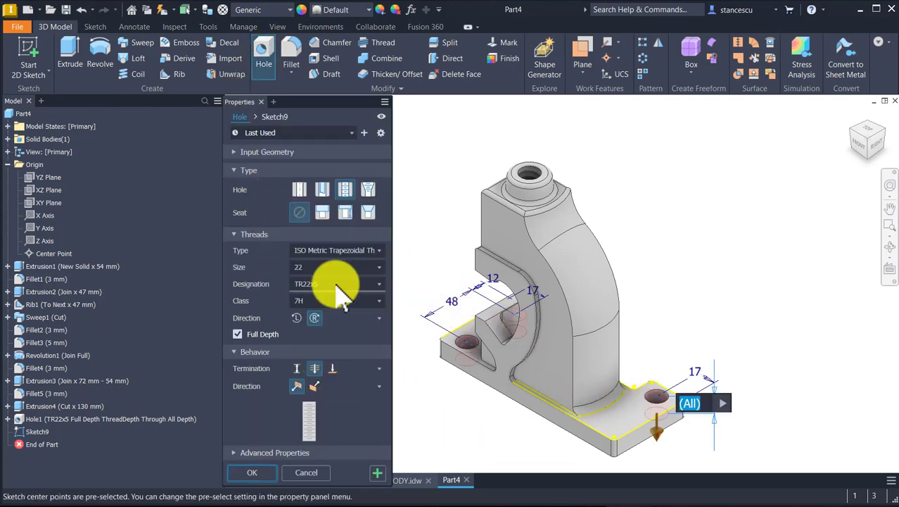
left_click(299, 190)
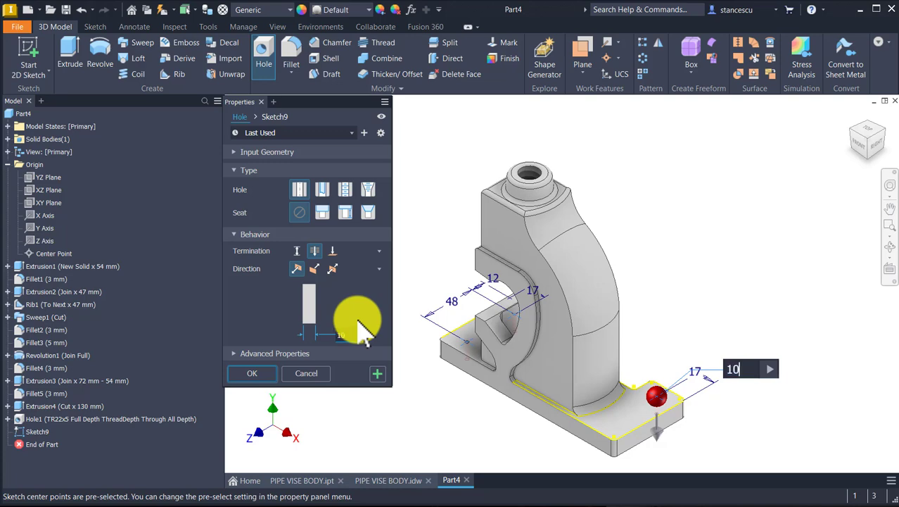
middle_click_drag(501, 453, 495, 357, "shift")
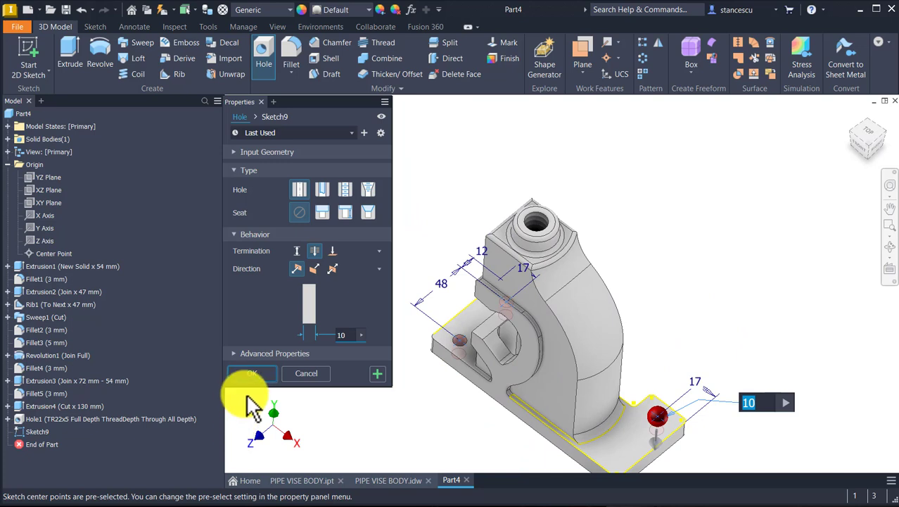
left_click(273, 373)
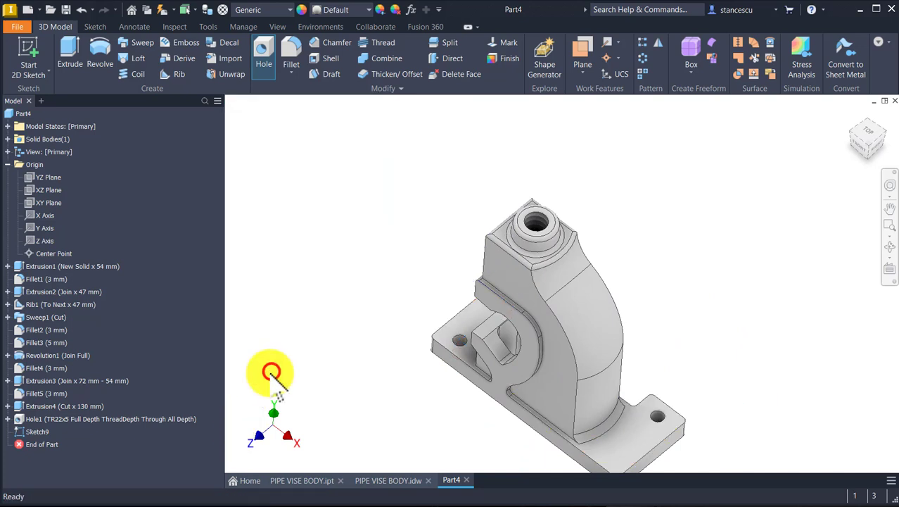
key("F6")
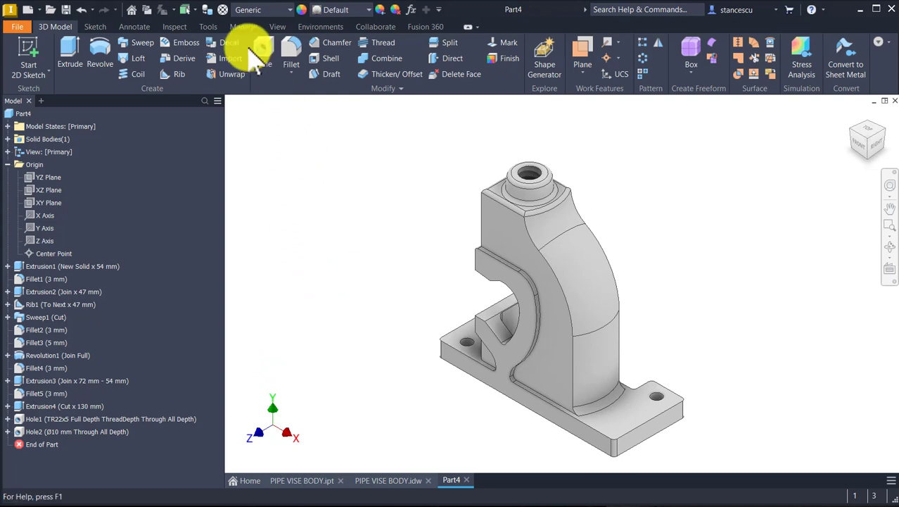
- Assign the Steel, Cast material and the Red appearance to the part
left_click(271, 13)
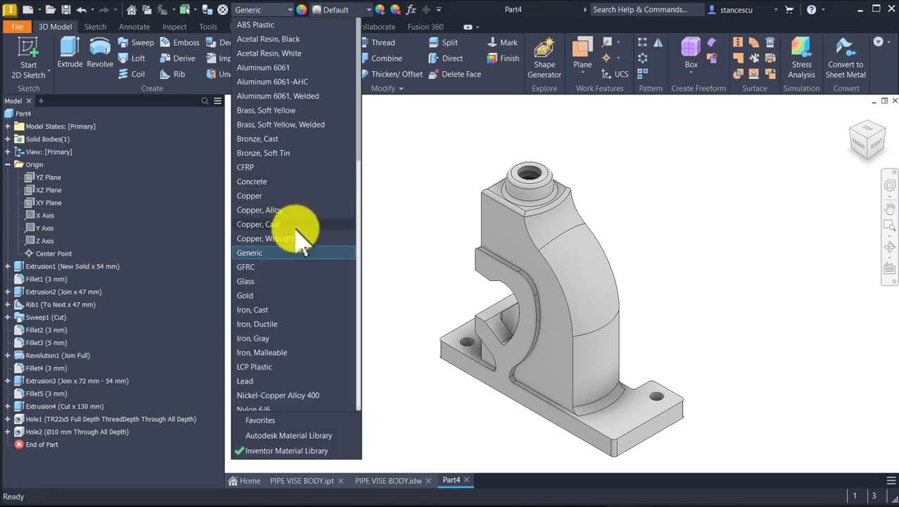
scroll(301, 236, "down", 10)
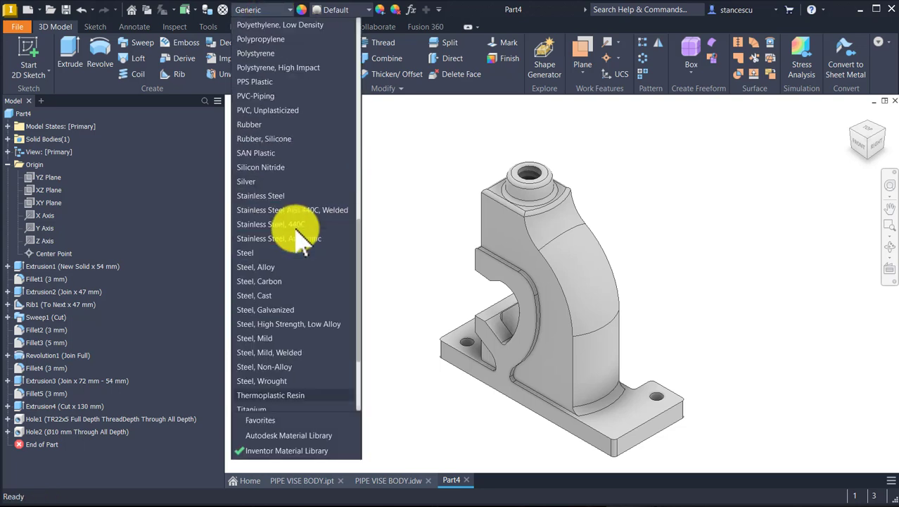
left_click(278, 297)
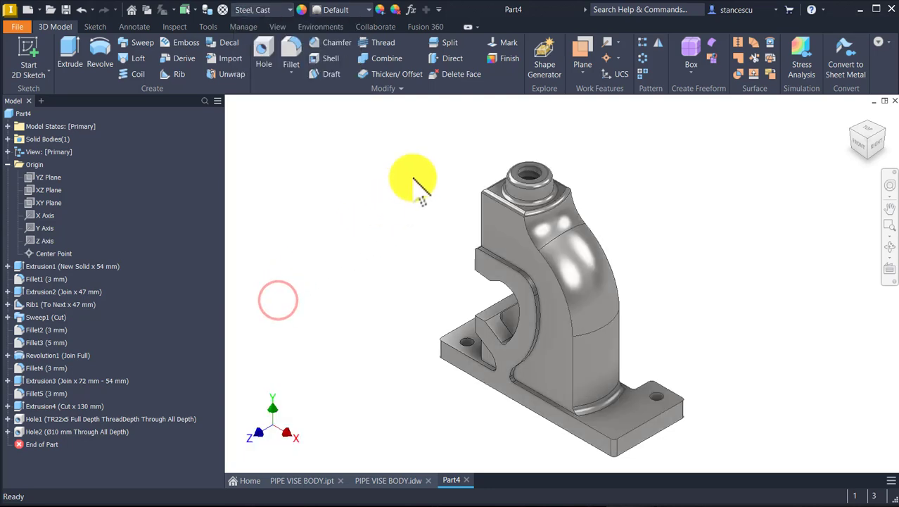
left_click(364, 13)
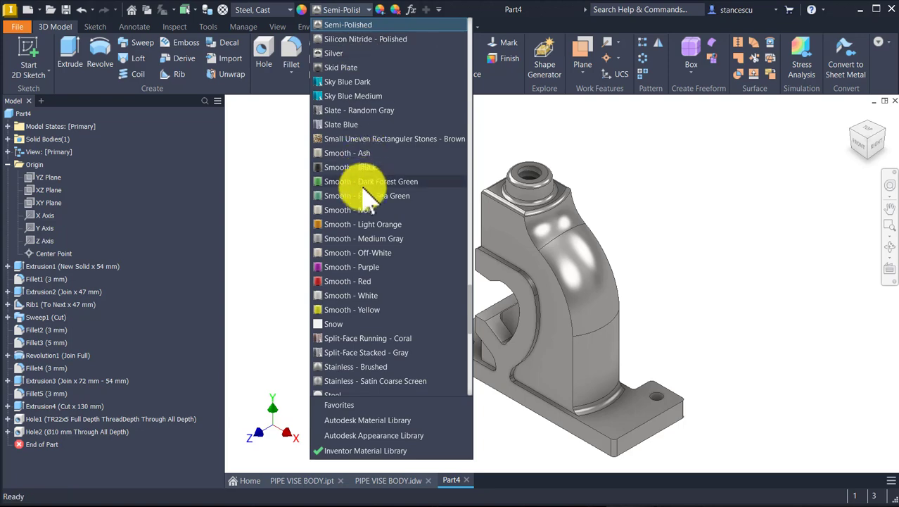
scroll(361, 181, "up", 4)
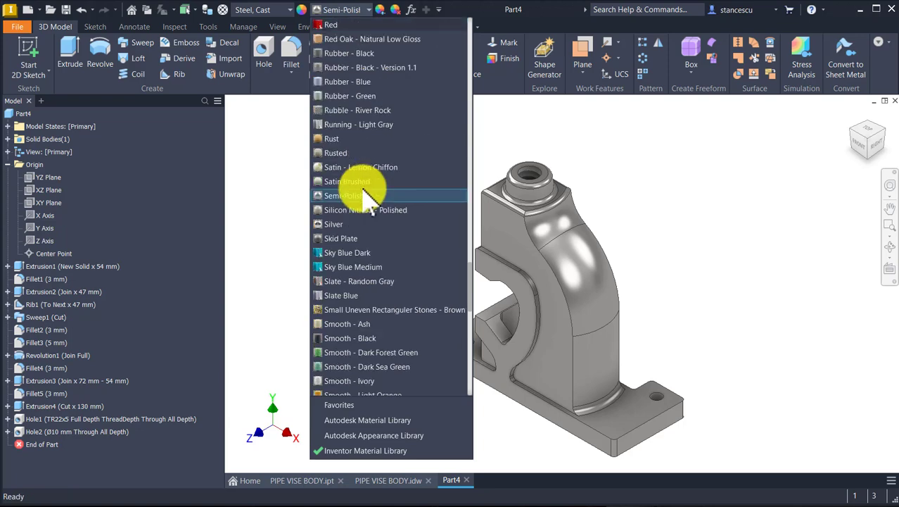
left_click(343, 25)
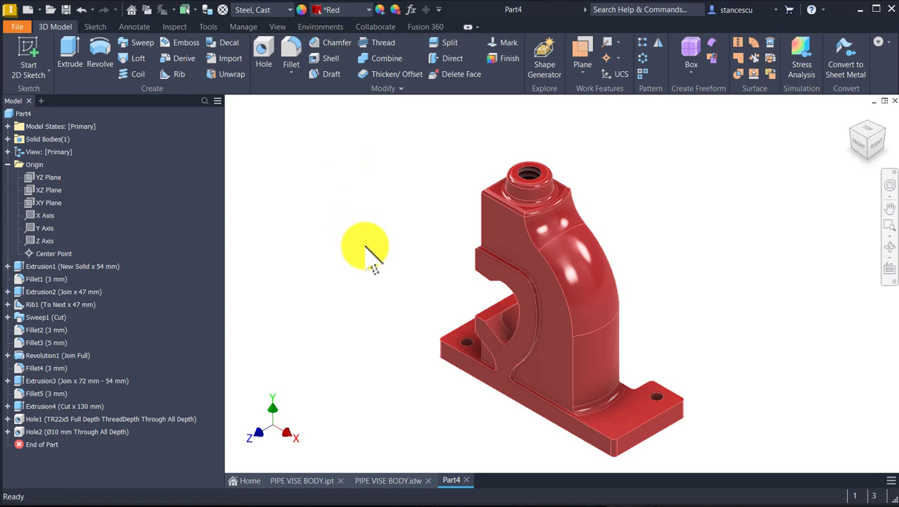
- View the finished PIPE VISE BODY.ipt model for comparison and return to Part4
left_click(300, 481)
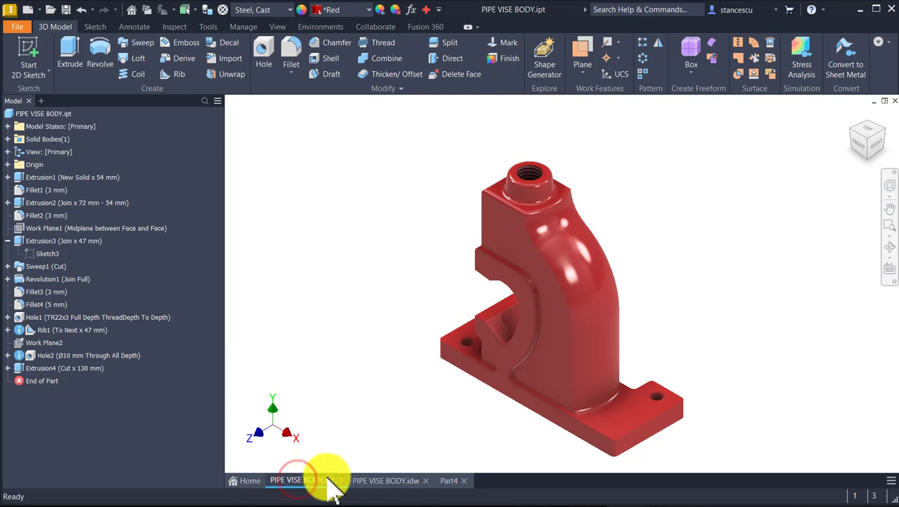
left_click(446, 480)
left_click(369, 159)
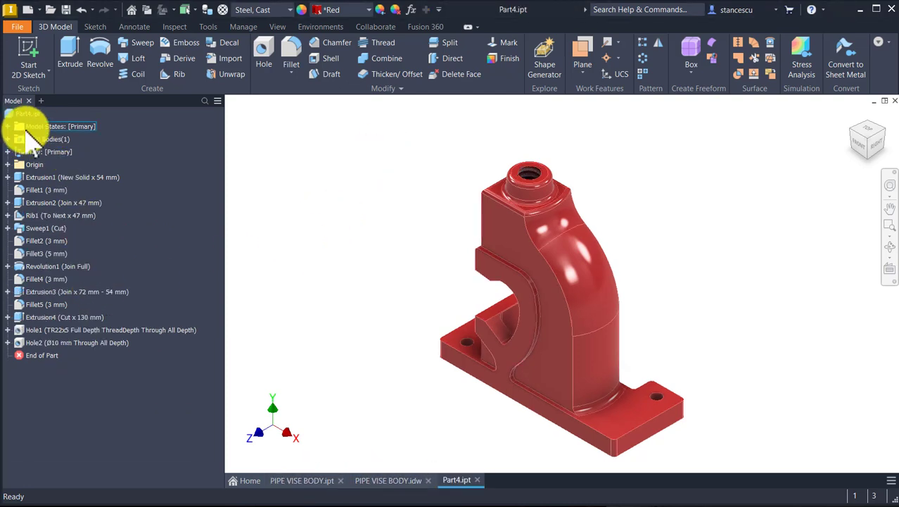
- Copy the volume value from the physical properties in Part4's iProperties and close the dialog
left_click(25, 114)
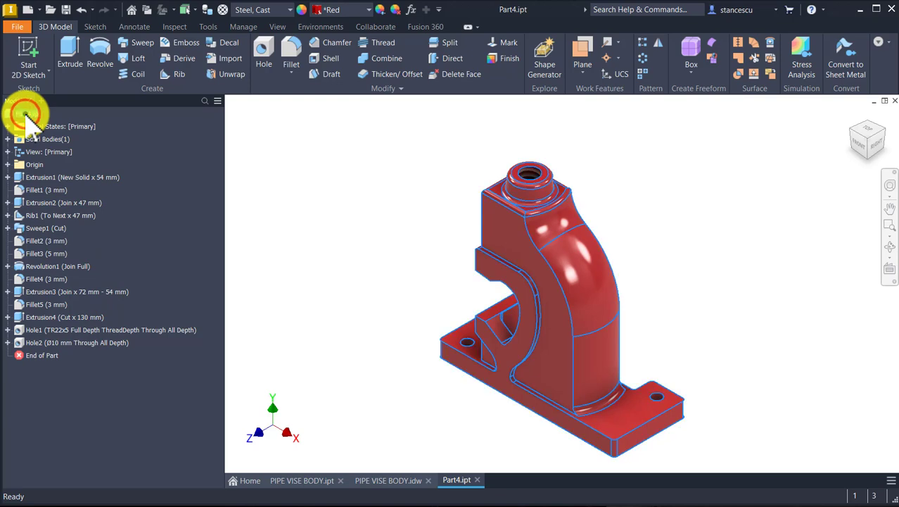
right_click(25, 116)
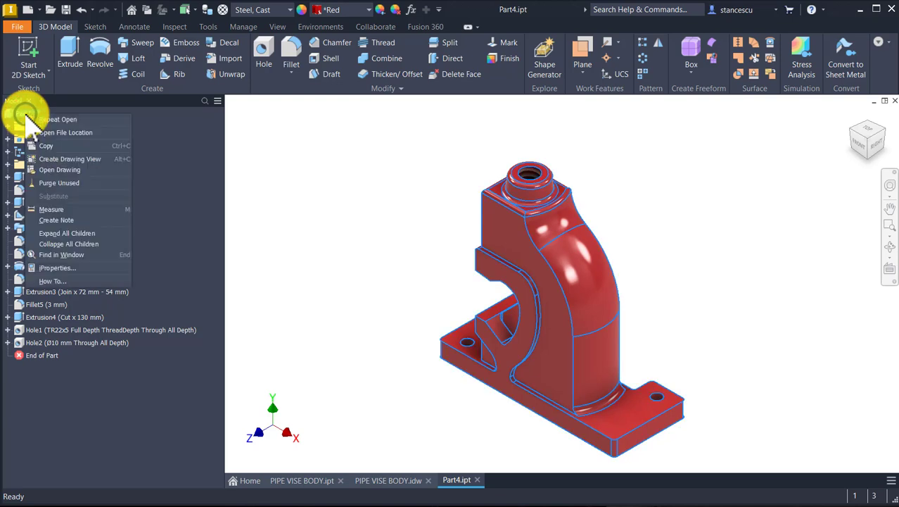
left_click(50, 267)
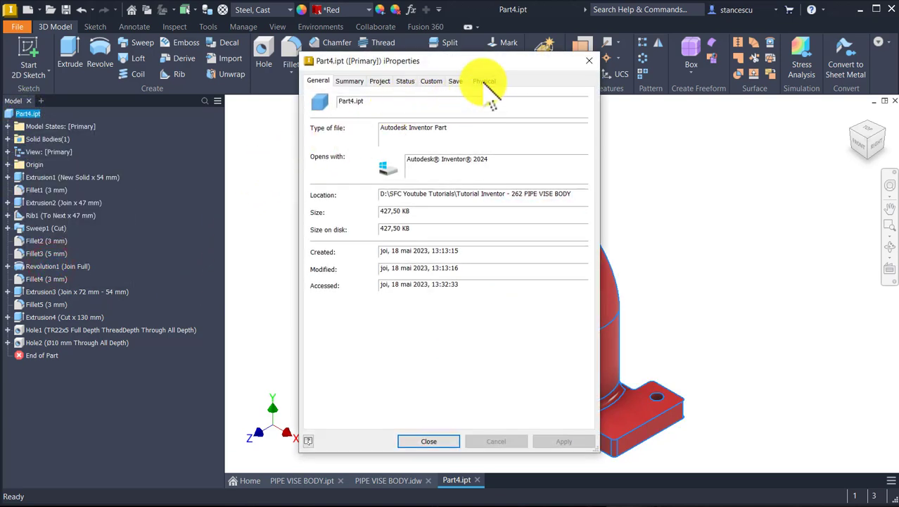
left_click(485, 81)
left_click(353, 305)
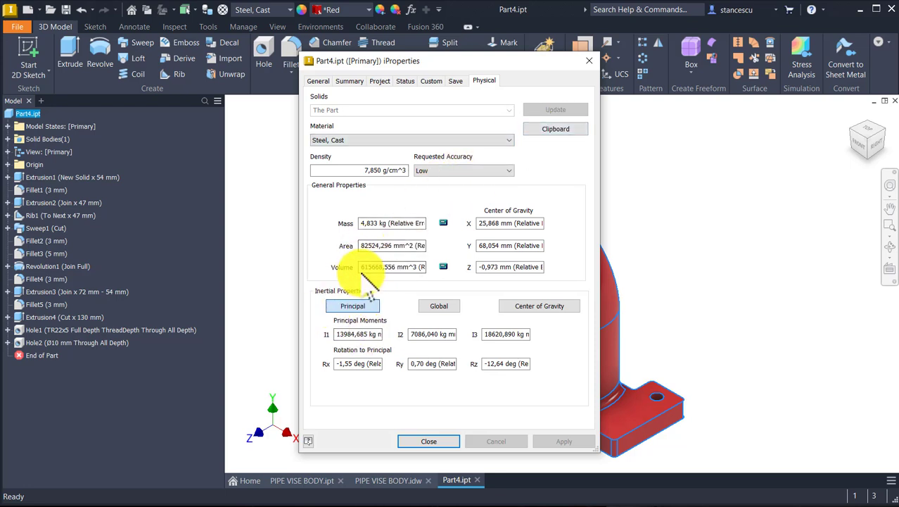
left_click_drag(361, 266, 422, 264)
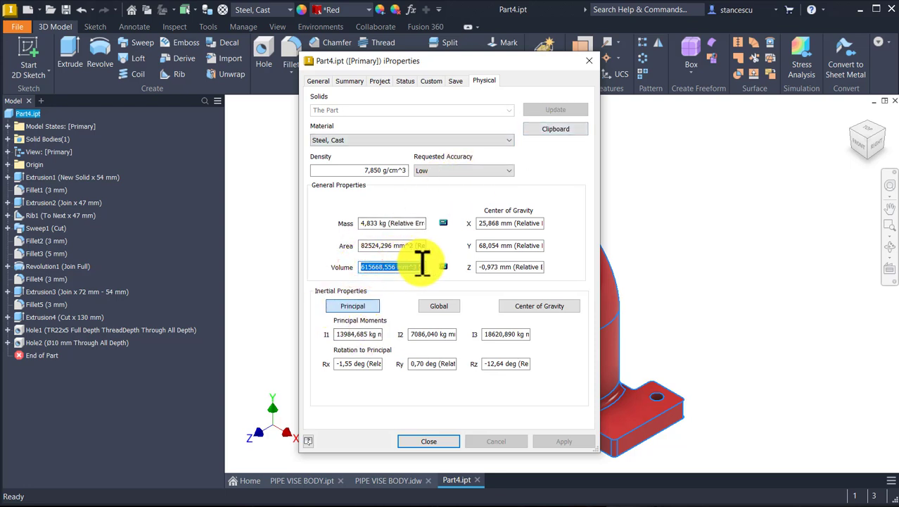
key("ctrl+c")
left_click(411, 443)
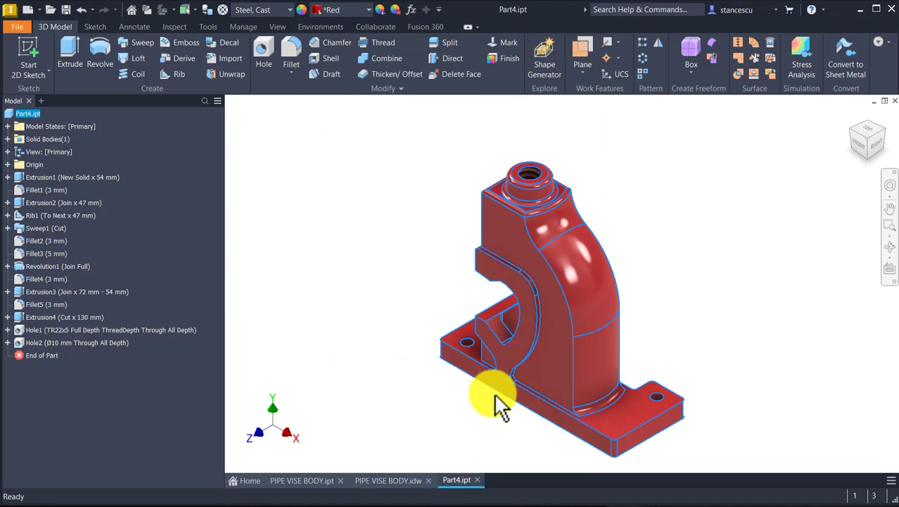
- In PIPE VISE BODY.idw, paste the copied volume 615668,556 mm^3 as an indented second line in the volume note
left_click(398, 483)
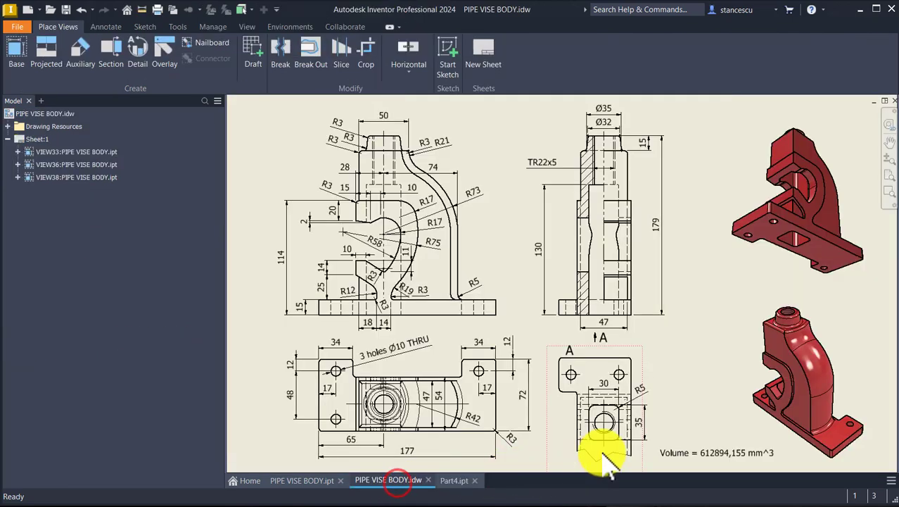
double_click(706, 455)
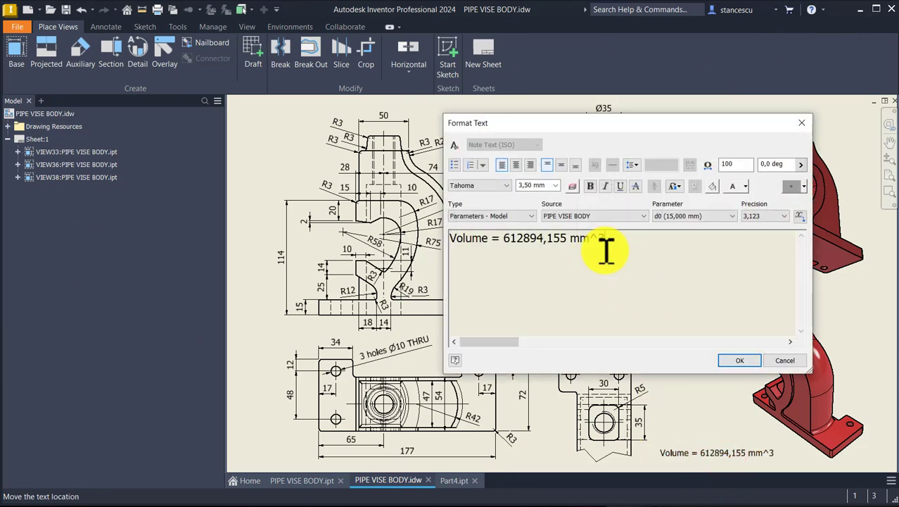
key("Return")
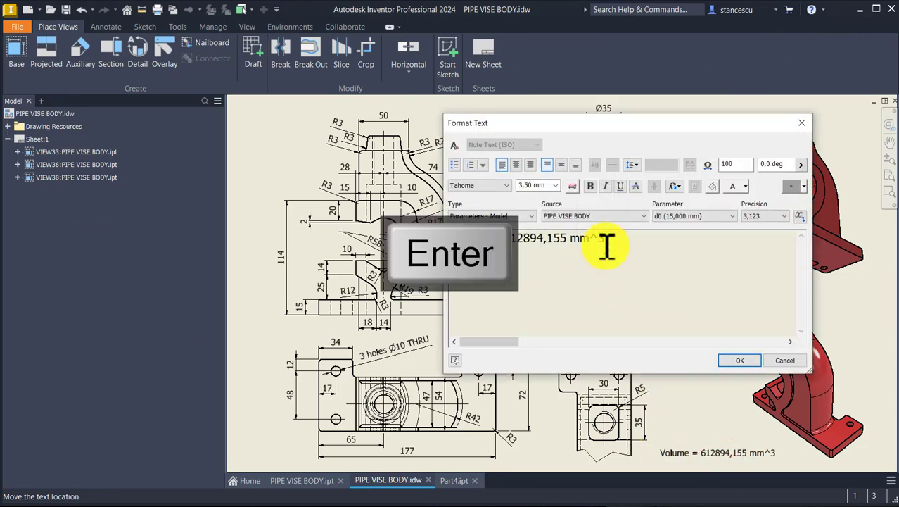
key("ctrl+space")
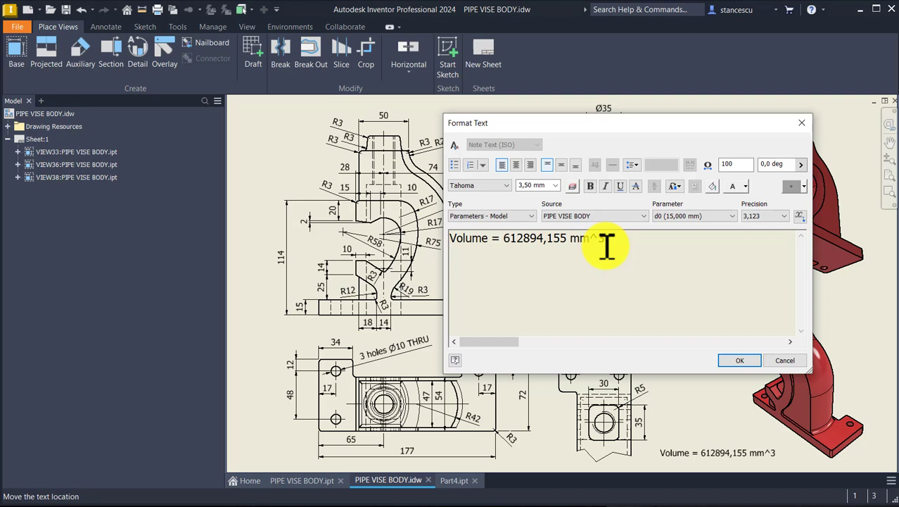
key("ctrl+v")
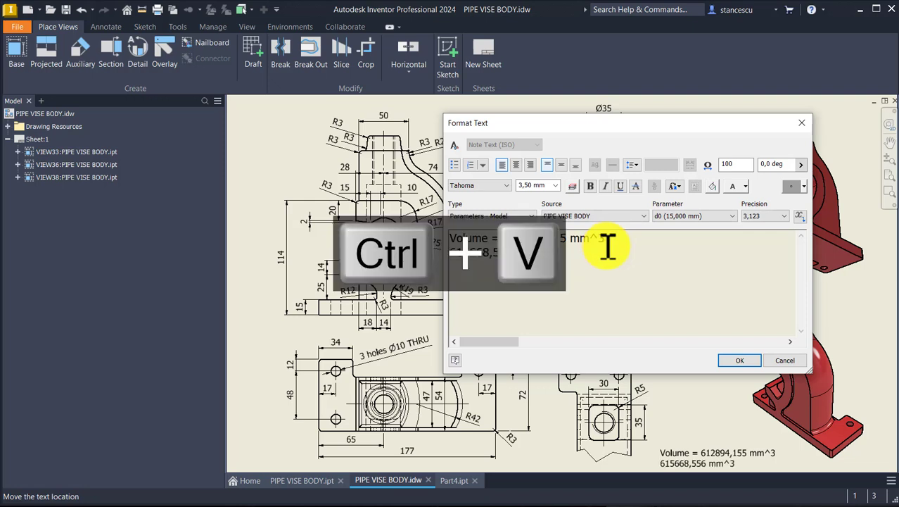
key("Home")
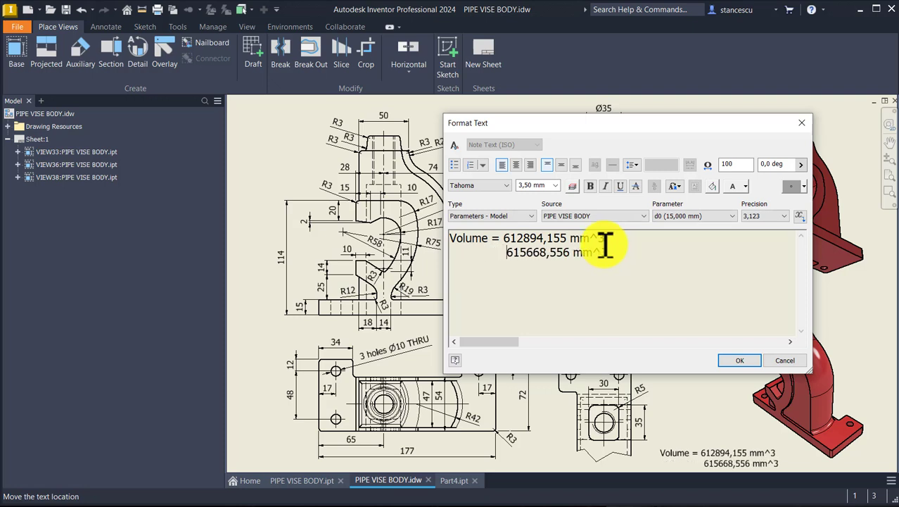
left_click(750, 361)
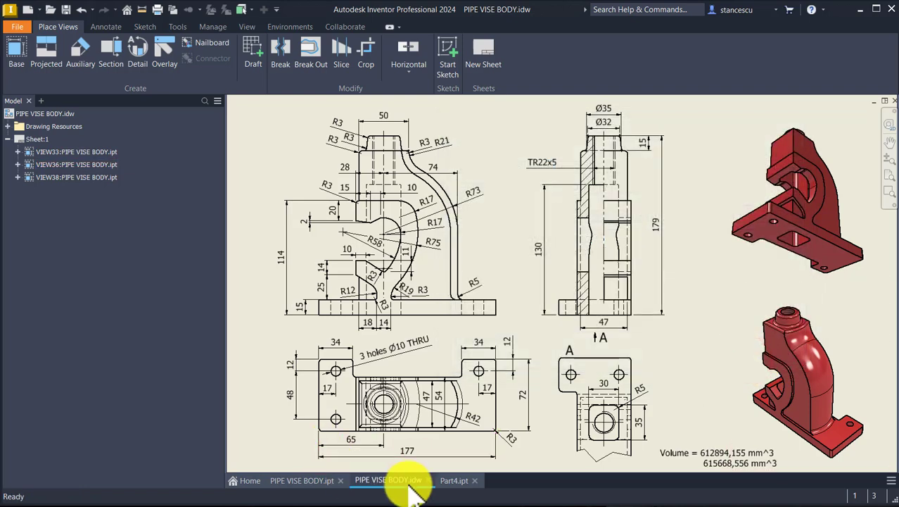
- Compare the feature history of Part4.ipt with that of PIPE VISE BODY.ipt
left_click(457, 480)
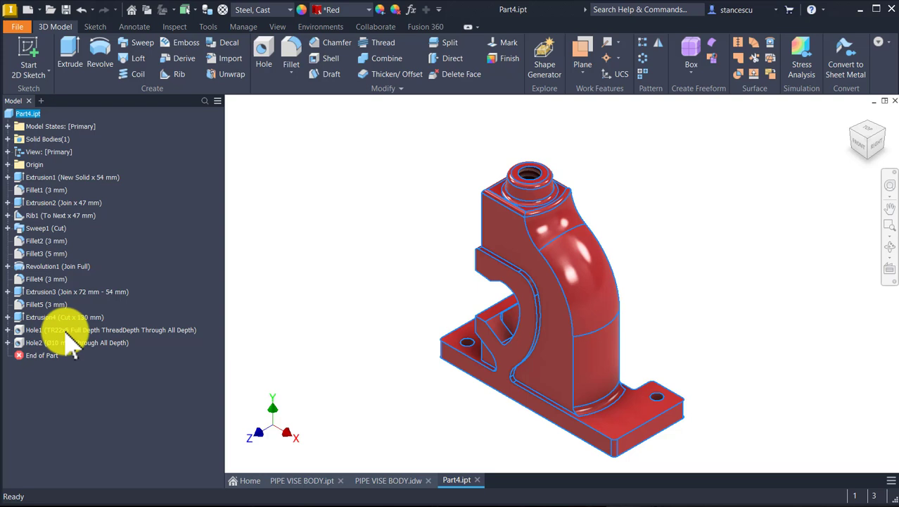
left_click(295, 481)
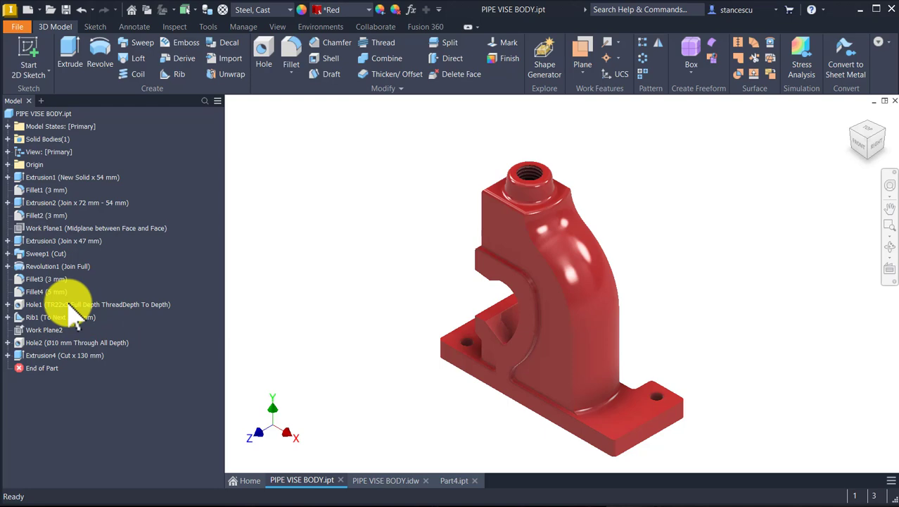
left_click(454, 482)
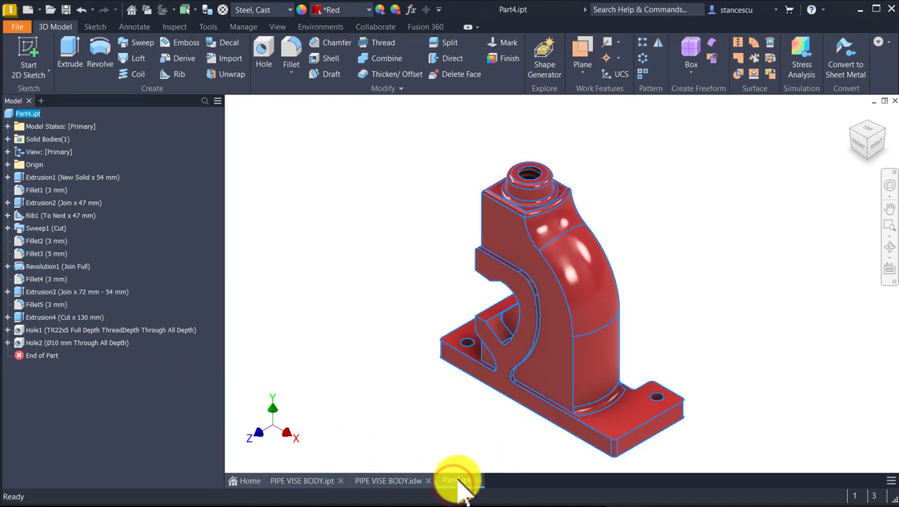
- Edit the drawing's volume note to remove the first value, so it reads Volume = 615668,556 mm^3
left_click(399, 481)
left_click(737, 452)
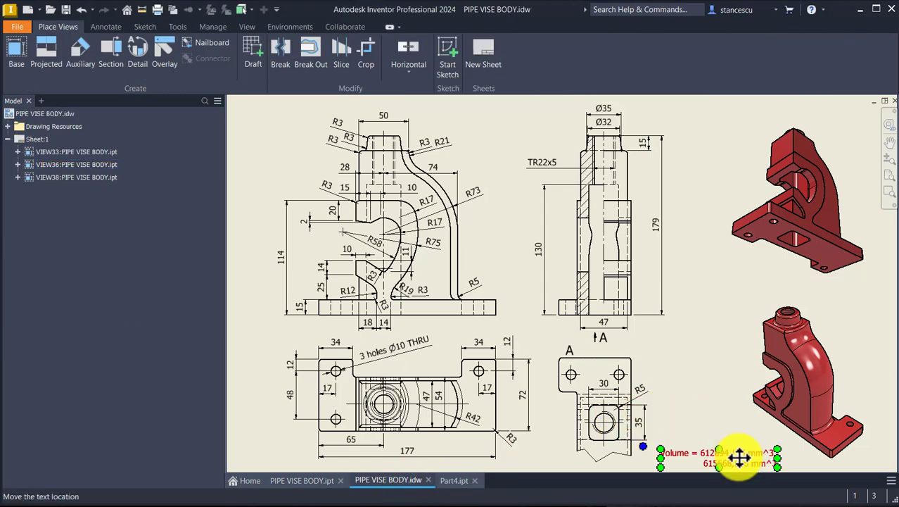
double_click(735, 457)
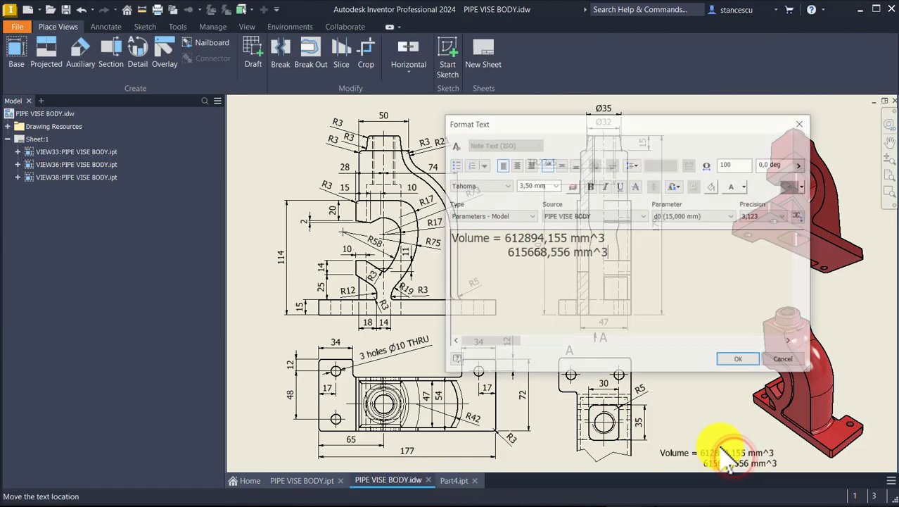
left_click(504, 240)
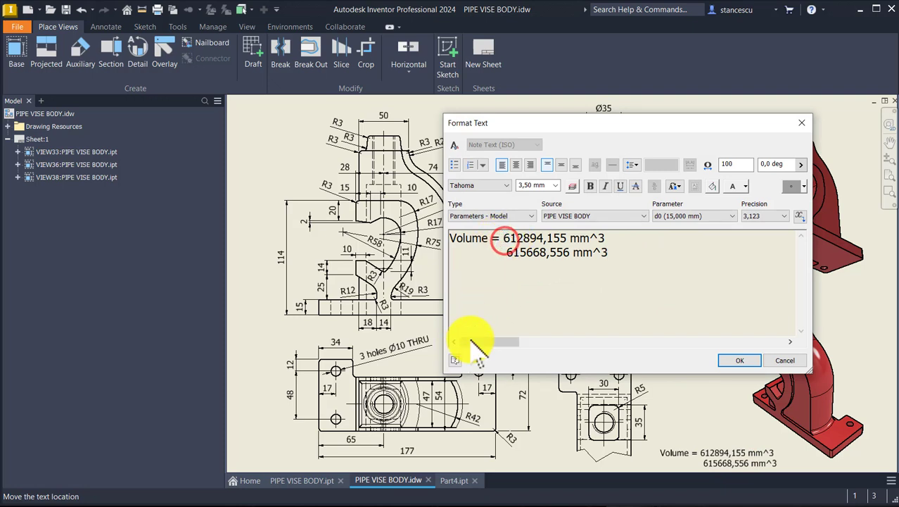
key("shift+Down")
key("shift+Right")
key("Delete")
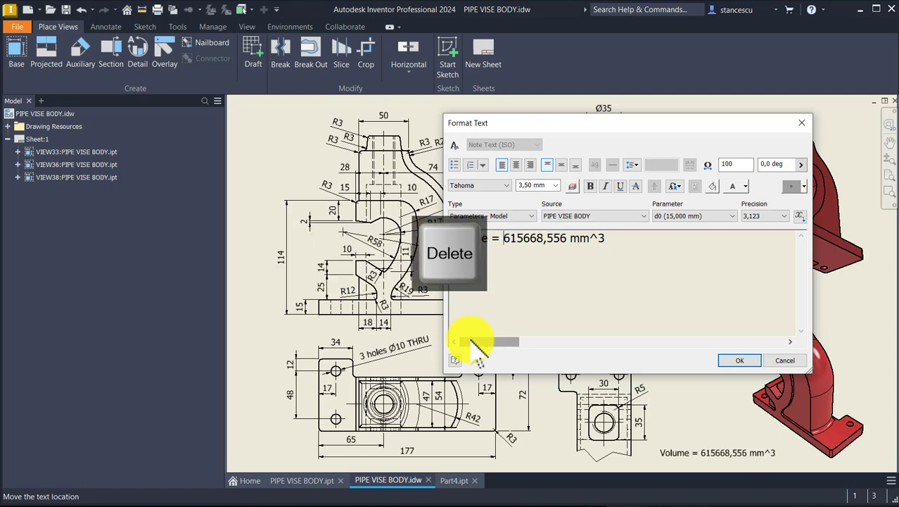
left_click(744, 360)
- Clear the selection in the drawing and return to the Part4.ipt model for a final view
left_click(719, 171)
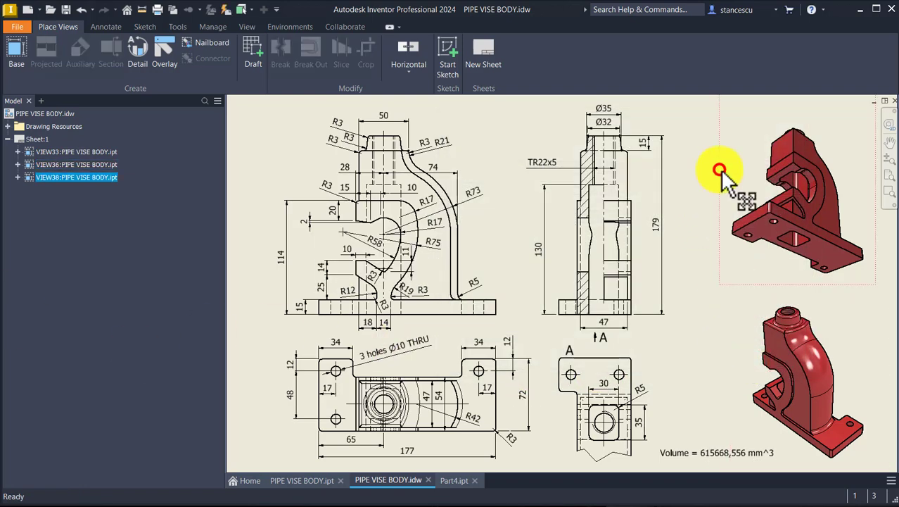
left_click(708, 281)
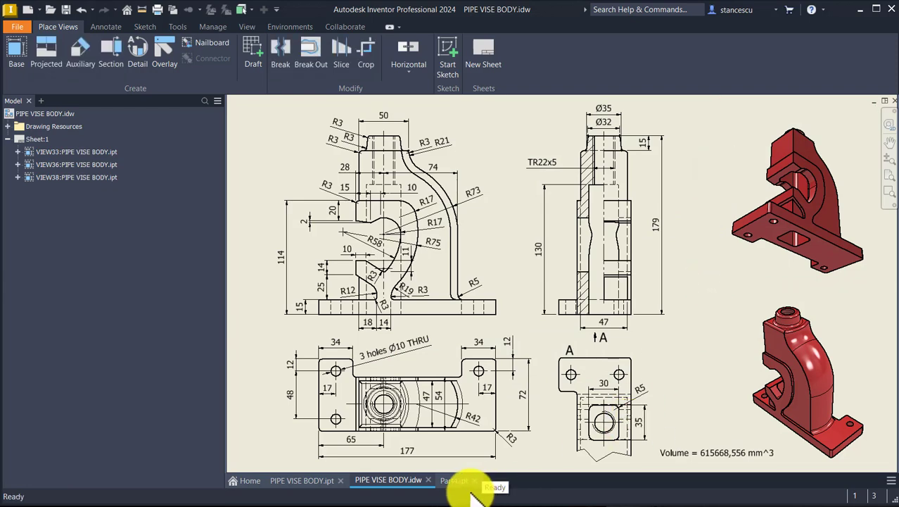
left_click(453, 480)
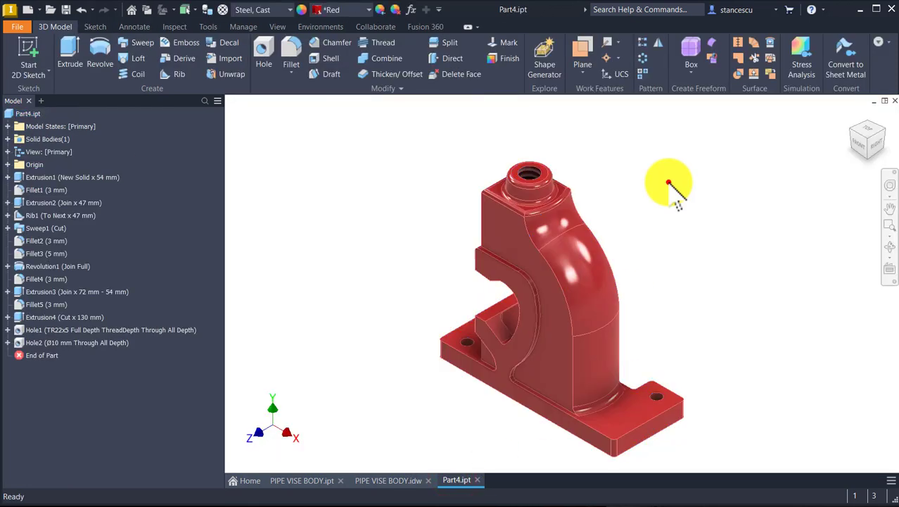
left_click(669, 190)
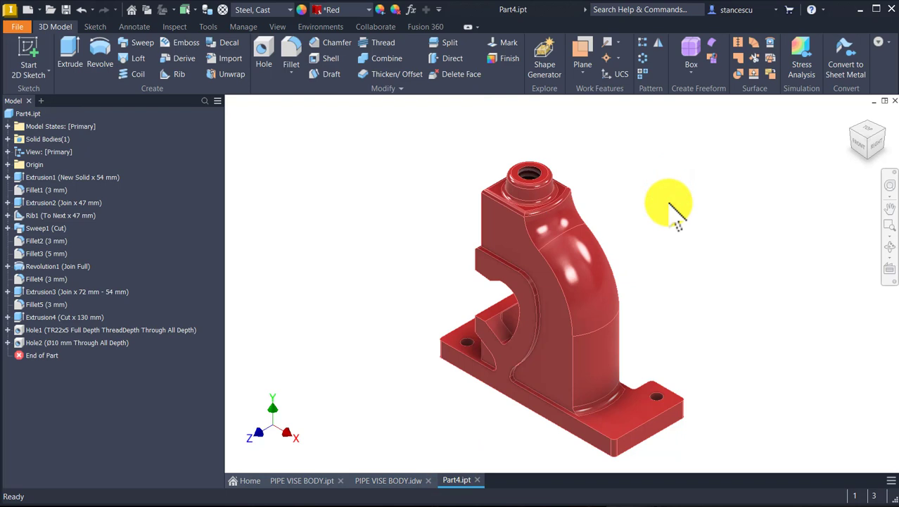